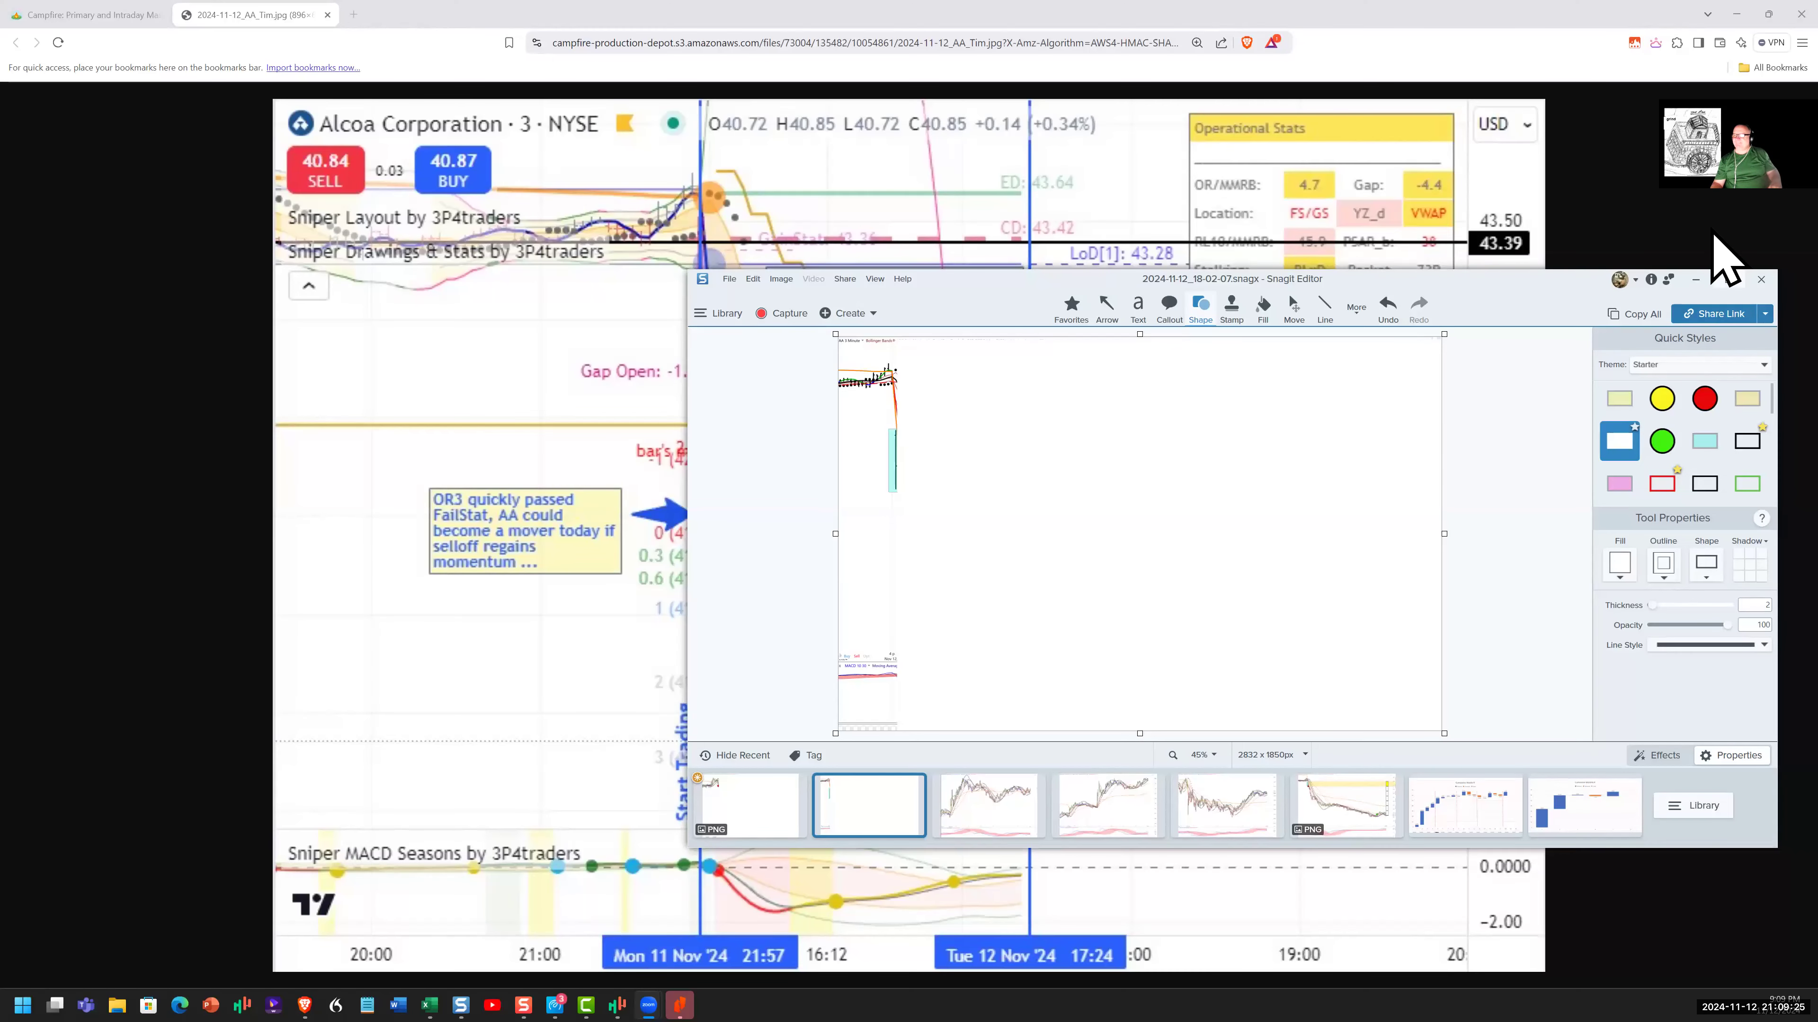
Step: Maximize the Snagit Editor window and select the blank white object in the chart capture
left_click(1728, 279)
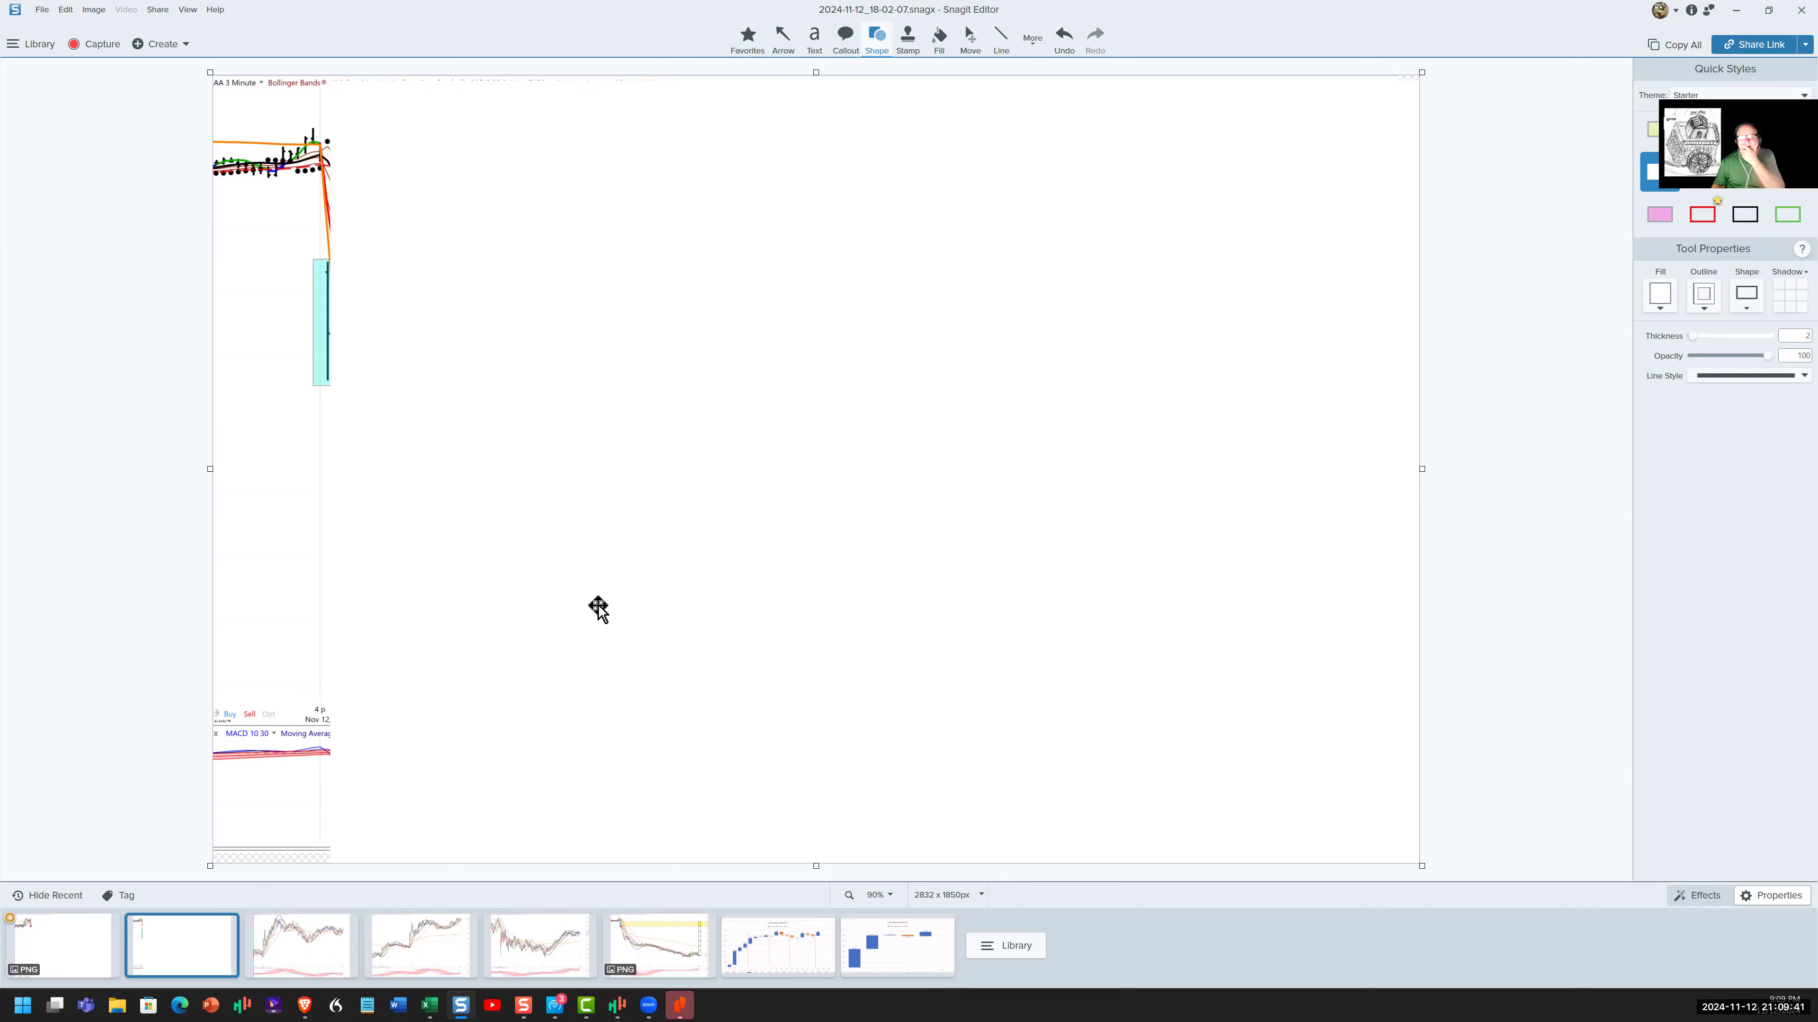
left_click(1037, 679)
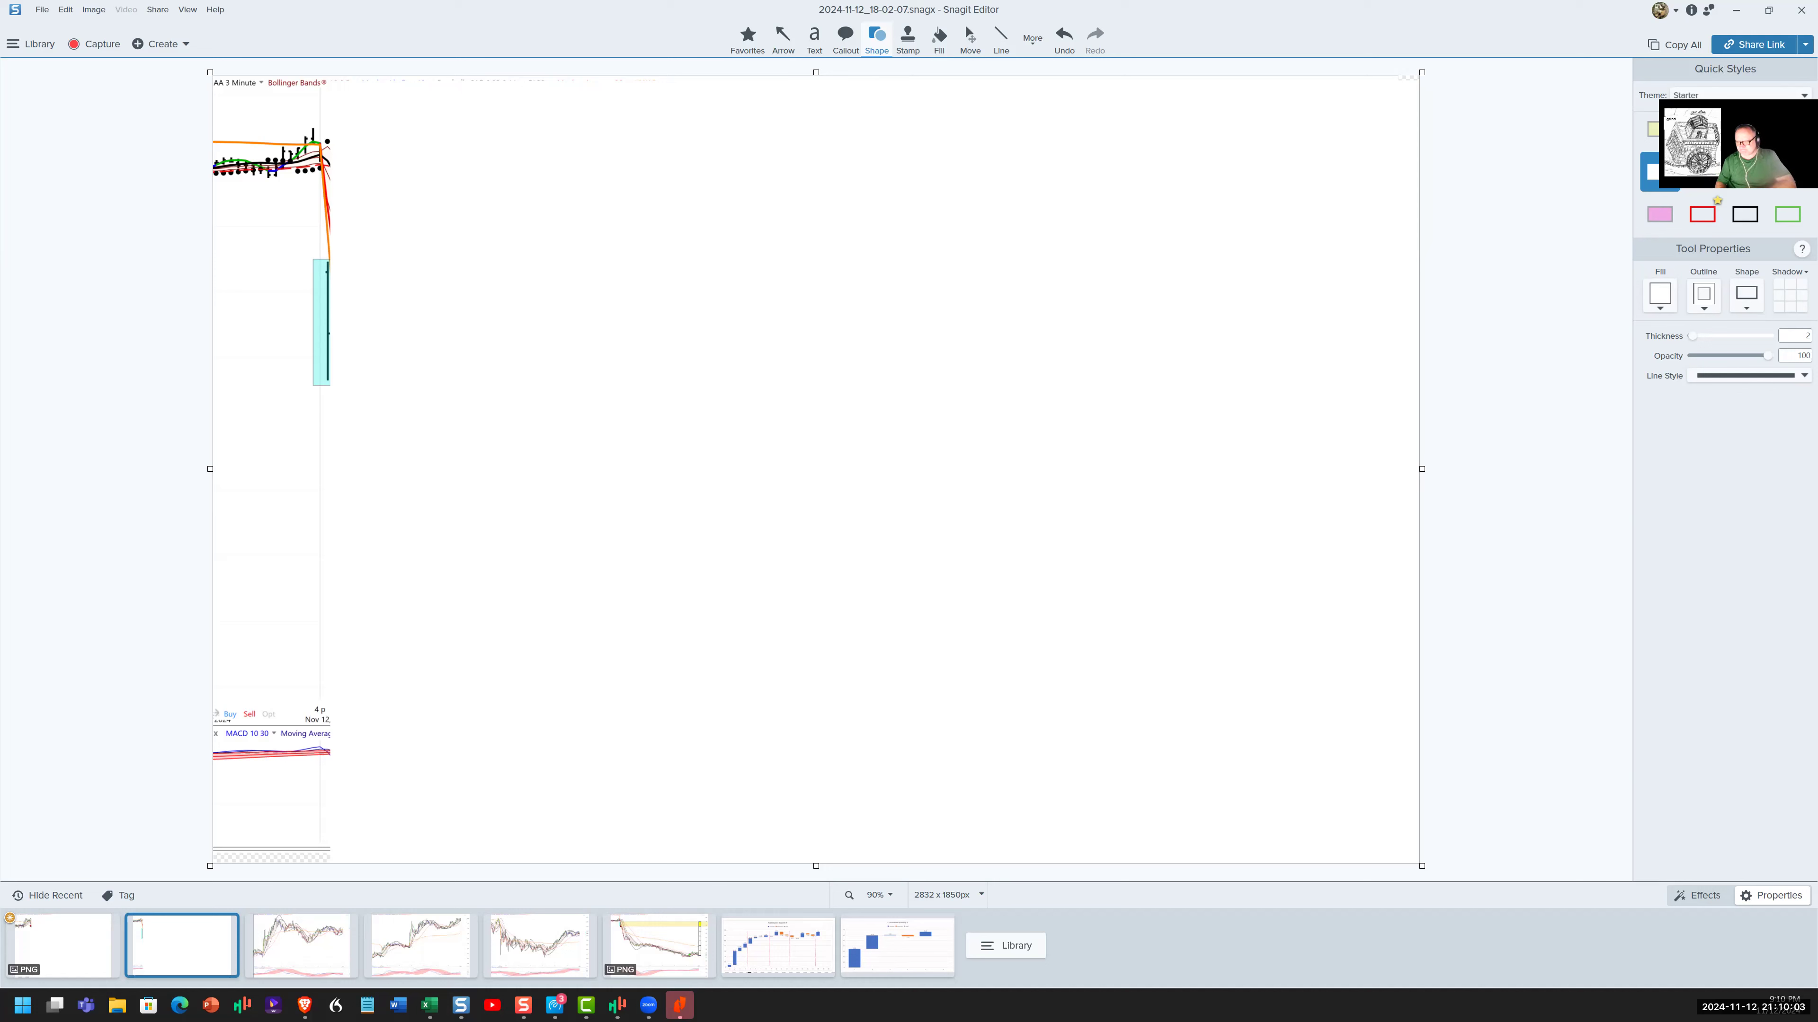
Step: Zoom the canvas to 175%
left_click(892, 896)
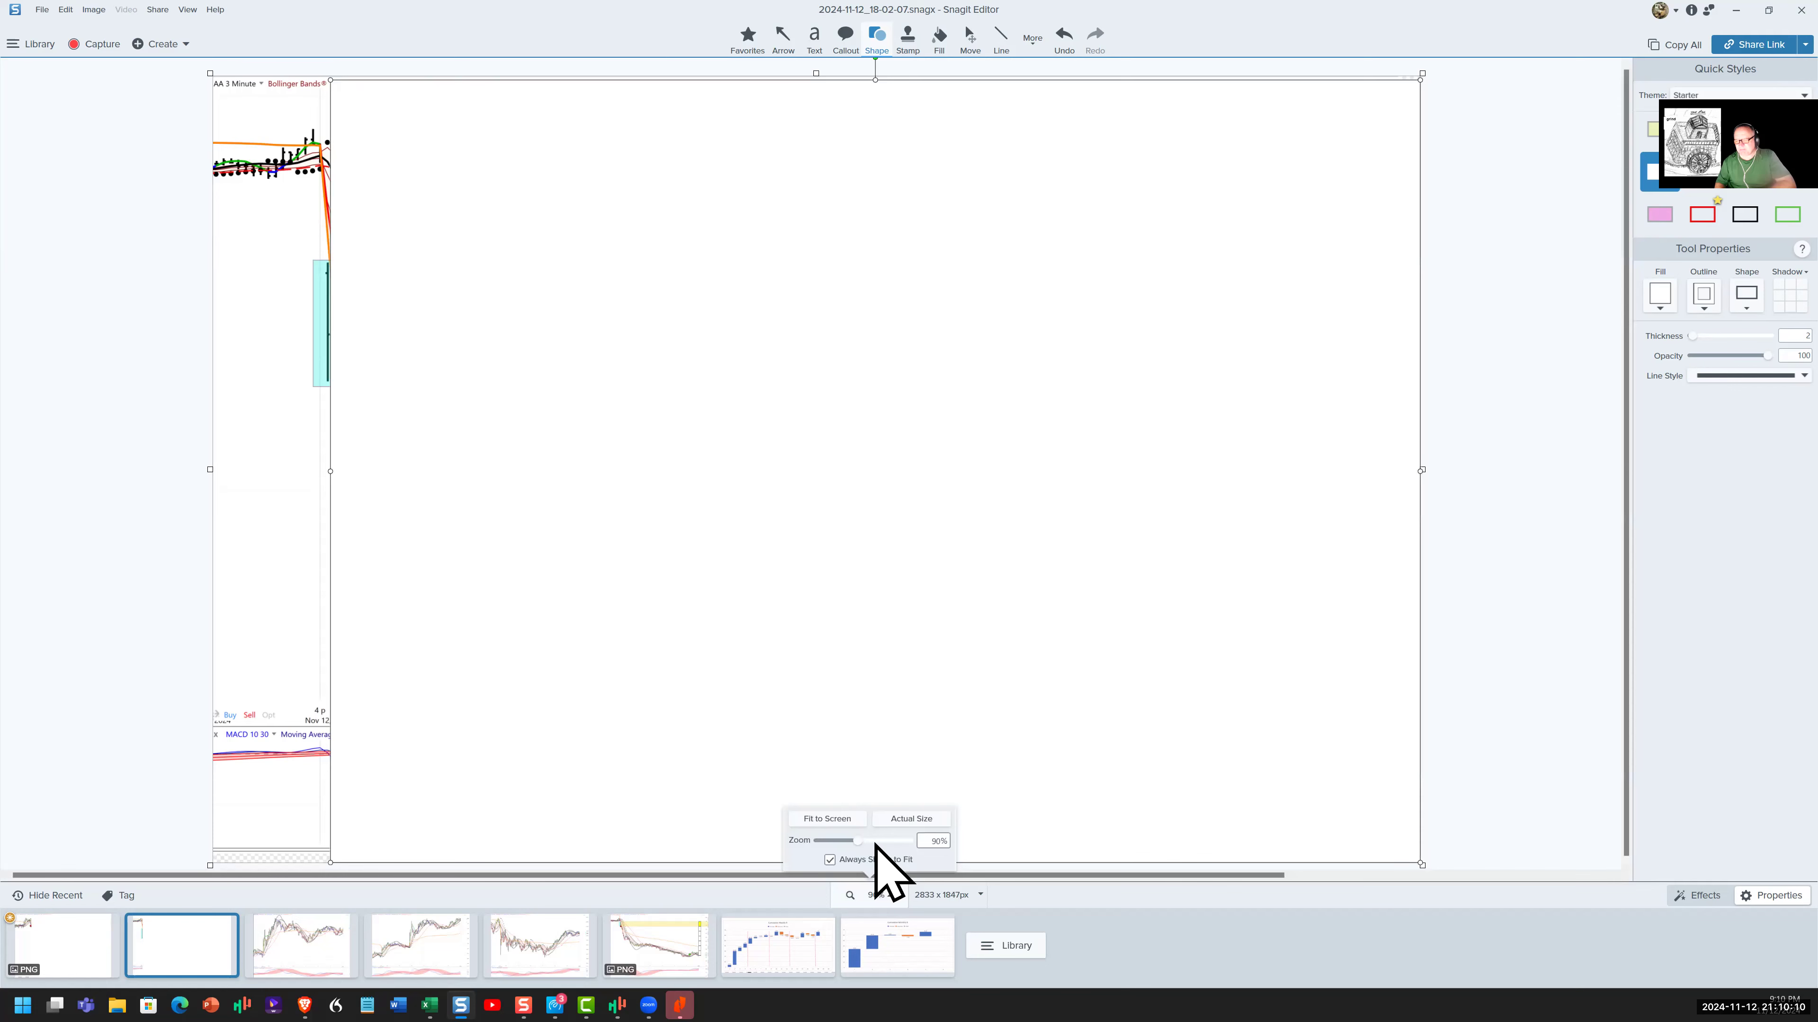
scroll(872, 864, "up", 2)
scroll(792, 528, "up", 2)
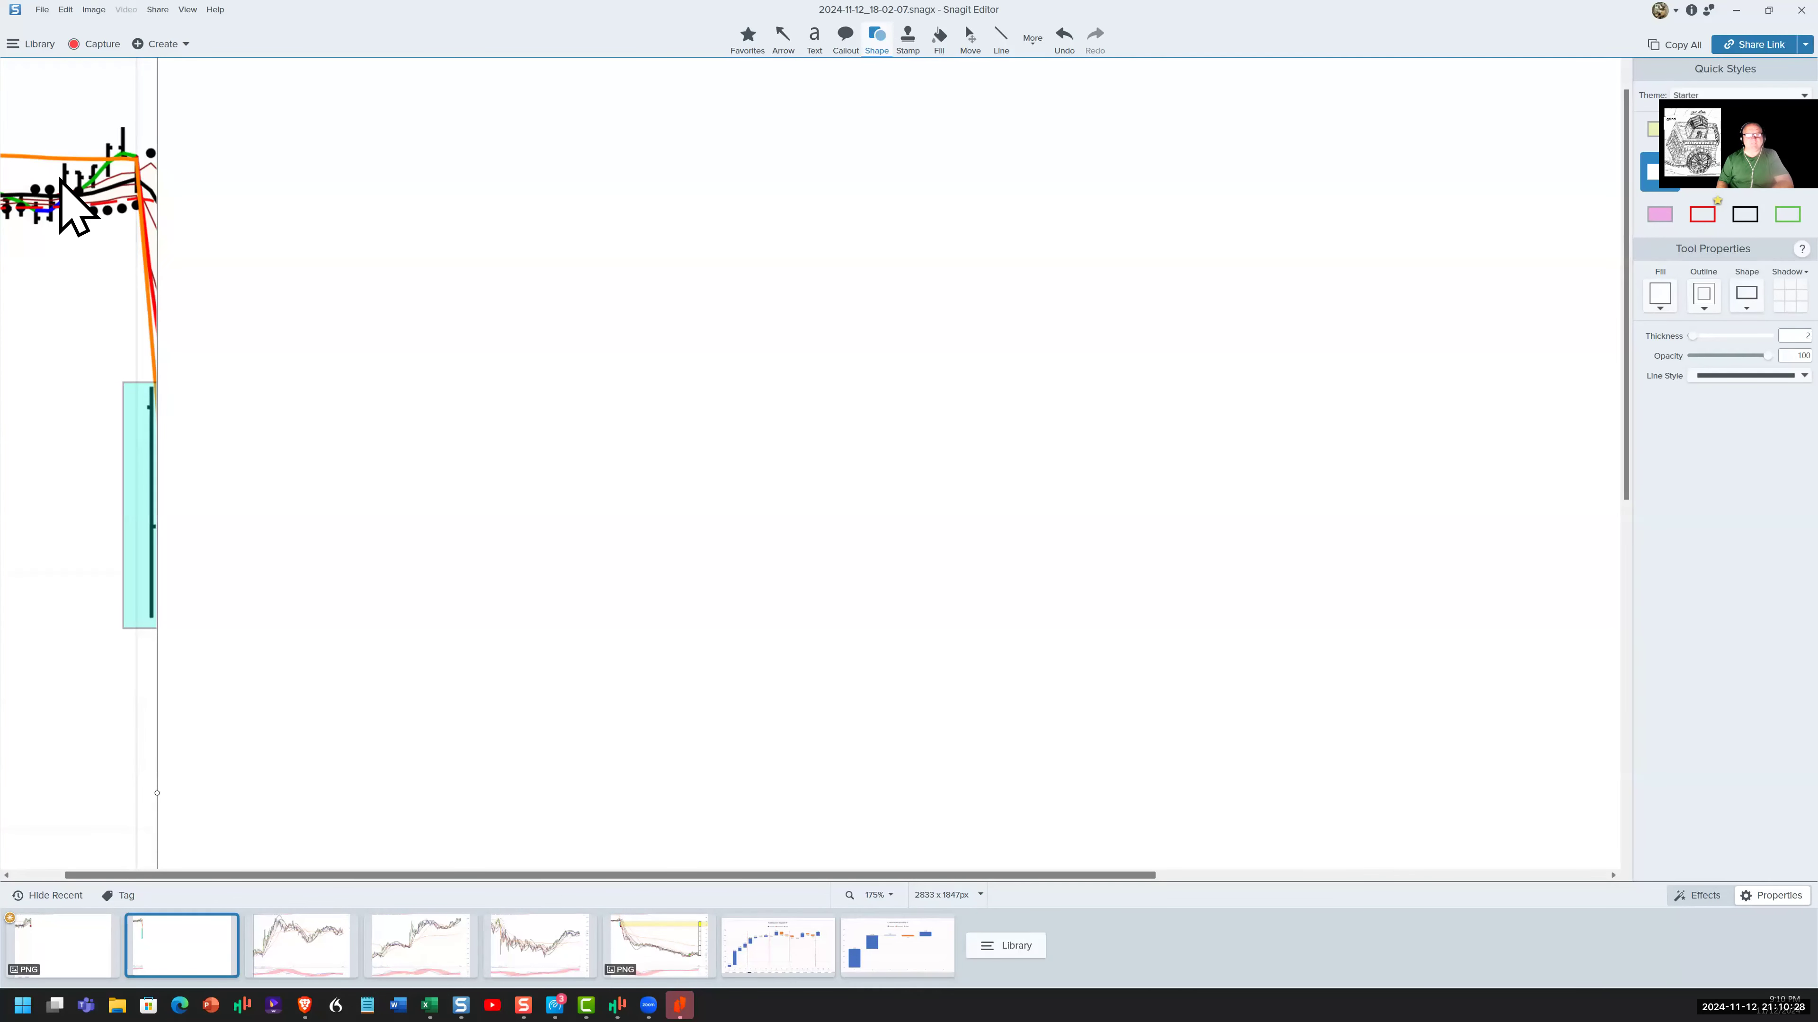
Step: Circle the early peak in blue and draw pen lines around and under the cyan bar
left_click_drag(85, 343, 85, 352)
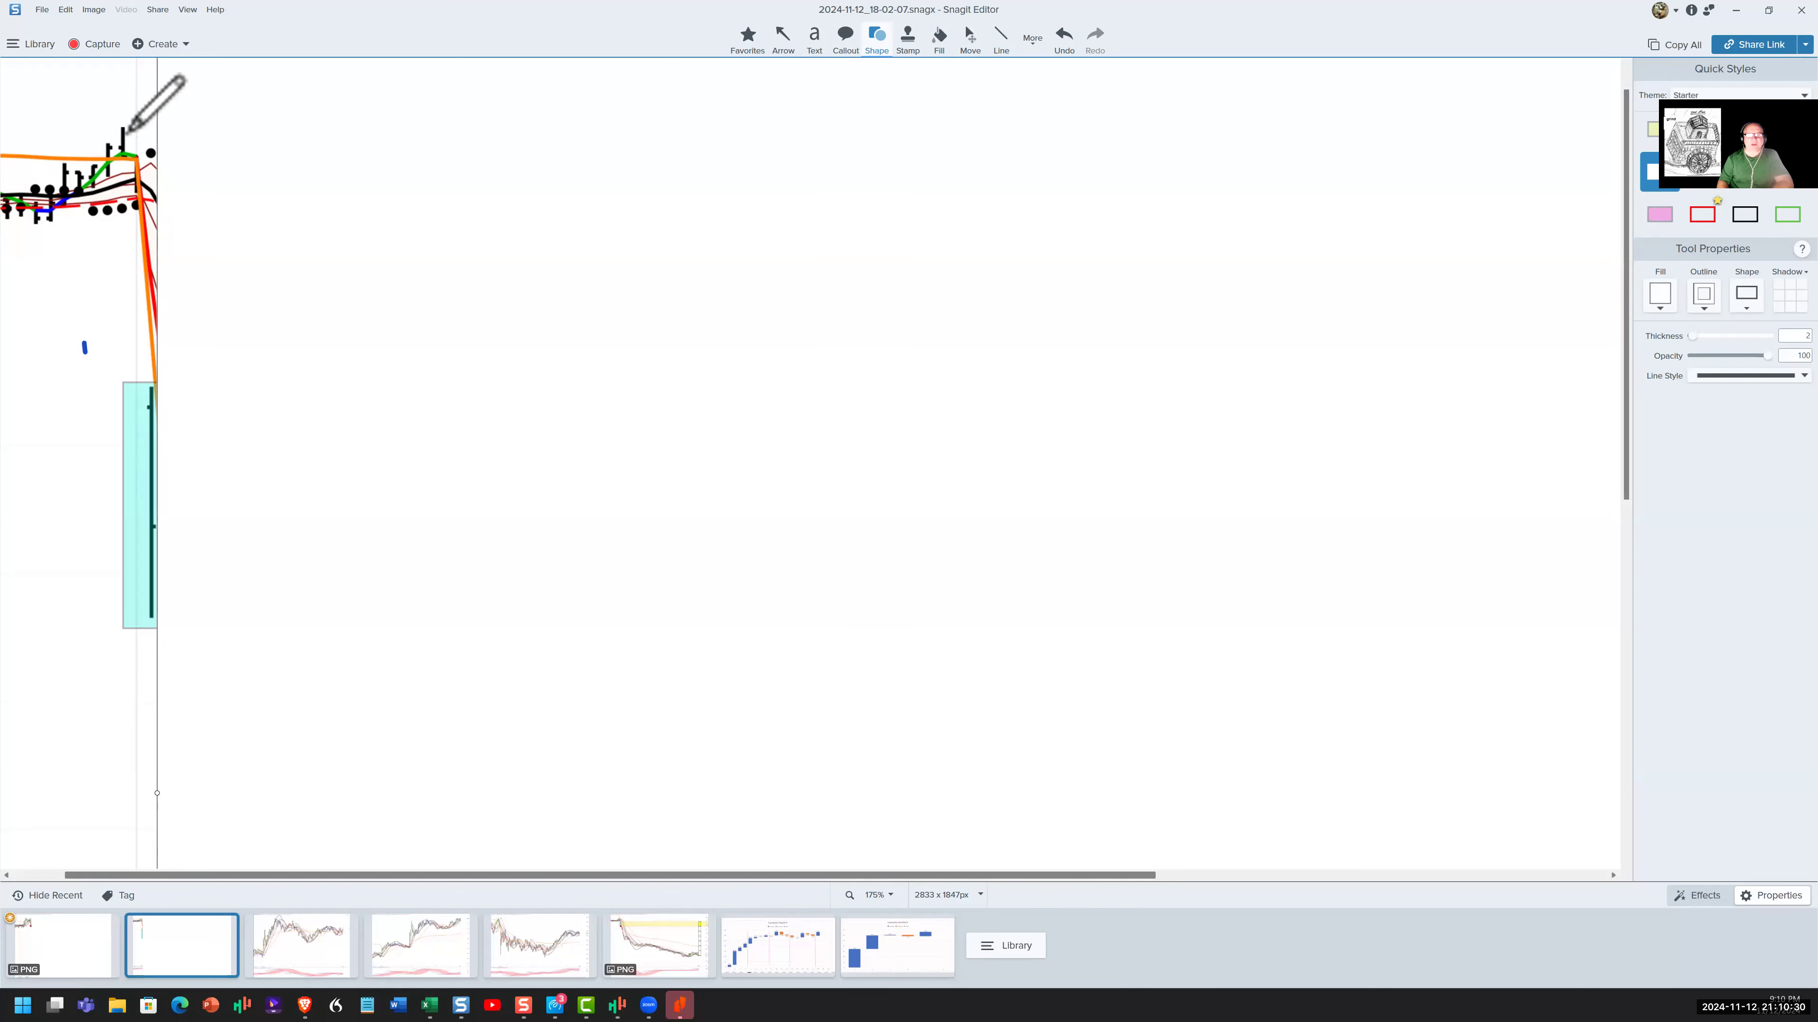
left_click_drag(111, 128, 137, 146)
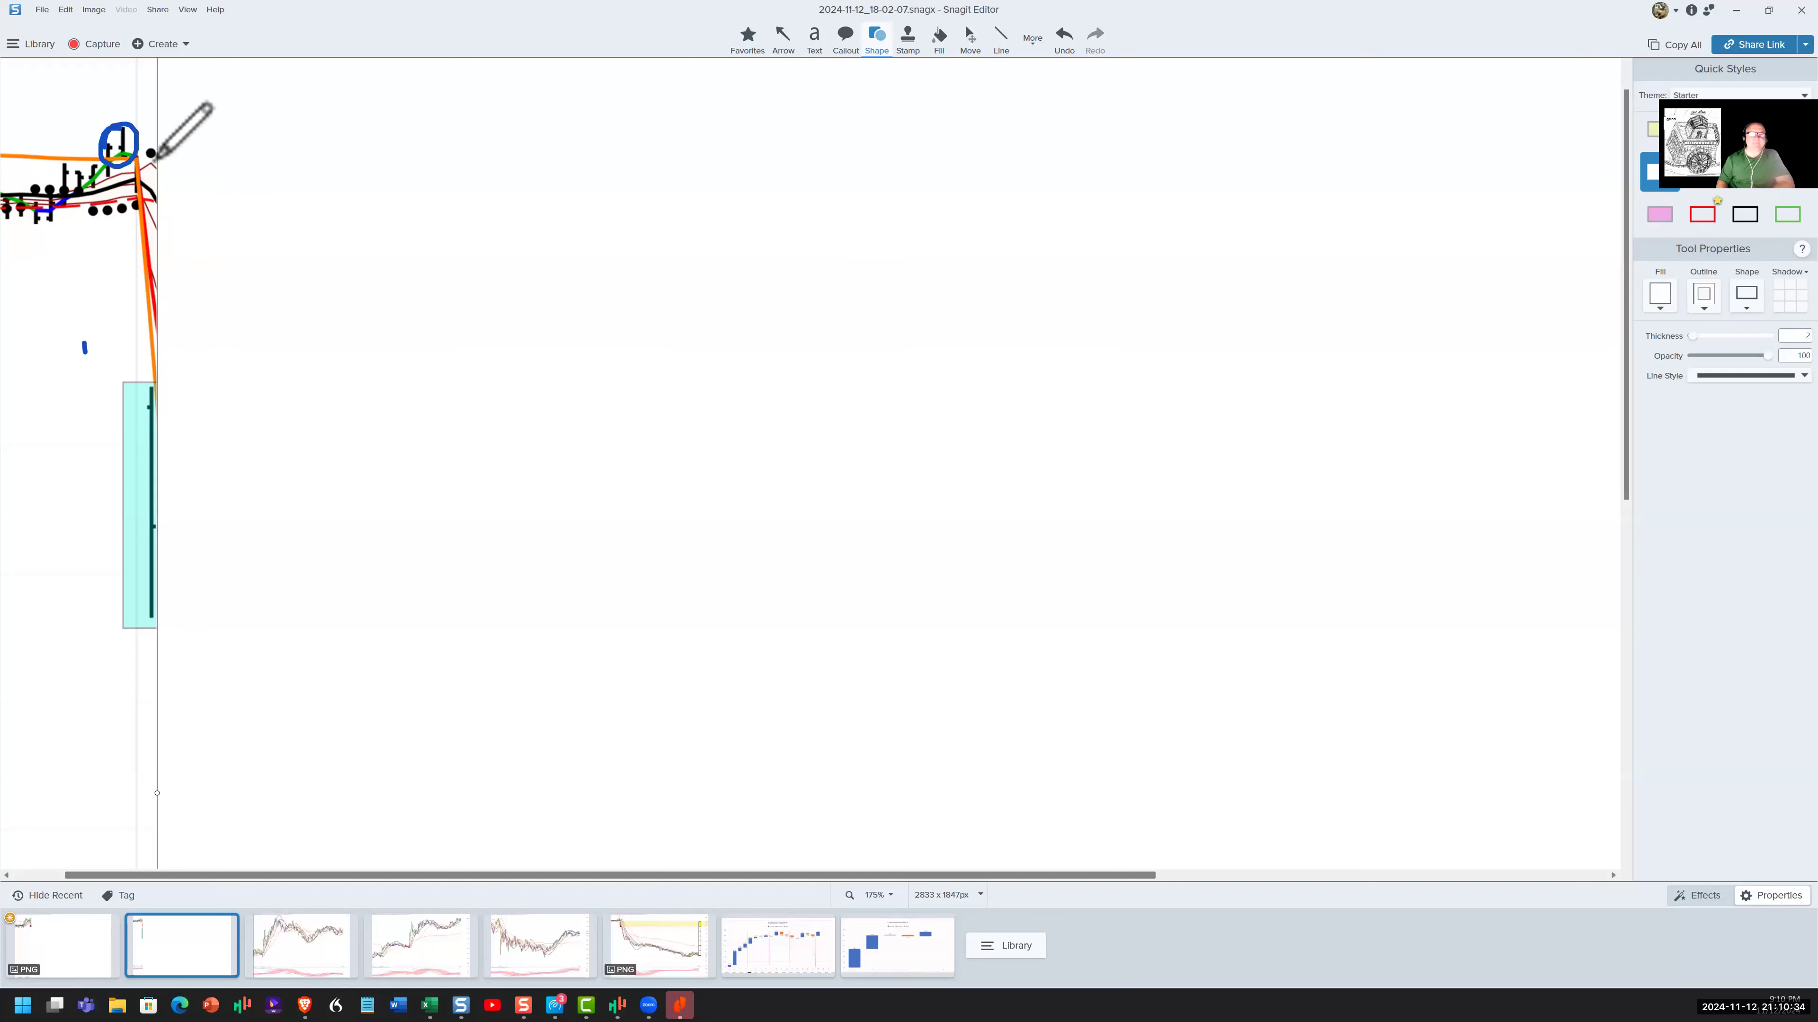
mouse_move(102, 410)
left_mouse_down()
mouse_move(140, 410)
mouse_move(115, 534)
left_mouse_up()
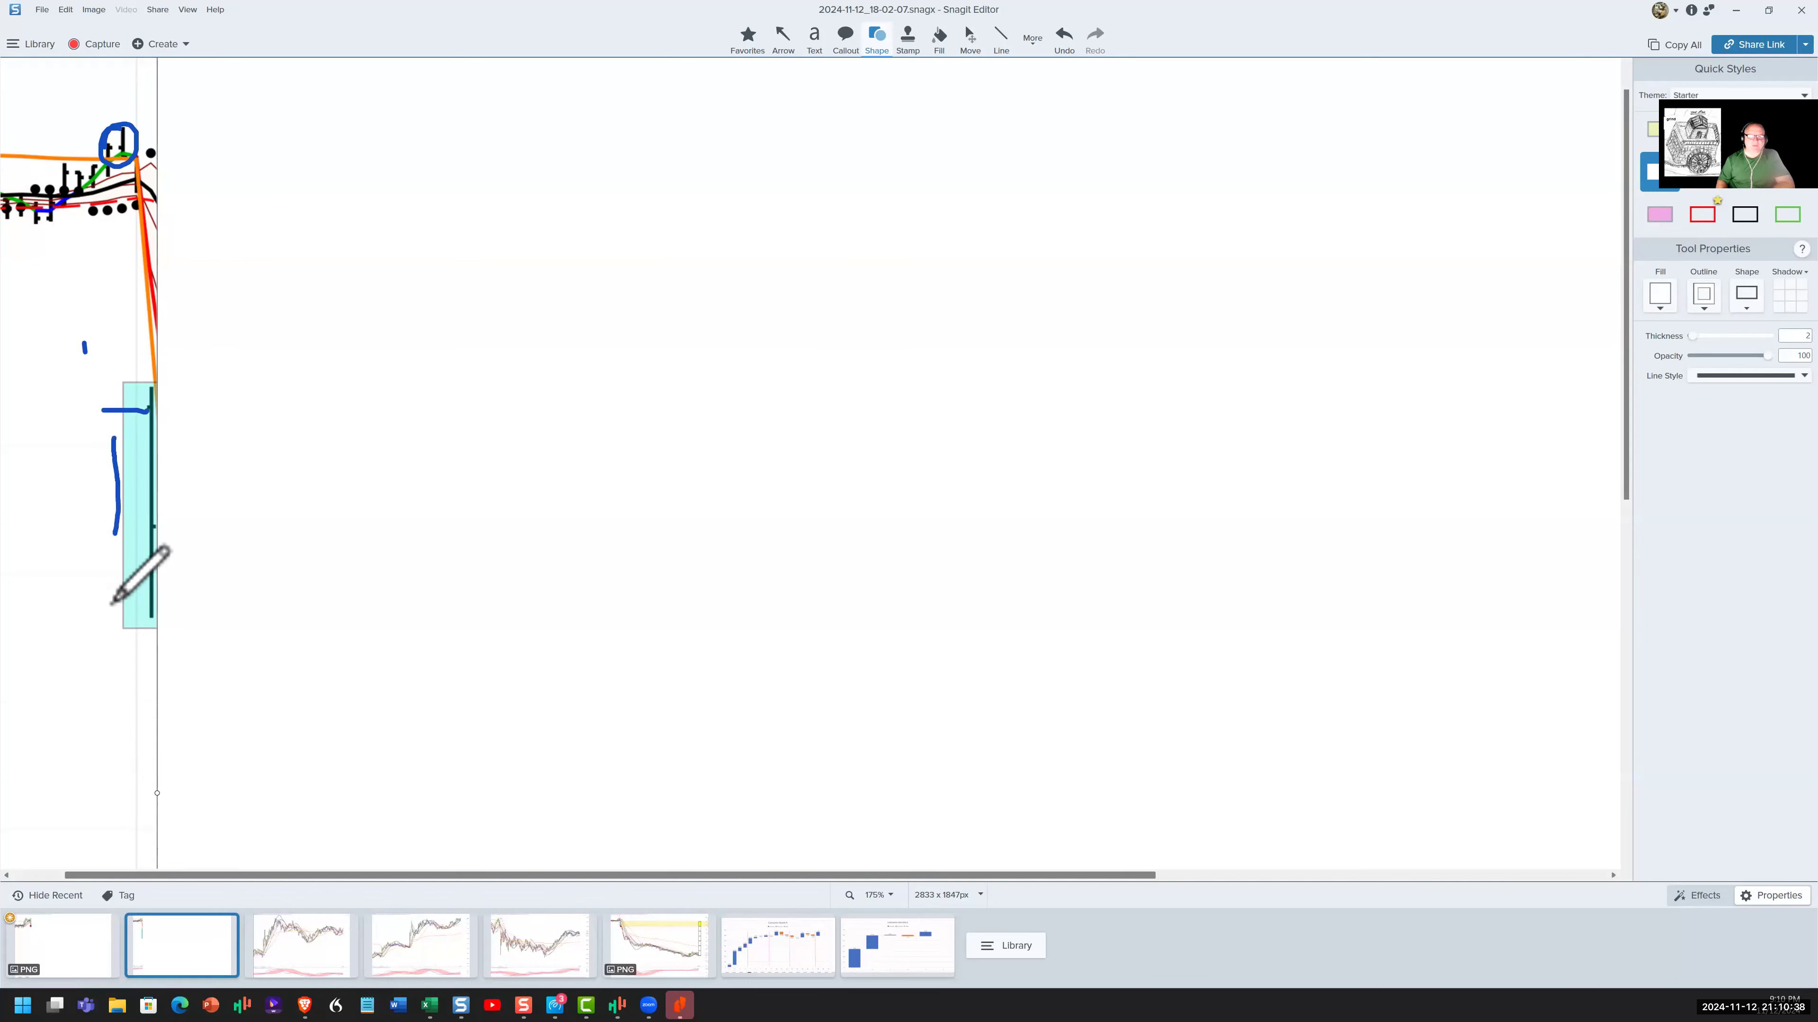
left_click_drag(112, 604, 169, 528)
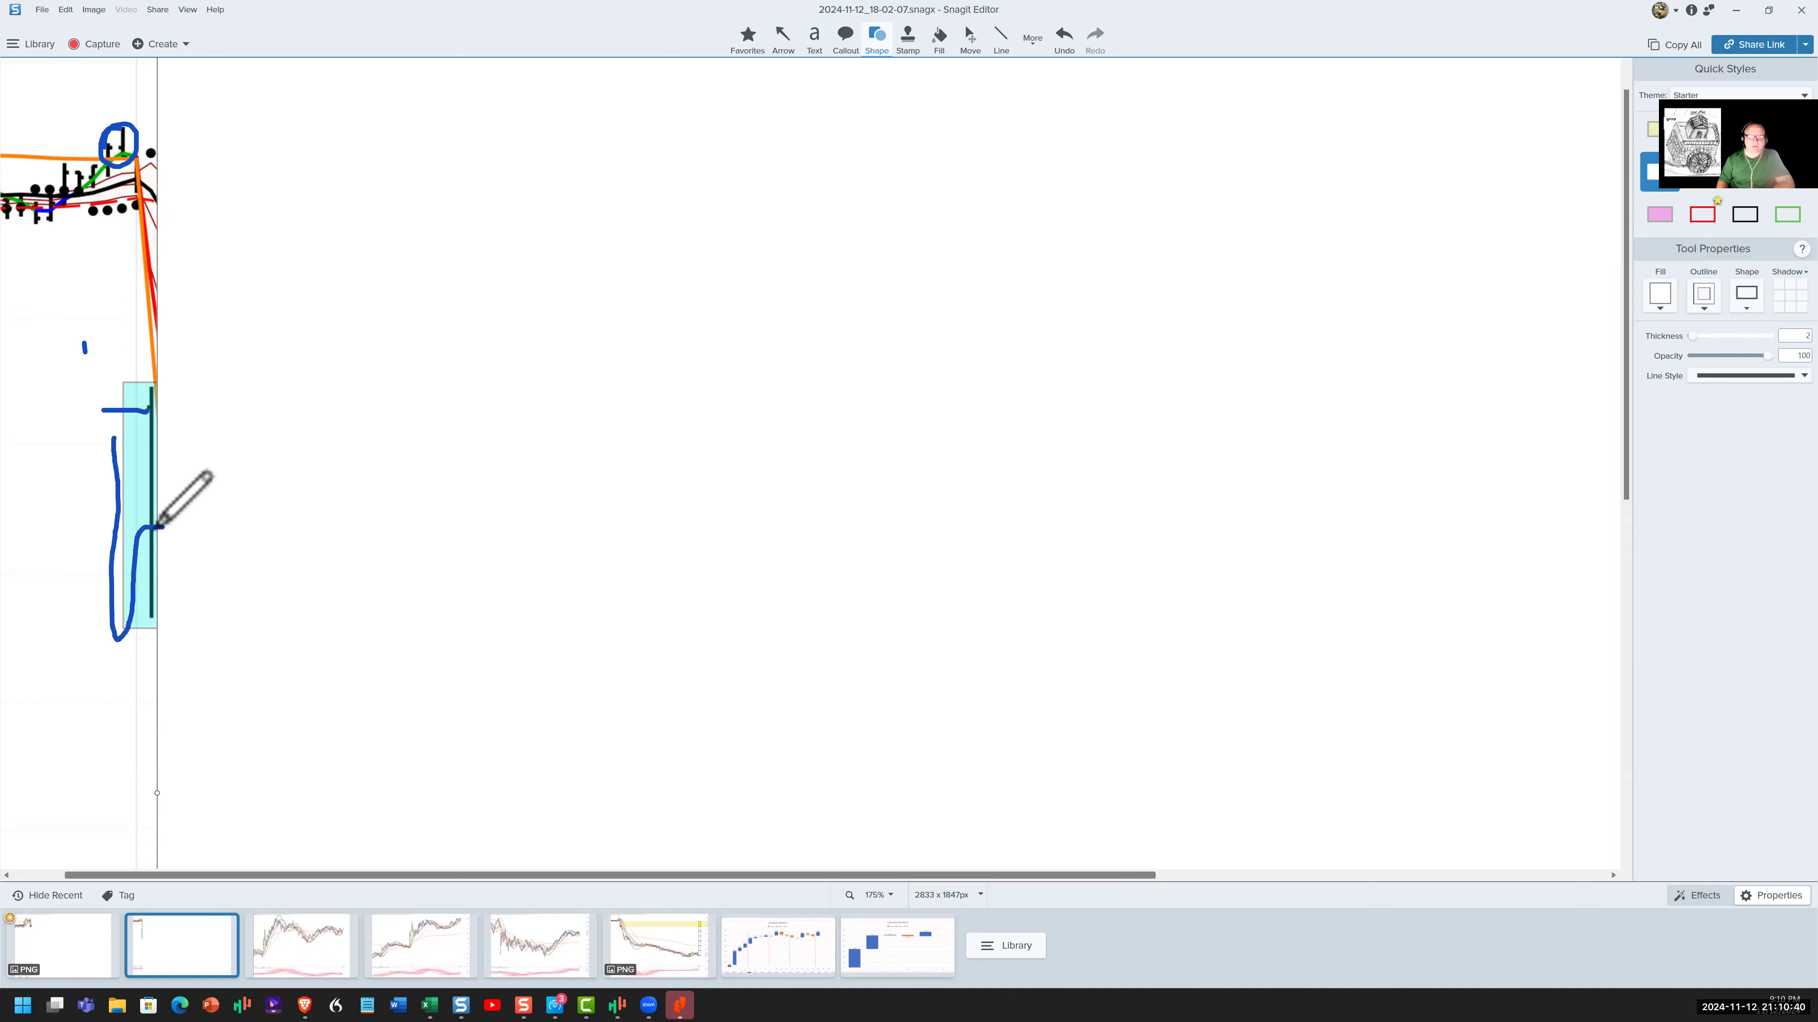
left_click_drag(104, 377, 178, 382)
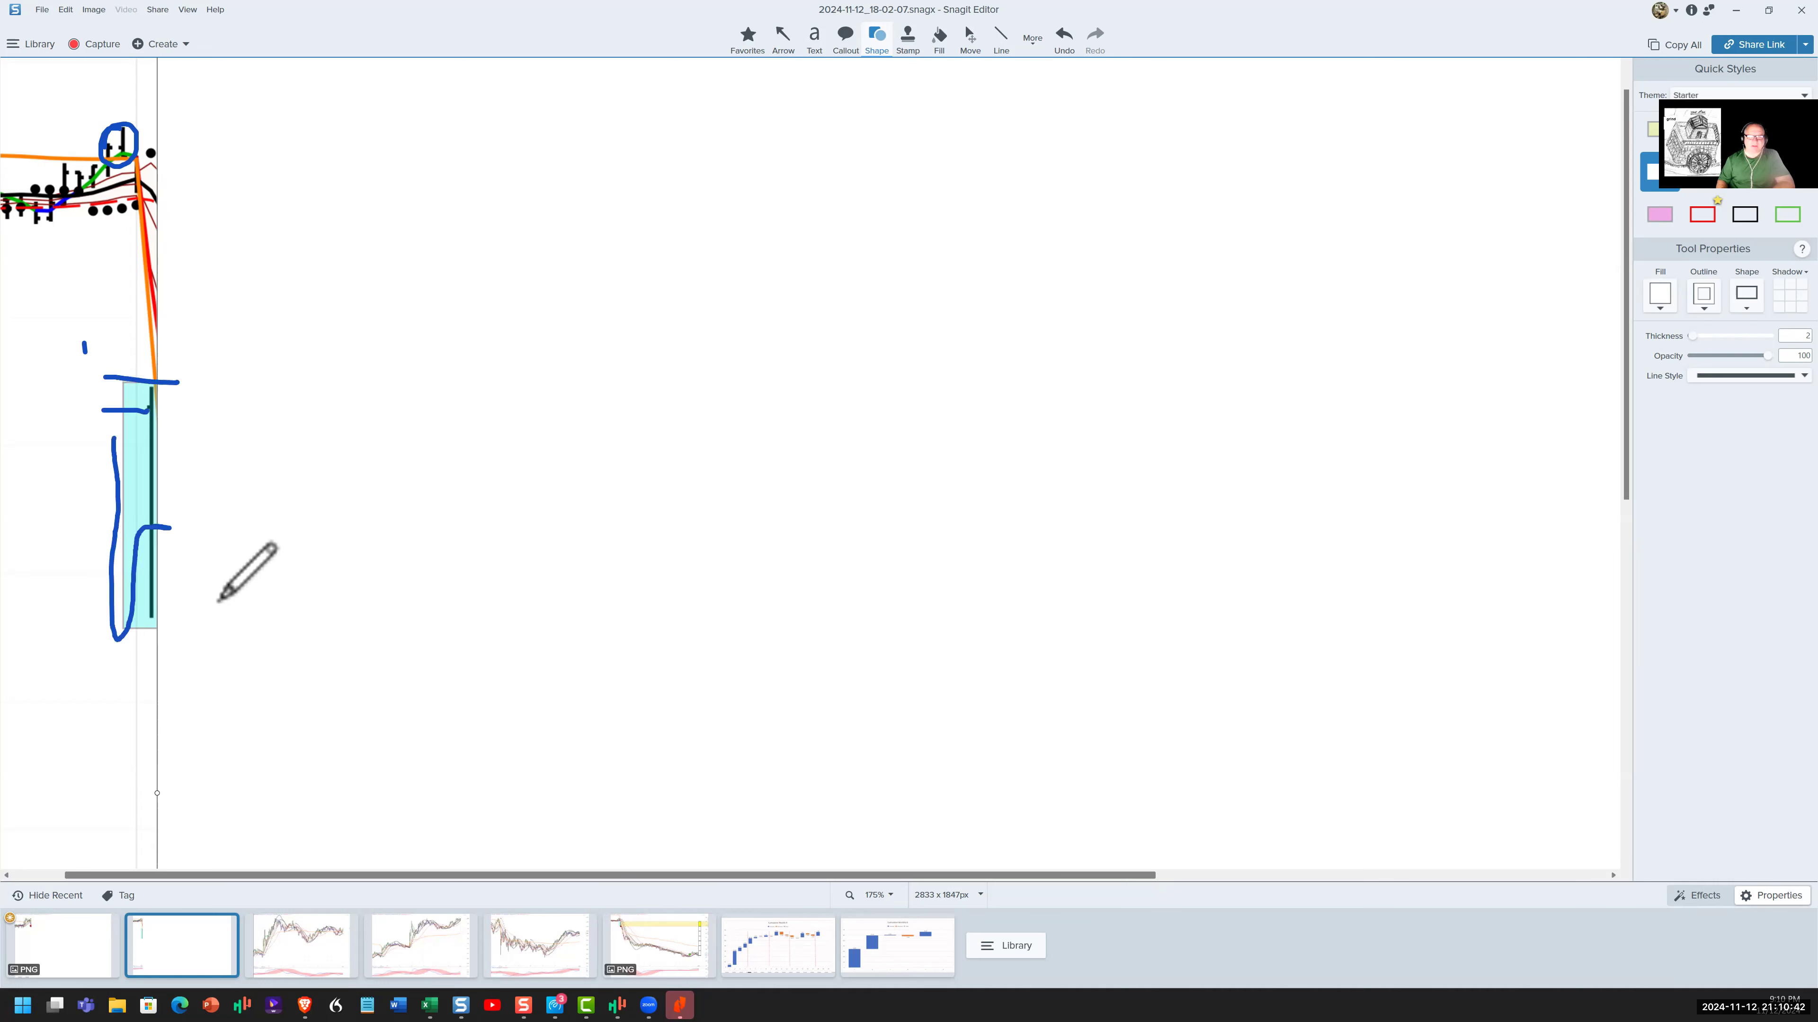
left_click_drag(104, 633, 238, 650)
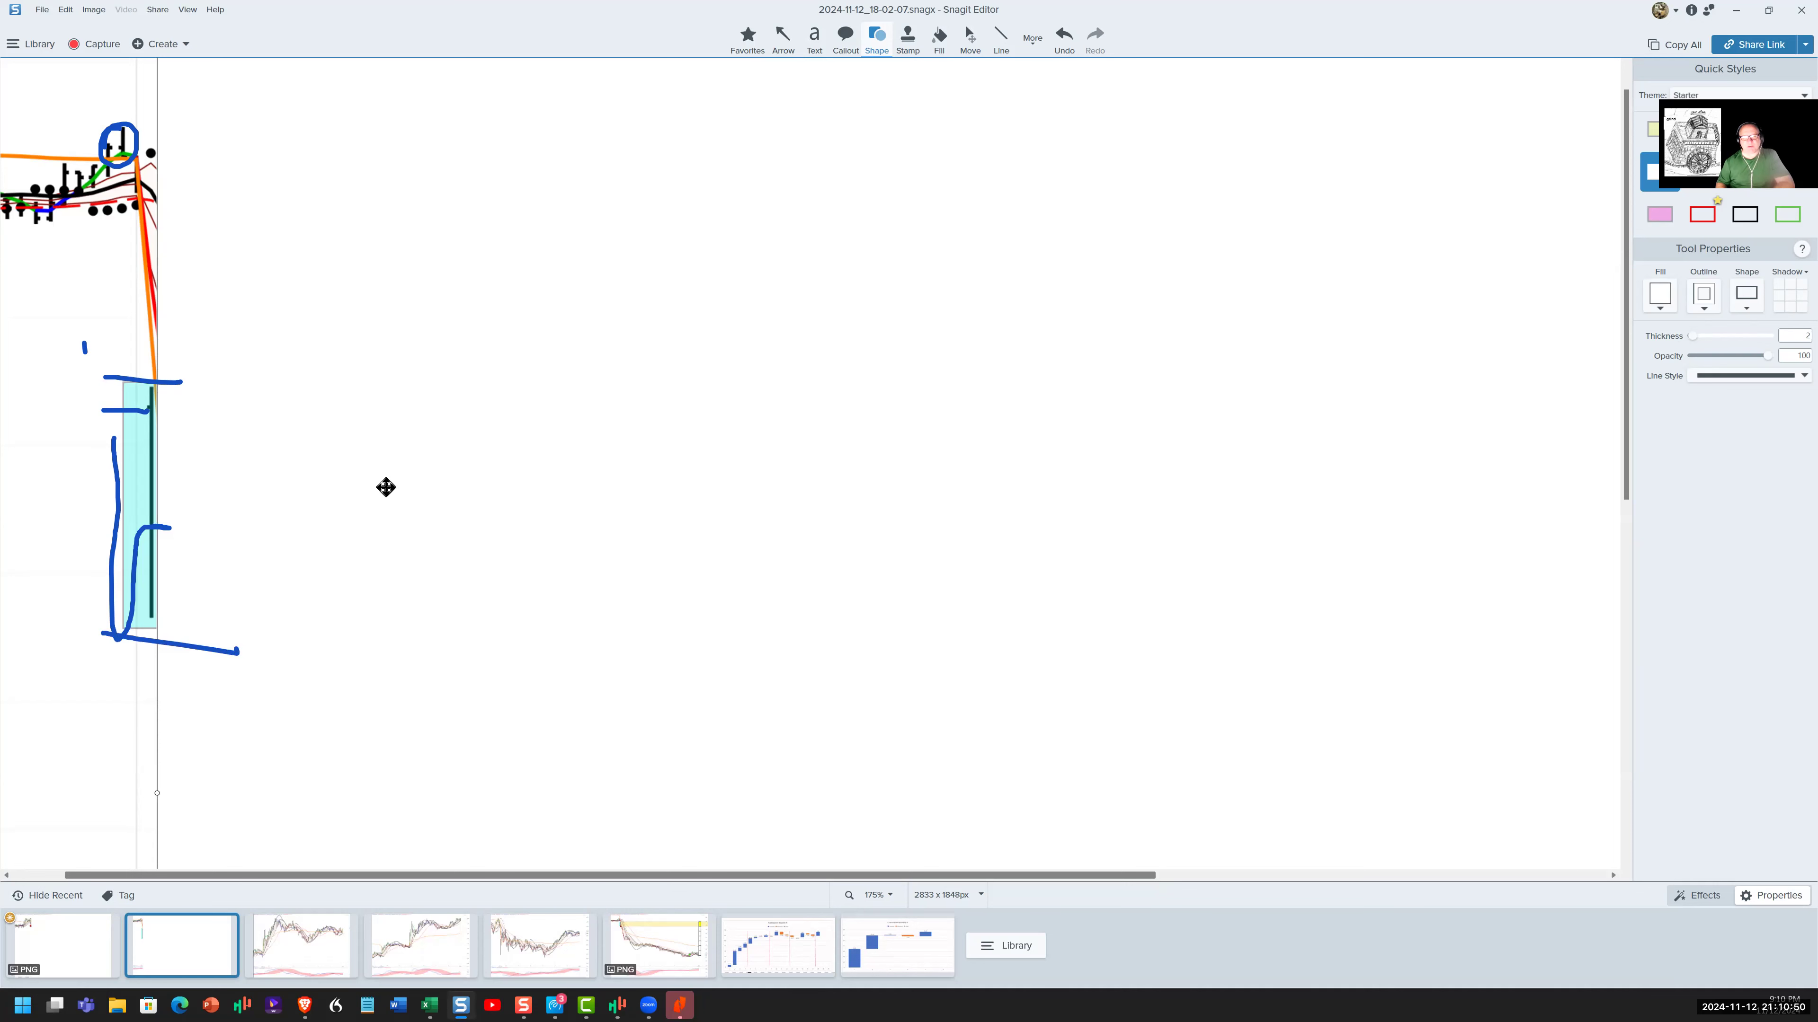
Step: Undo five times to remove the blue pen marks and restore the chart's full width
key("ctrl+z")
key("ctrl+z")
key("ctrl+z")
key("ctrl+z")
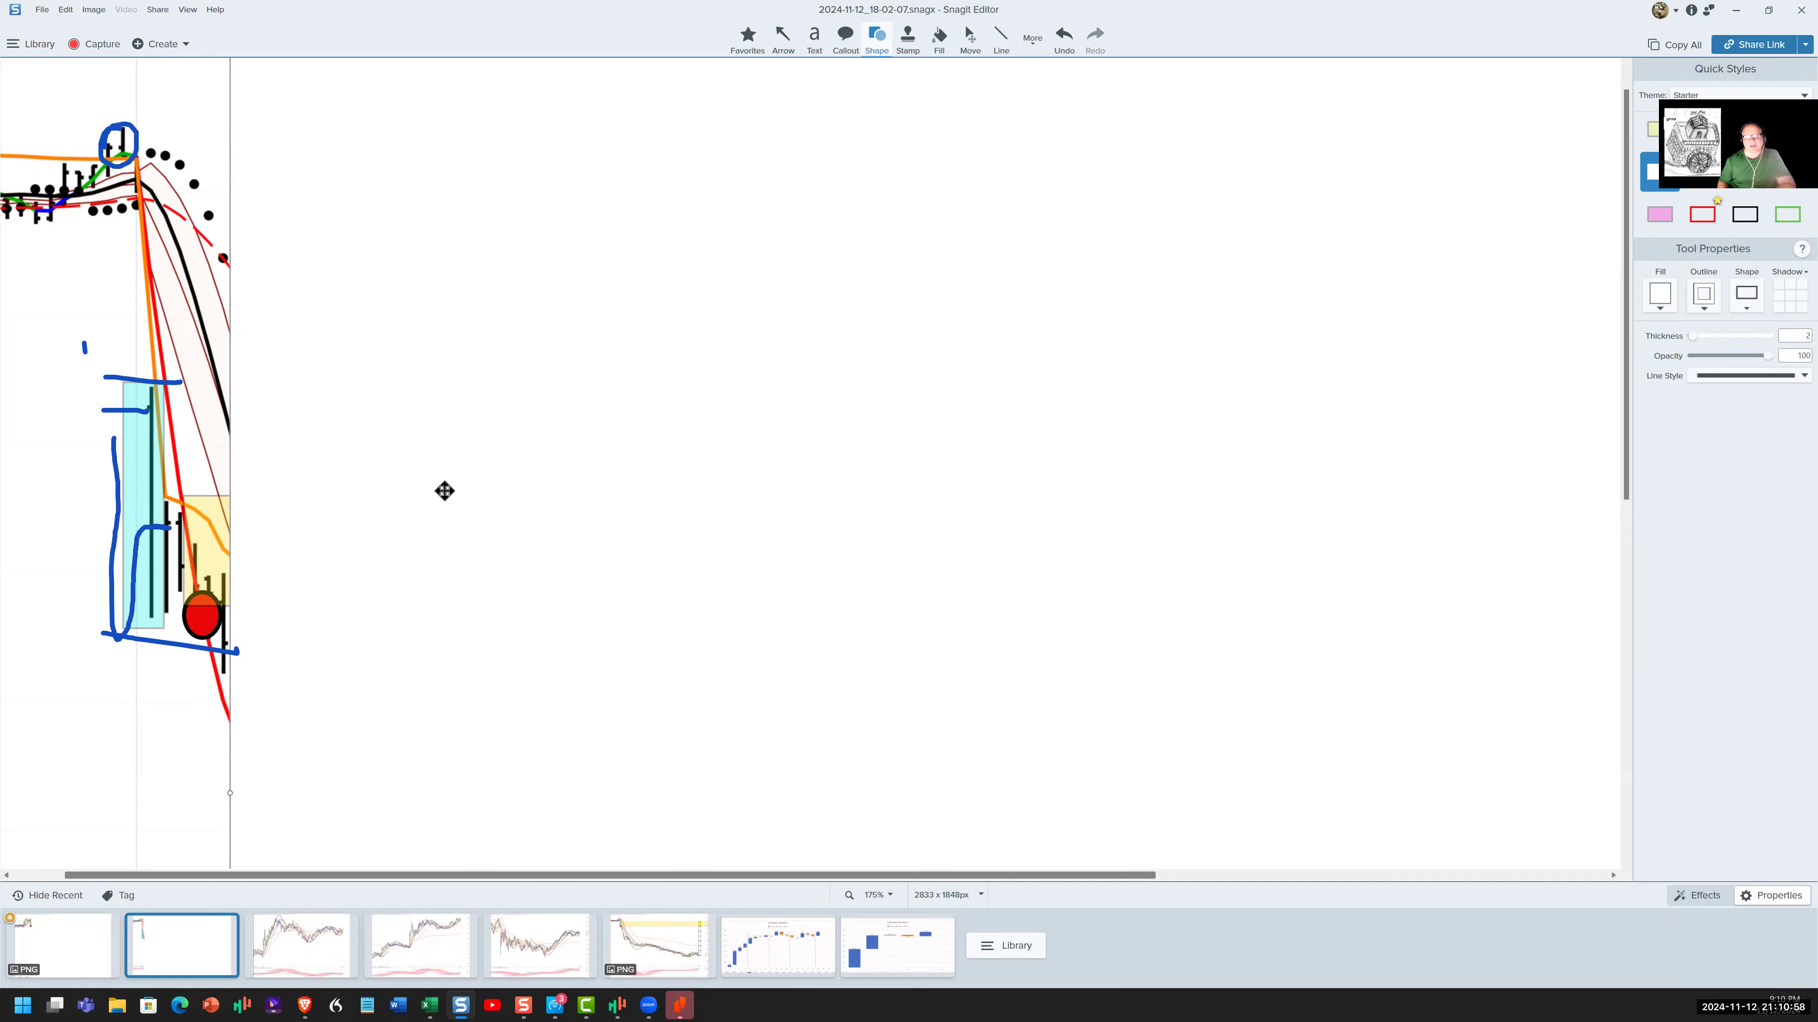
key("ctrl+z")
key("ctrl+z")
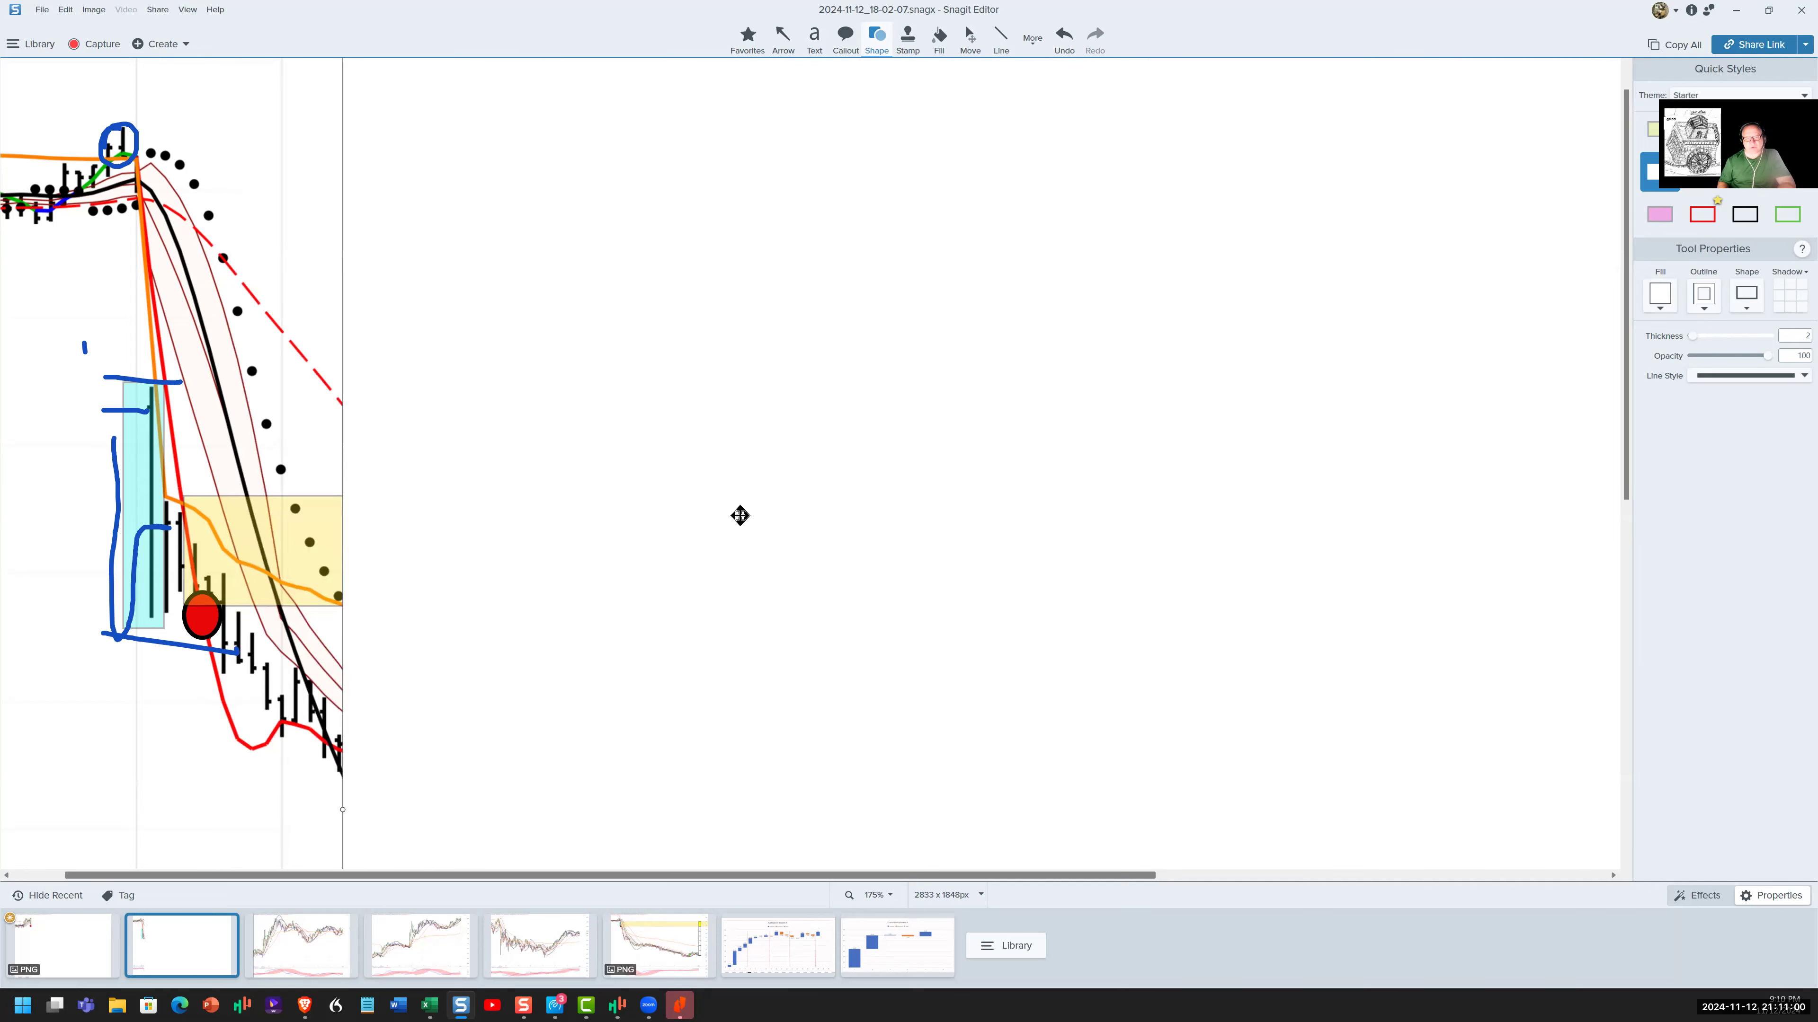
key("ctrl+z")
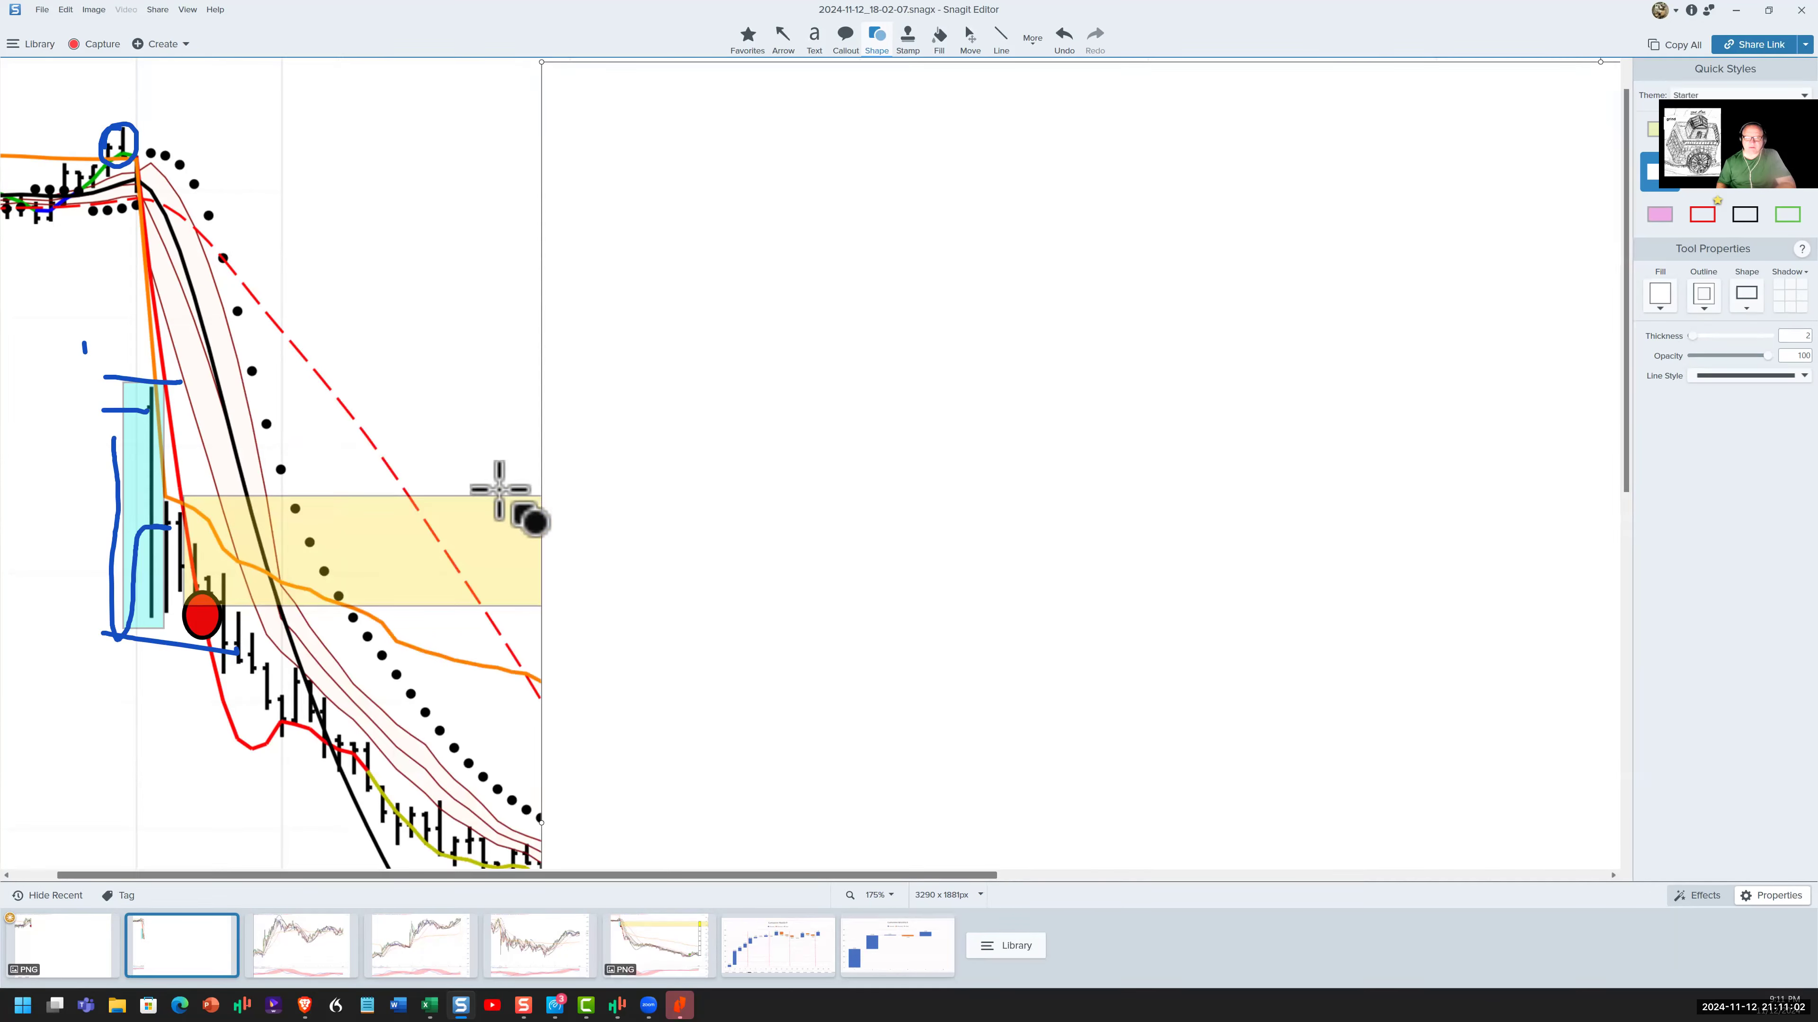
key("ctrl+z")
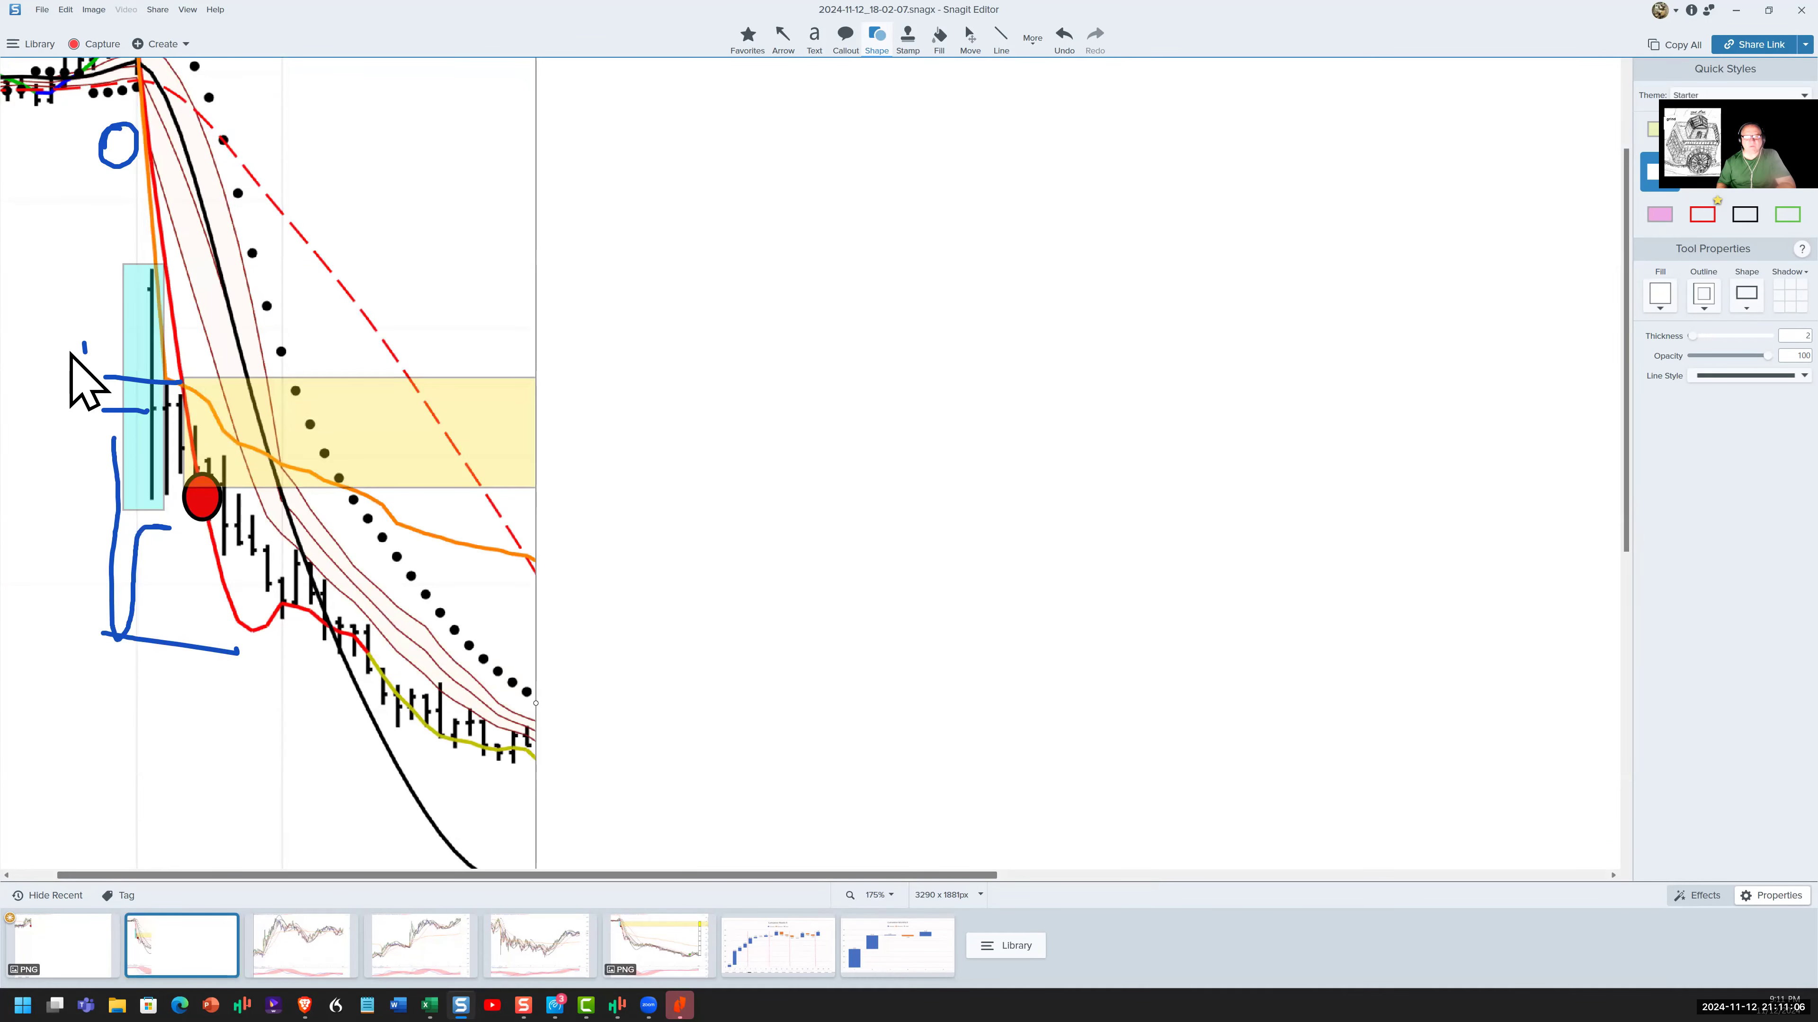
key("ctrl+z")
key("ctrl+z")
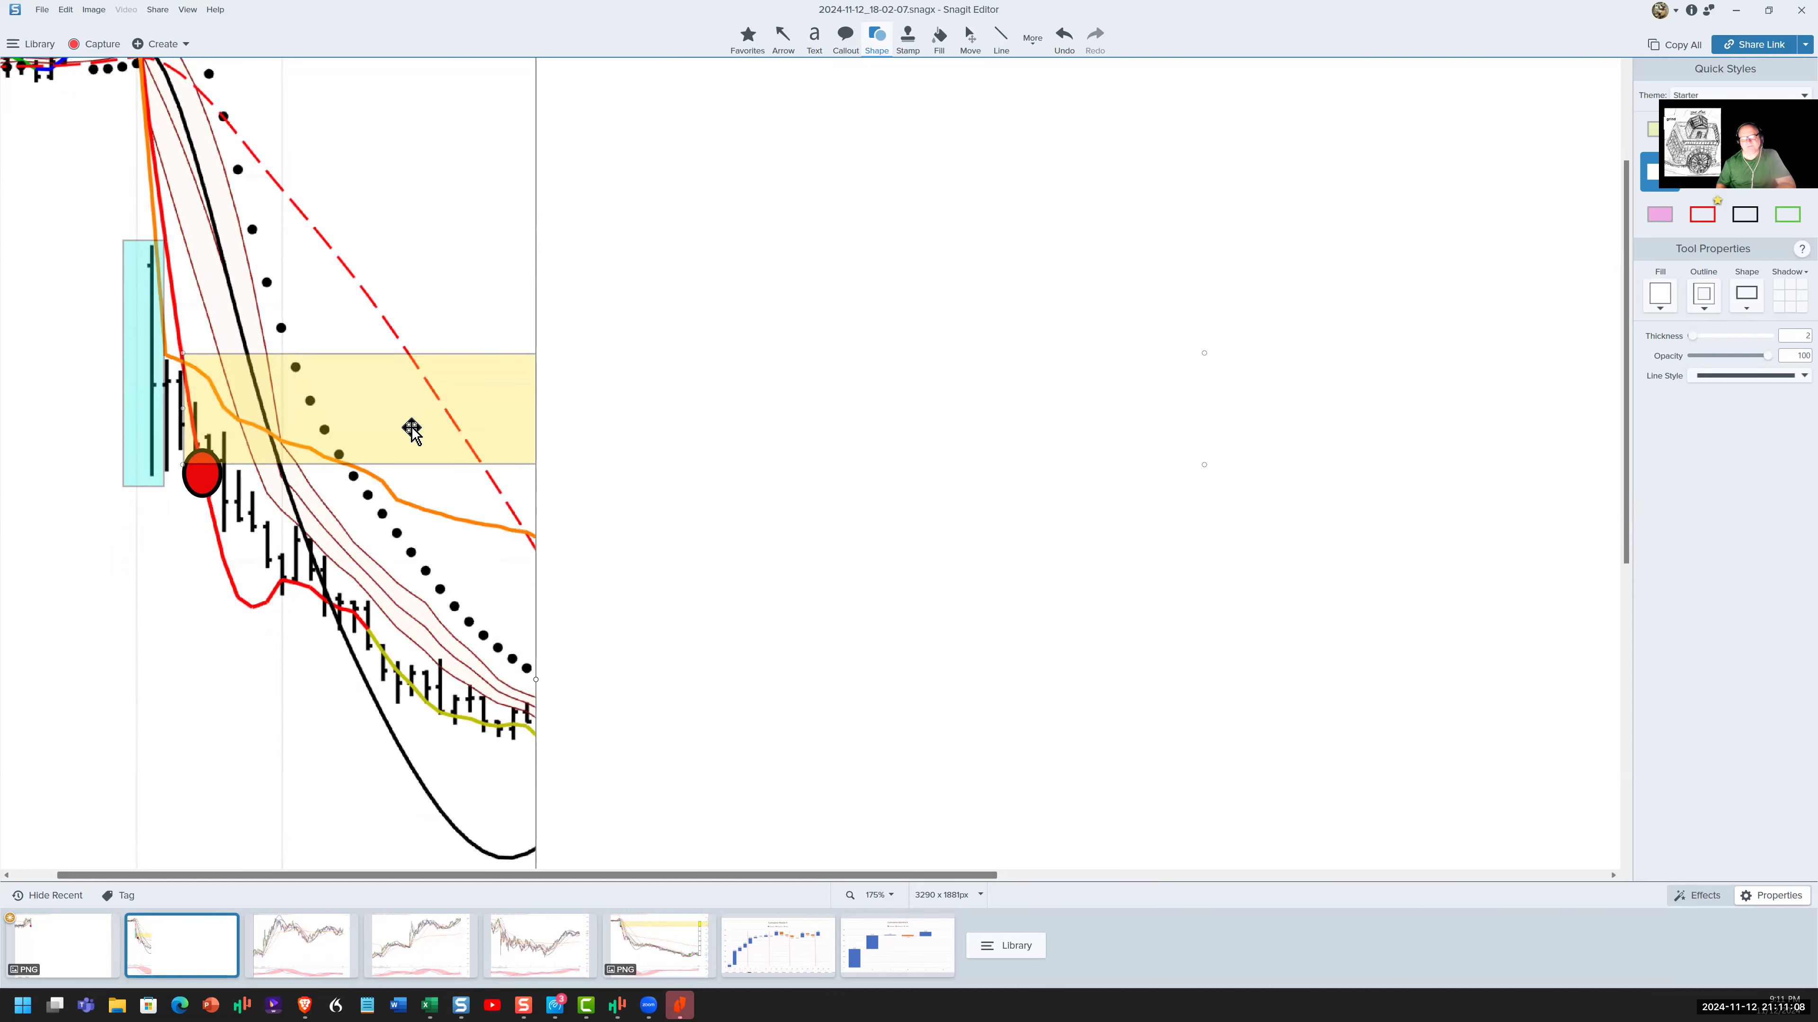
Step: Drag the canvas edge right so the chart extends to about 1 p
scroll(642, 374, "down", 2)
scroll(657, 516, "down", 2)
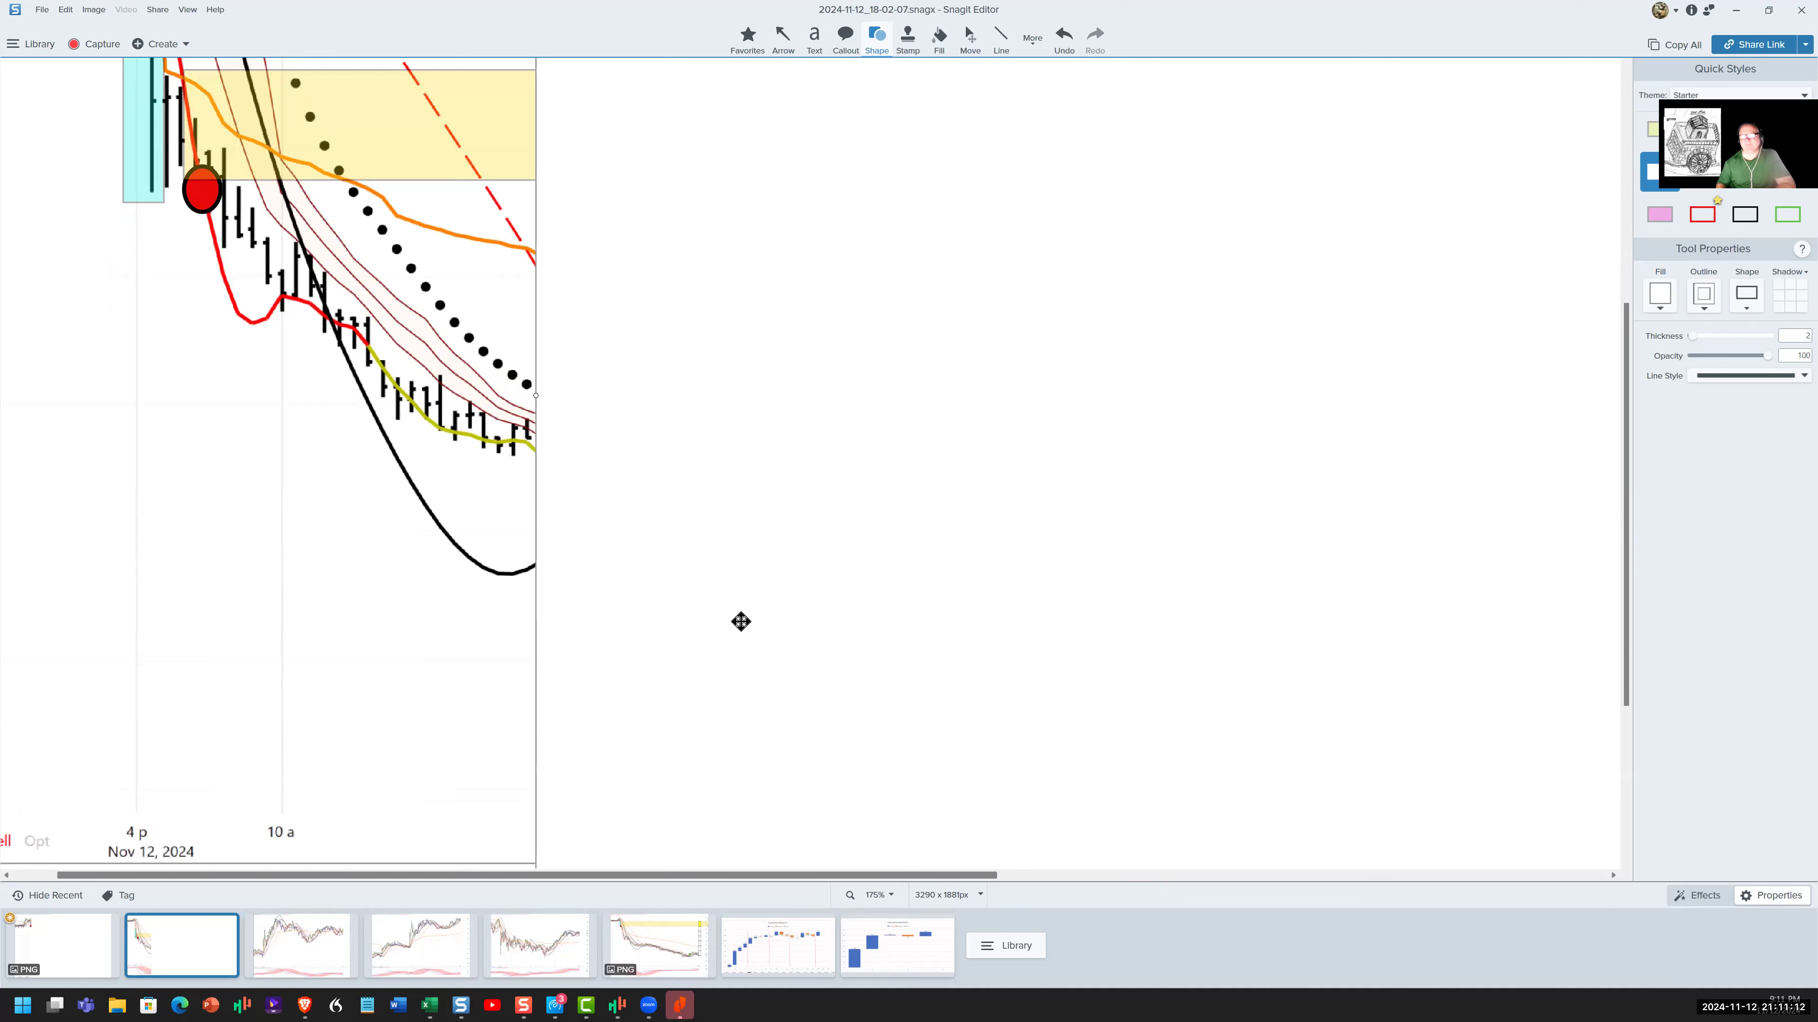
left_click_drag(536, 395, 673, 395)
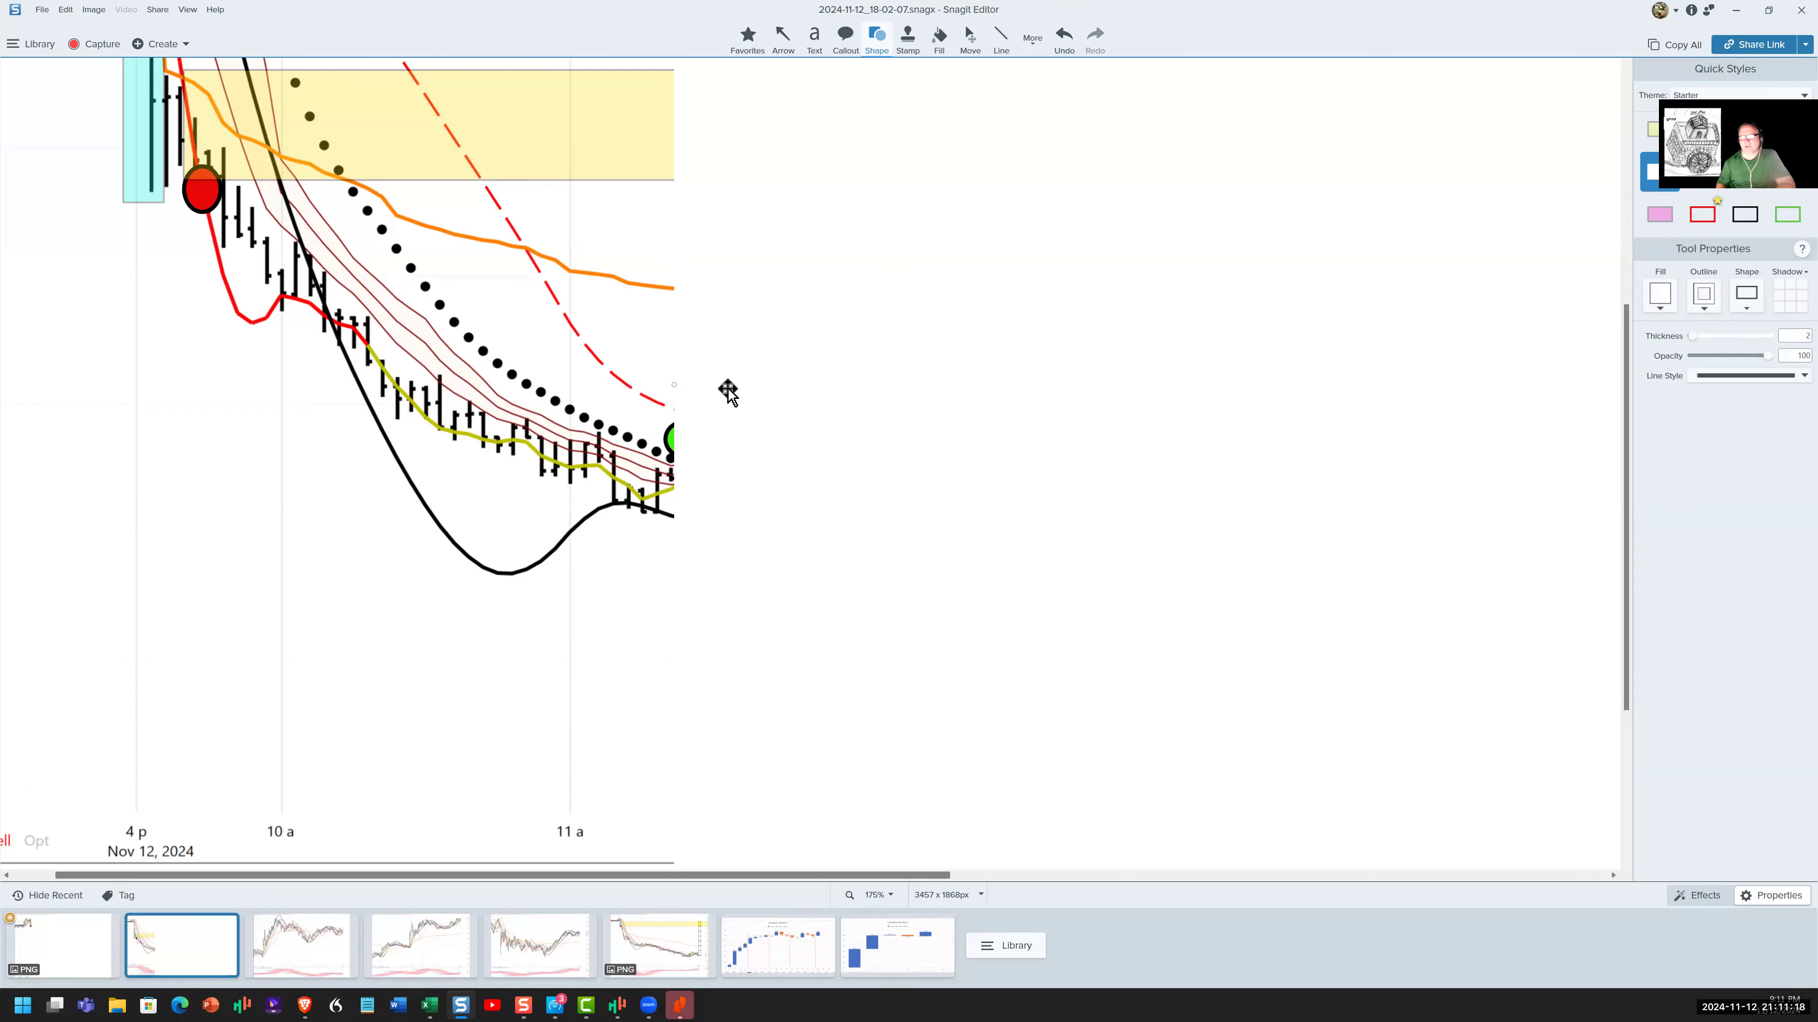
left_click_drag(727, 389, 1197, 402)
Step: Move the middle yellow zone rectangle higher and nudge it slightly right
left_click(984, 475)
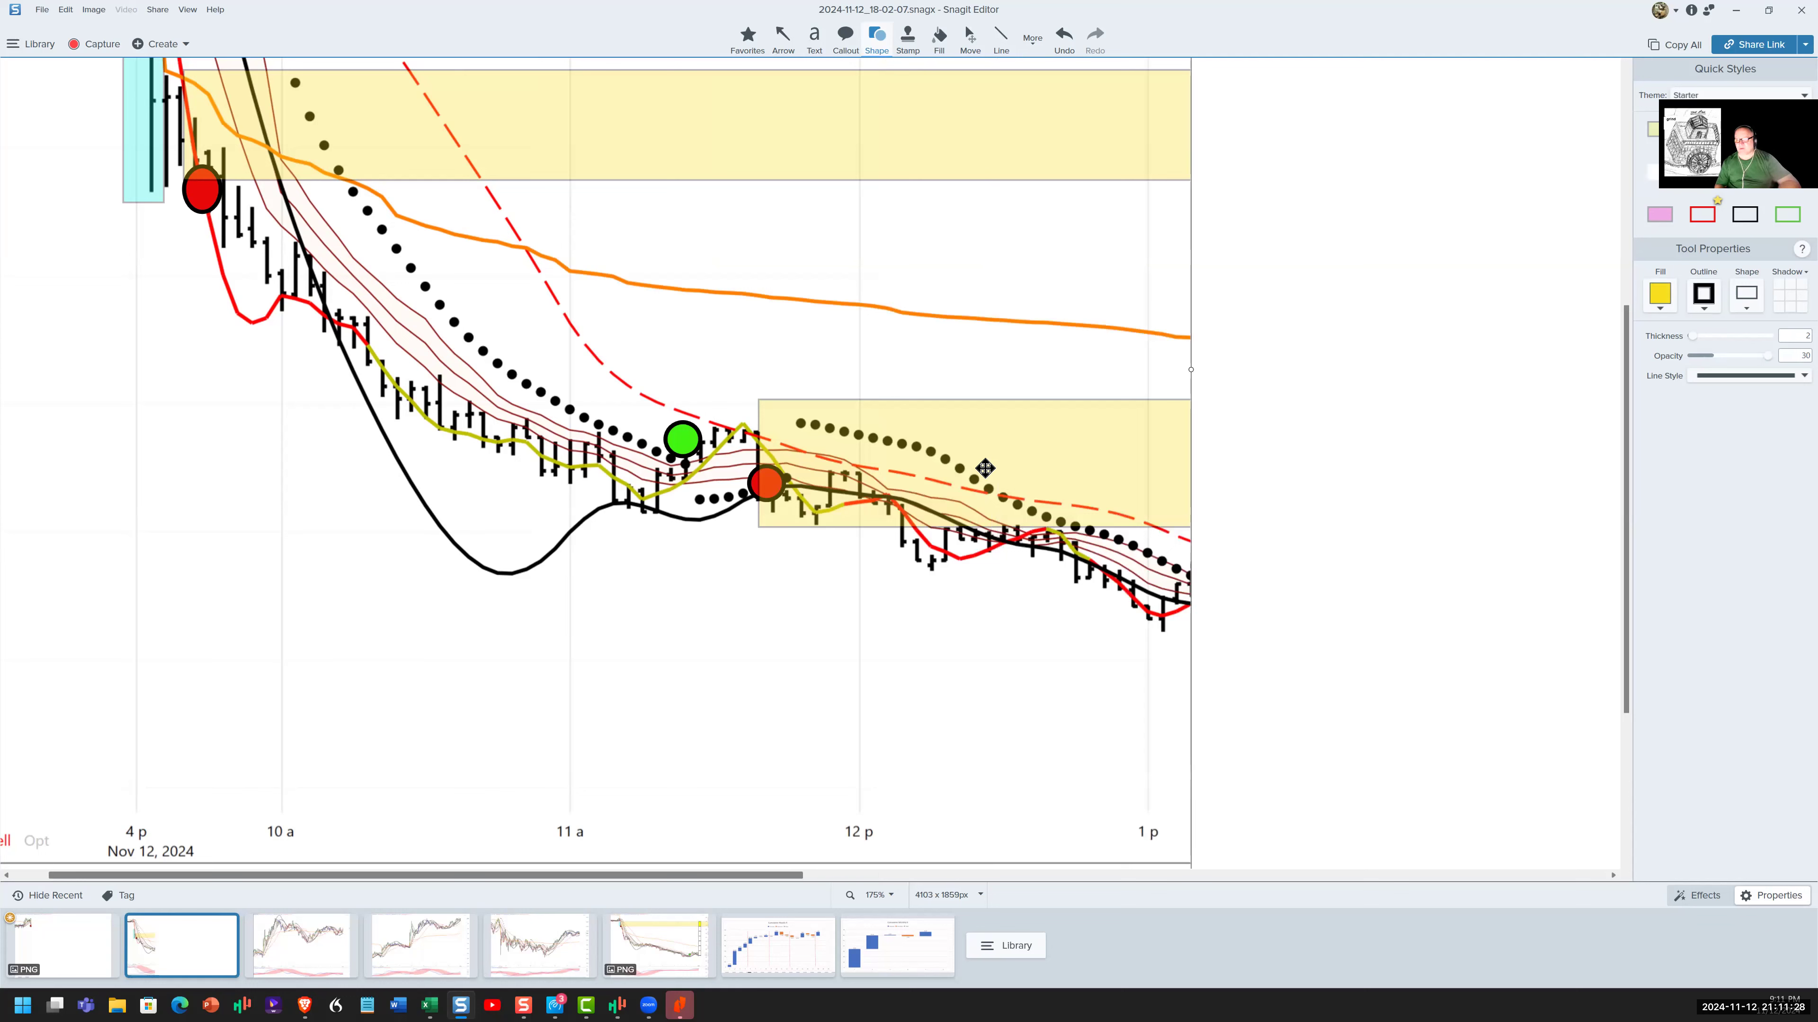
left_click_drag(979, 436, 992, 427)
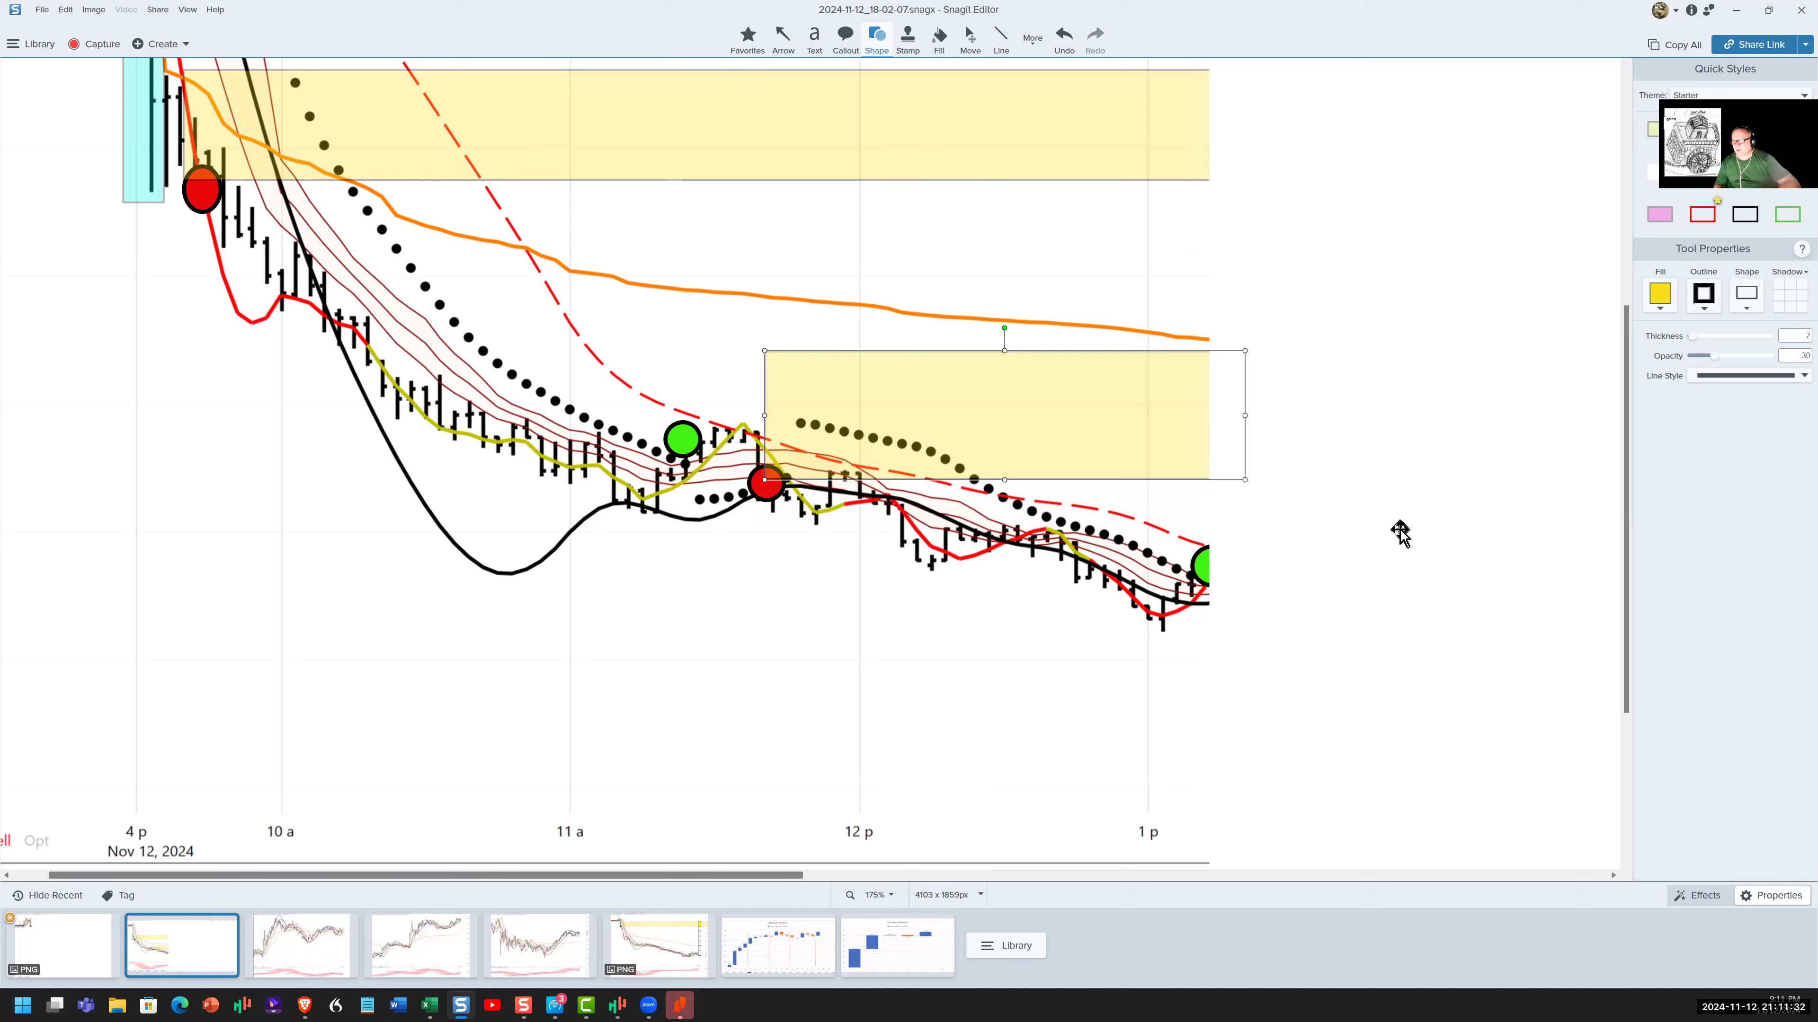
key("Right")
key("Right")
key("Right")
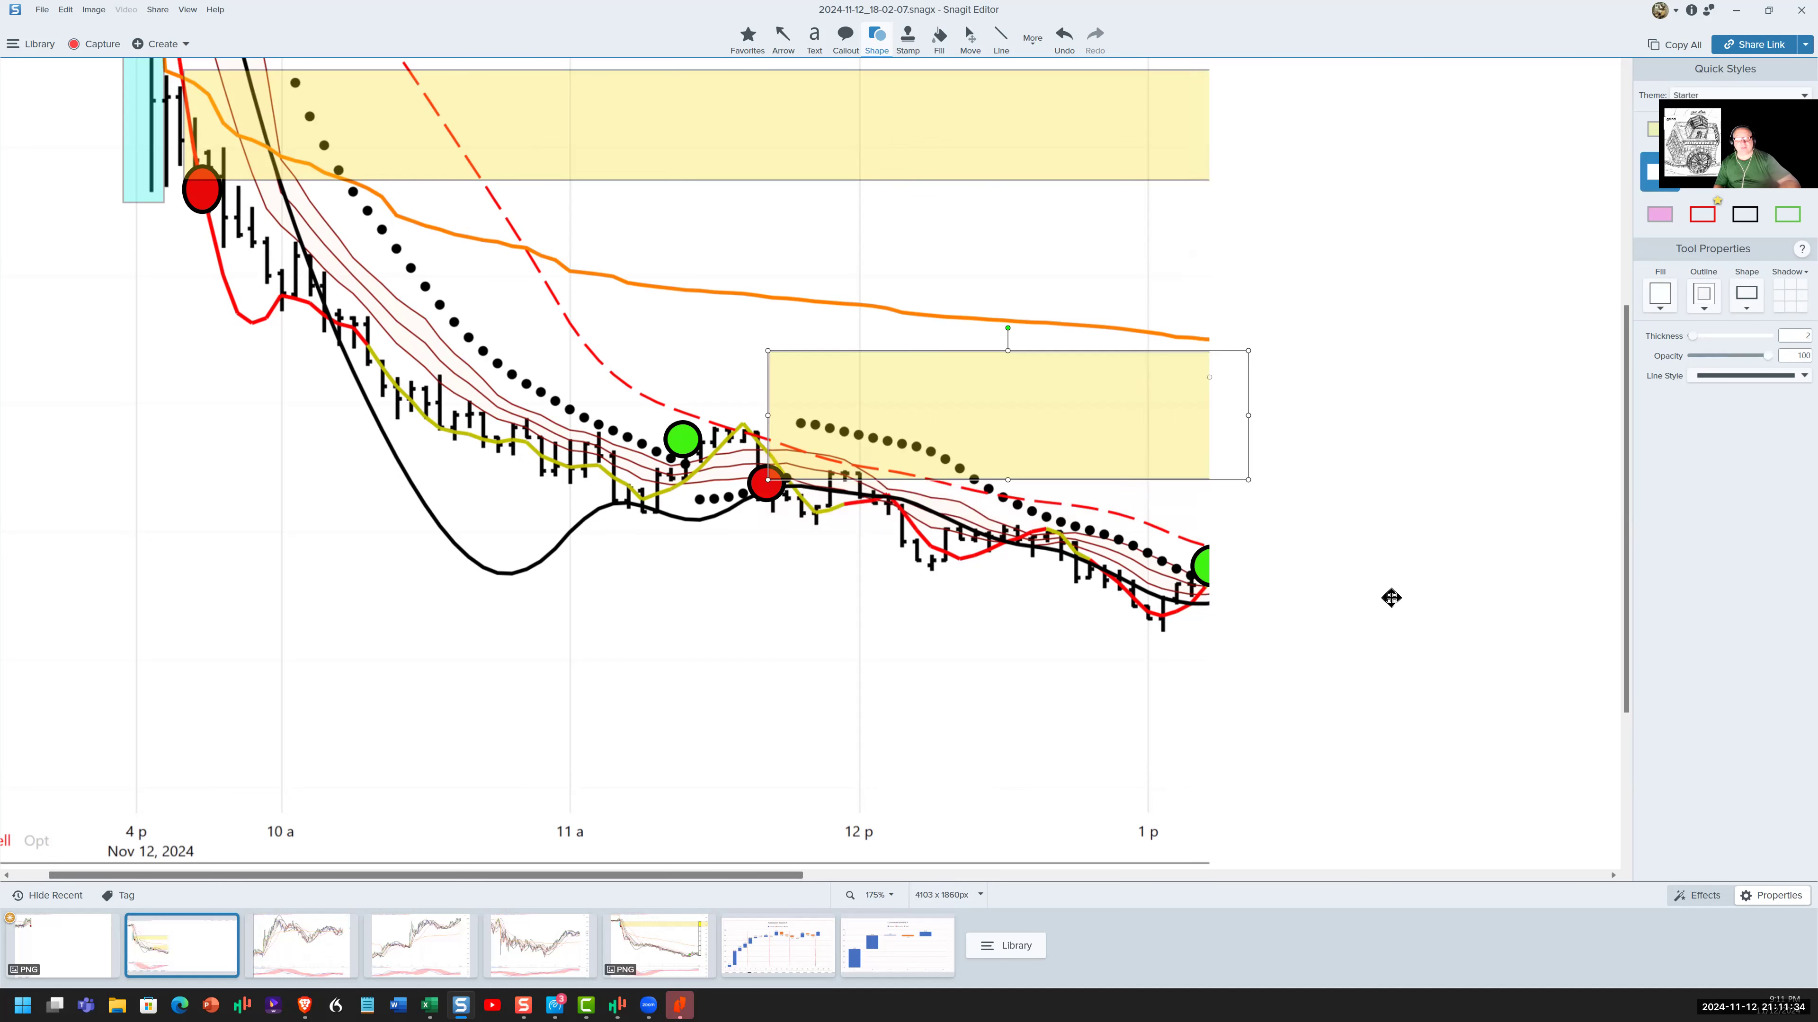
Step: Extend the image right past the green circle after 1 p, then select the yellow zones
left_click_drag(1391, 597, 1479, 603)
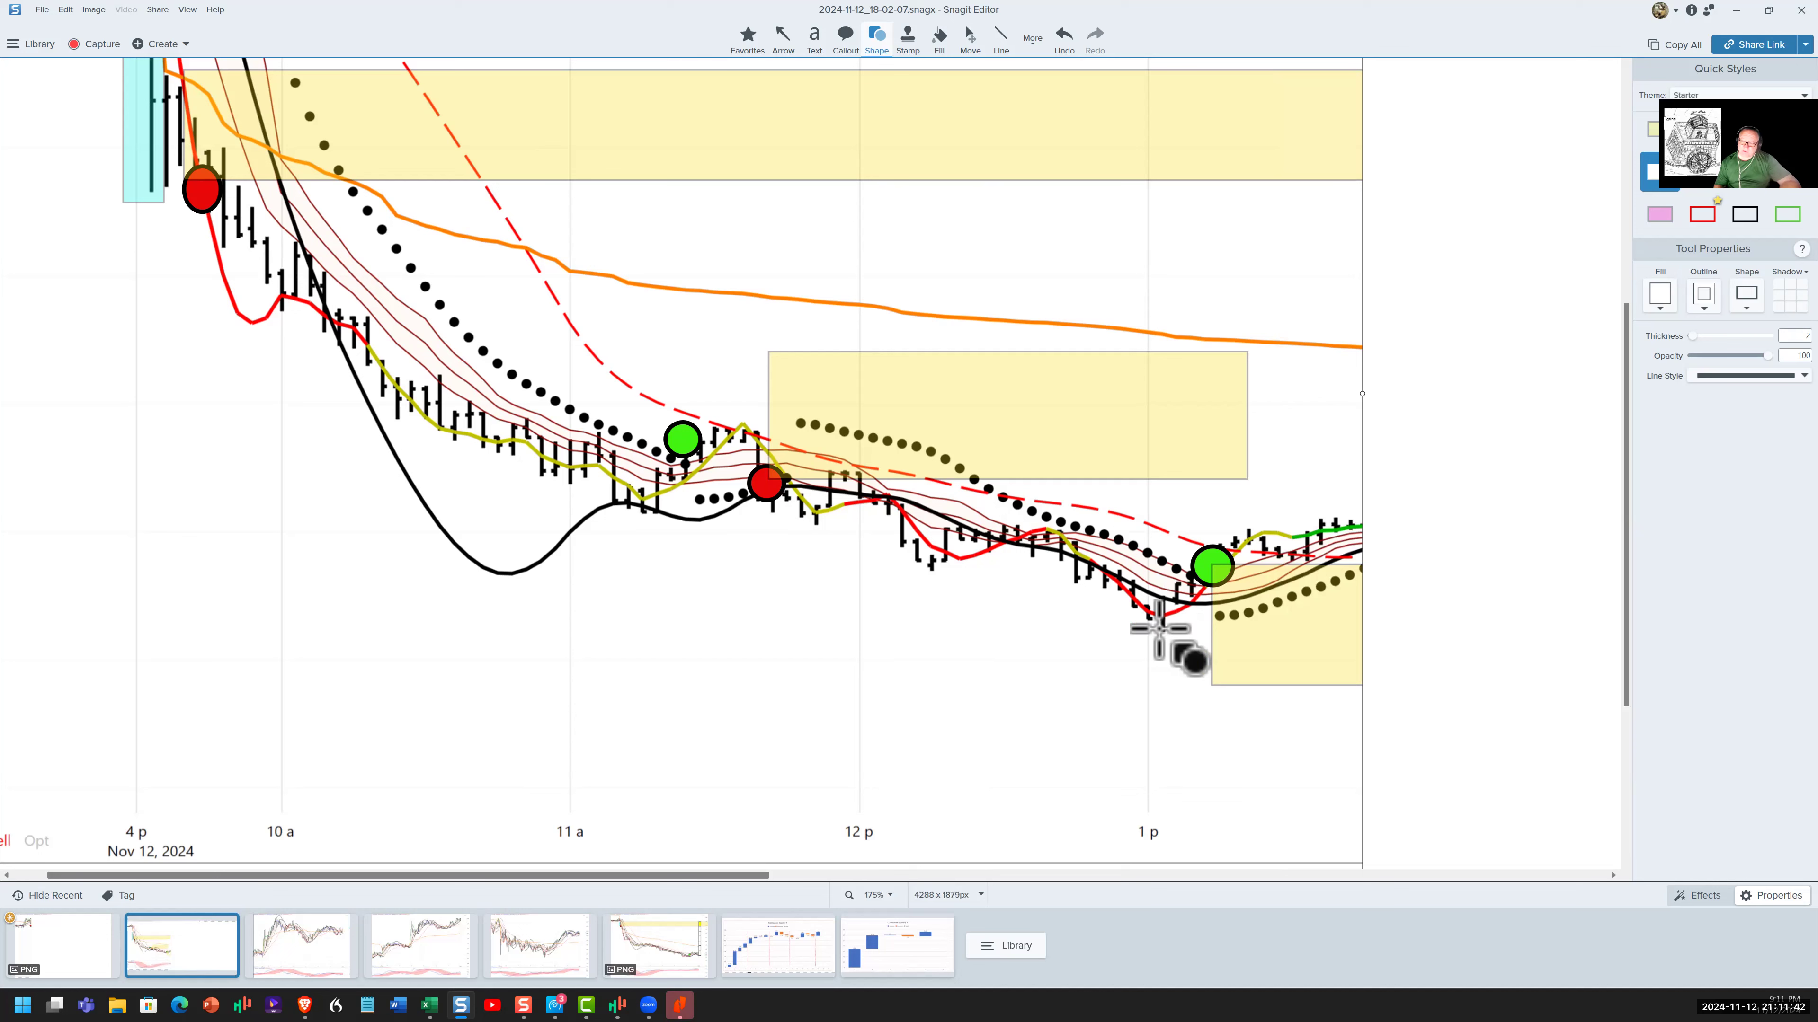
left_click(1207, 583)
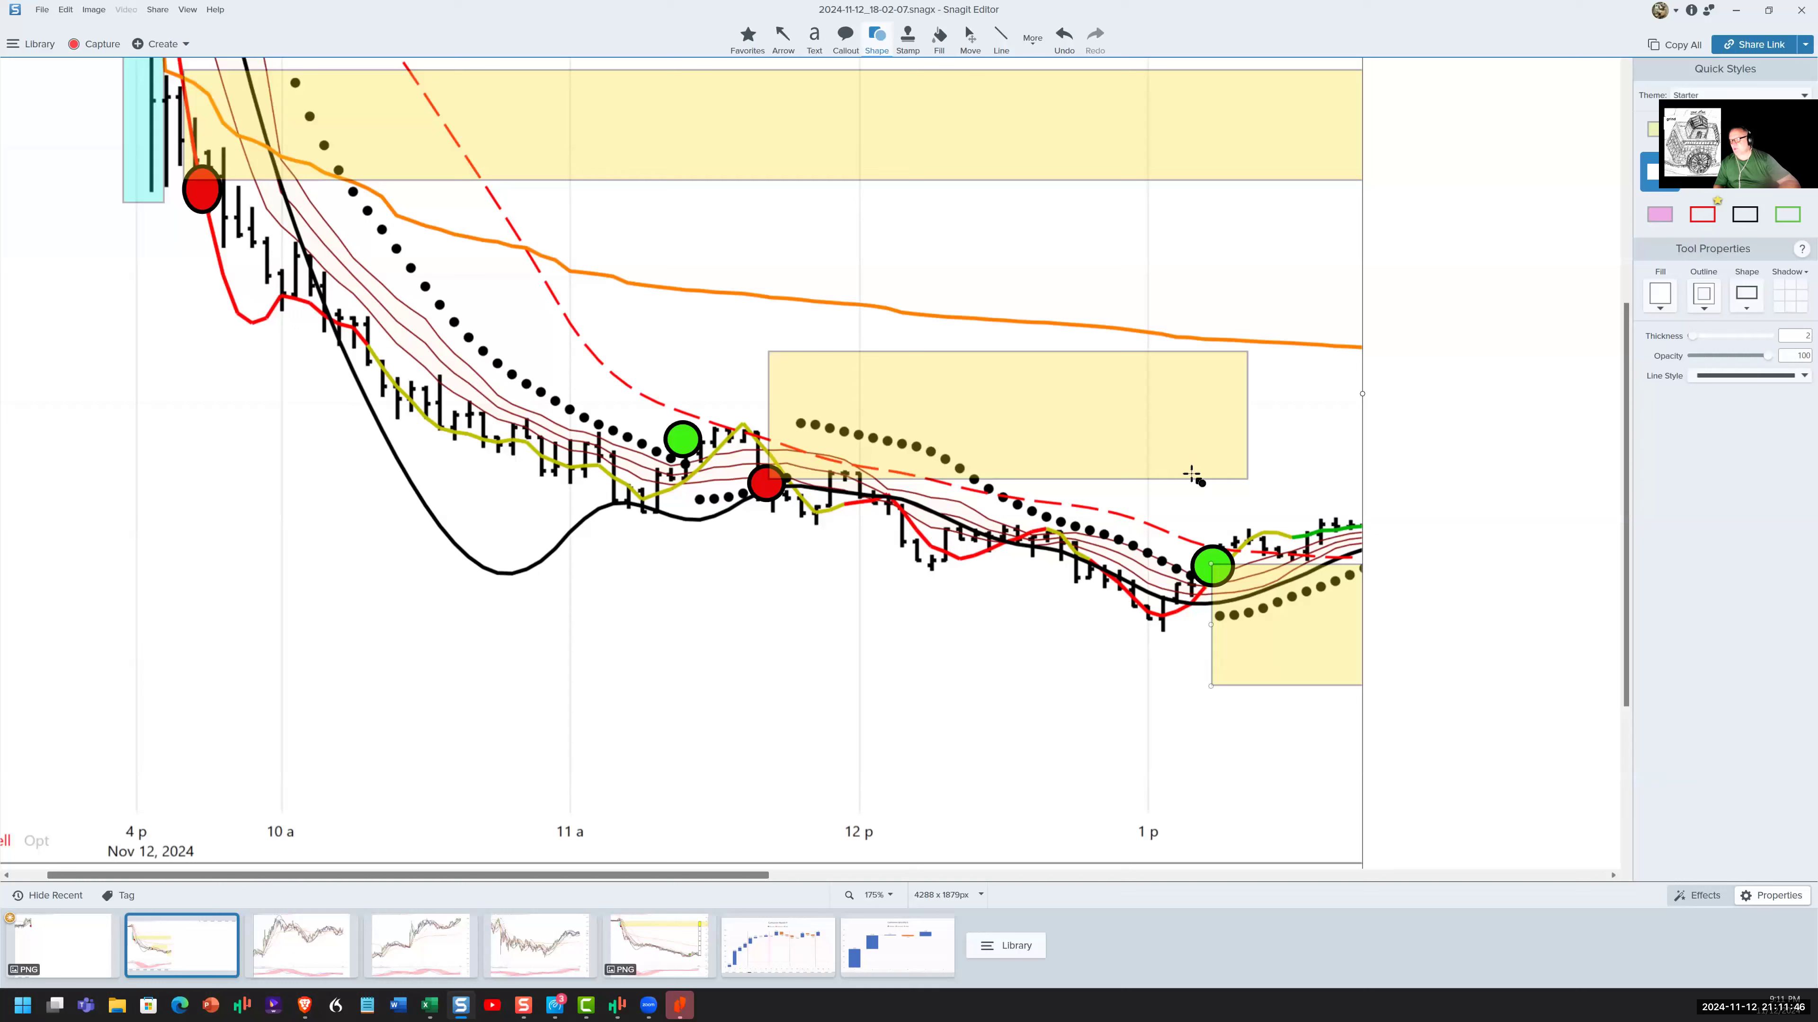
left_click(1169, 431)
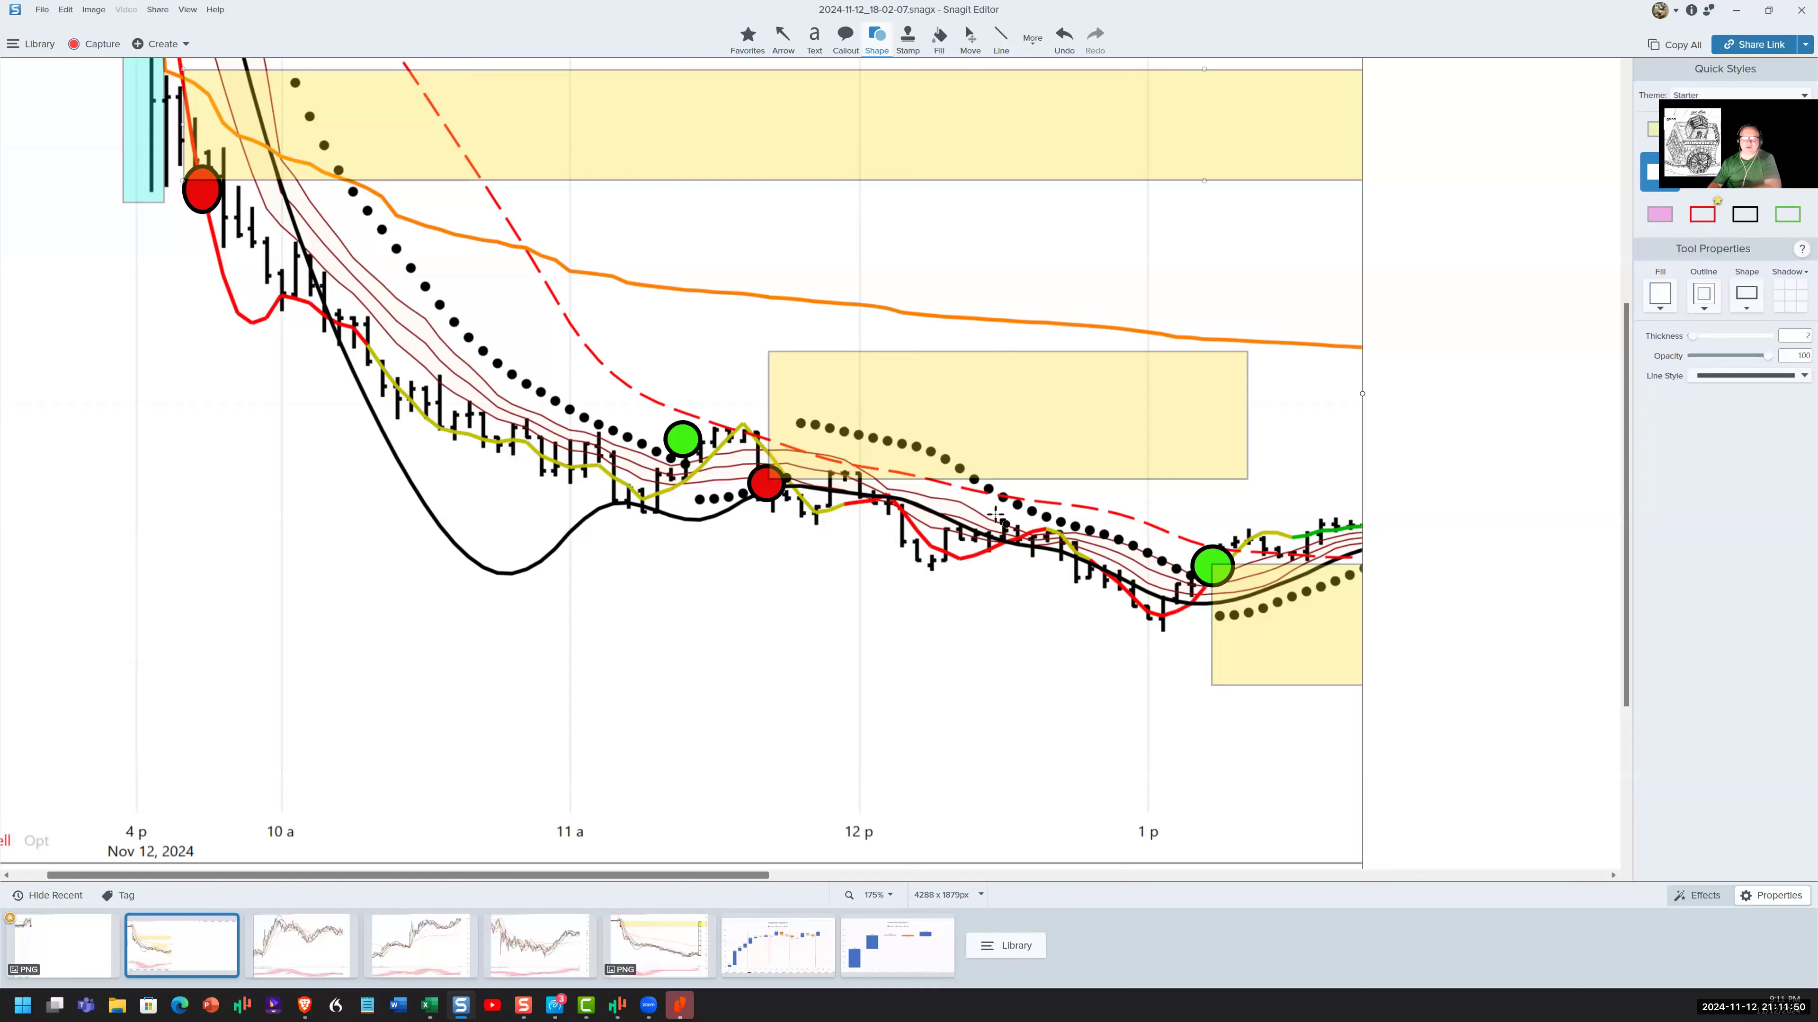
key("Tab")
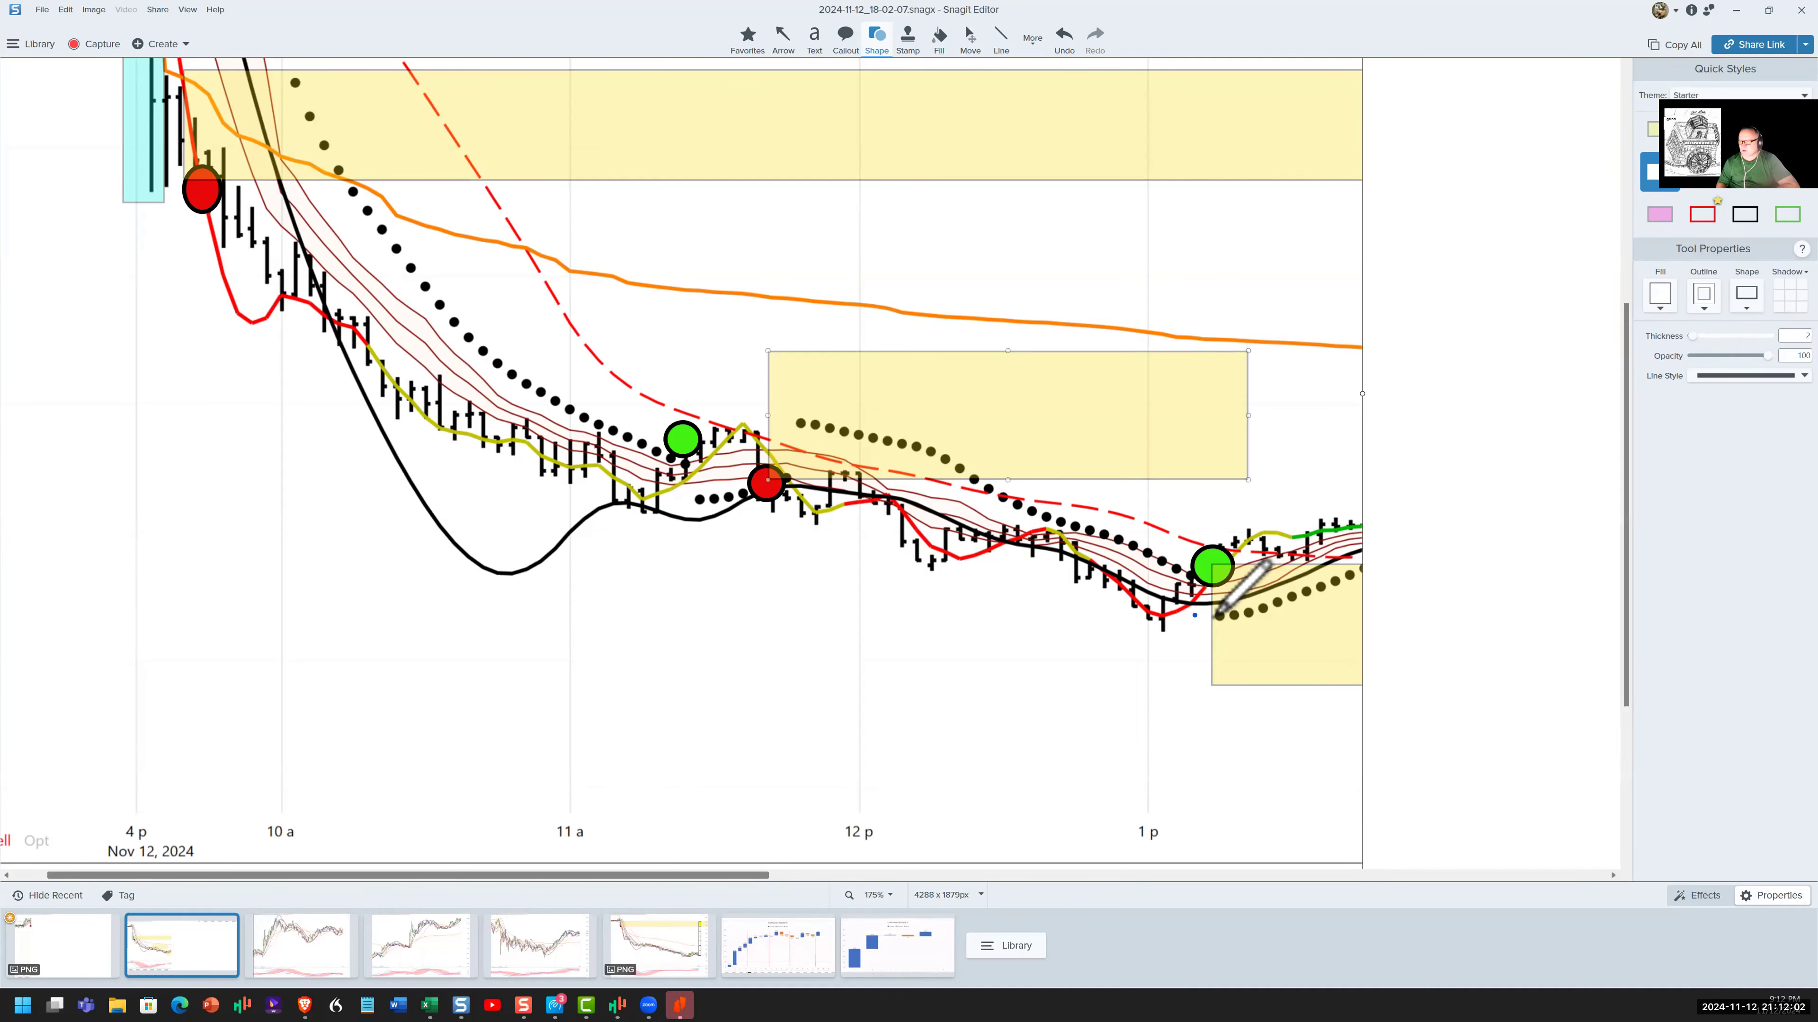
mouse_move(1216, 615)
left_mouse_down()
mouse_move(1211, 565)
mouse_move(1208, 614)
left_mouse_up()
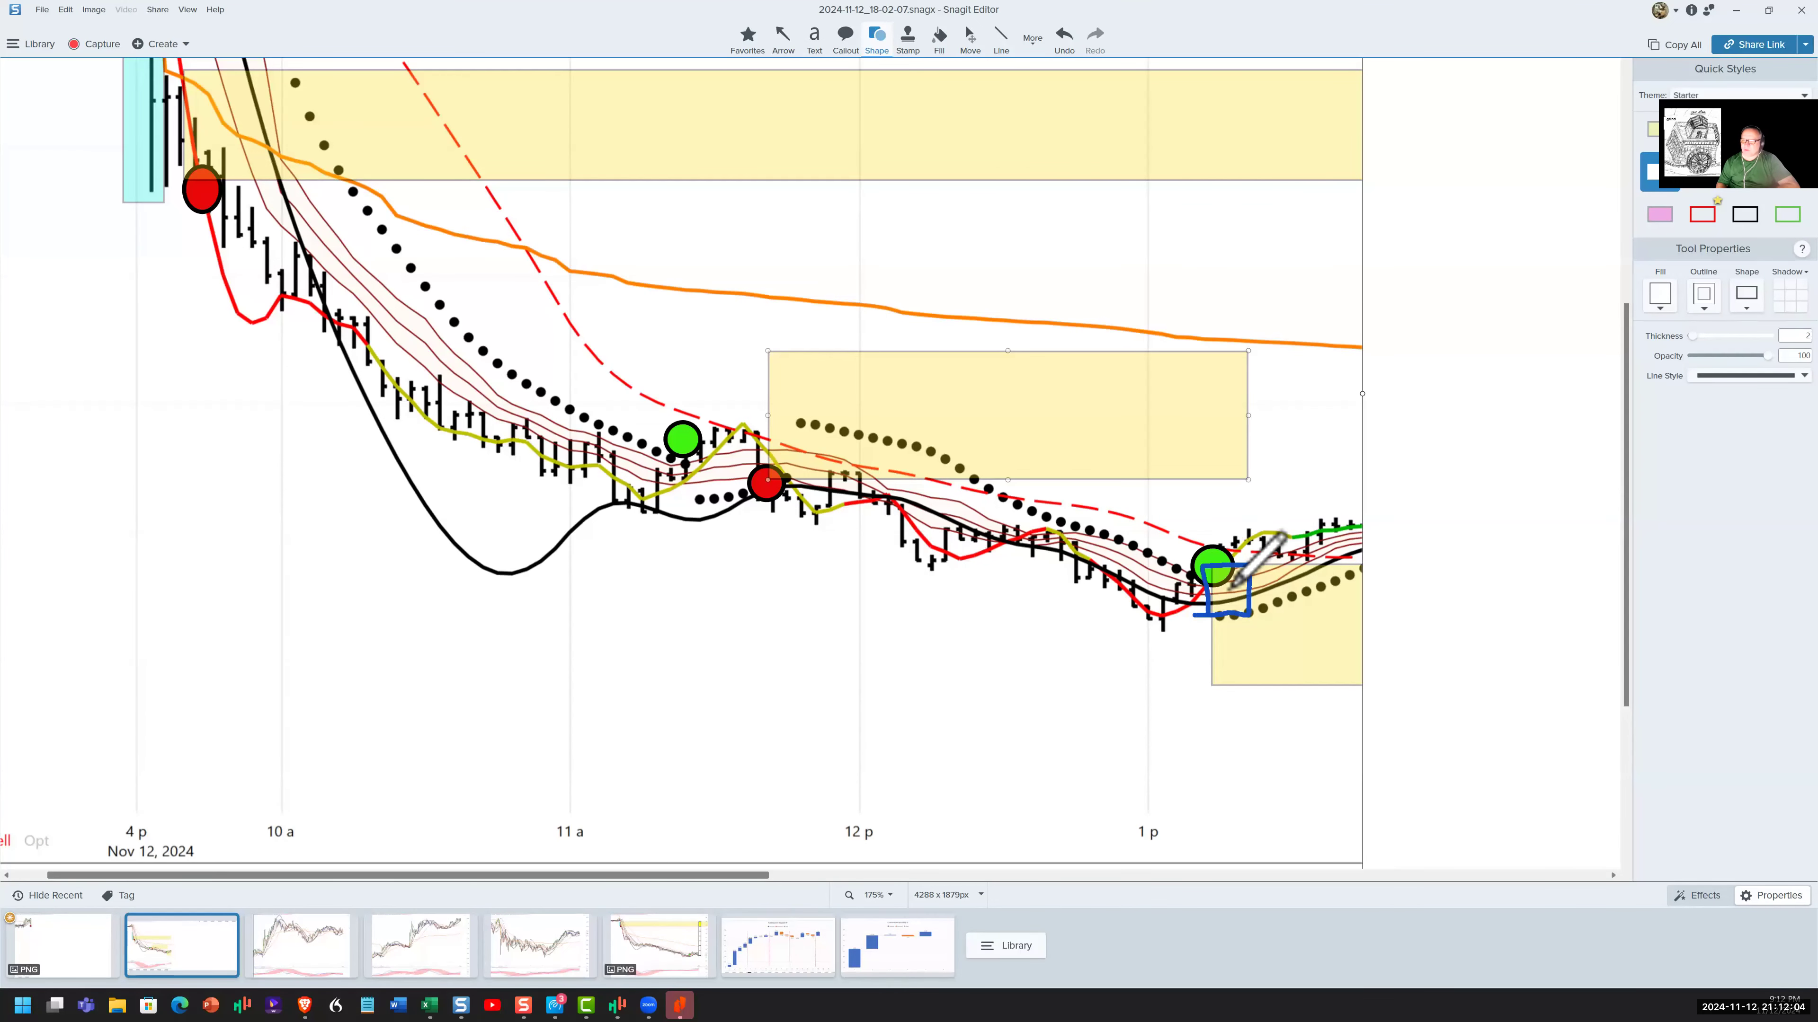
left_click(807, 357)
left_click_drag(807, 370, 817, 475)
left_click_drag(797, 378, 823, 382)
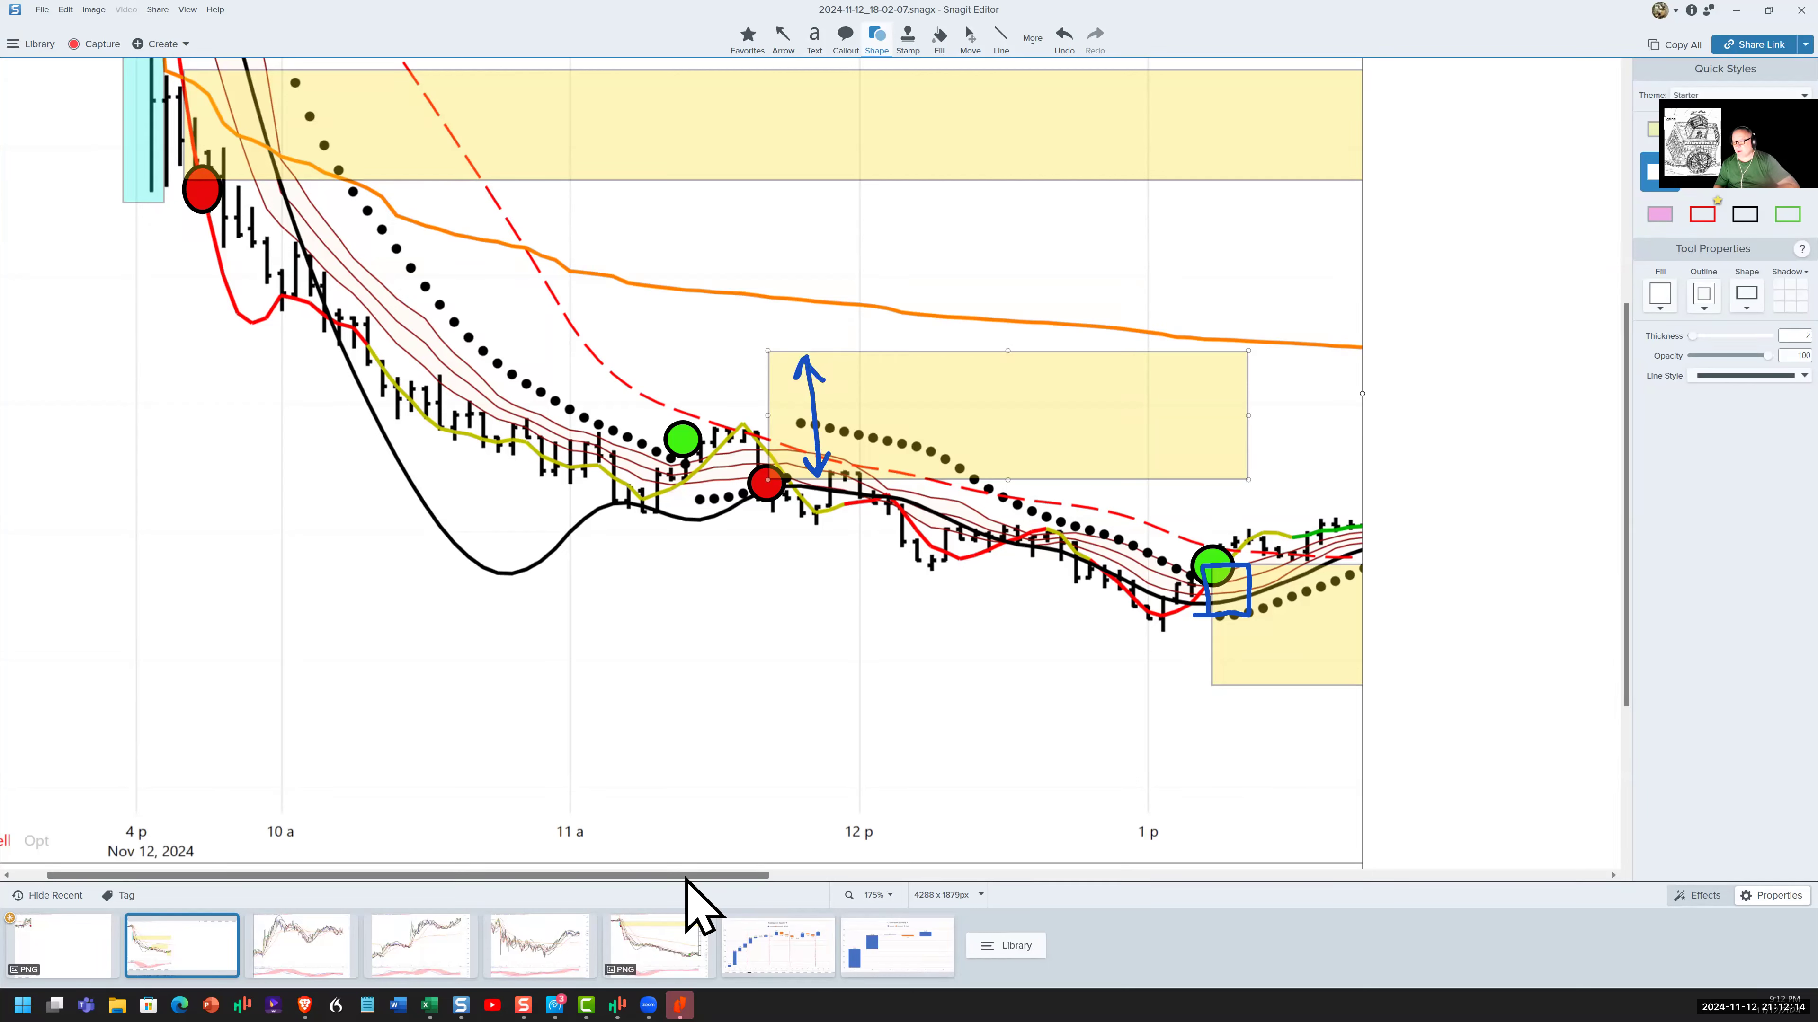
scroll(722, 881, "right", 2)
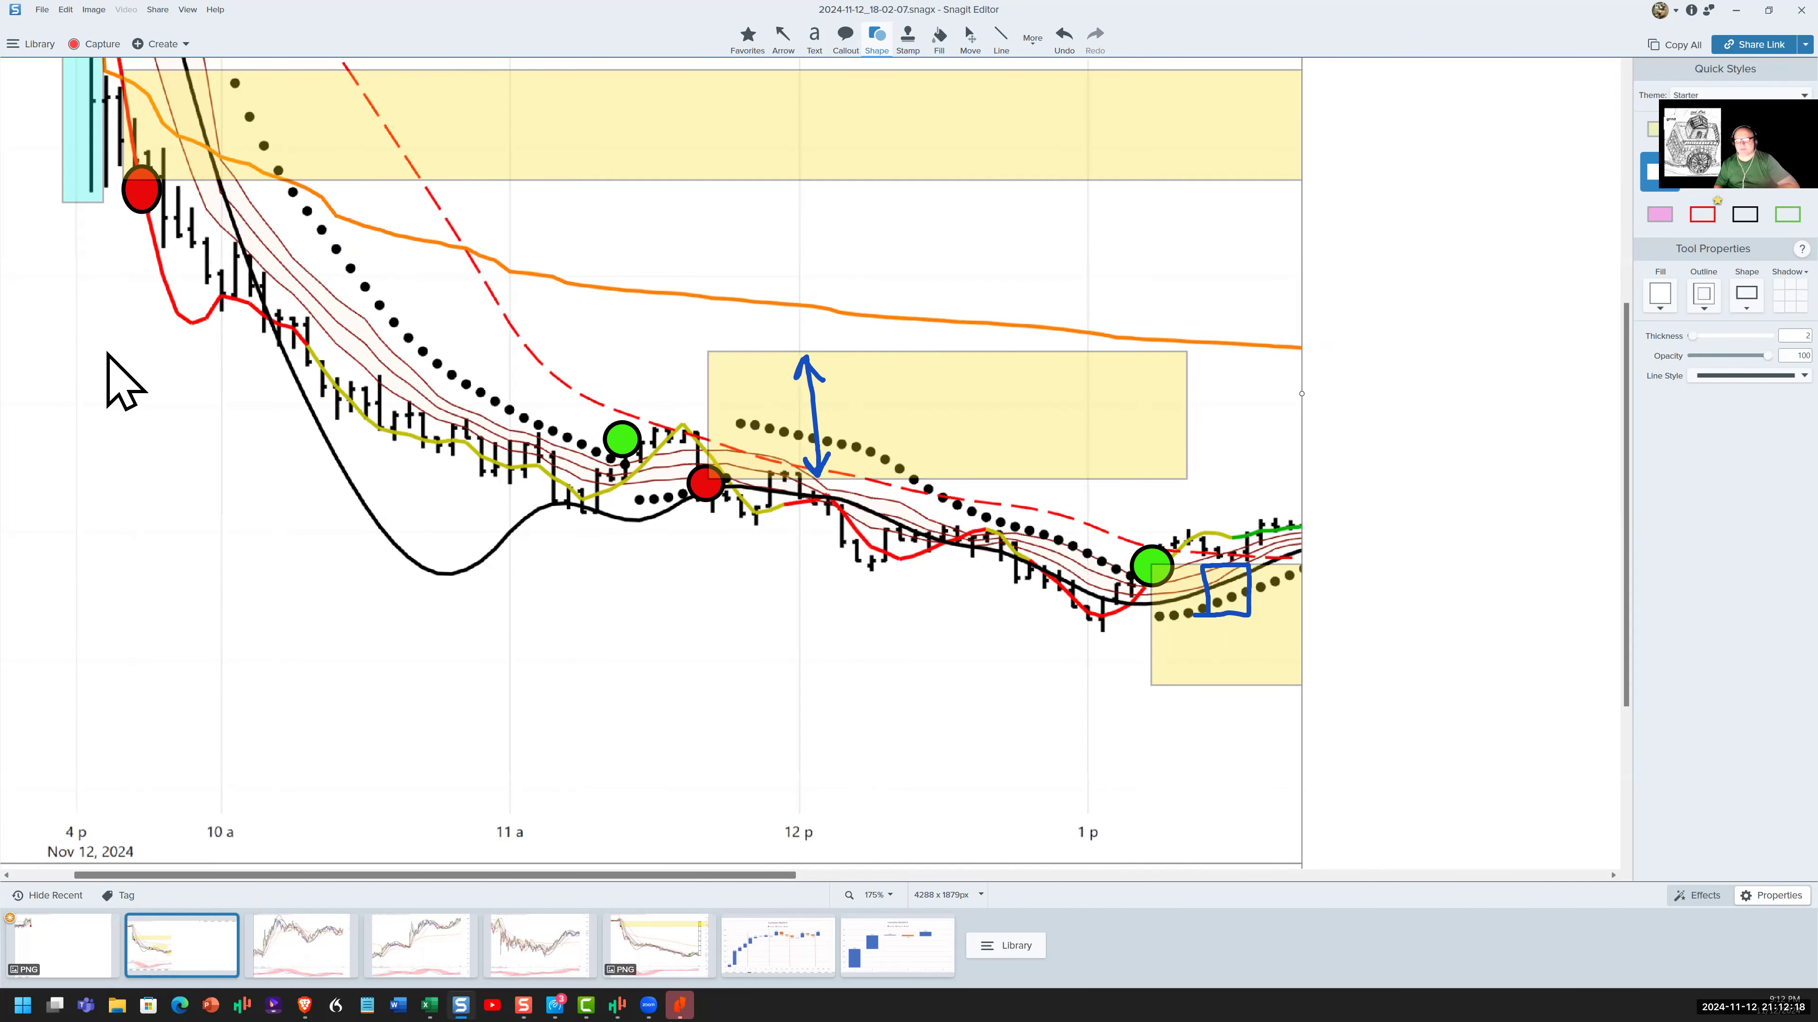
key("ctrl+z")
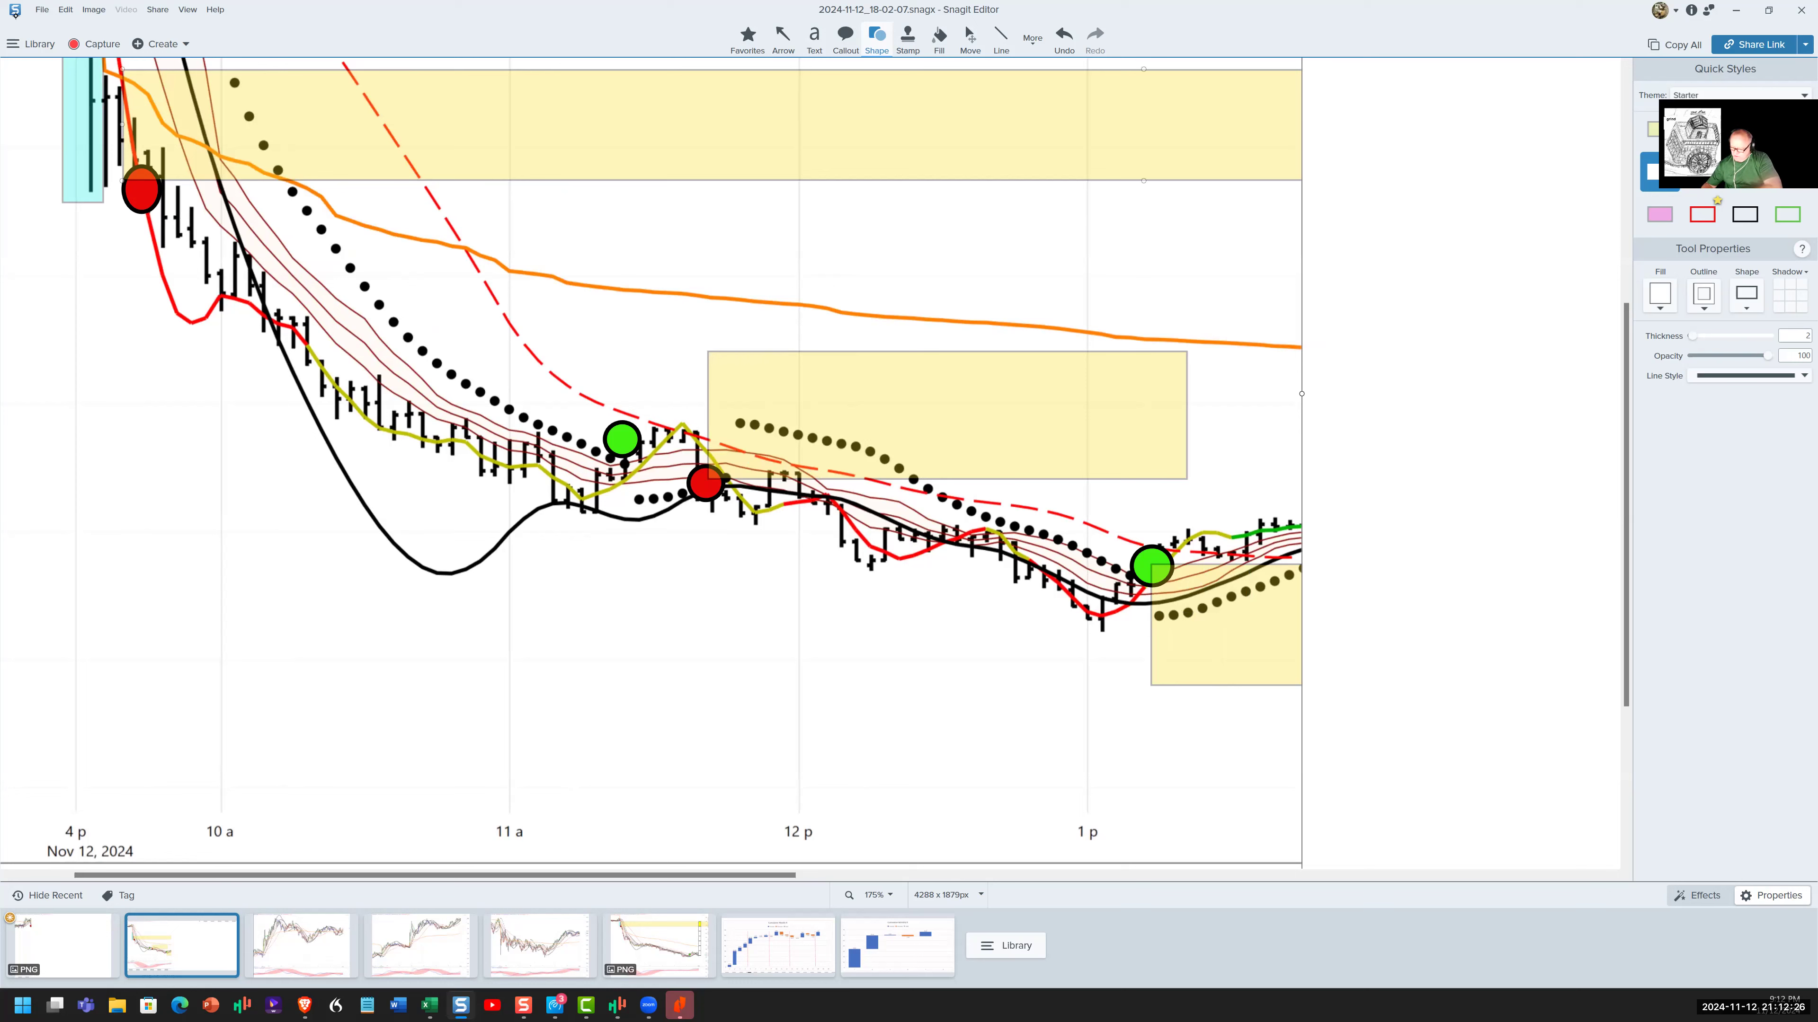
Step: Select and deselect the top and lower-right yellow zone boxes
left_click(518, 135)
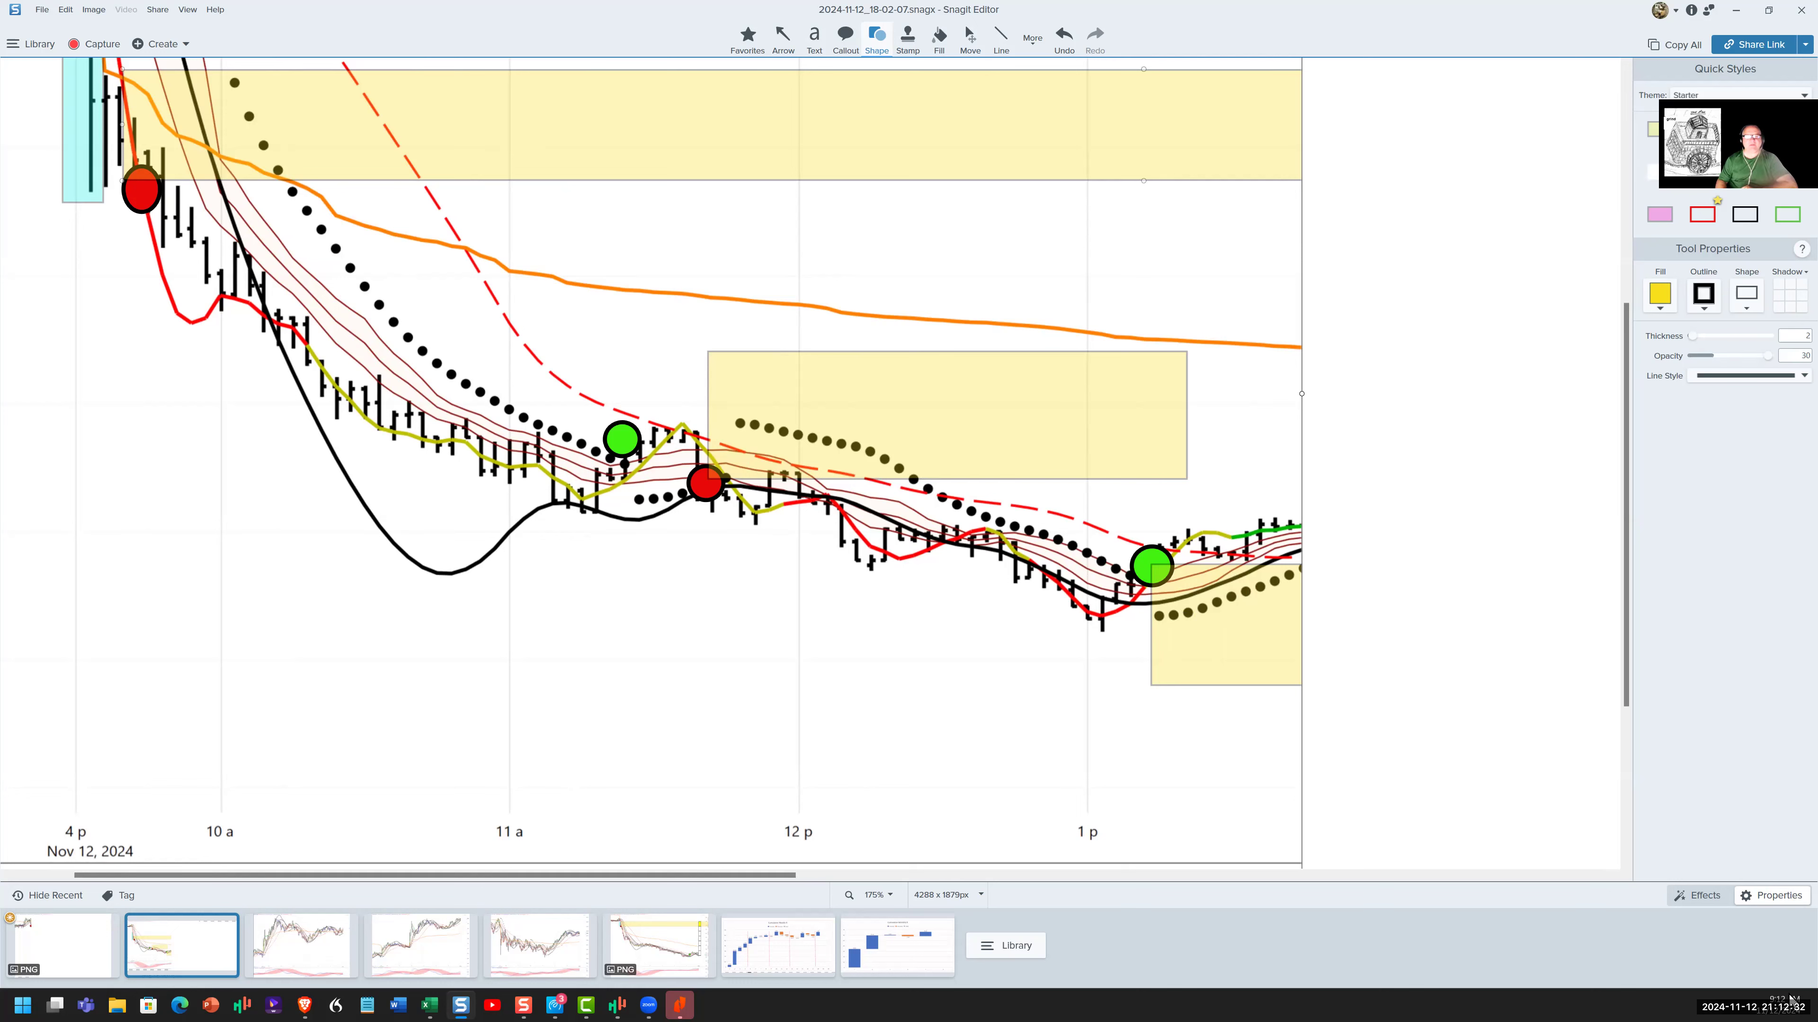
left_click(189, 175)
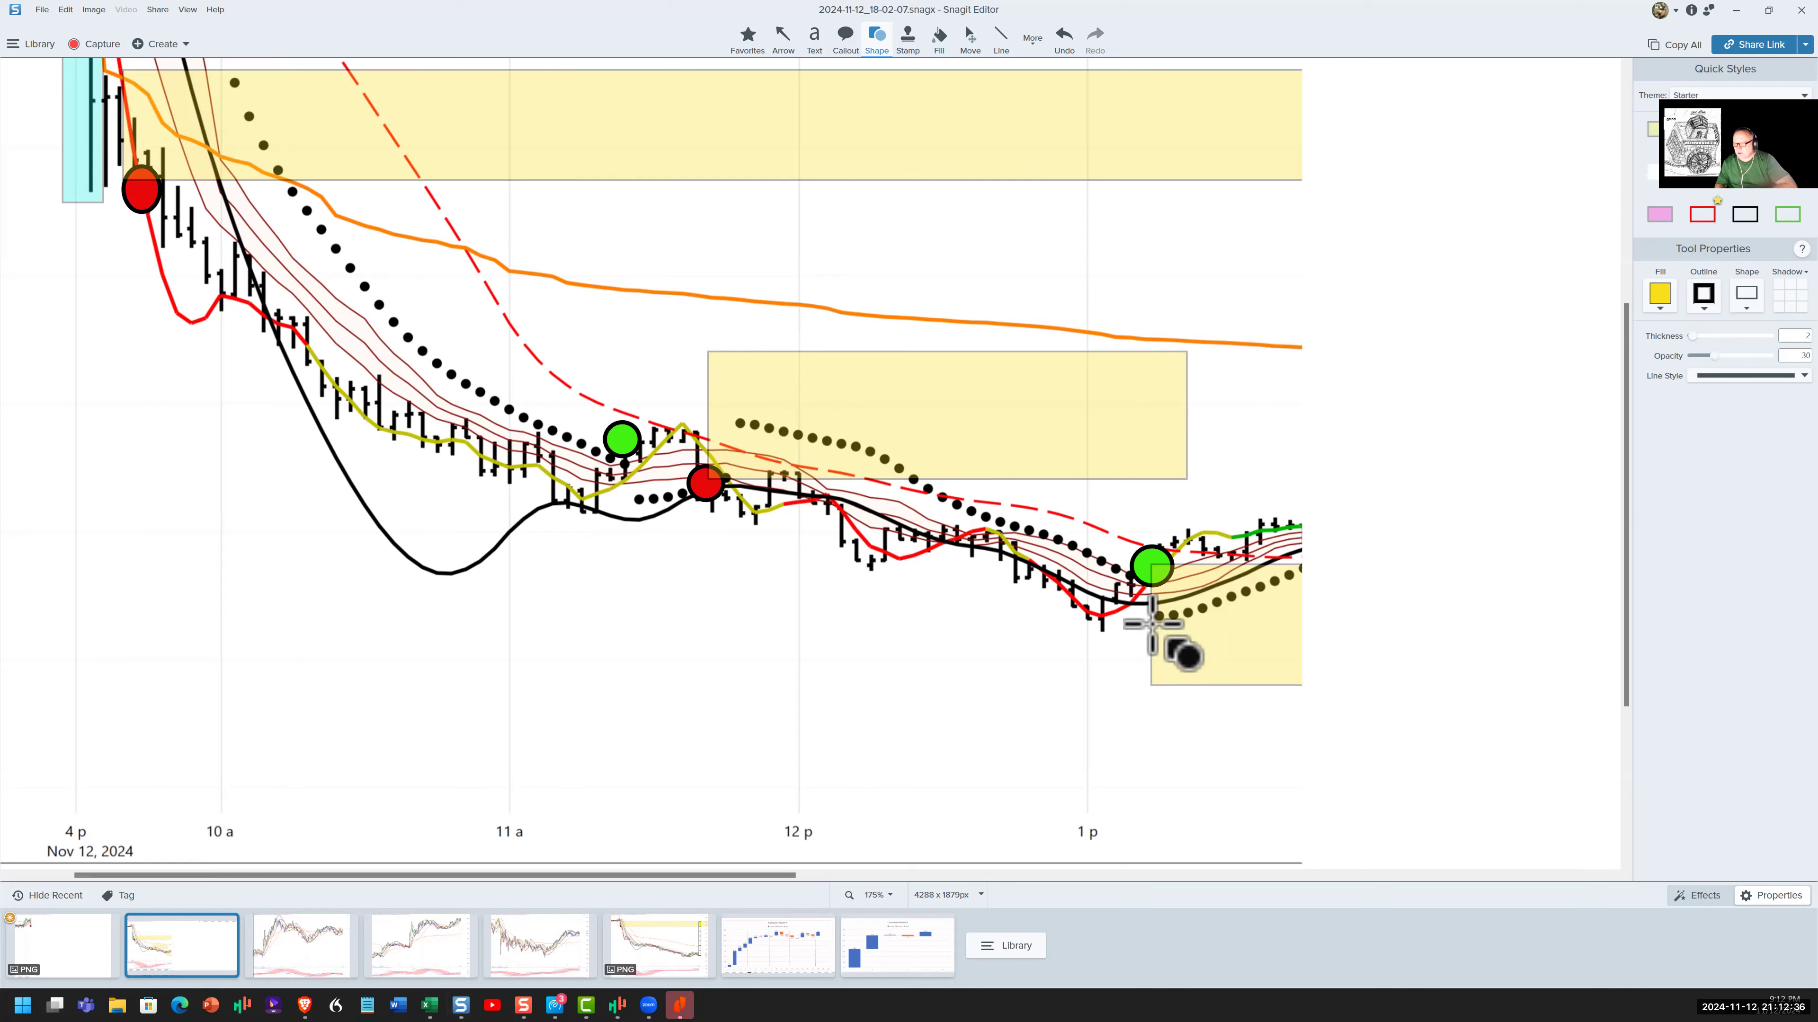
left_click(1238, 629)
left_click(1101, 633)
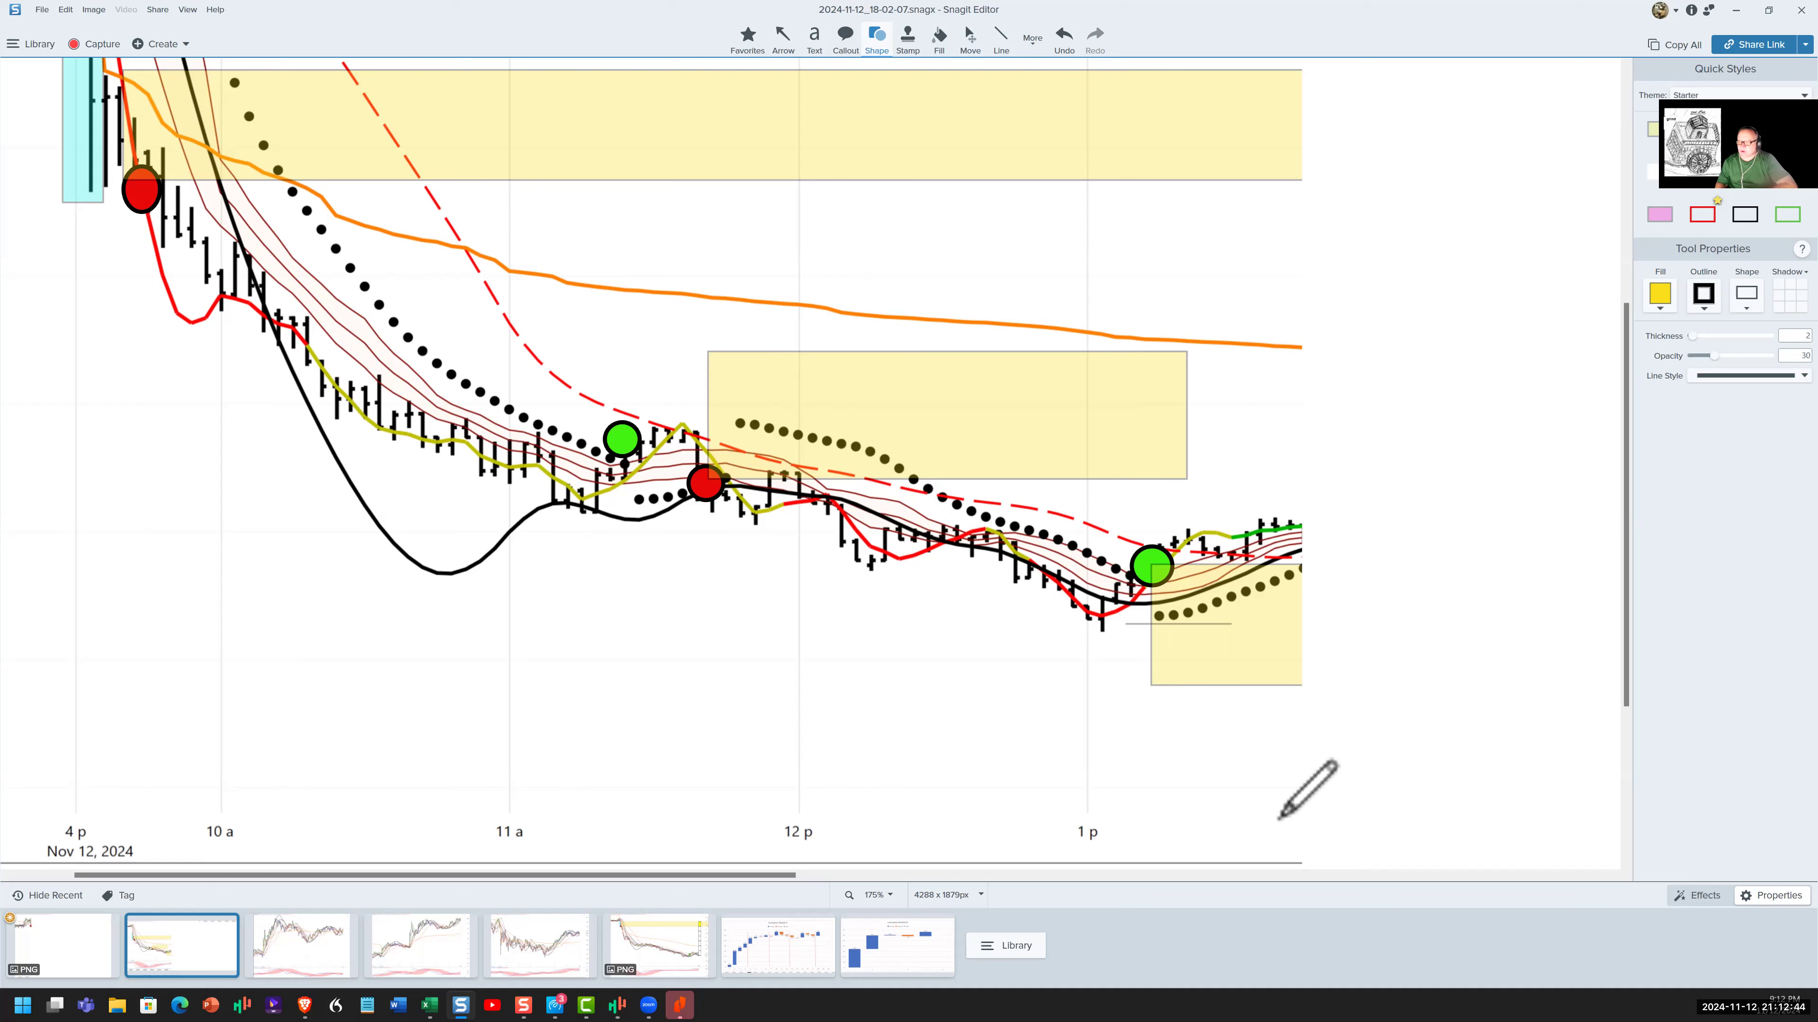
Step: Draw a blue line and downward arrow under the last green circle, tracing the price path rightward
mouse_move(1279, 817)
left_mouse_down()
mouse_move(1184, 630)
mouse_move(1253, 633)
left_mouse_up()
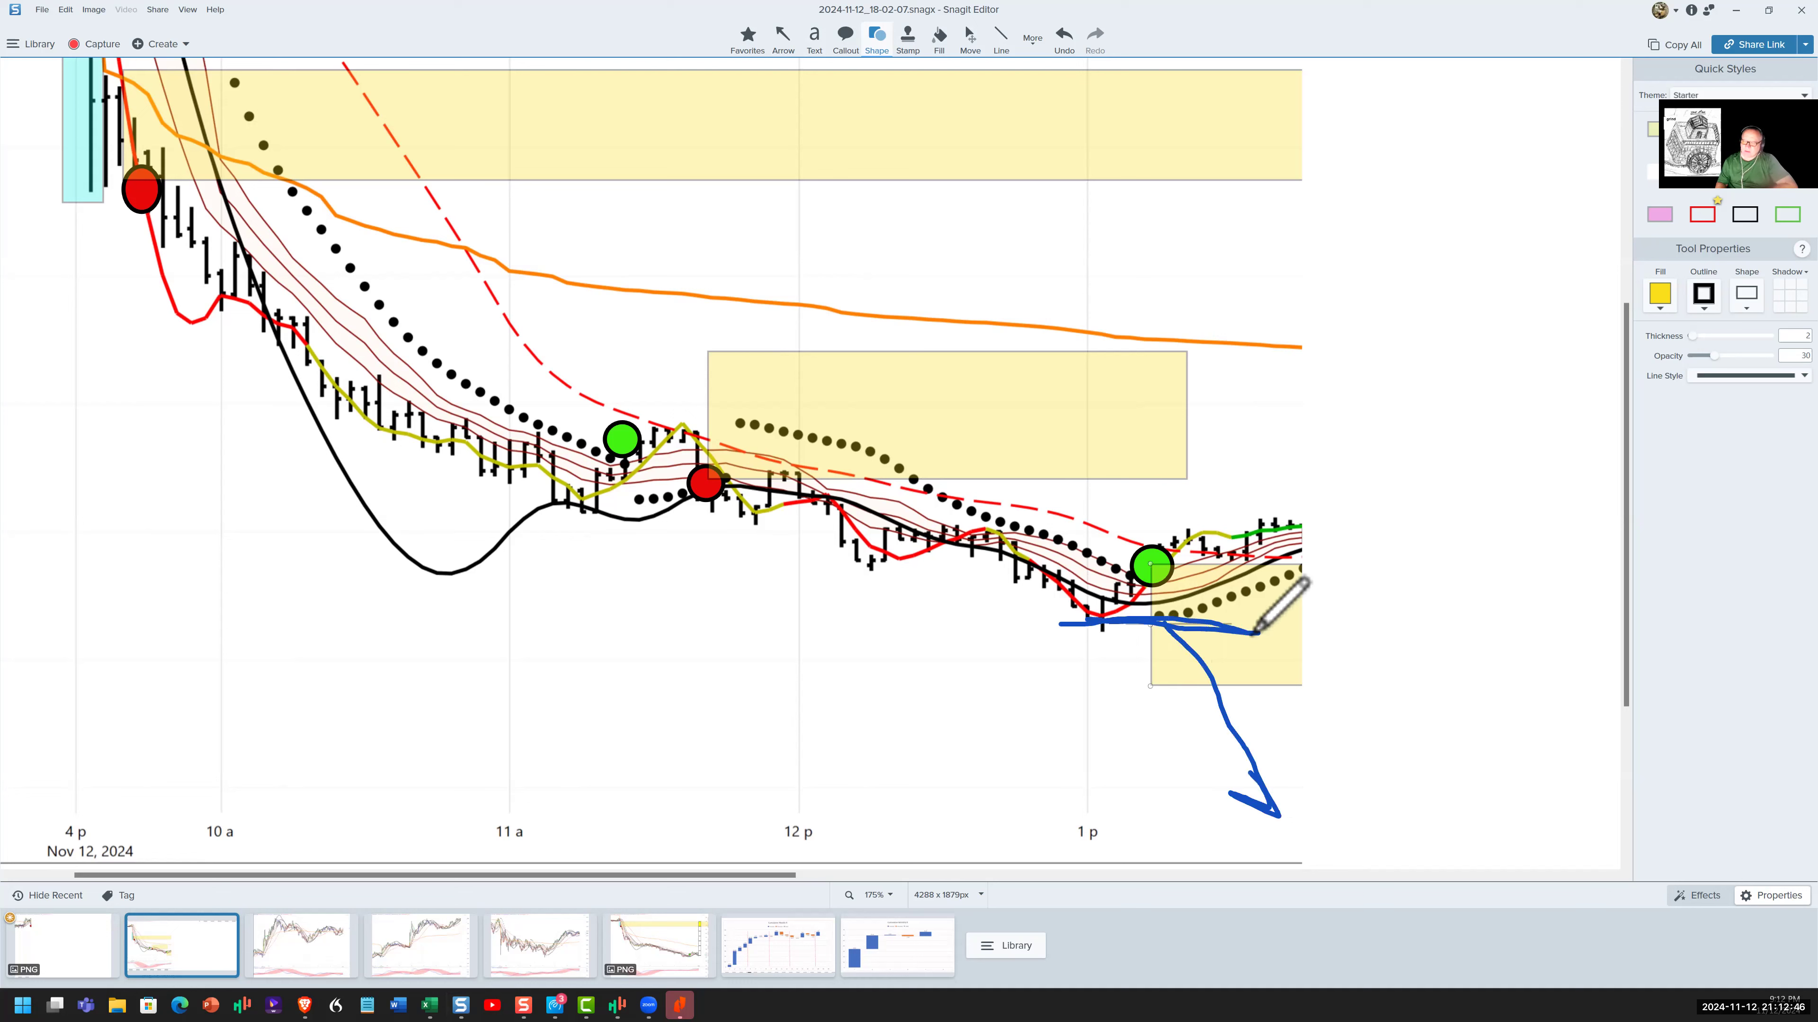
left_click_drag(1267, 759, 1274, 810)
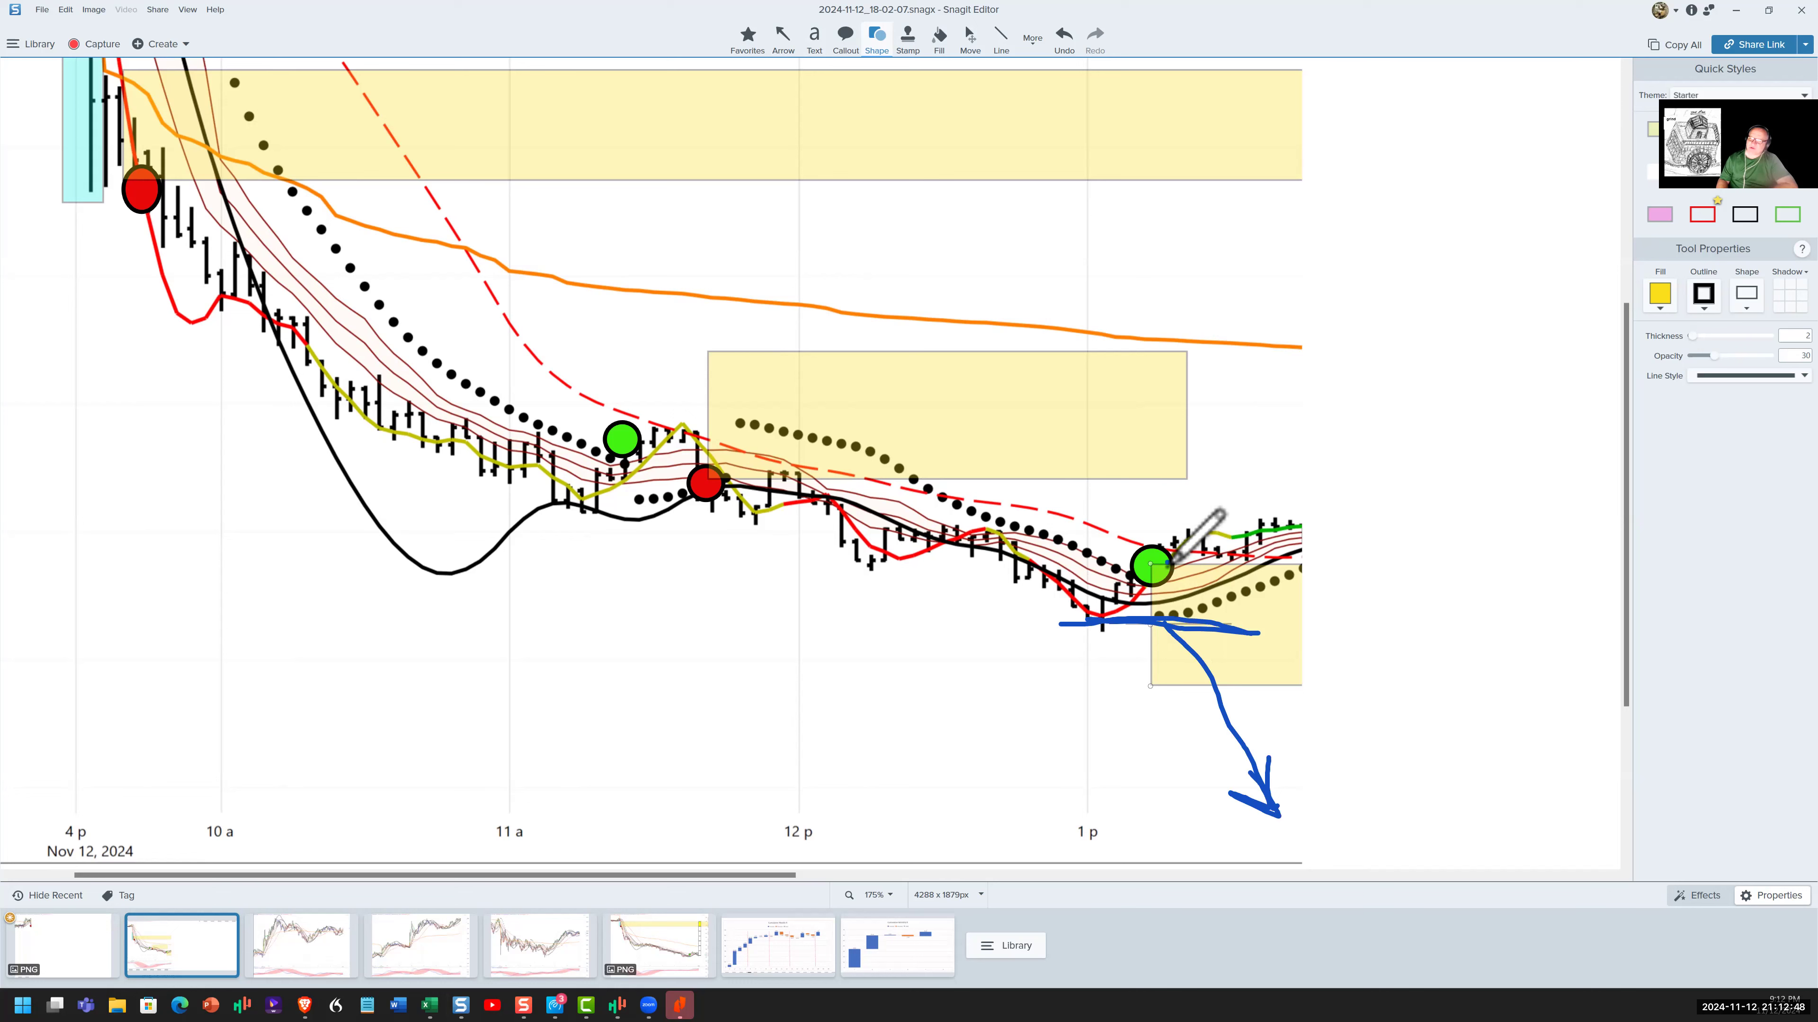
left_click_drag(1170, 564, 1295, 516)
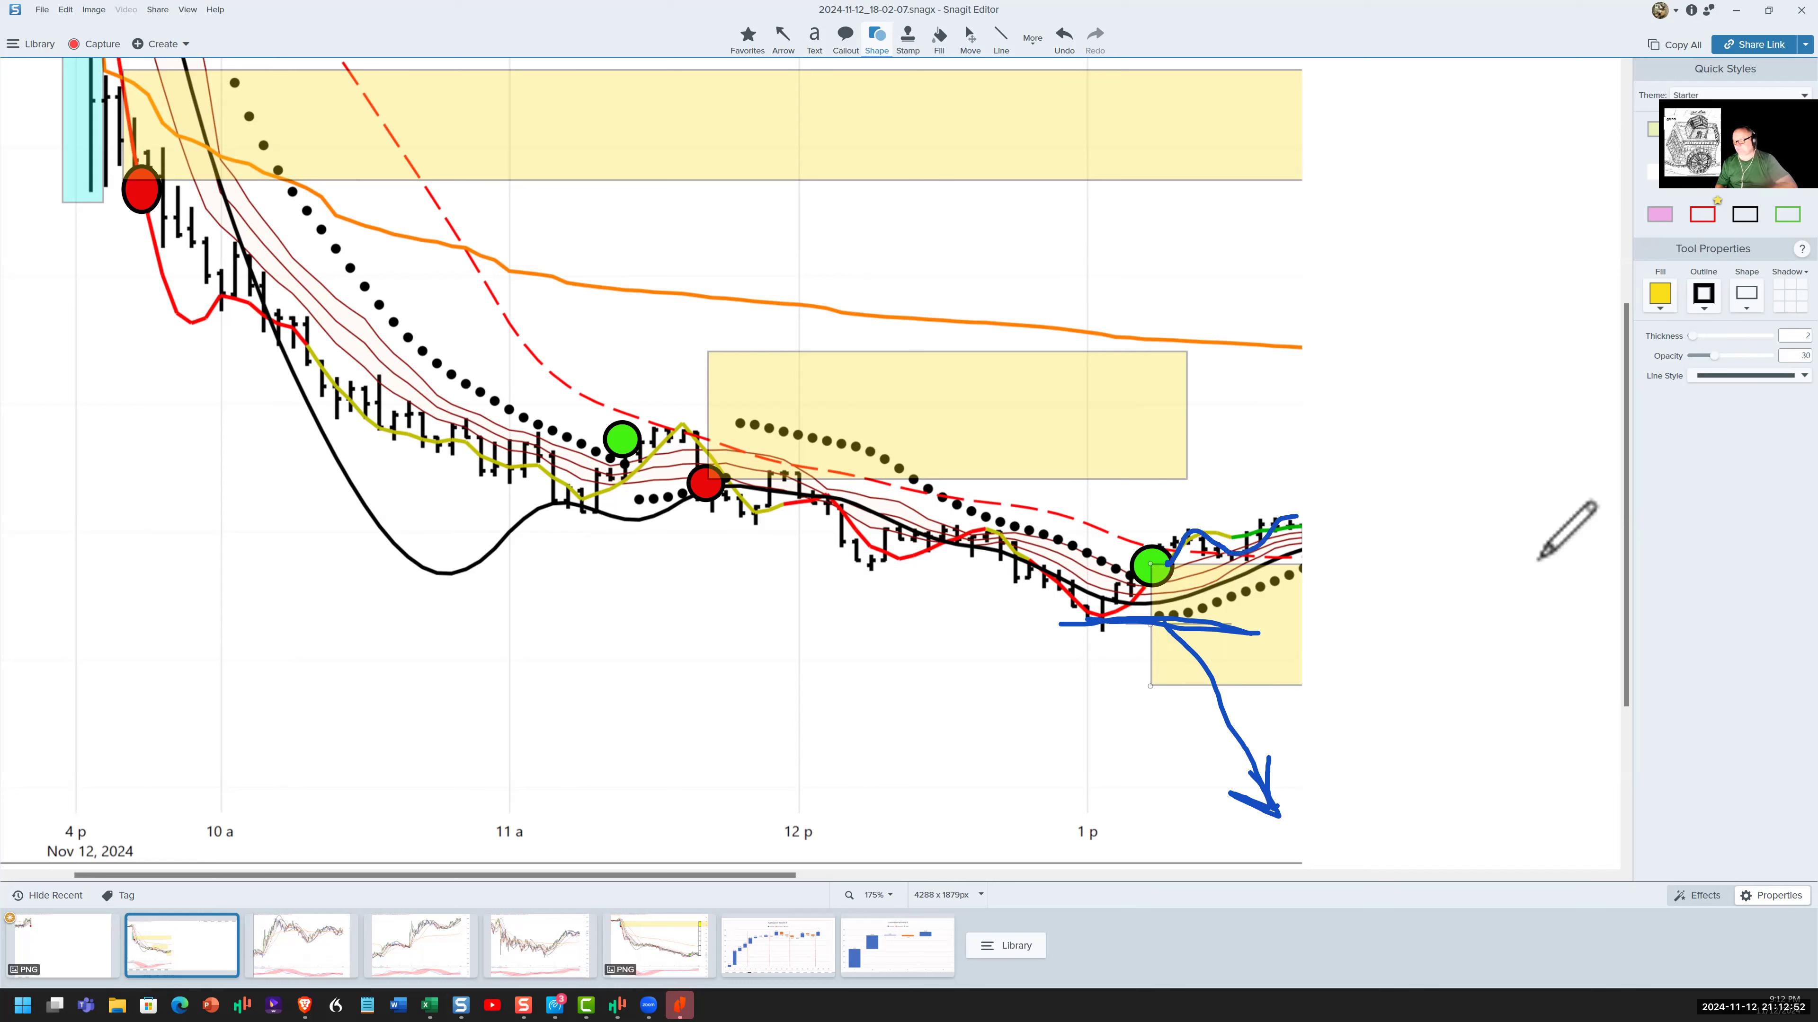
key("Escape")
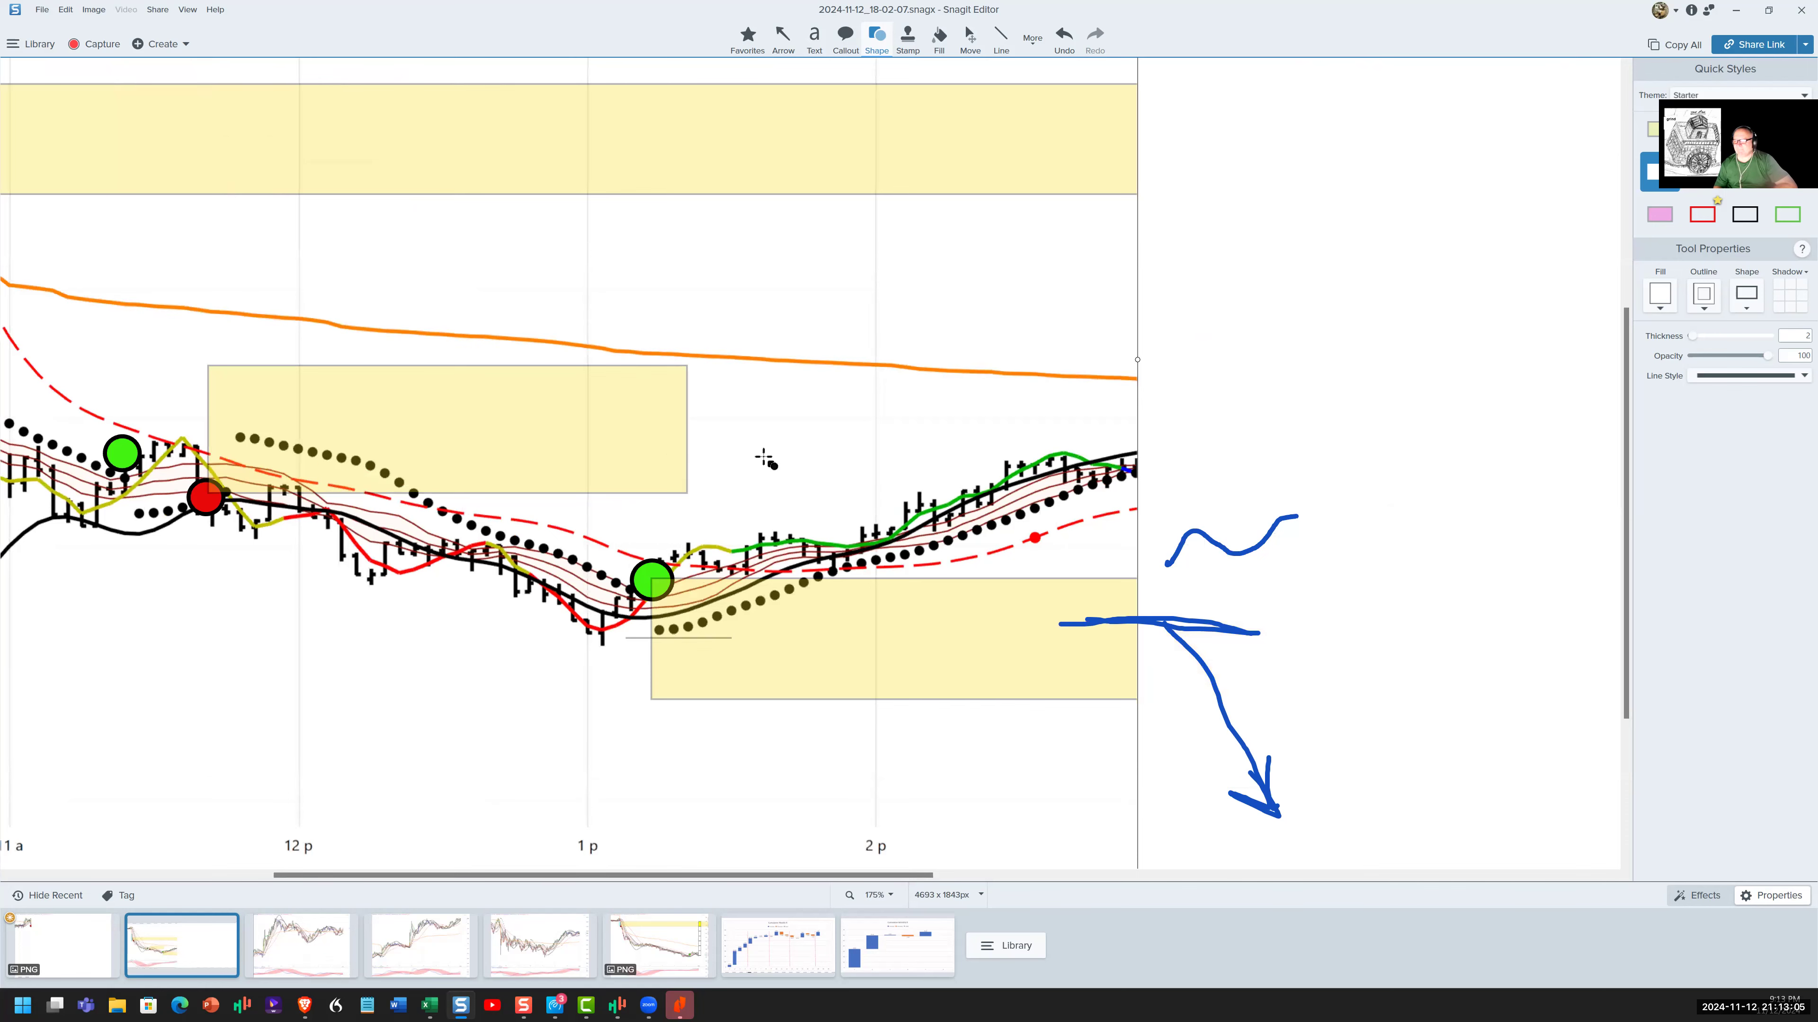
Step: Erase the pen marks, select the red circle, zoom out to 70%, and open stod20241112spy.png
key("Escape")
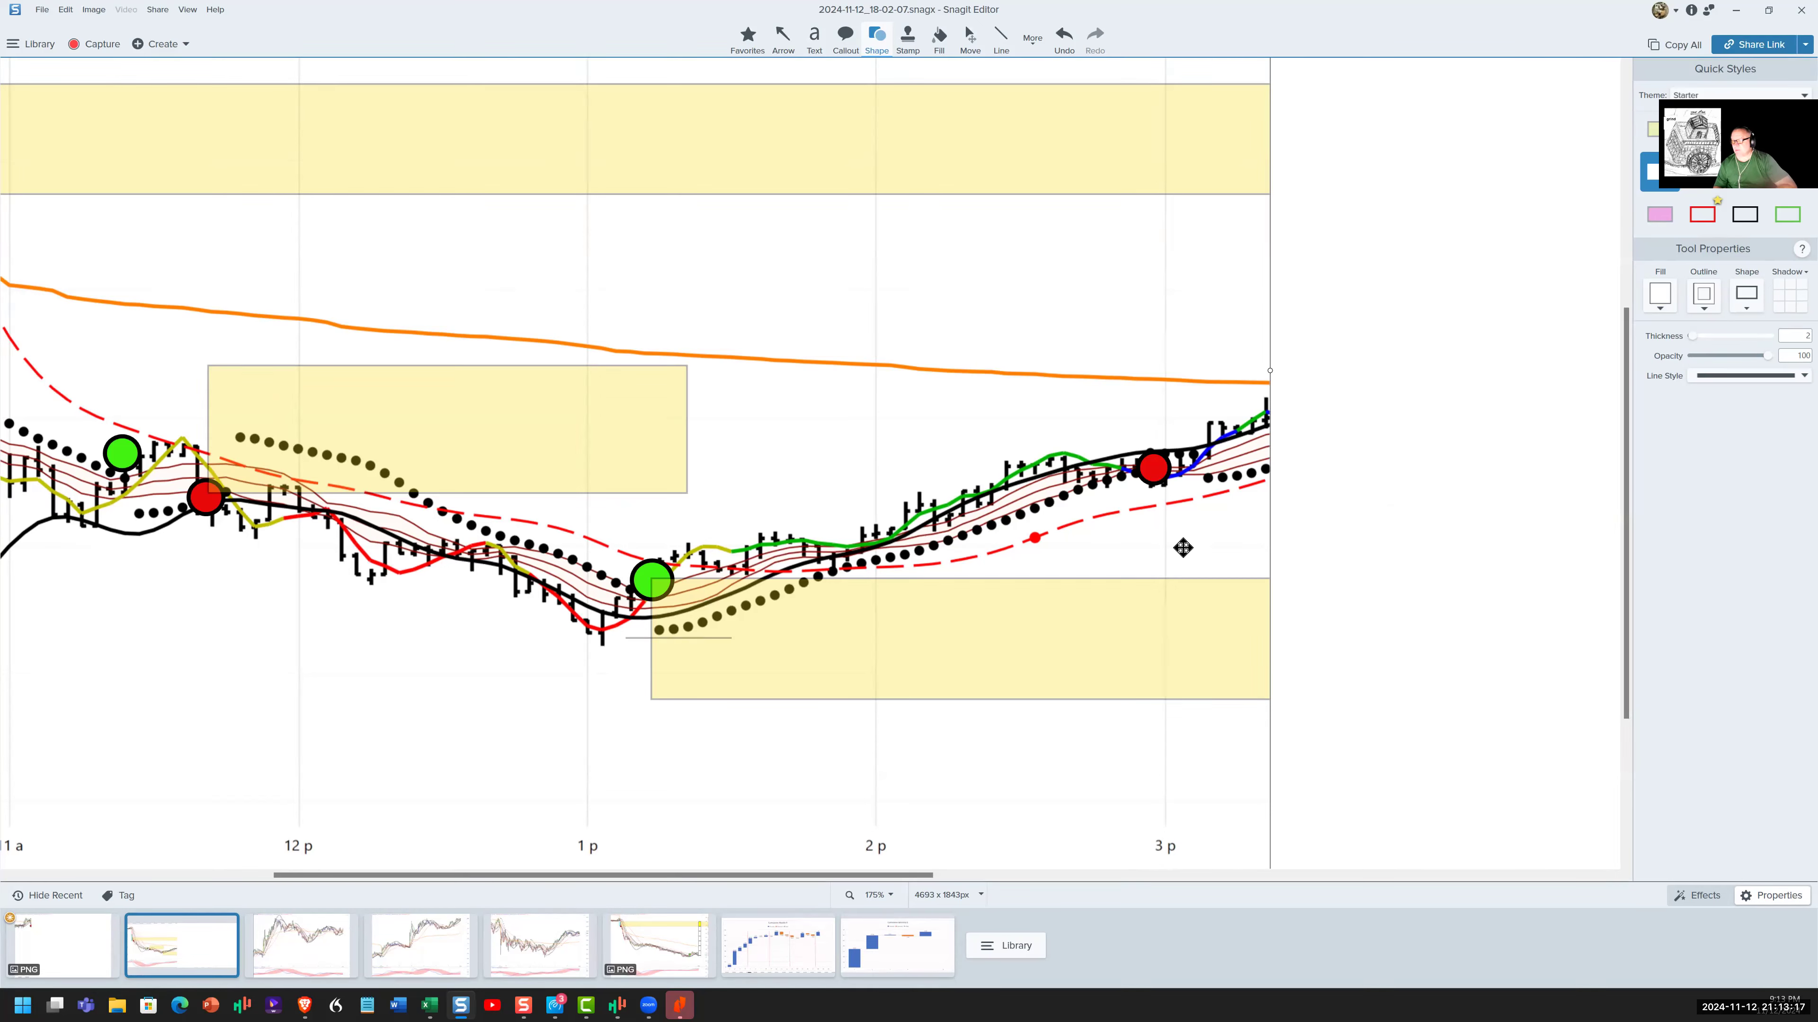
left_click(1158, 470)
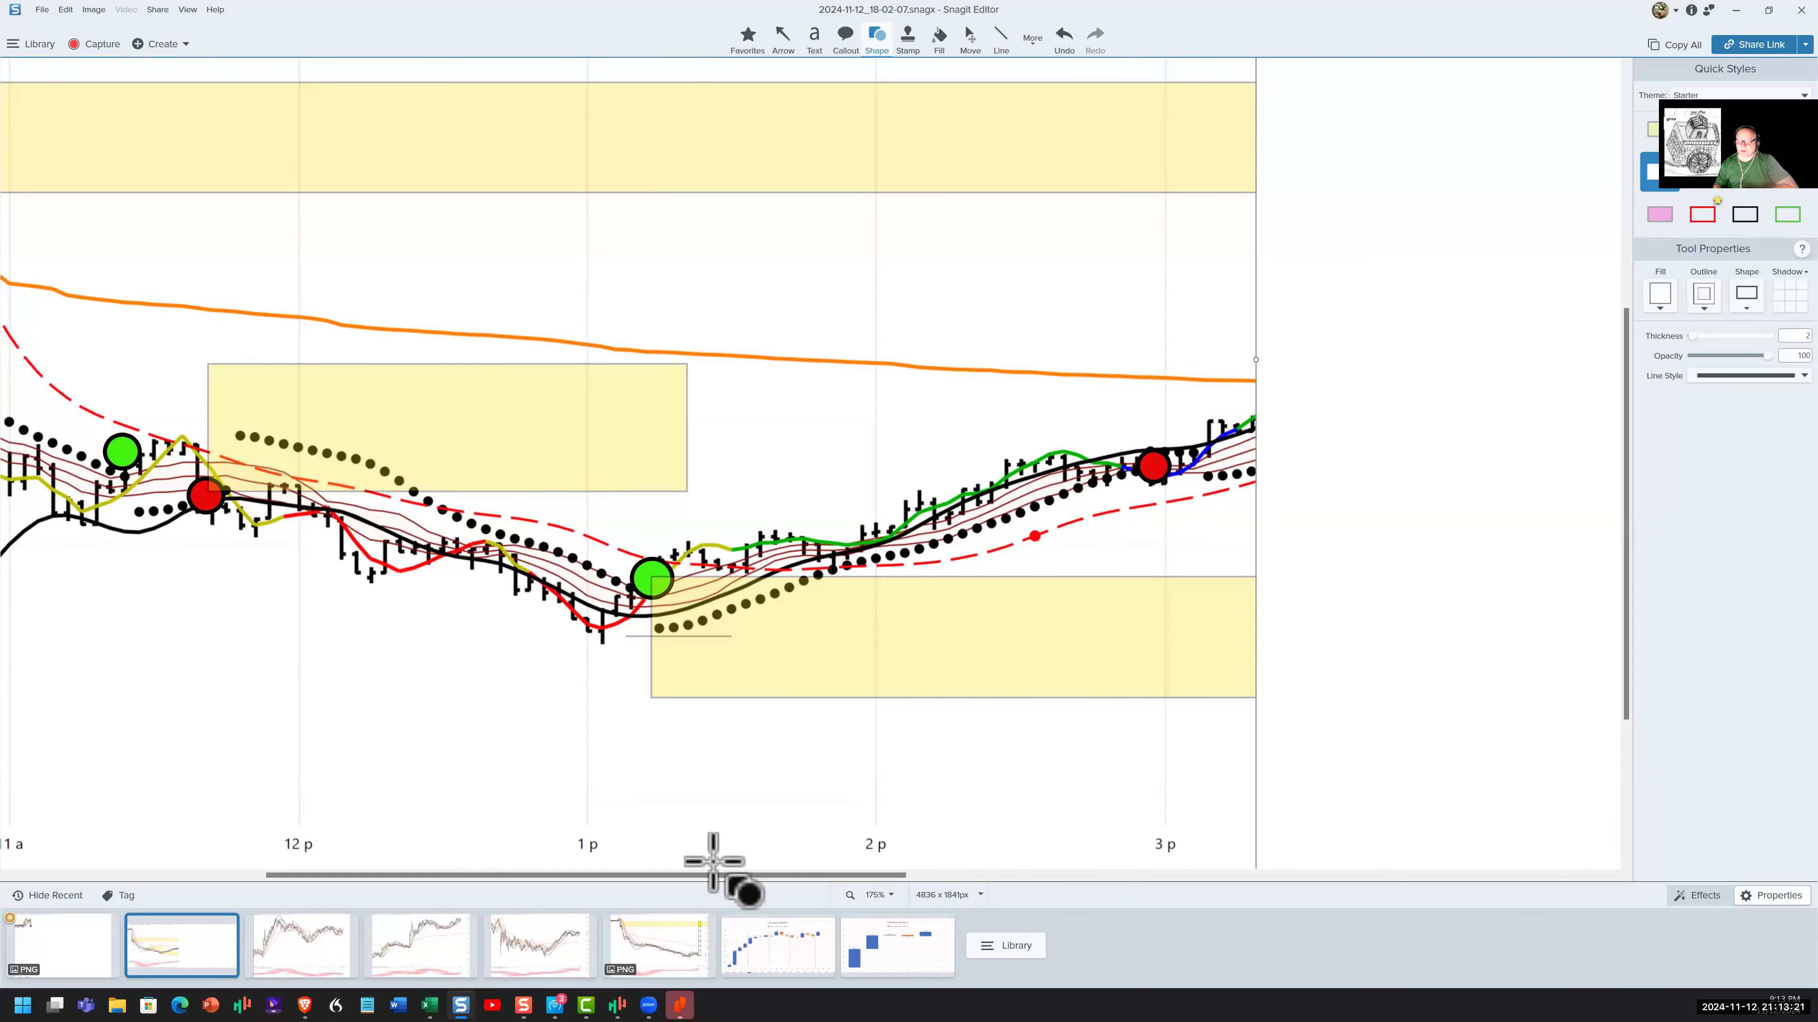
left_click(877, 898)
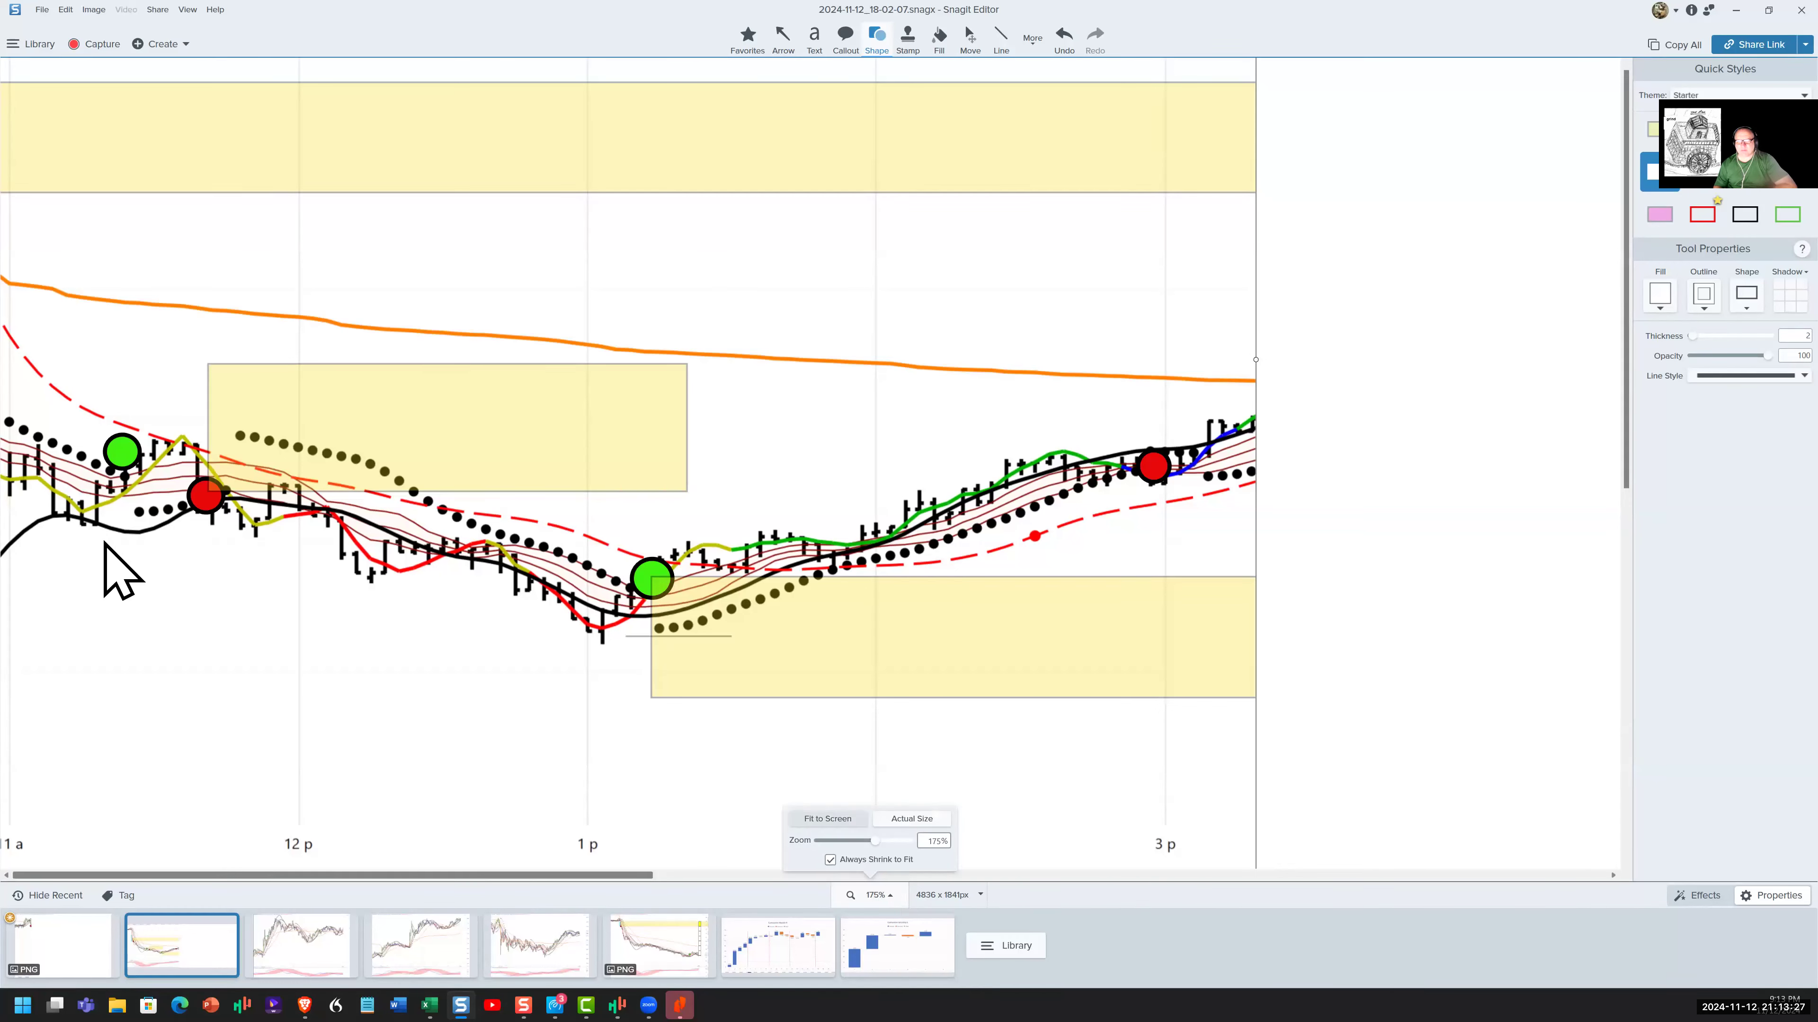
scroll(122, 571, "down", 5)
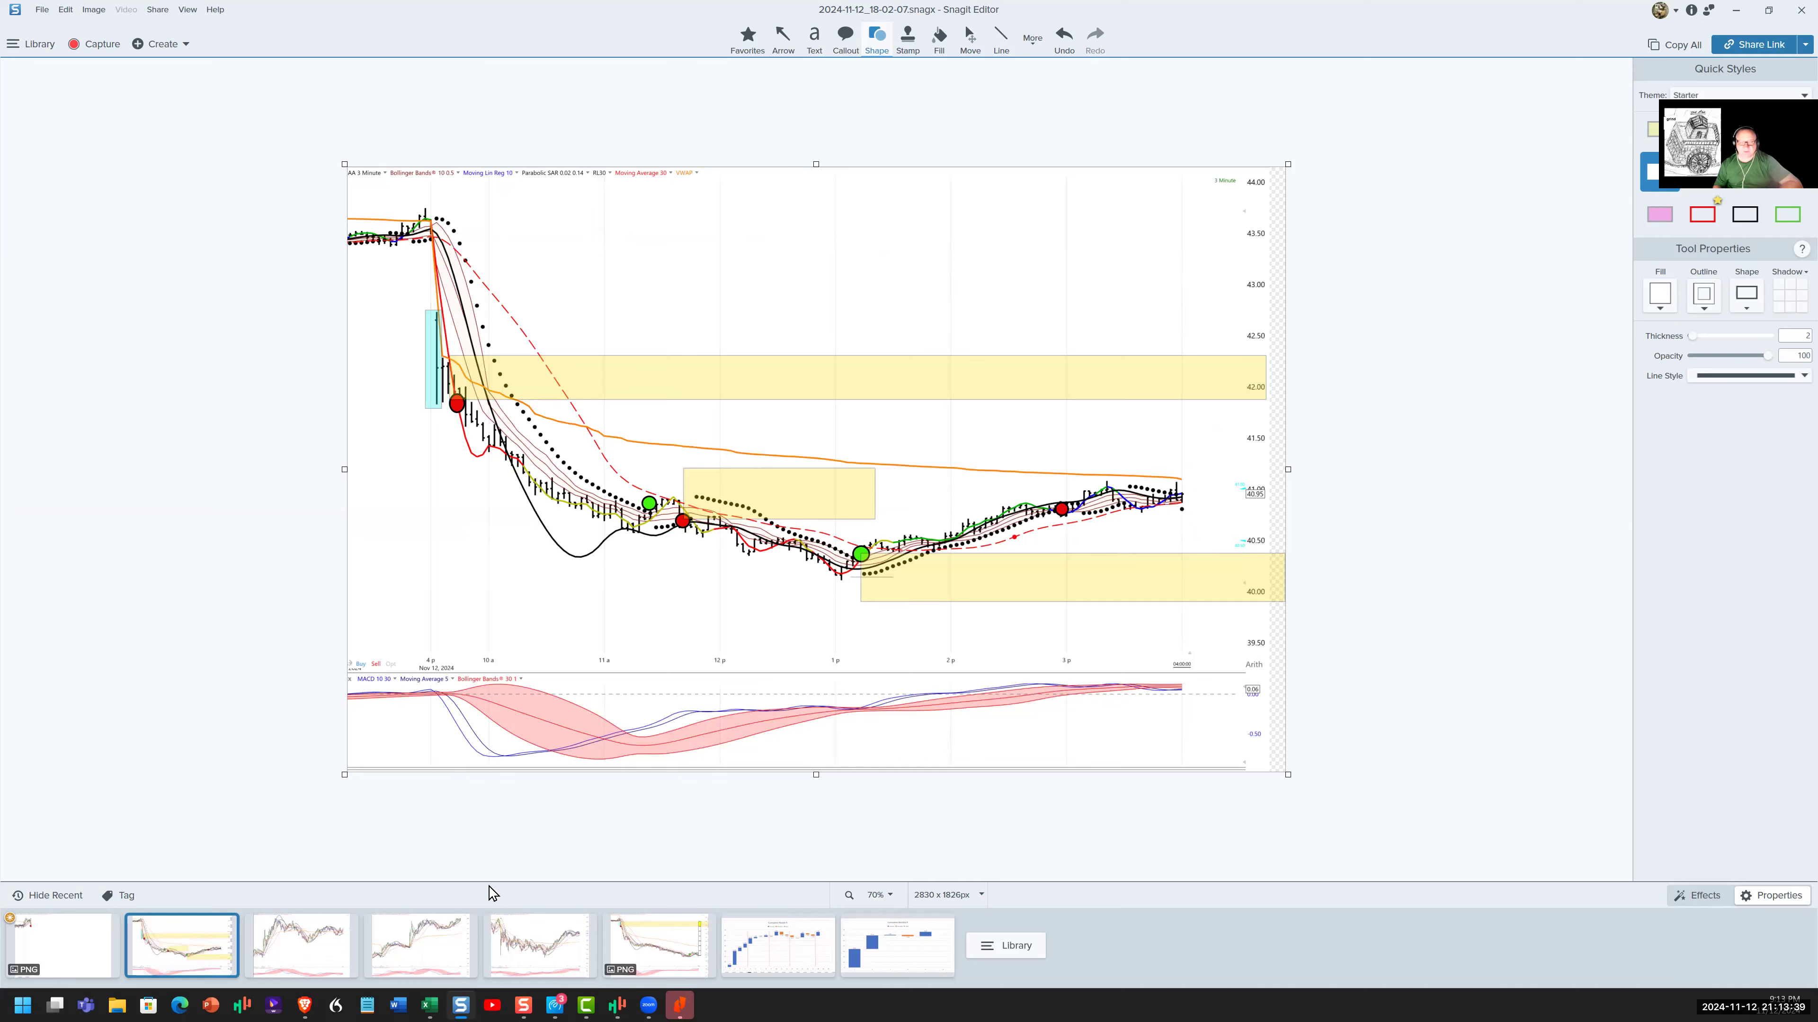
left_click(72, 925)
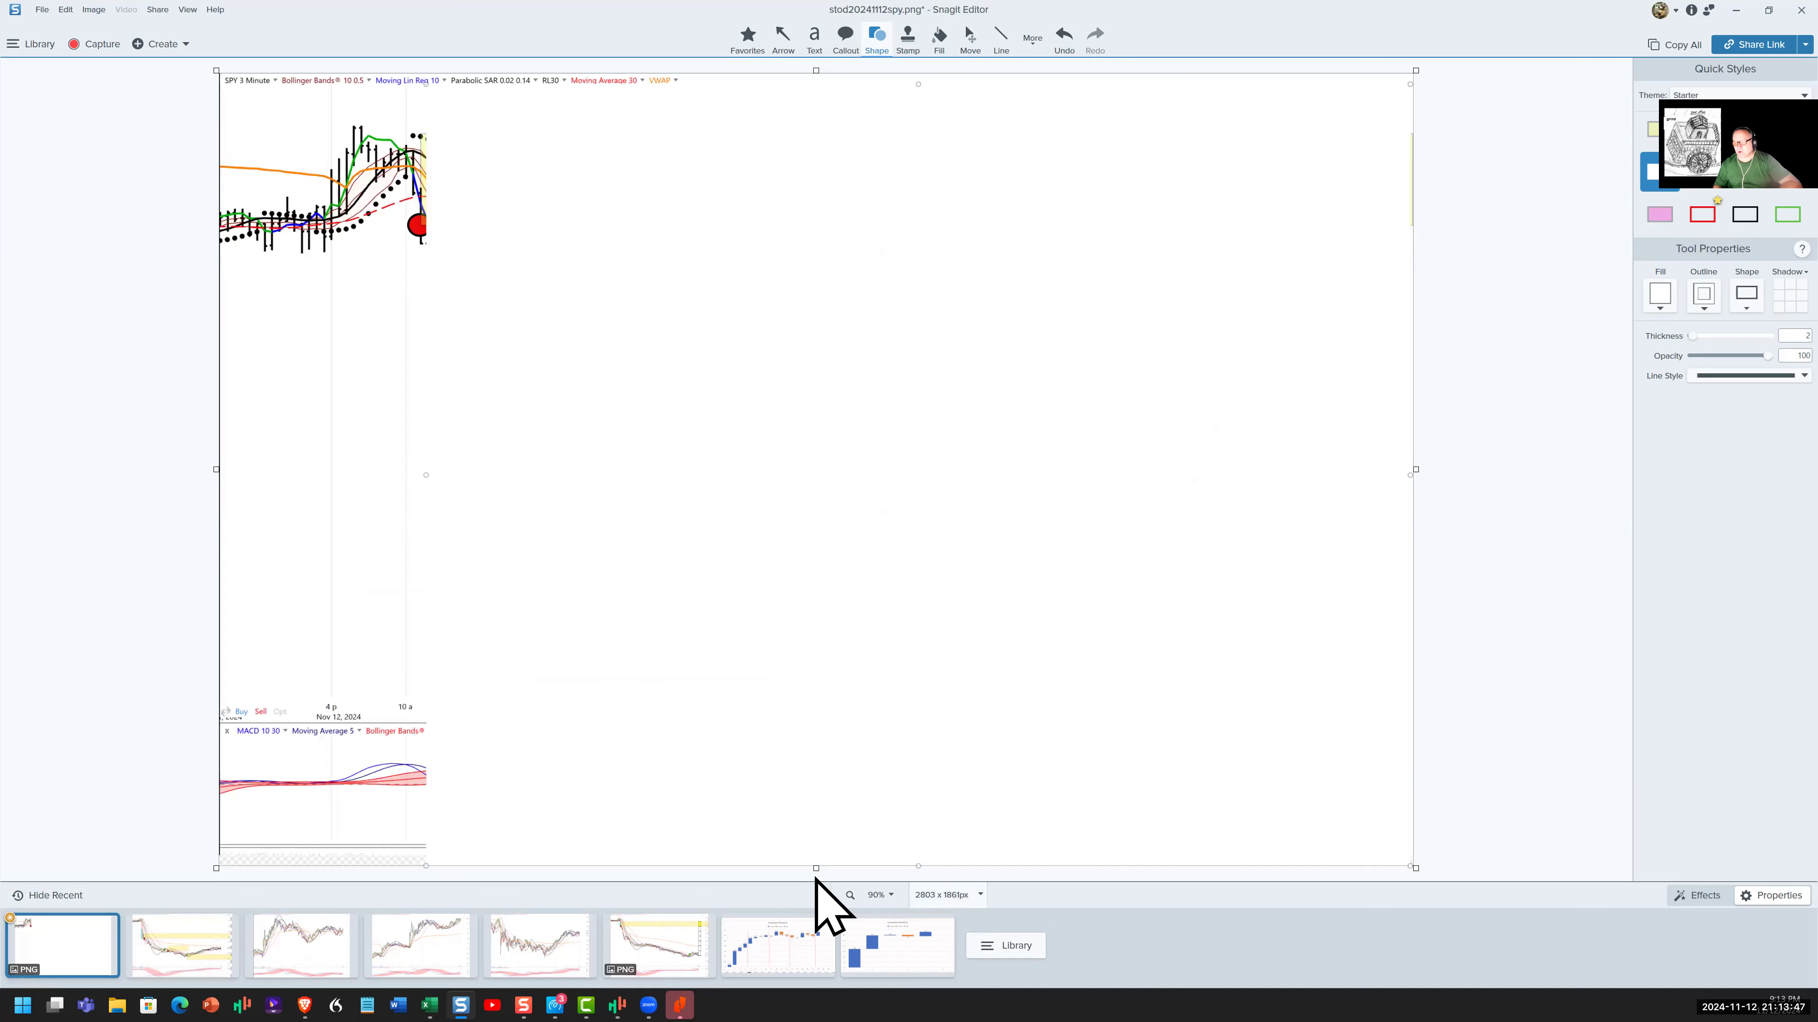
Step: Zoom the SPY chart to 175%
left_click(893, 897)
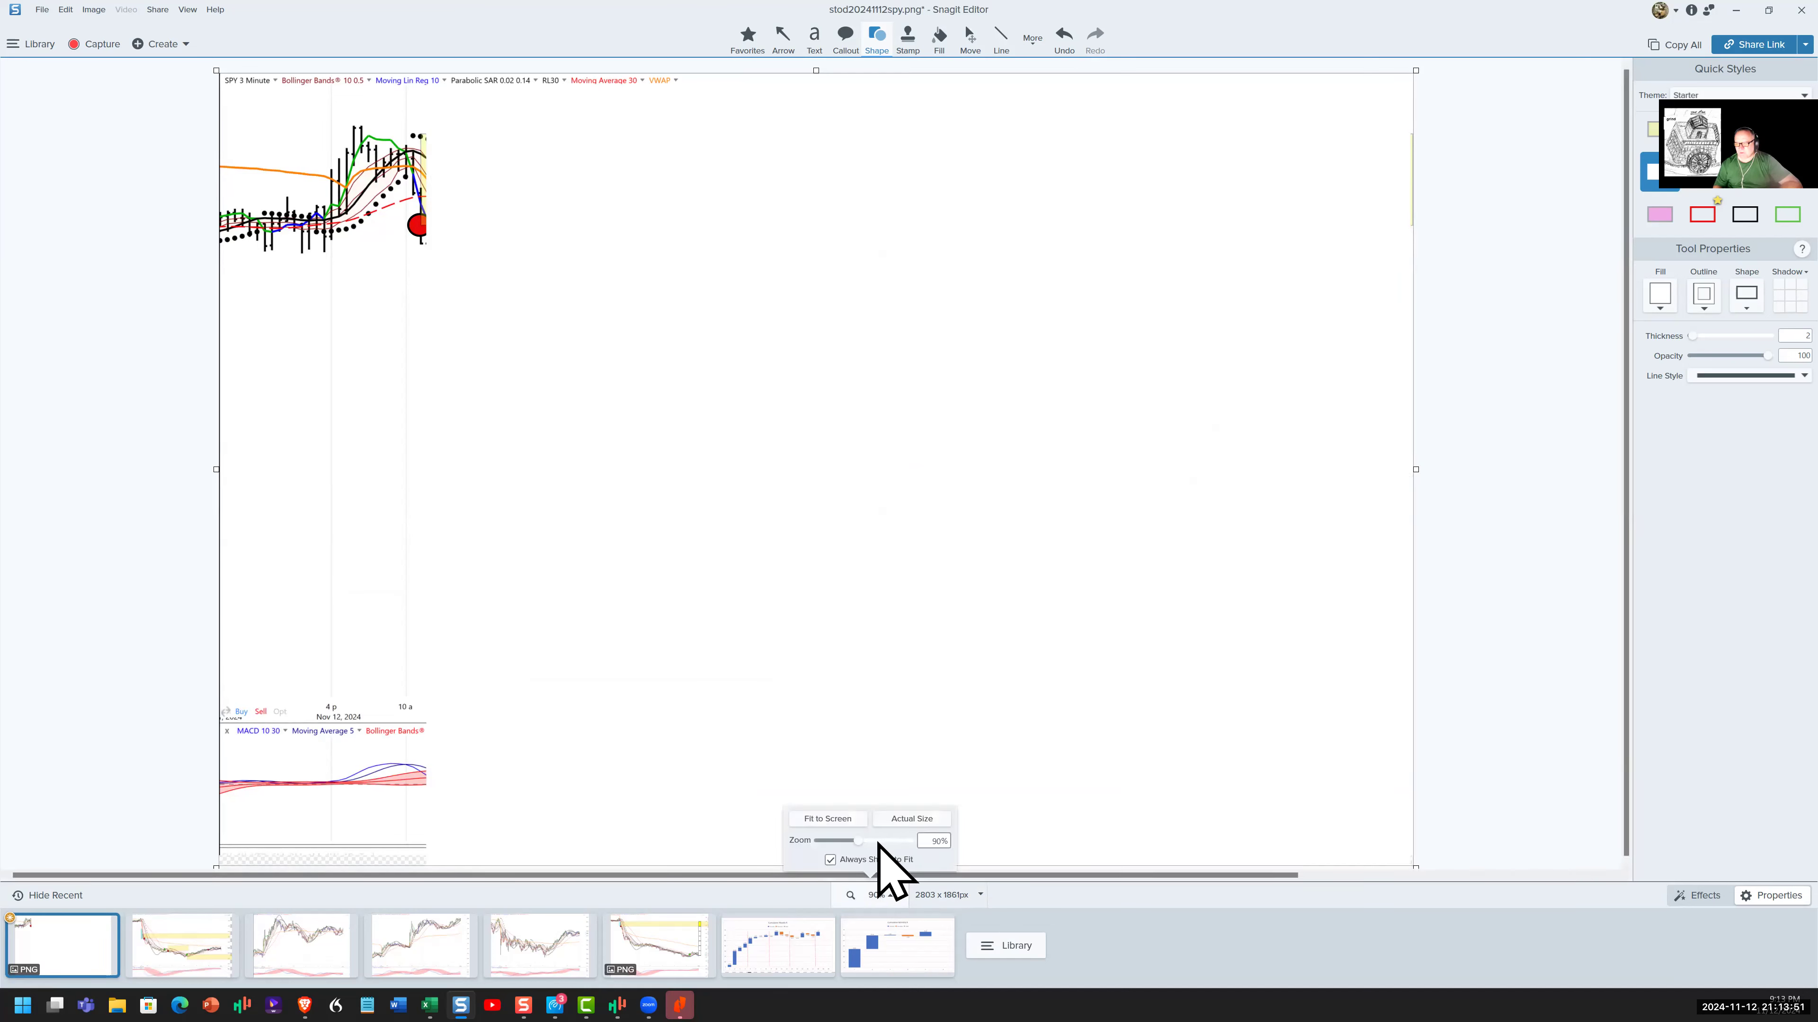
left_click(870, 840)
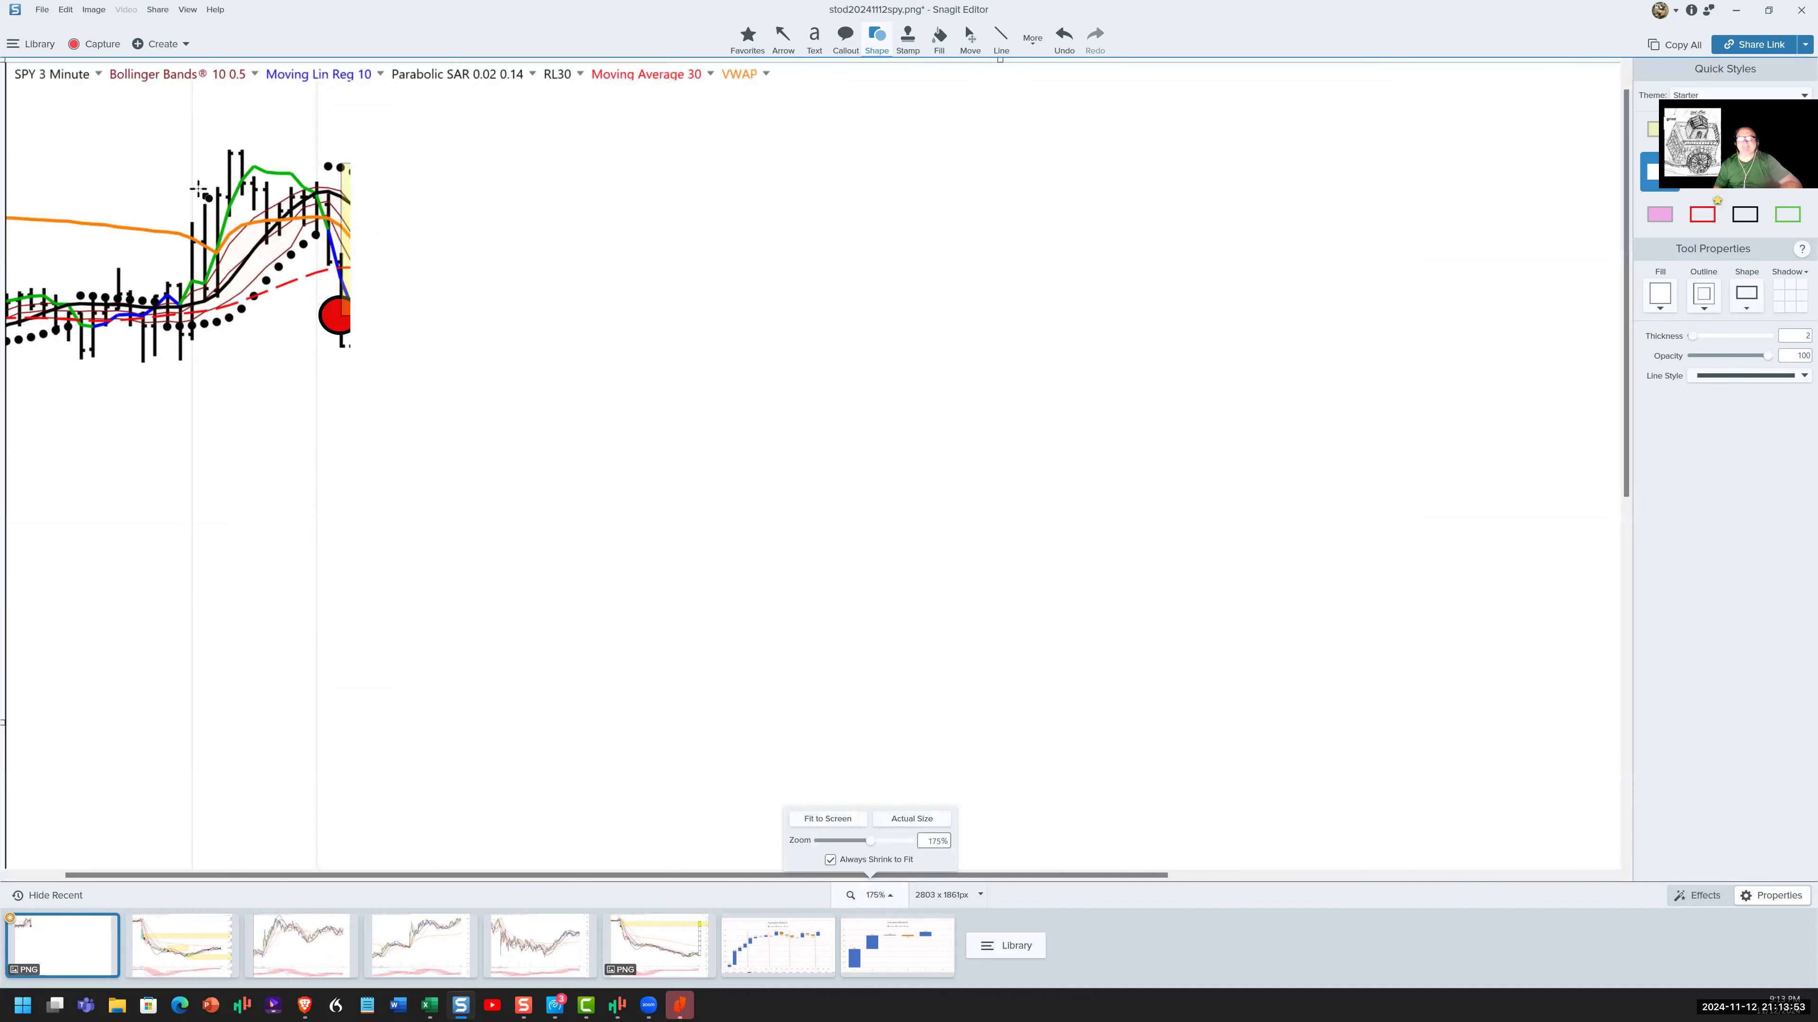
left_click(57, 176)
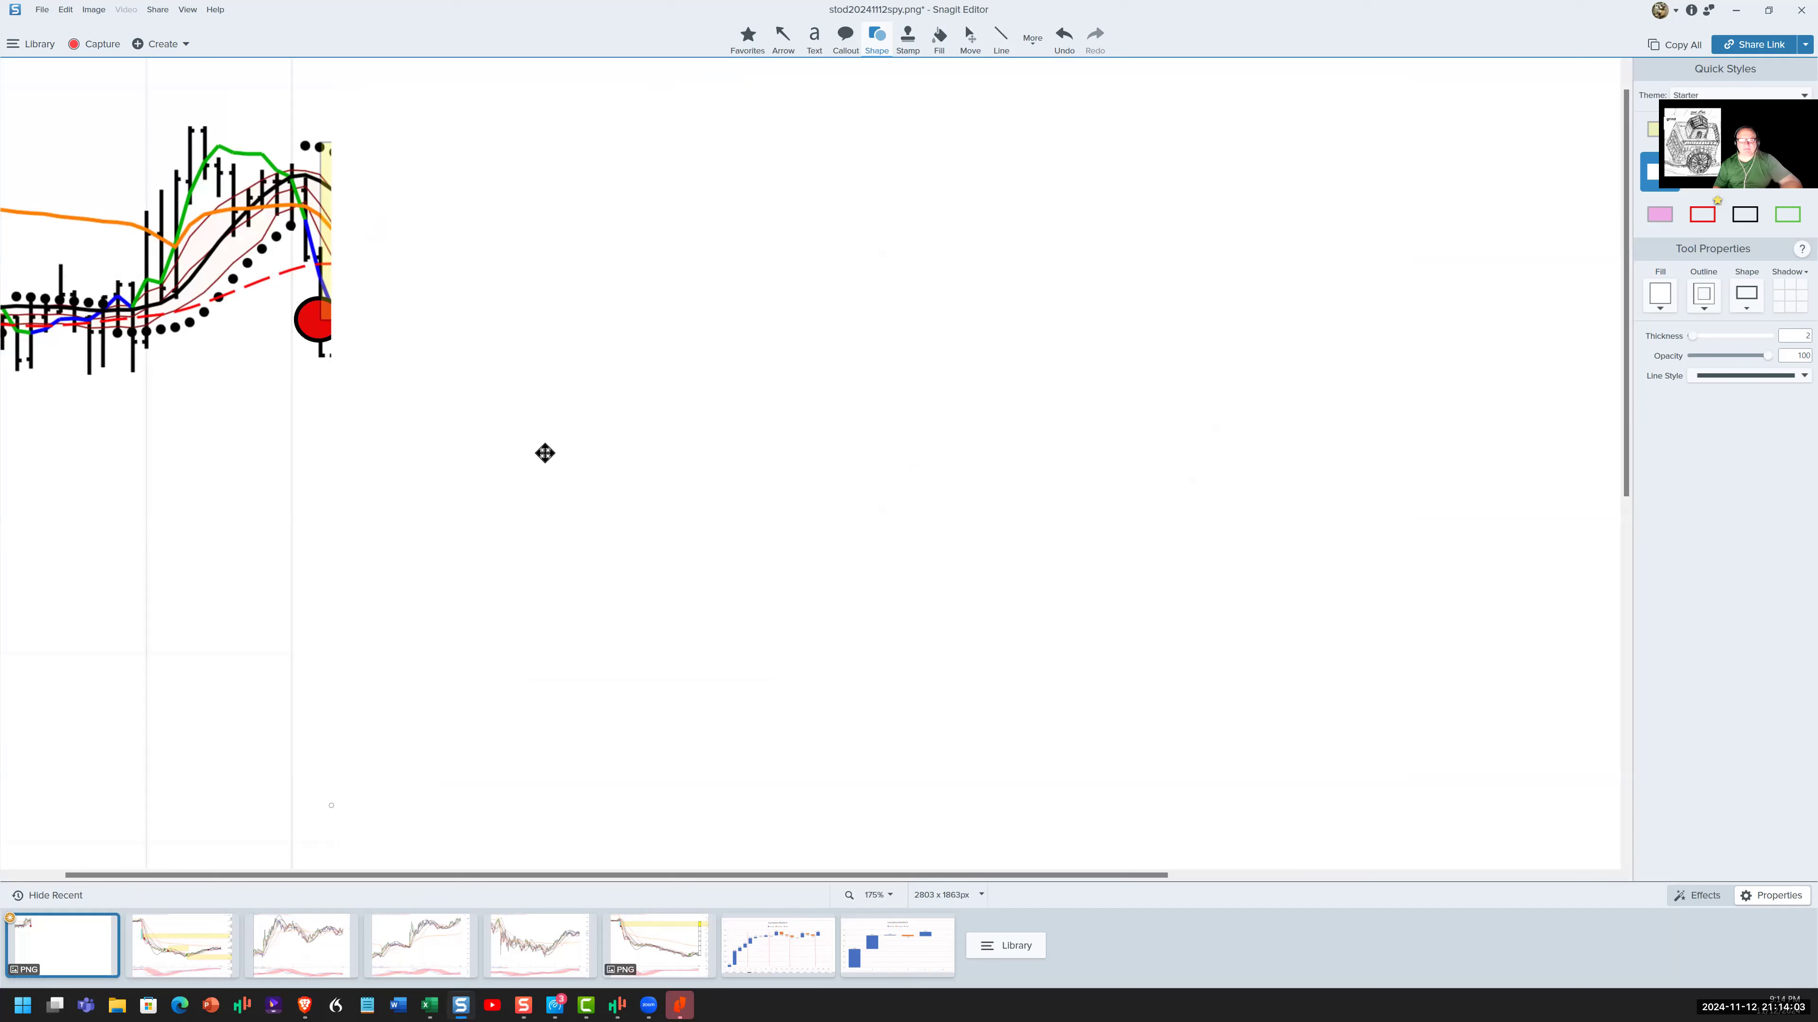
Step: Shift the white cover right to reveal the midday selloff, yellow circle and afternoon rebound
left_click_drag(563, 453, 522, 458)
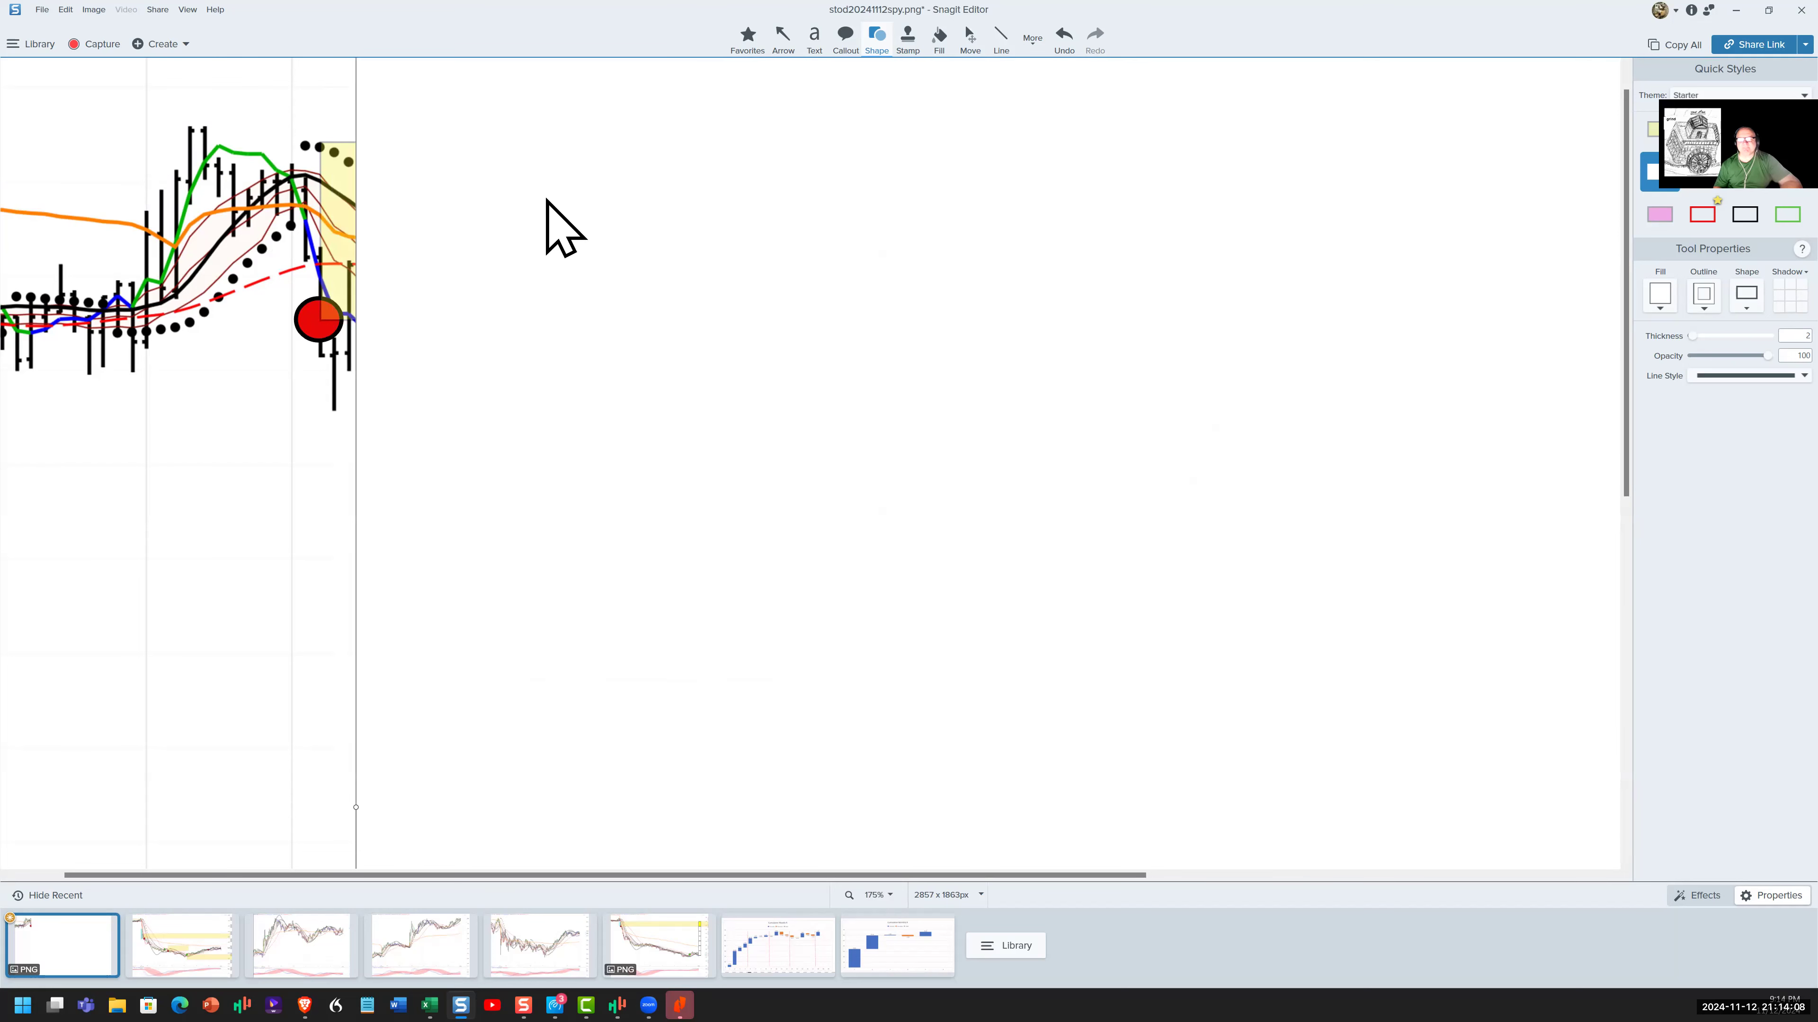
left_click_drag(547, 201, 676, 205)
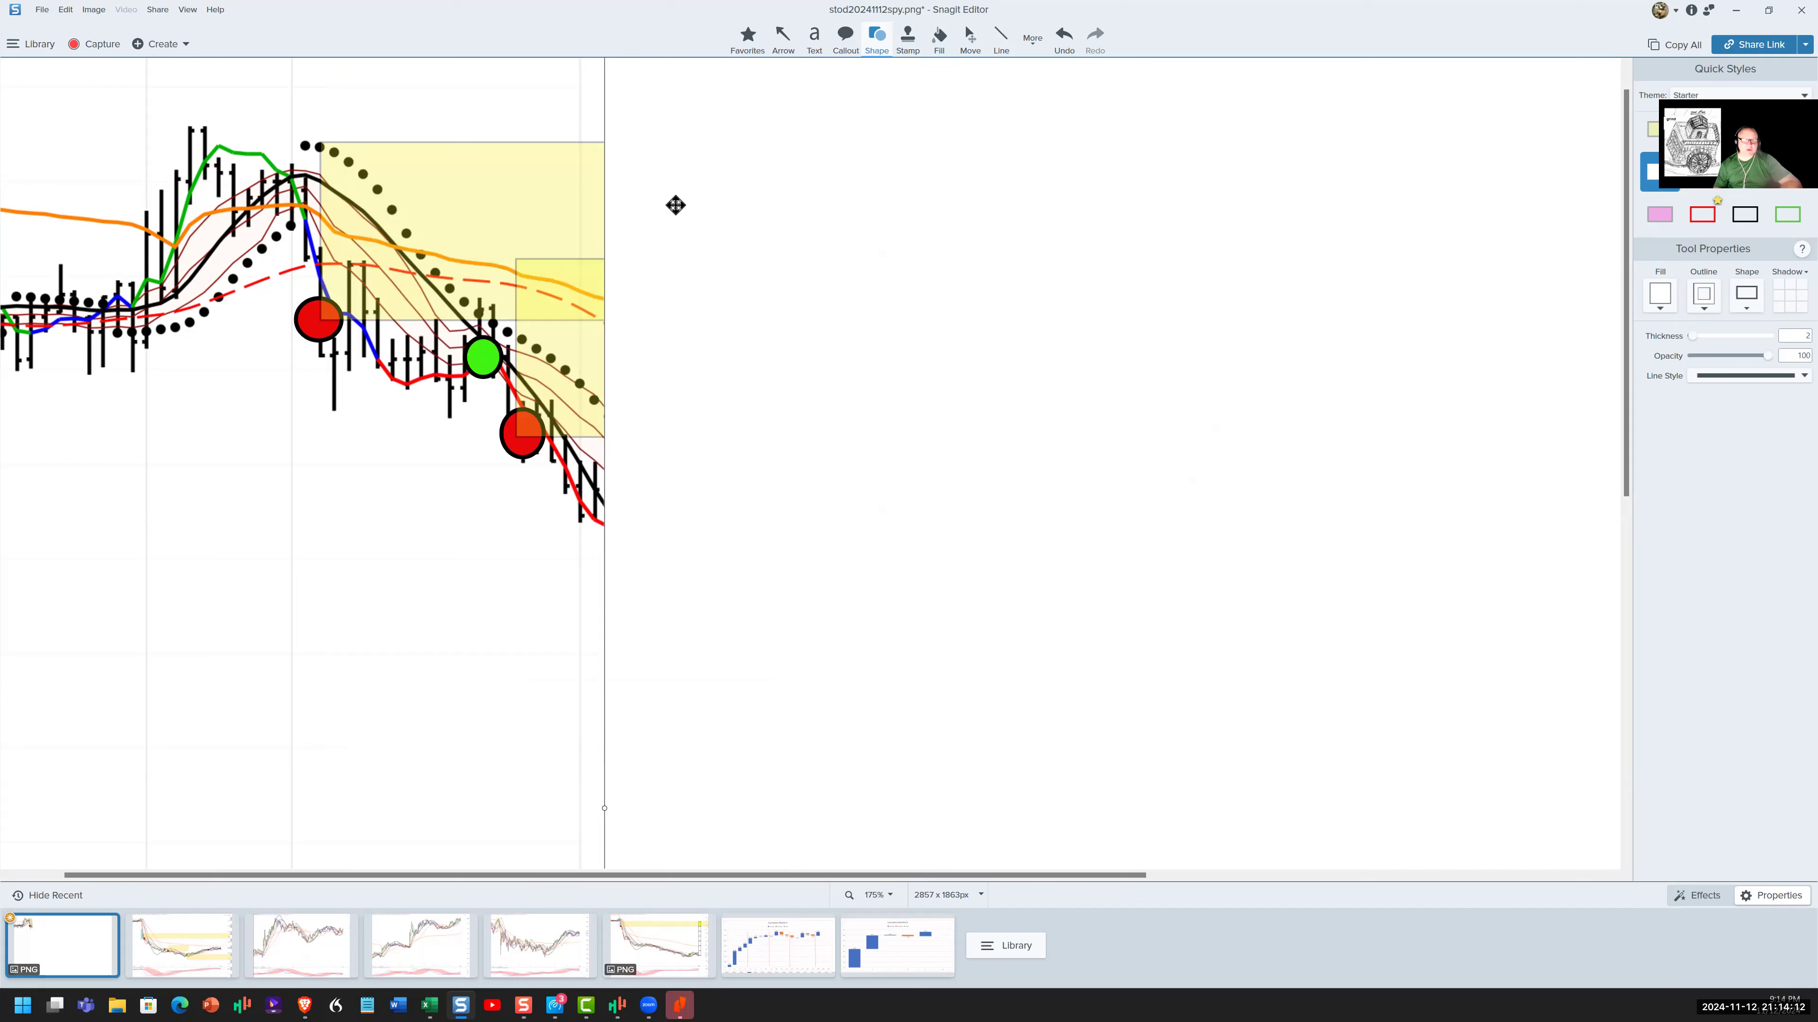
left_click_drag(676, 205, 961, 231)
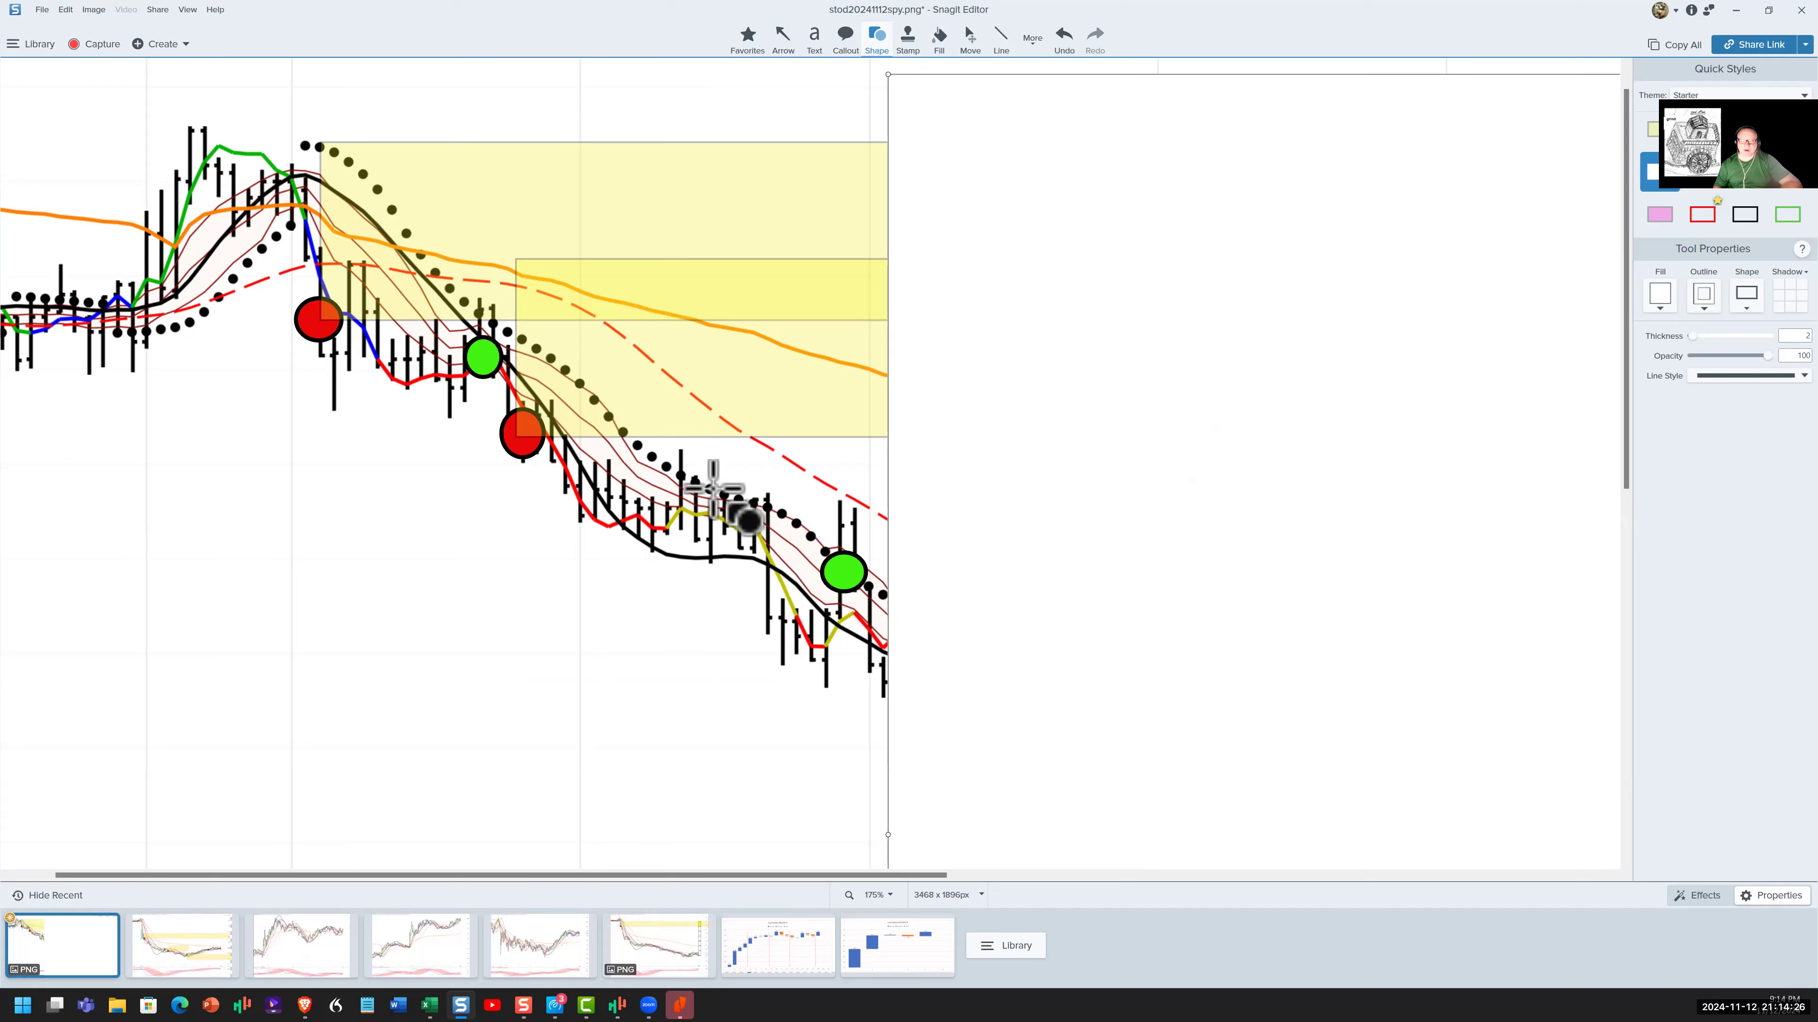
left_click(837, 589)
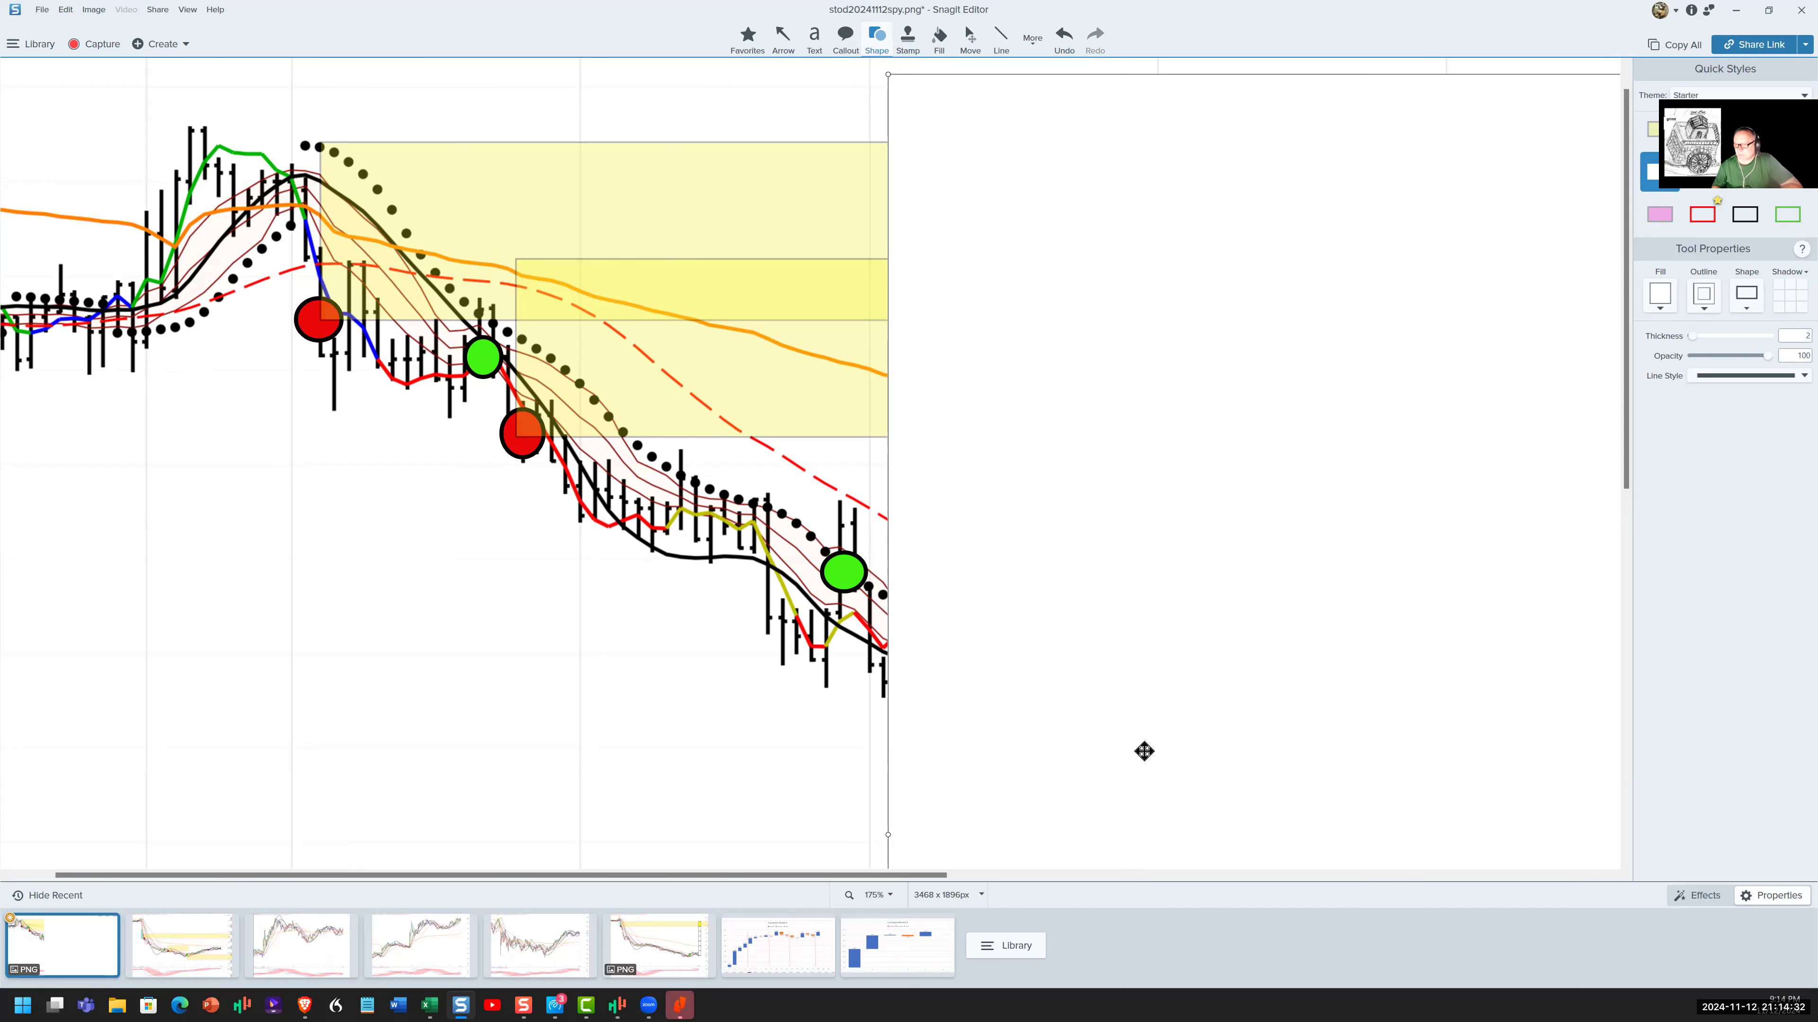
key("ctrl+z")
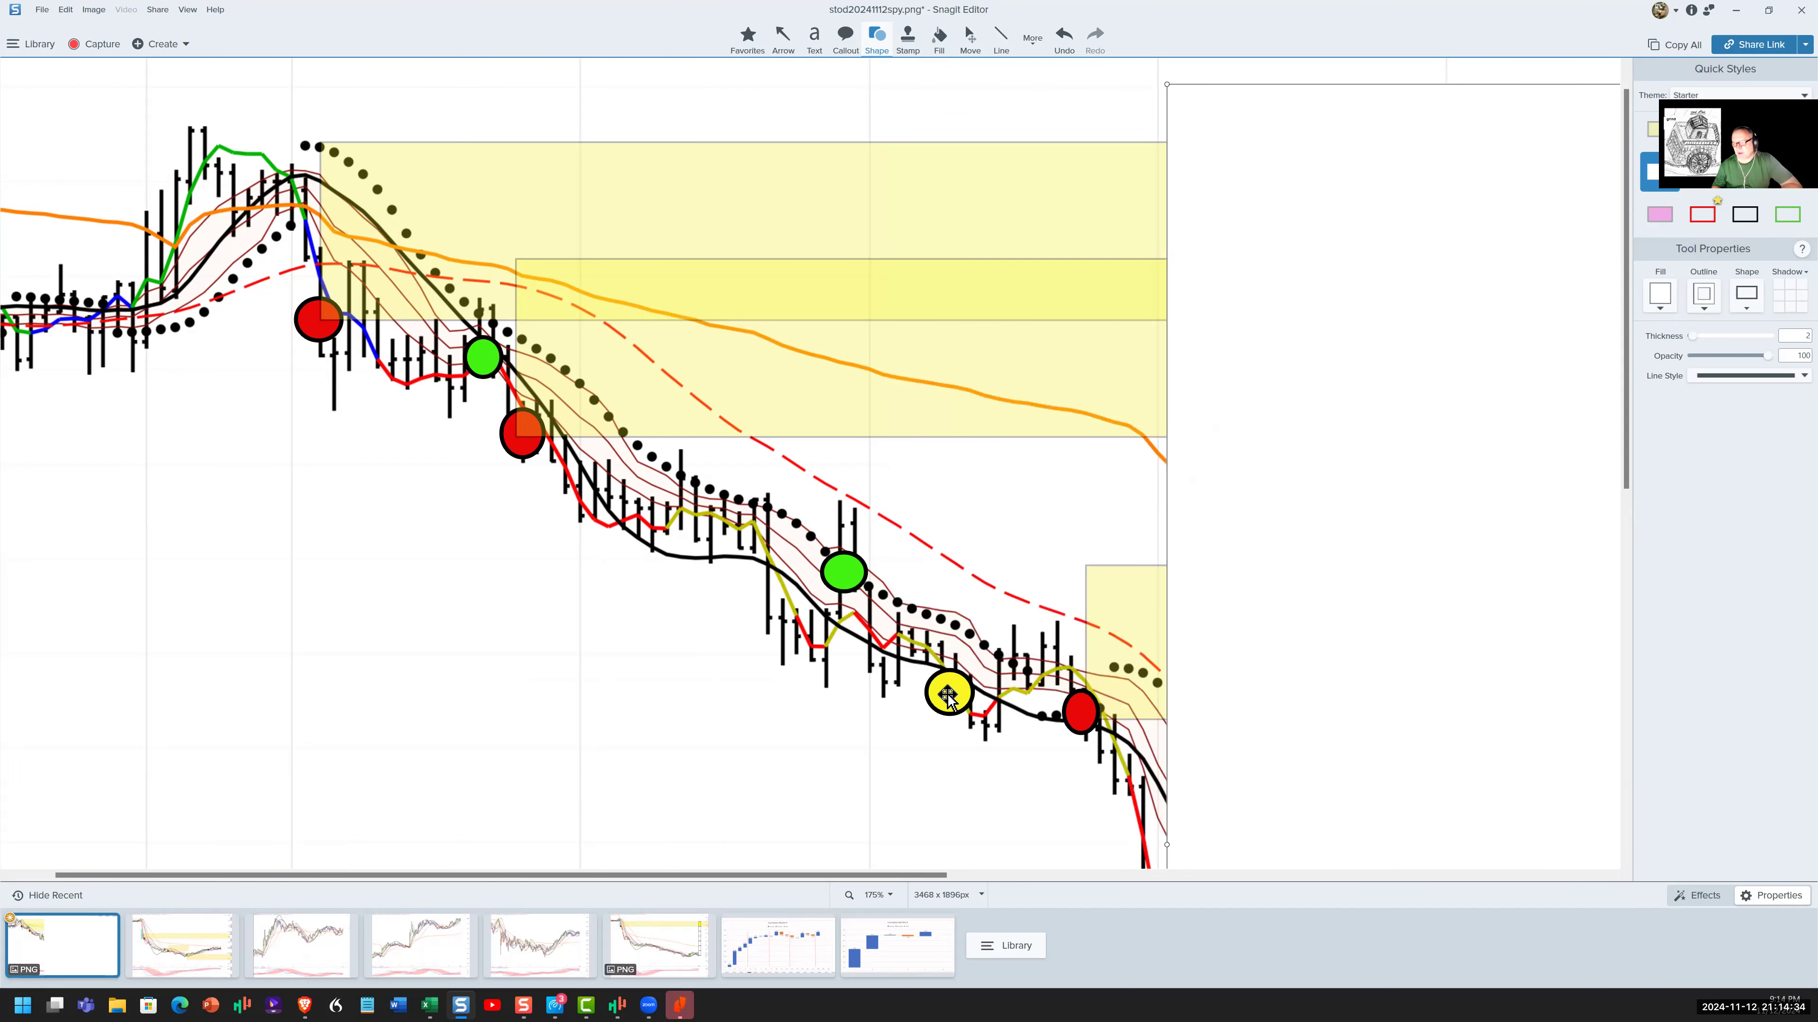
key("ctrl+z")
left_click(948, 693)
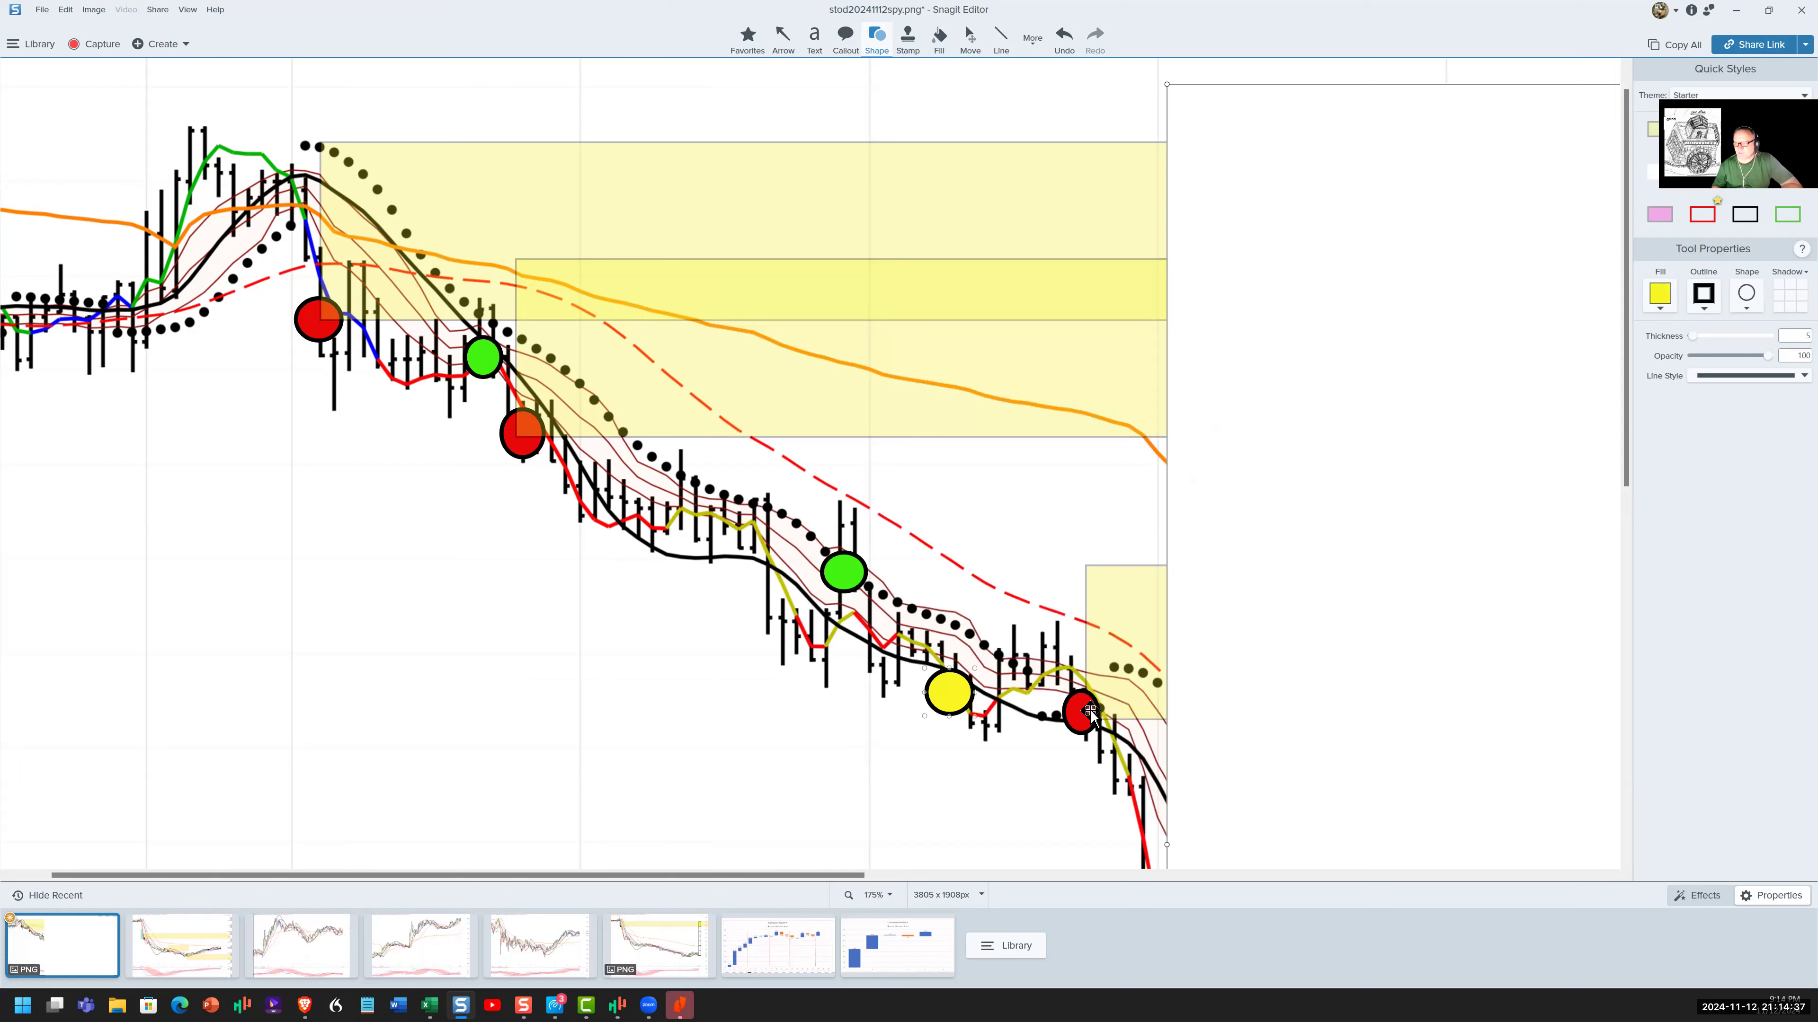
left_click(979, 713)
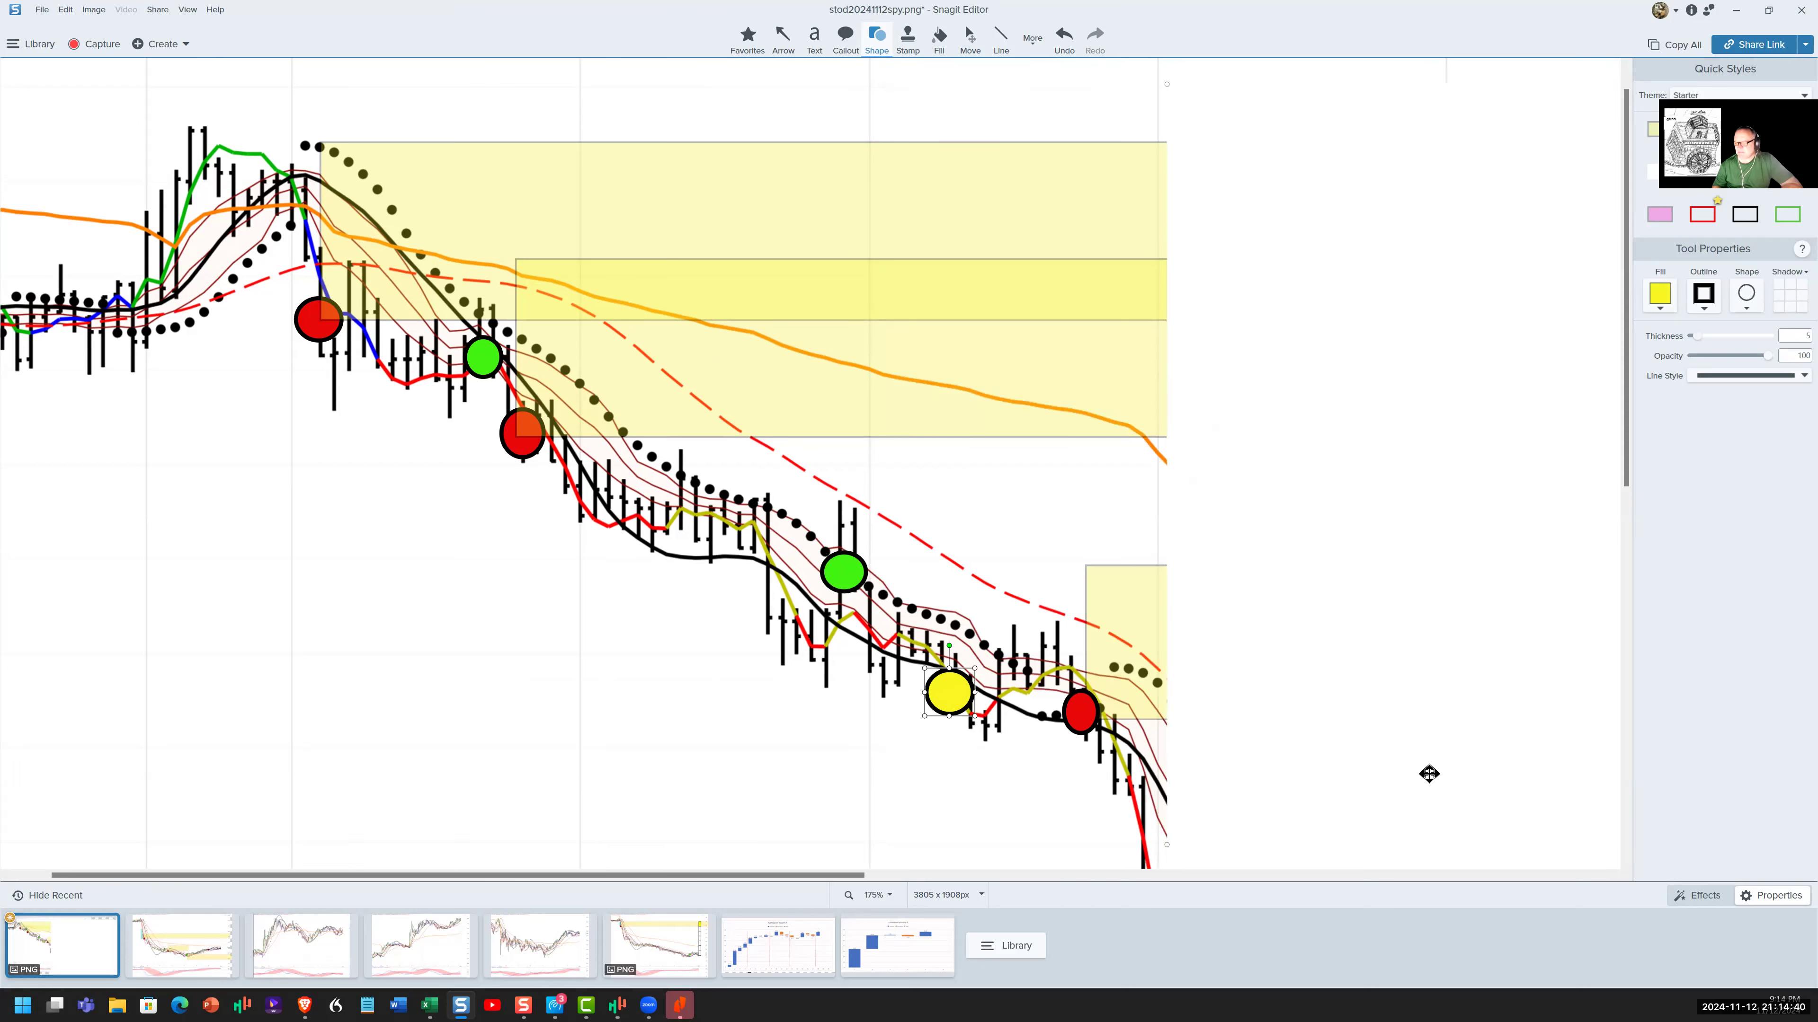
key("ctrl+z")
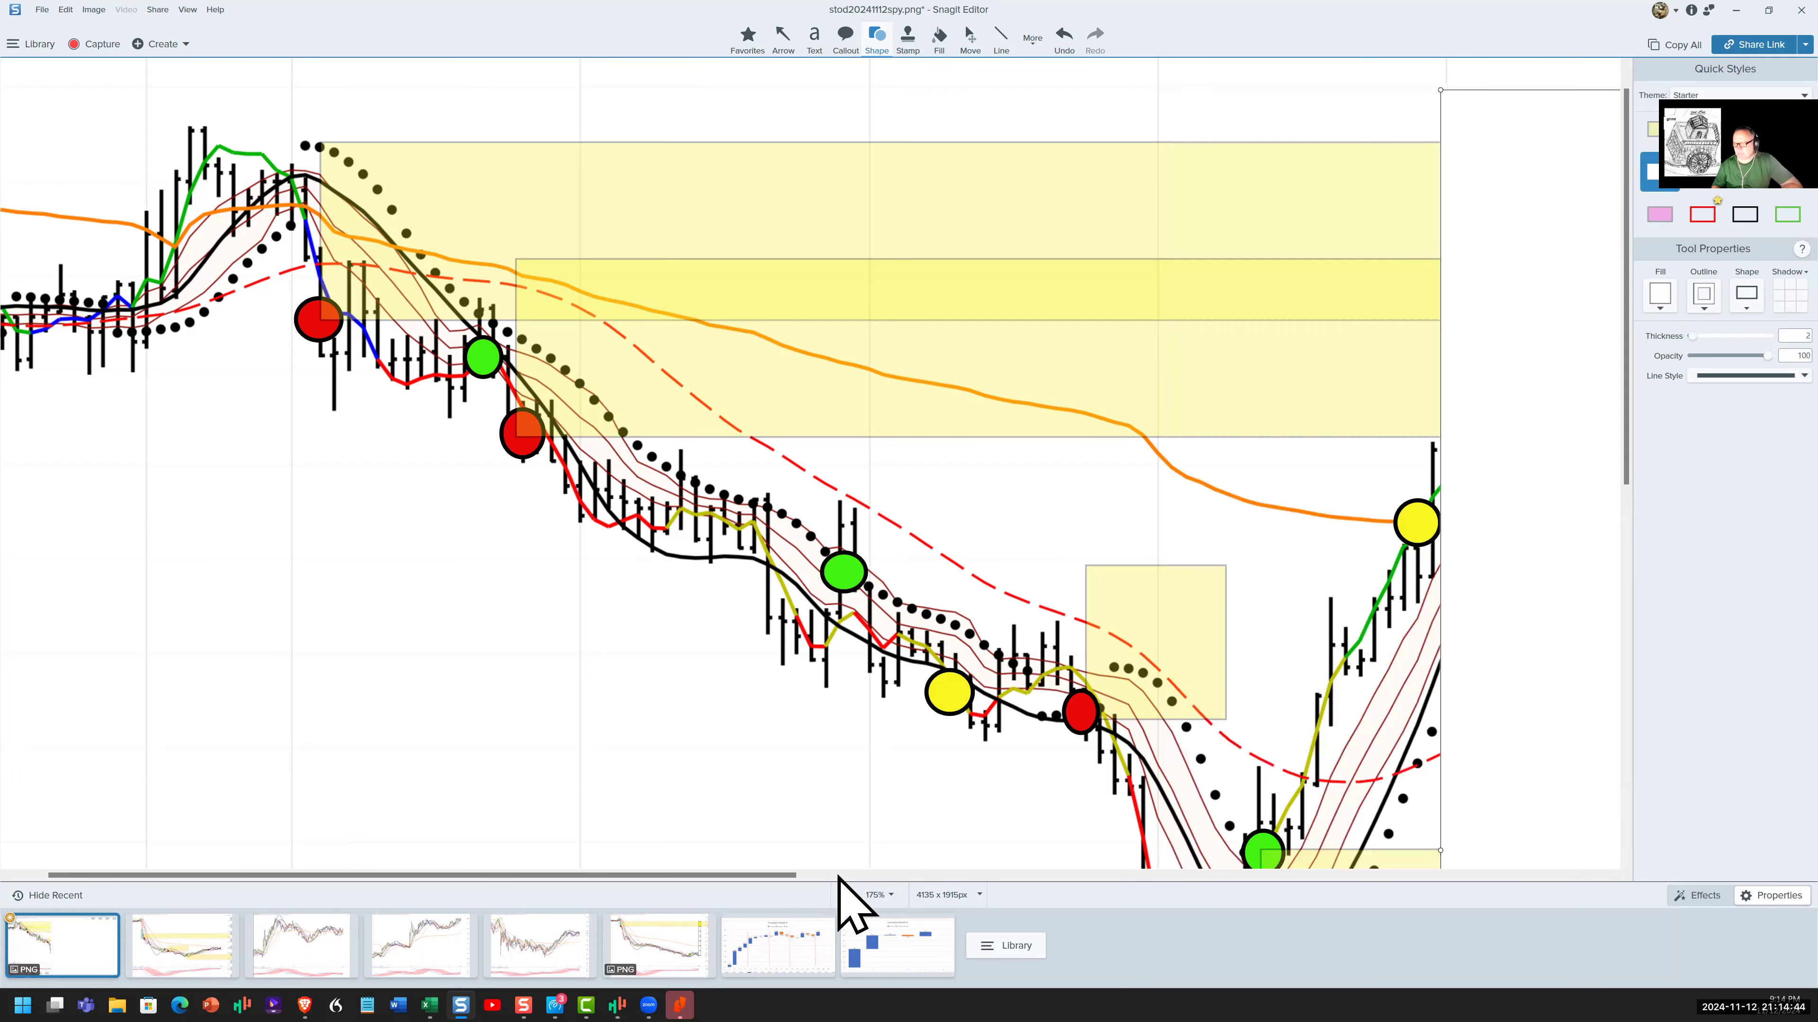
Step: Fit the whole SPY chart on screen, then select and deselect the lower yellow zone rectangle
scroll(1181, 766, "right", 5)
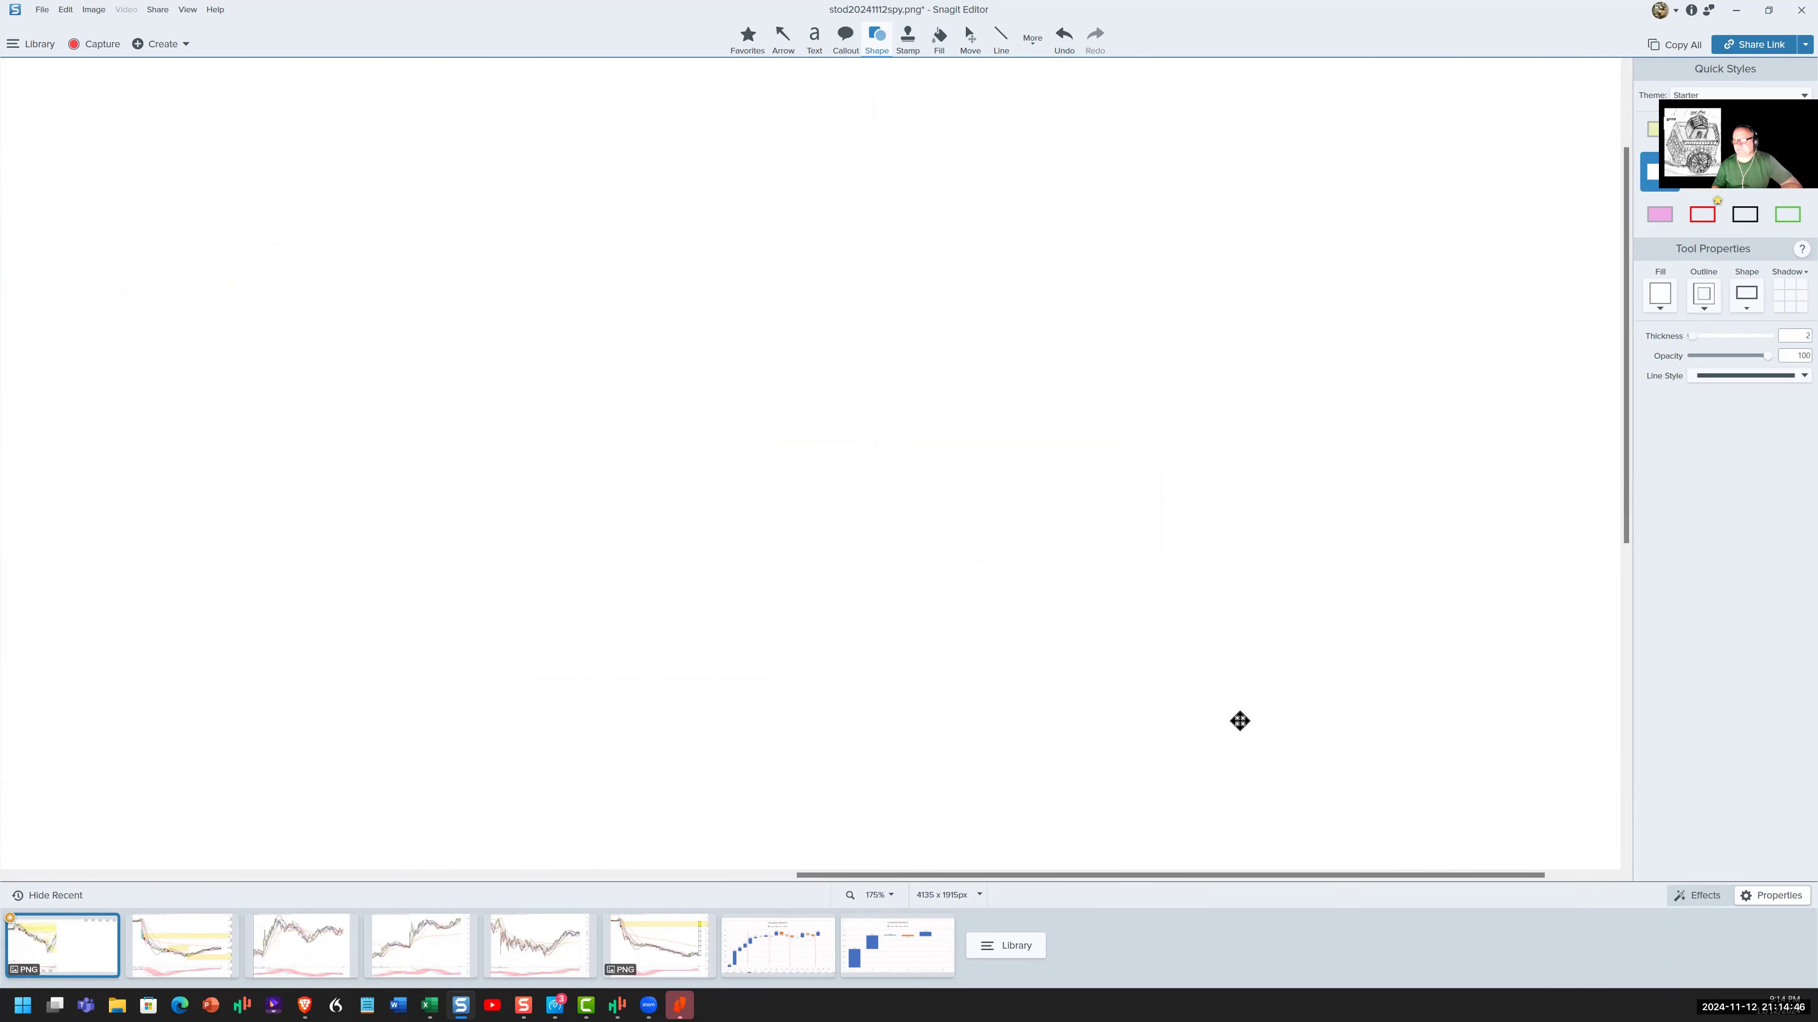
scroll(1098, 704, "up", 1)
scroll(816, 555, "up", 2)
scroll(820, 591, "up", 1)
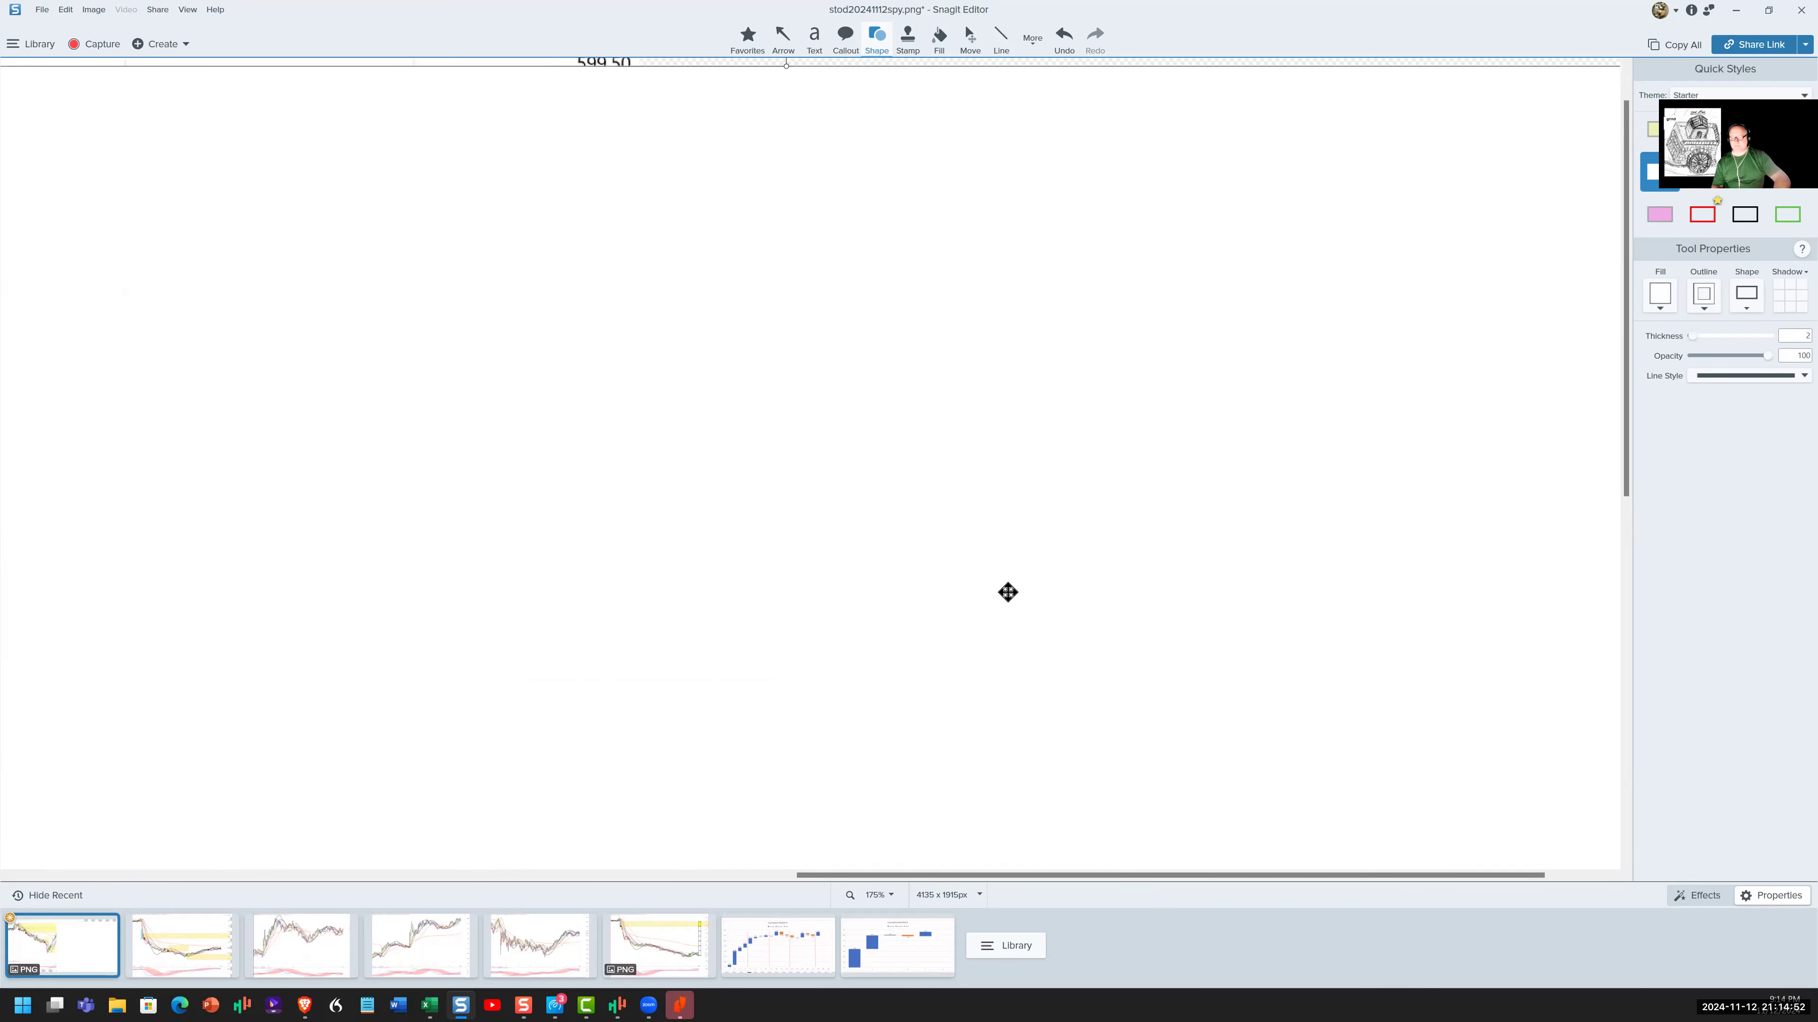
left_click(875, 895)
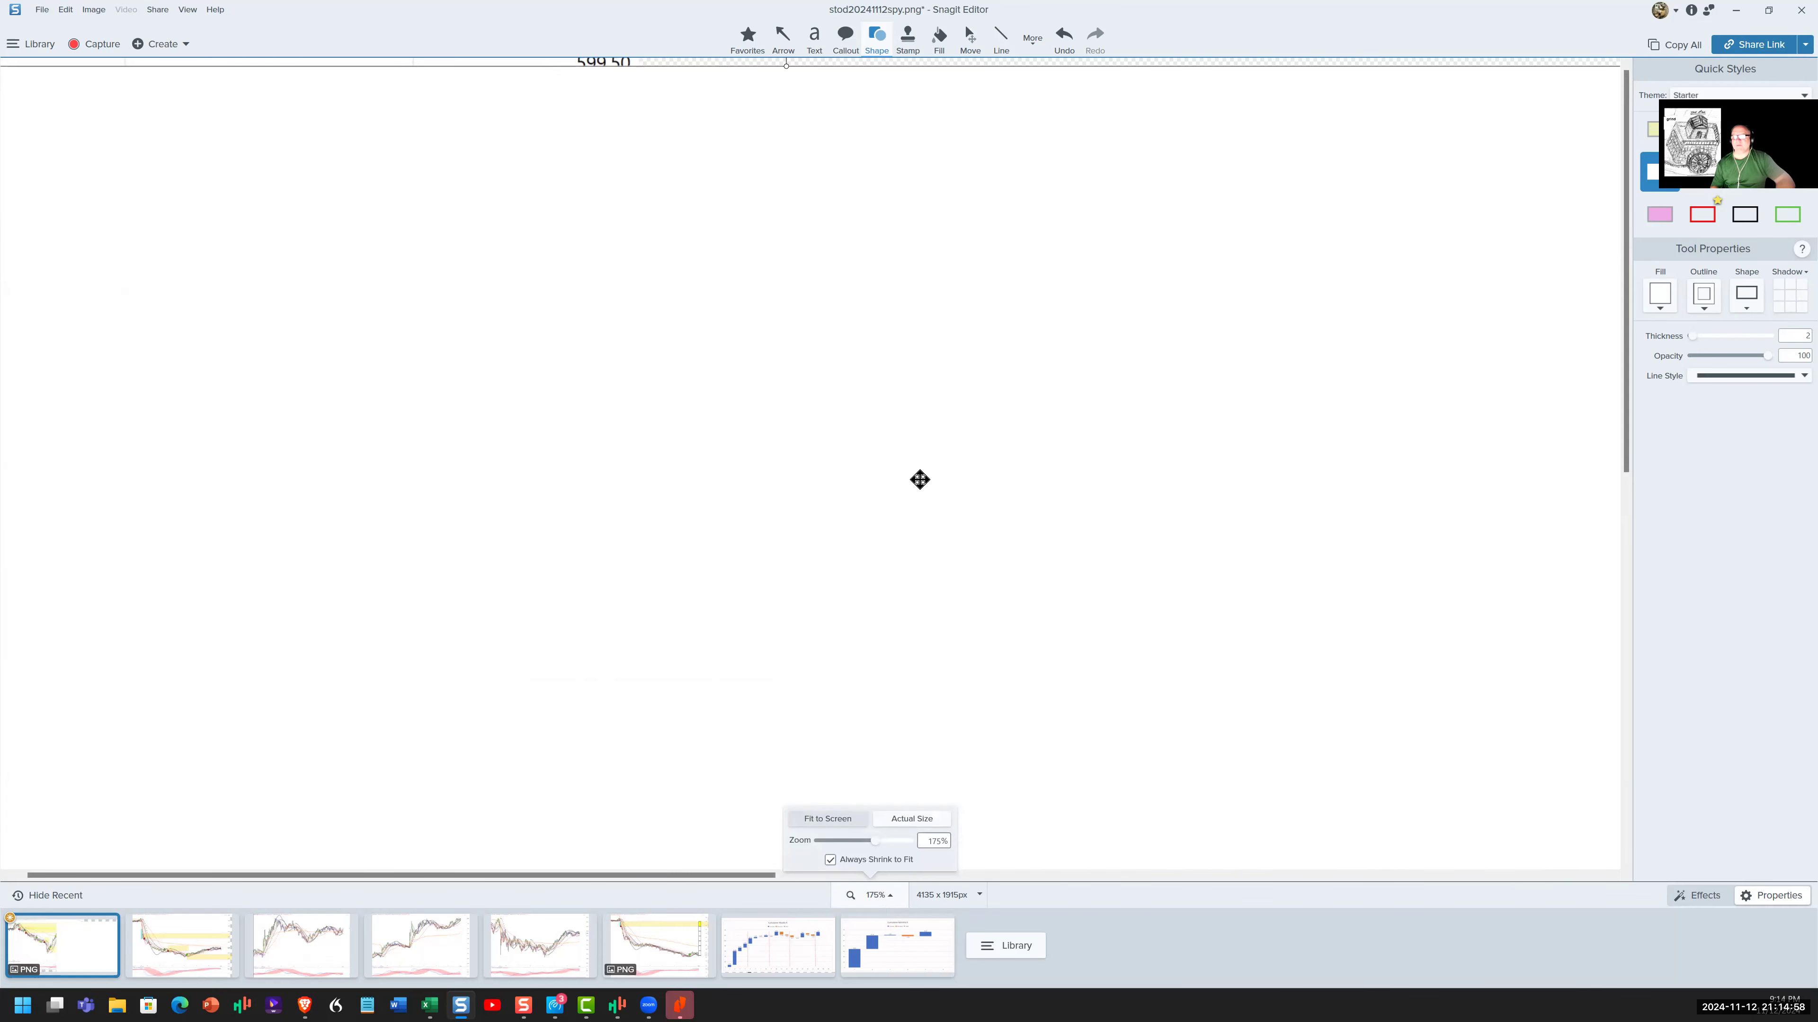
scroll(917, 479, "down", 5)
left_click(922, 469)
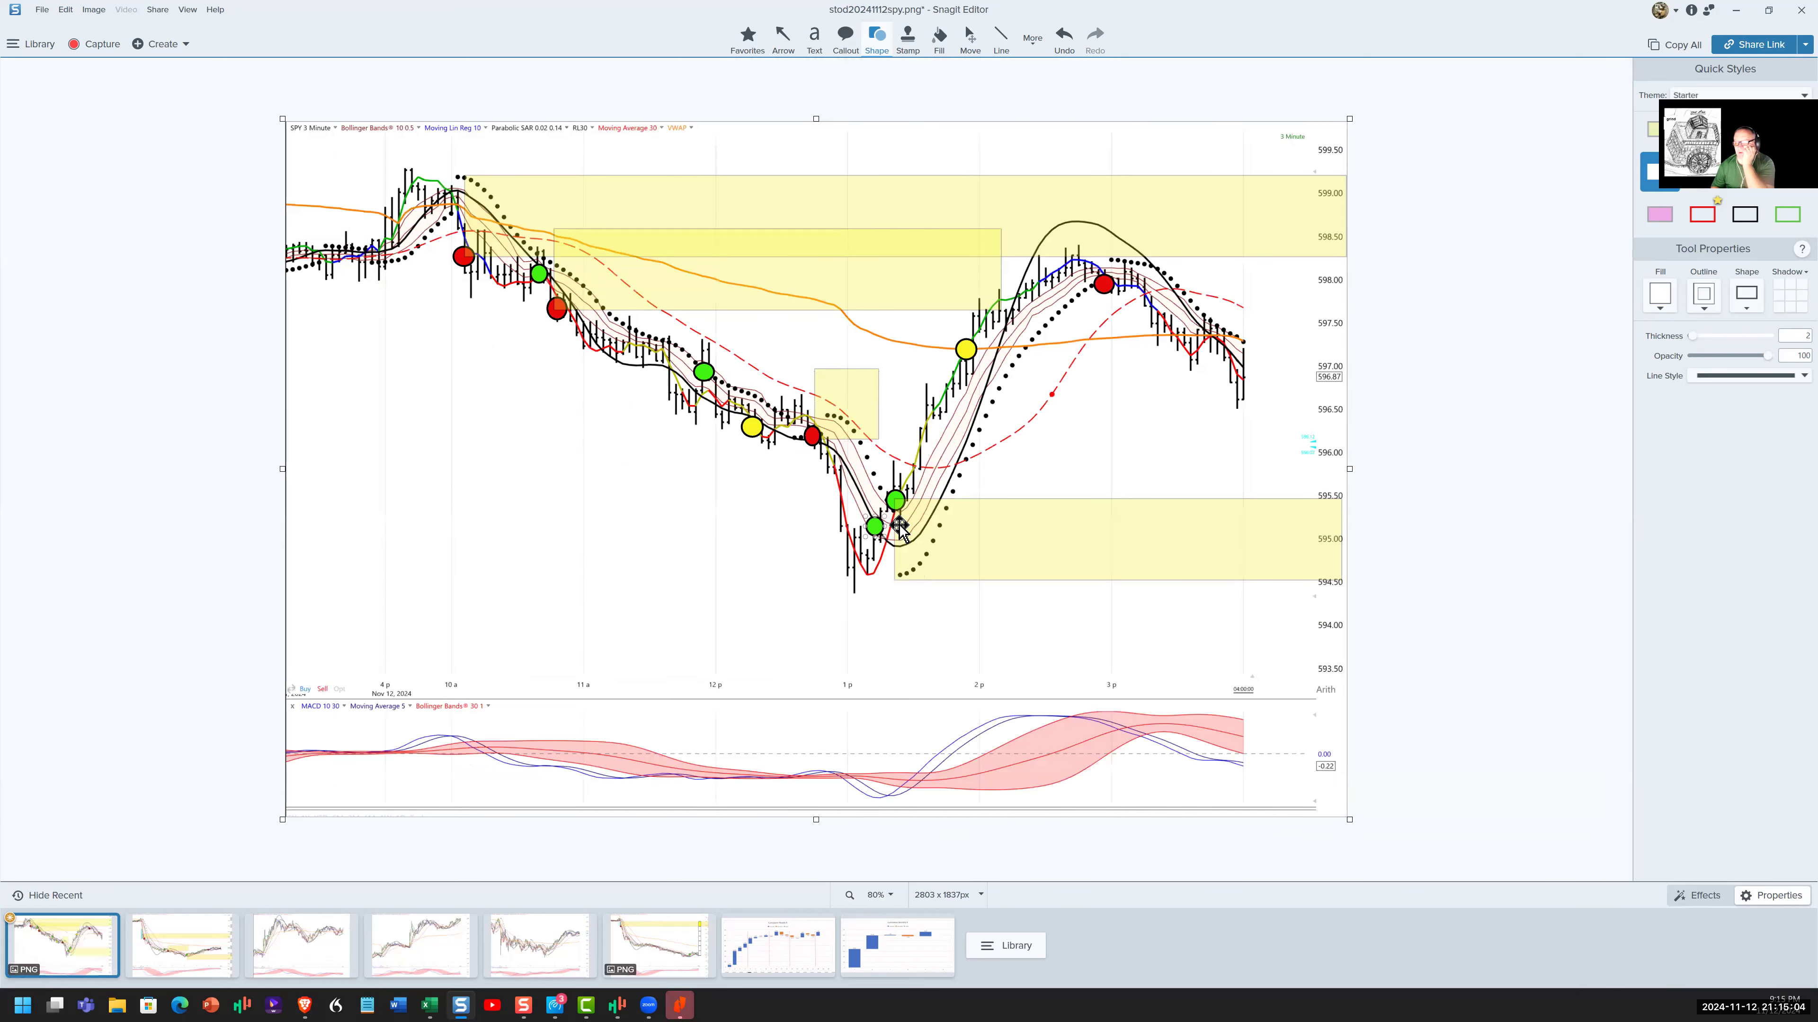
left_click(916, 503)
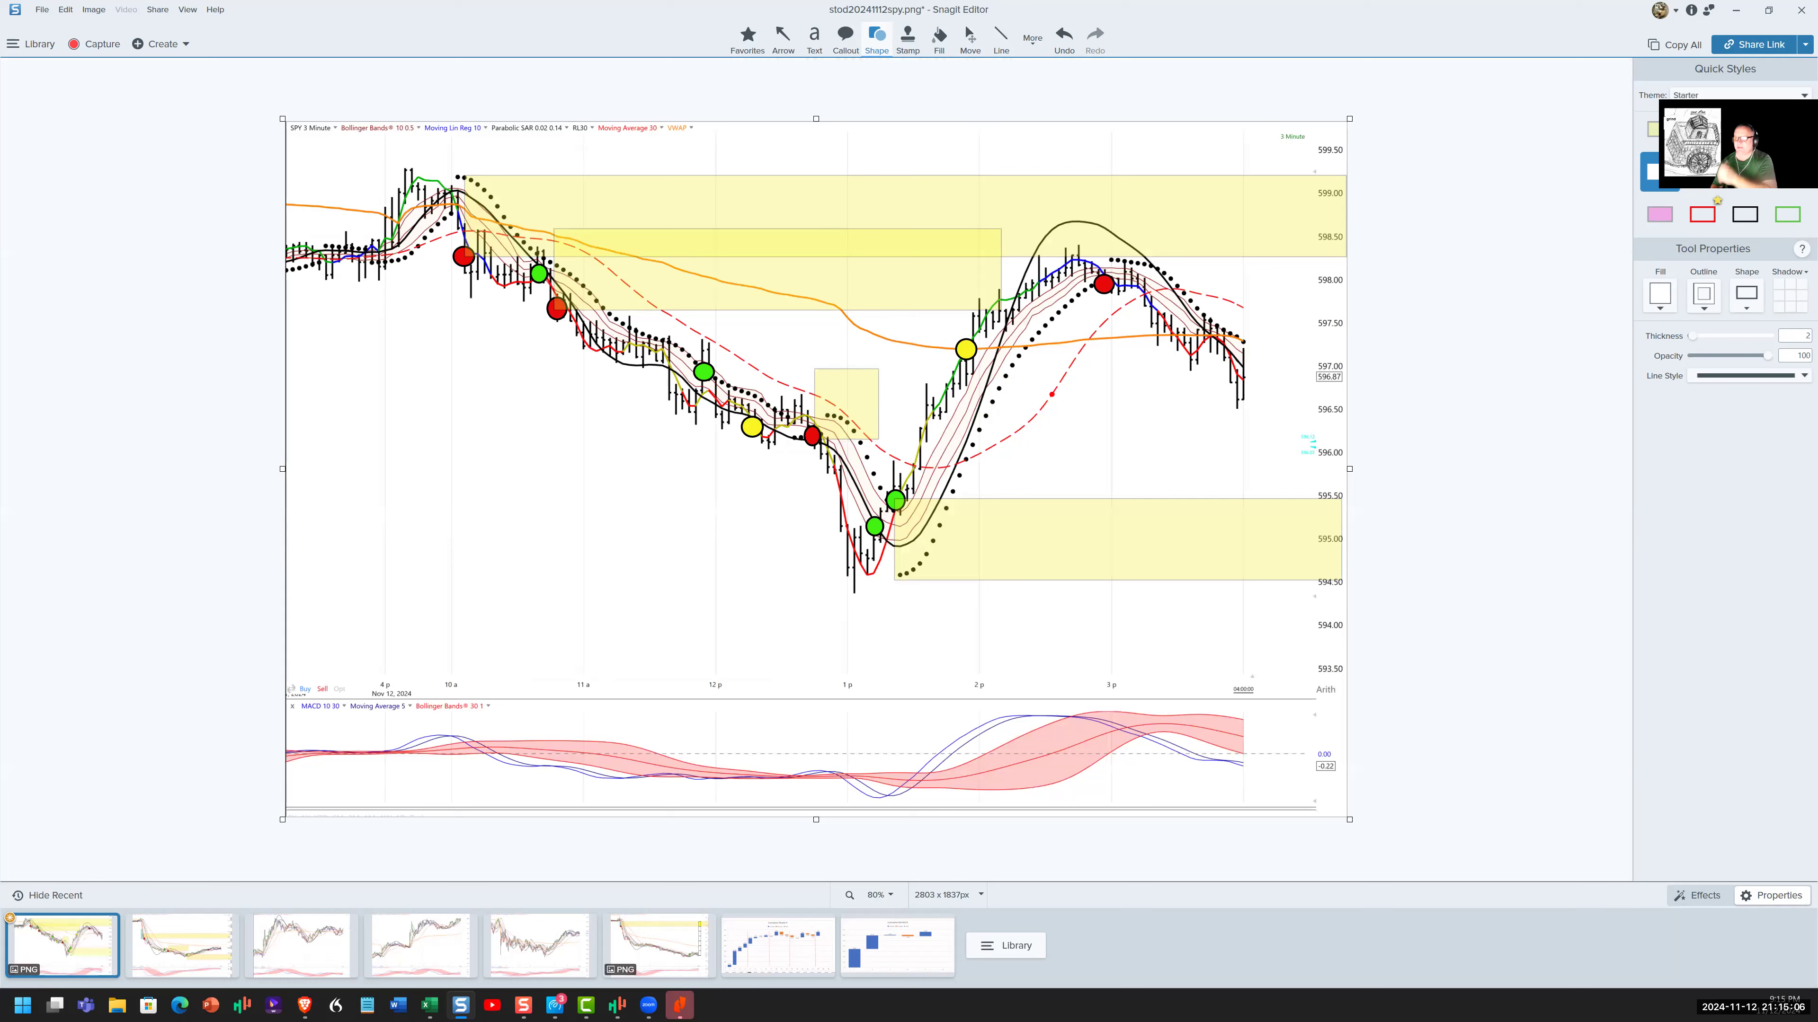
left_click(719, 158)
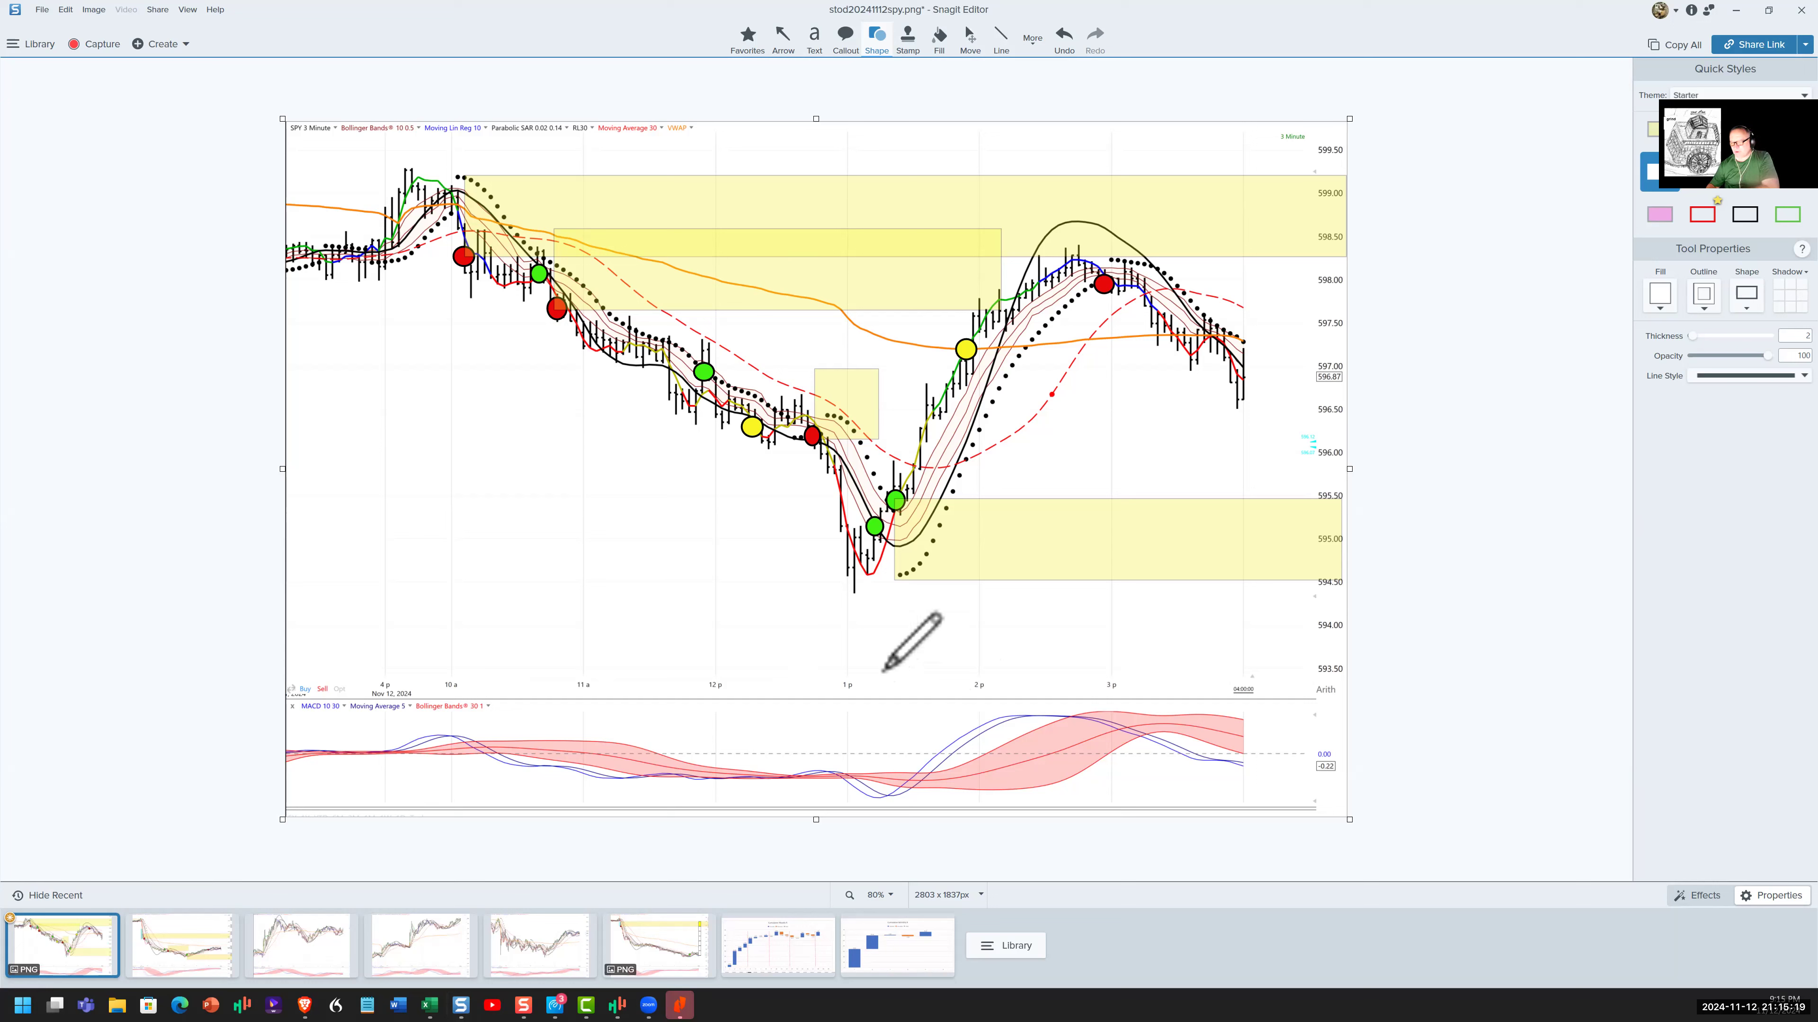
Step: Circle the 1 p label, the low and the green dot in blue, with a capped vertical line
left_click_drag(944, 666, 952, 653)
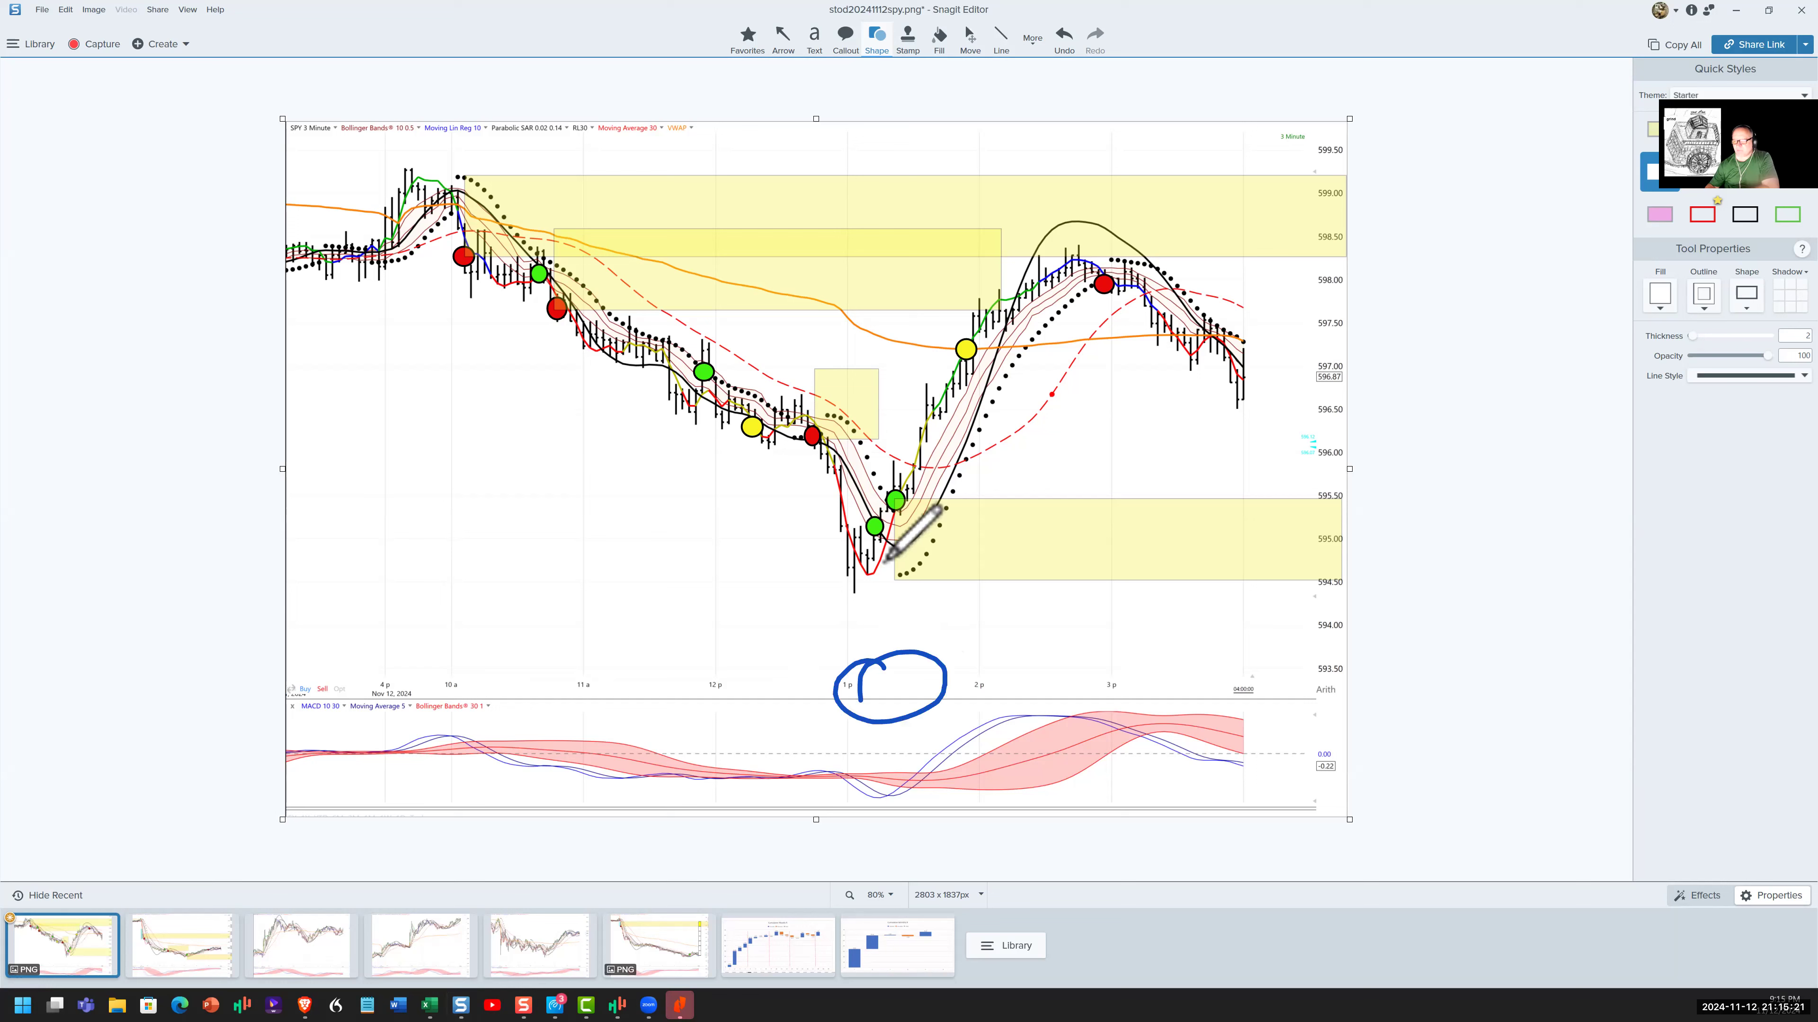
left_click_drag(886, 559, 885, 566)
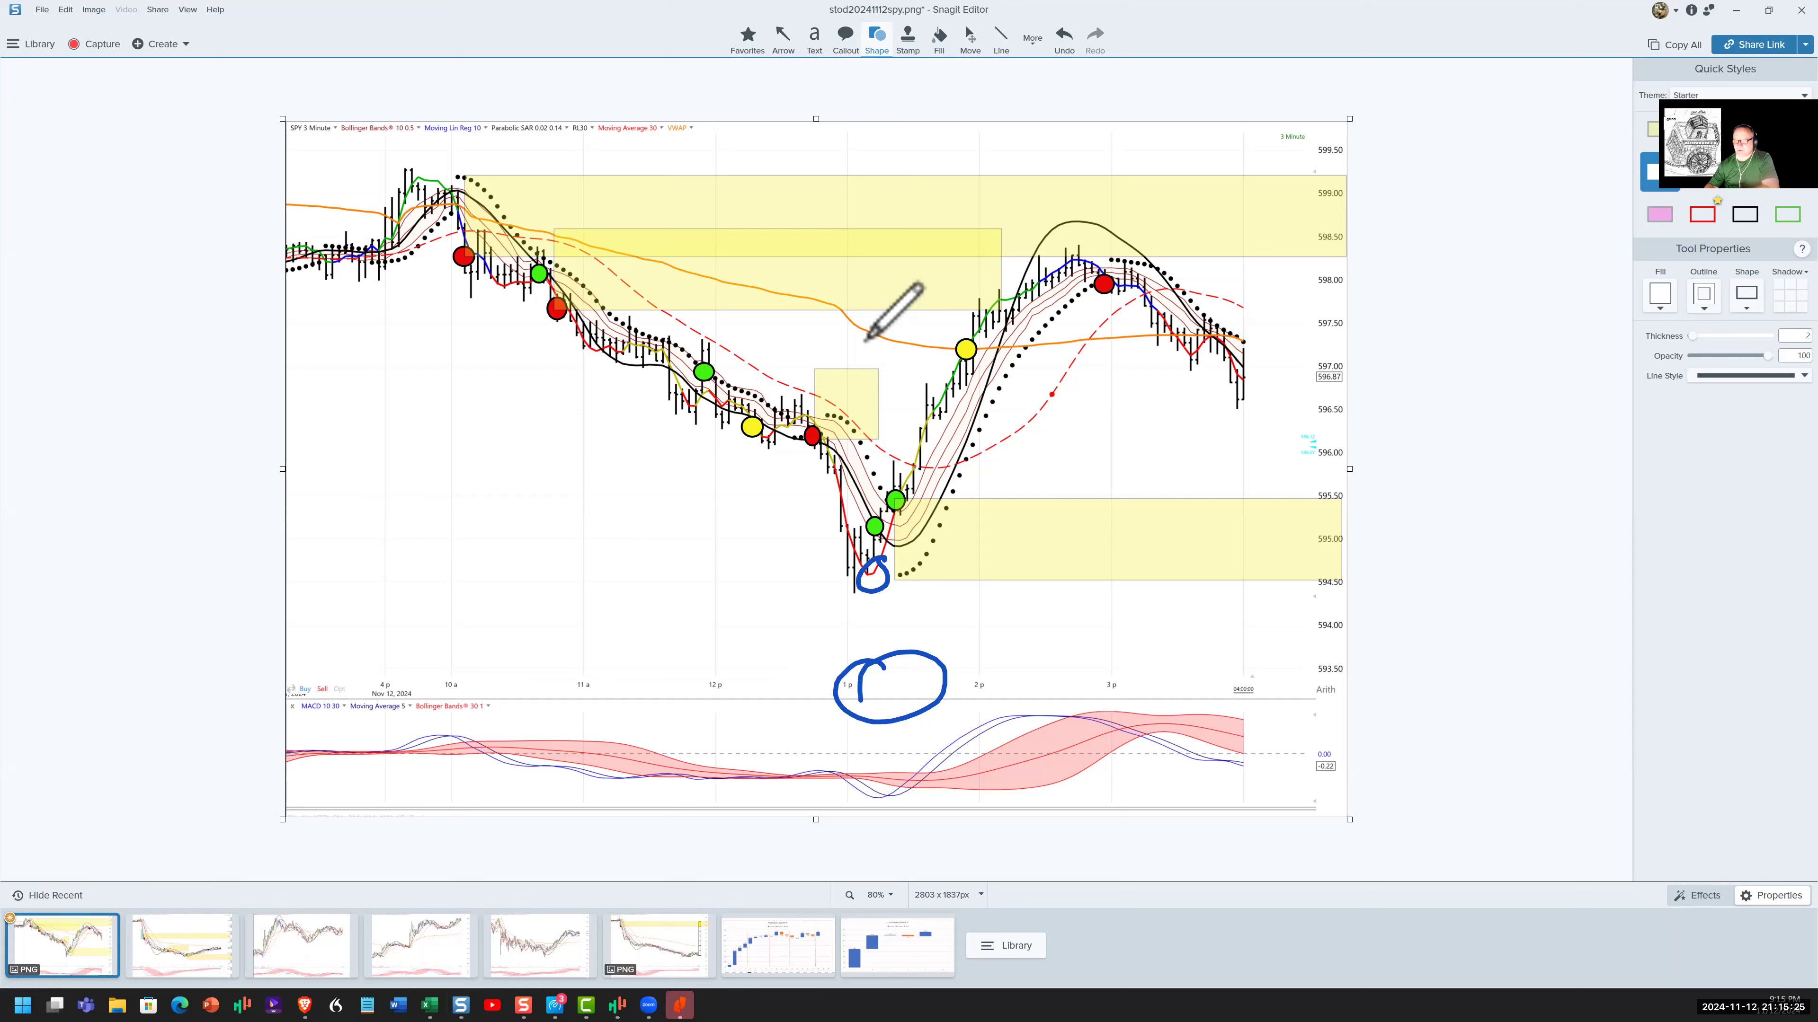
left_click_drag(874, 523, 868, 333)
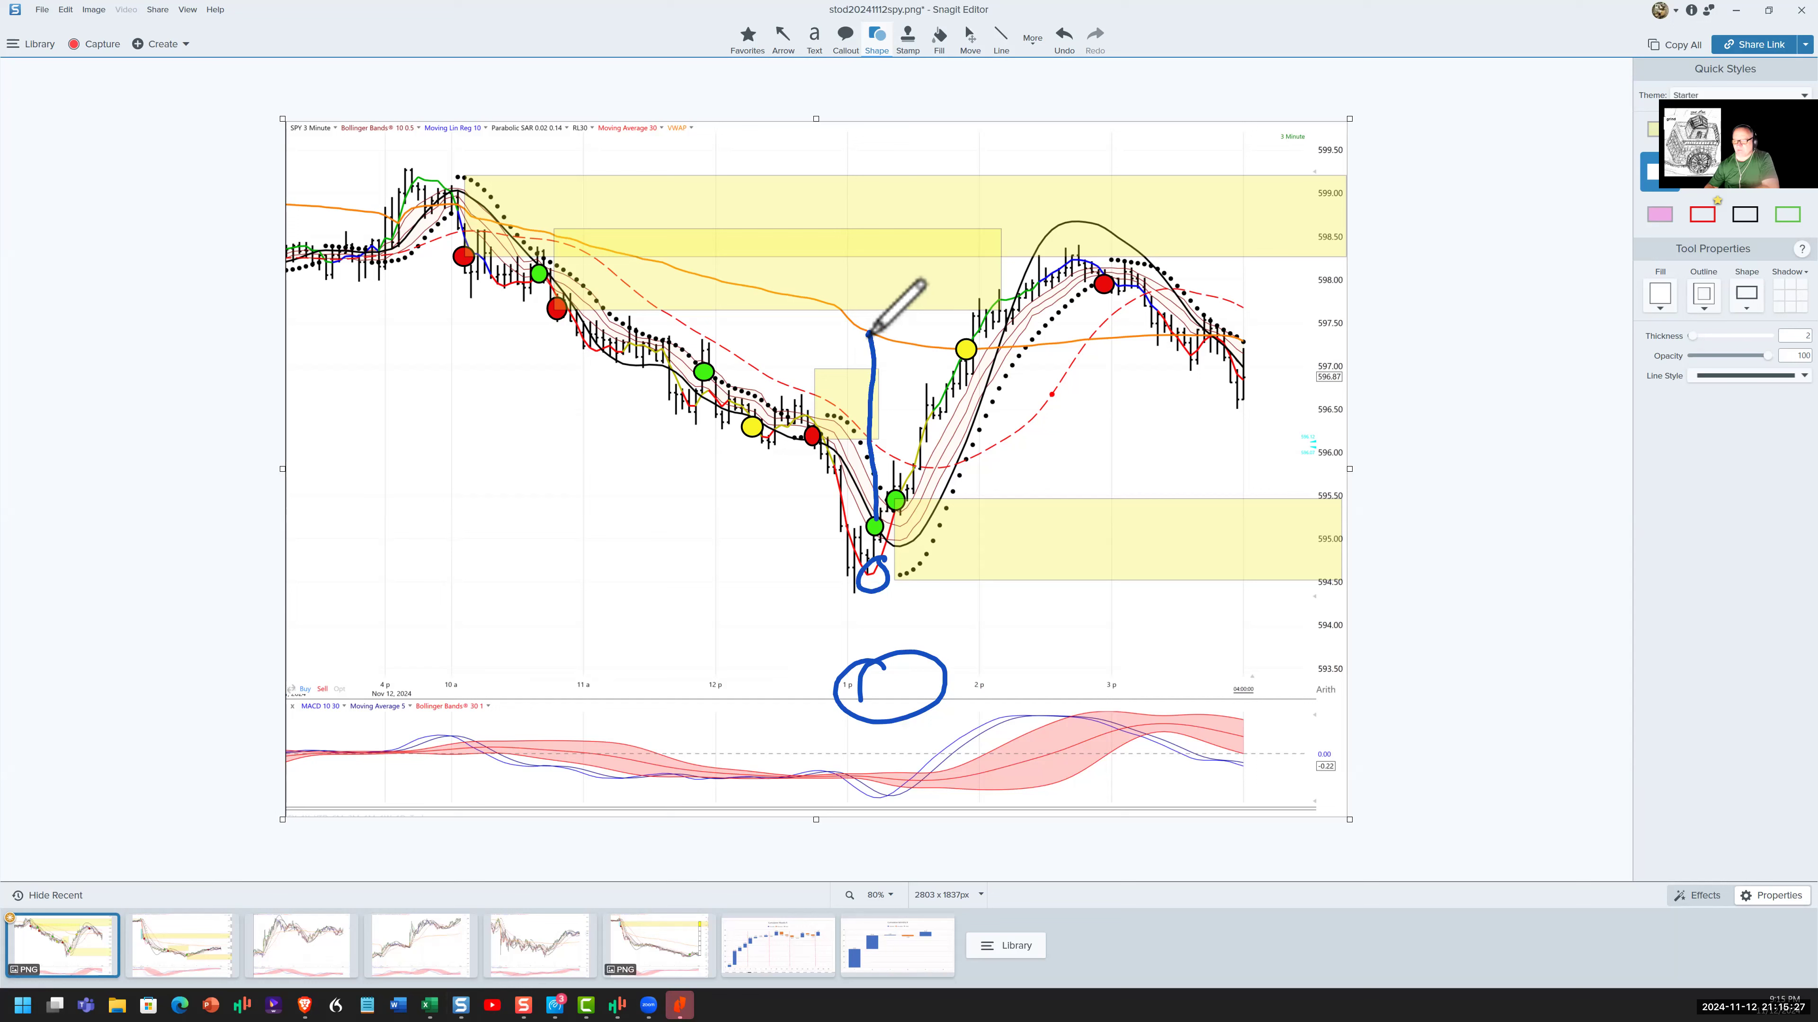
left_click_drag(874, 530, 909, 569)
left_click_drag(852, 334, 909, 344)
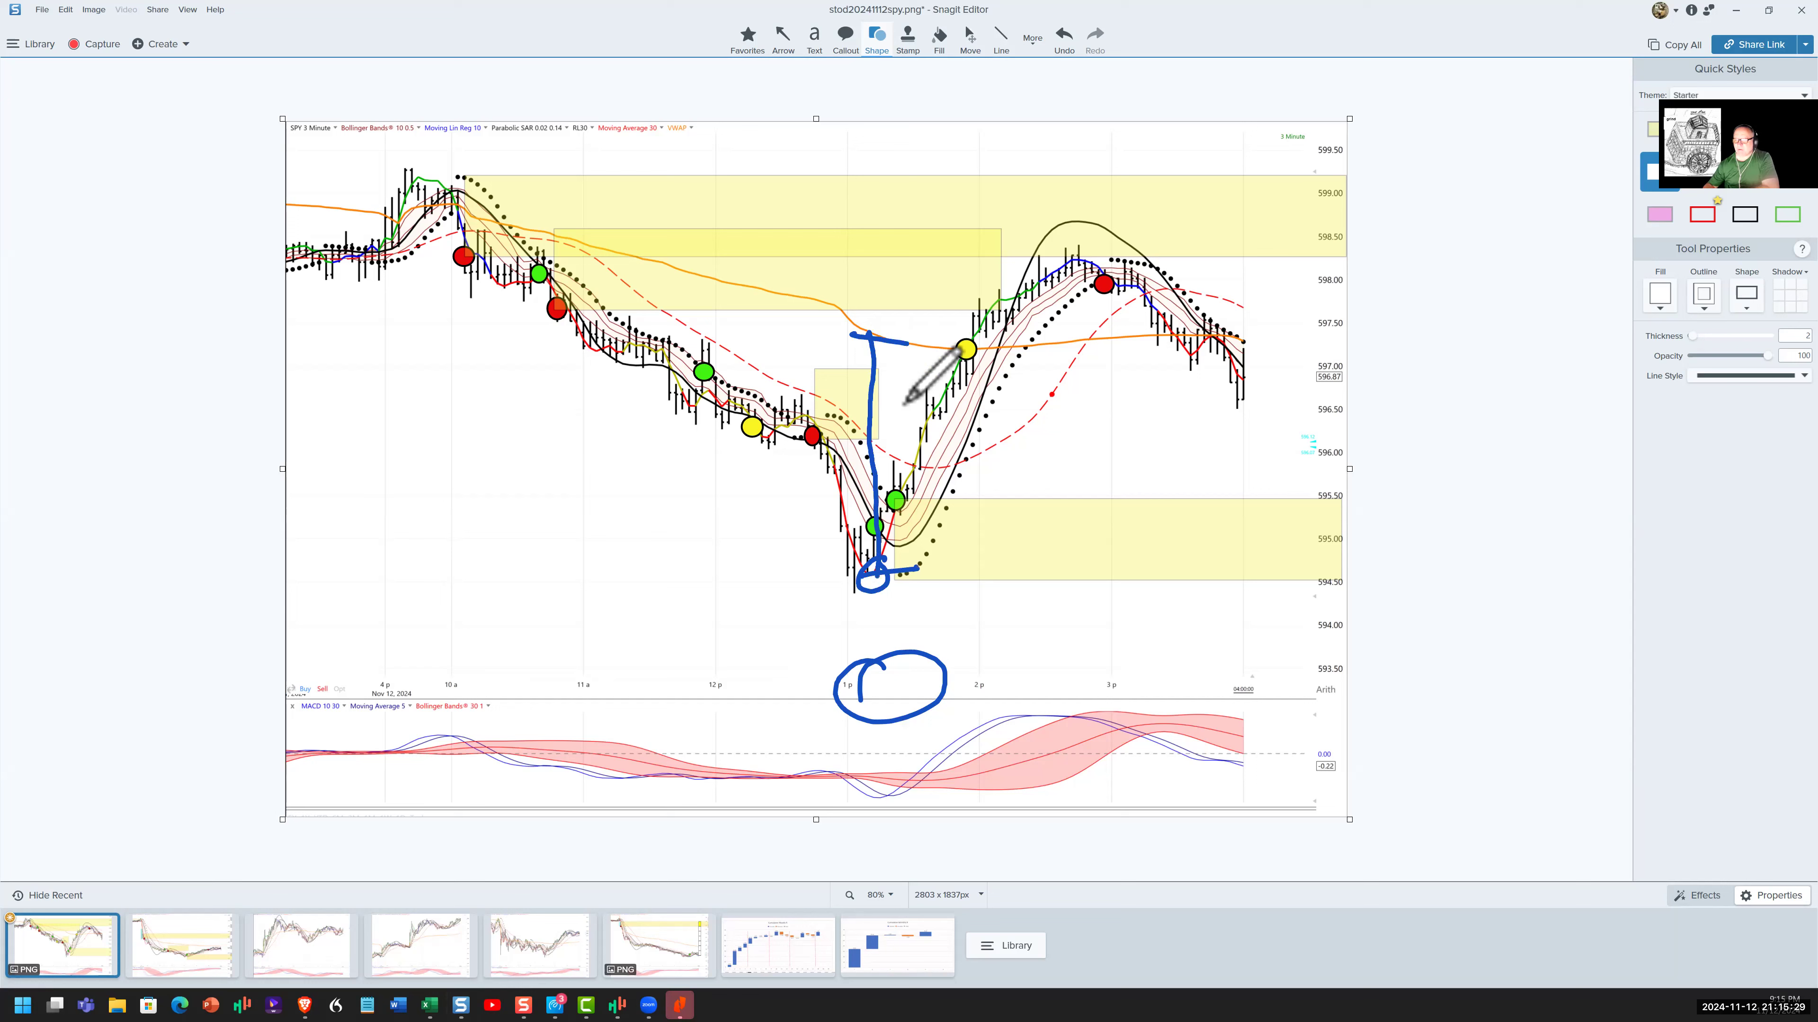
mouse_move(895, 510)
left_mouse_down()
mouse_move(900, 482)
mouse_move(903, 508)
left_mouse_up()
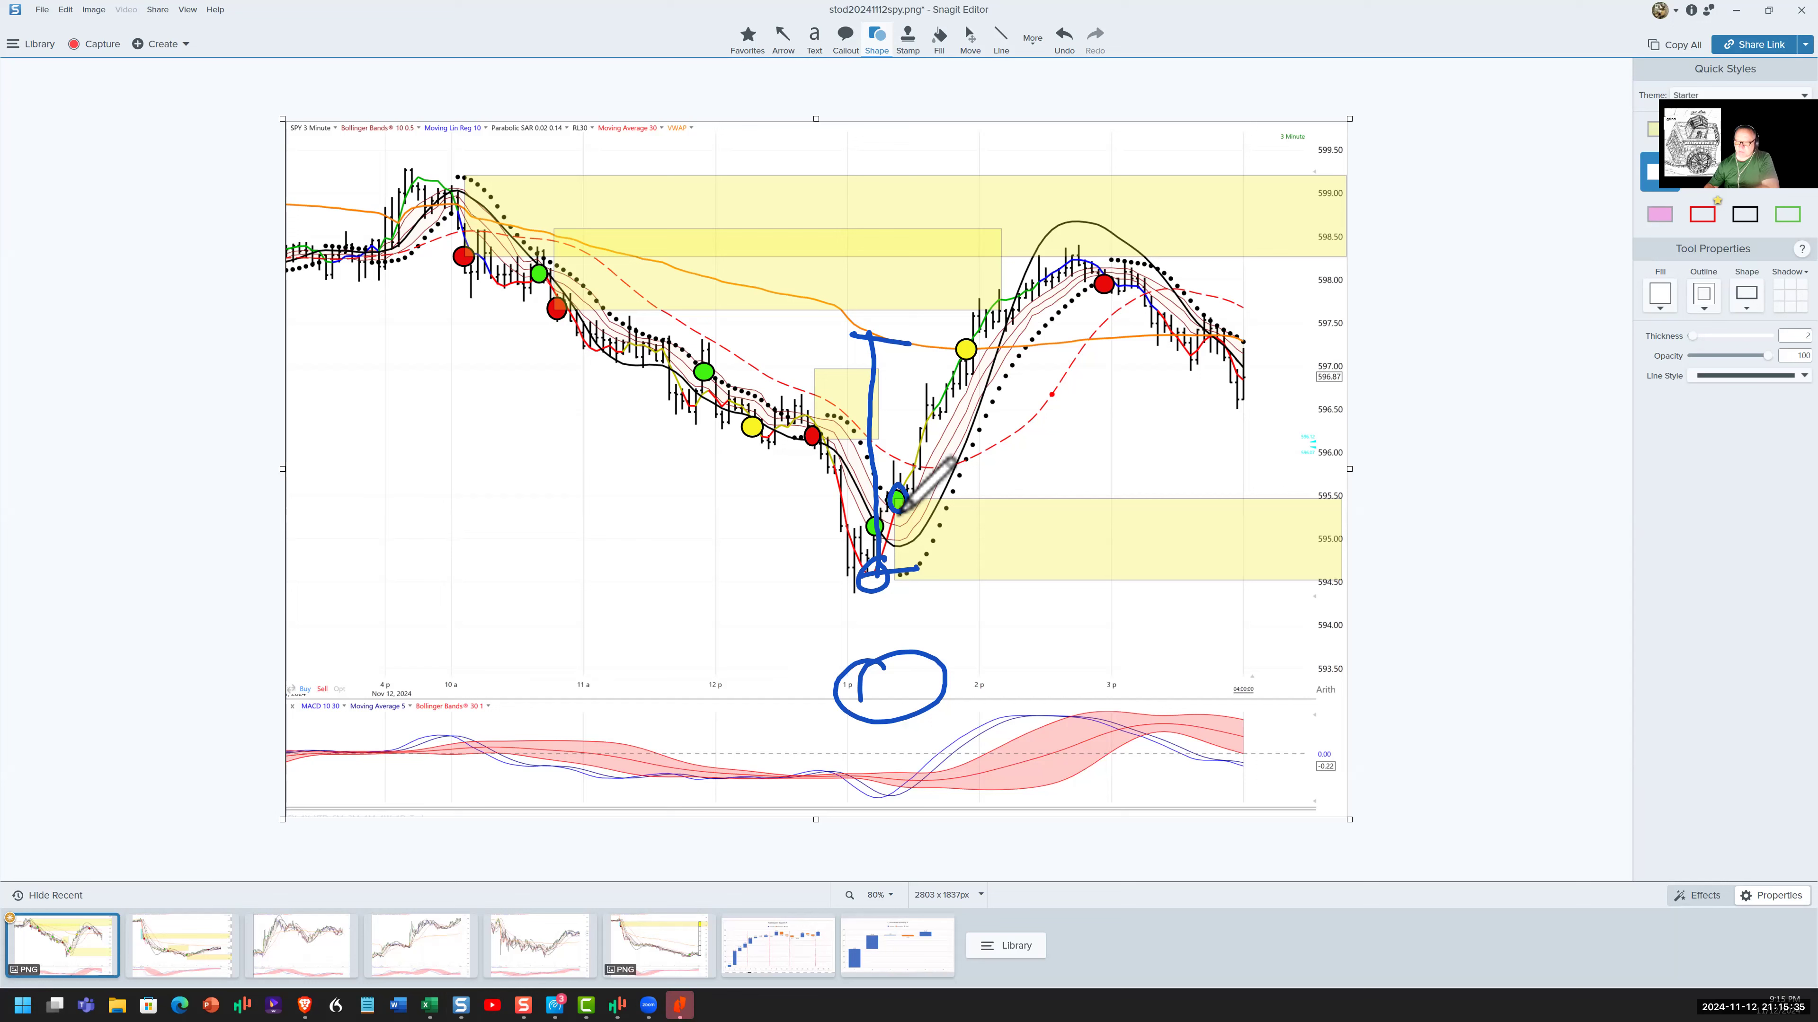
left_click_drag(899, 509, 935, 583)
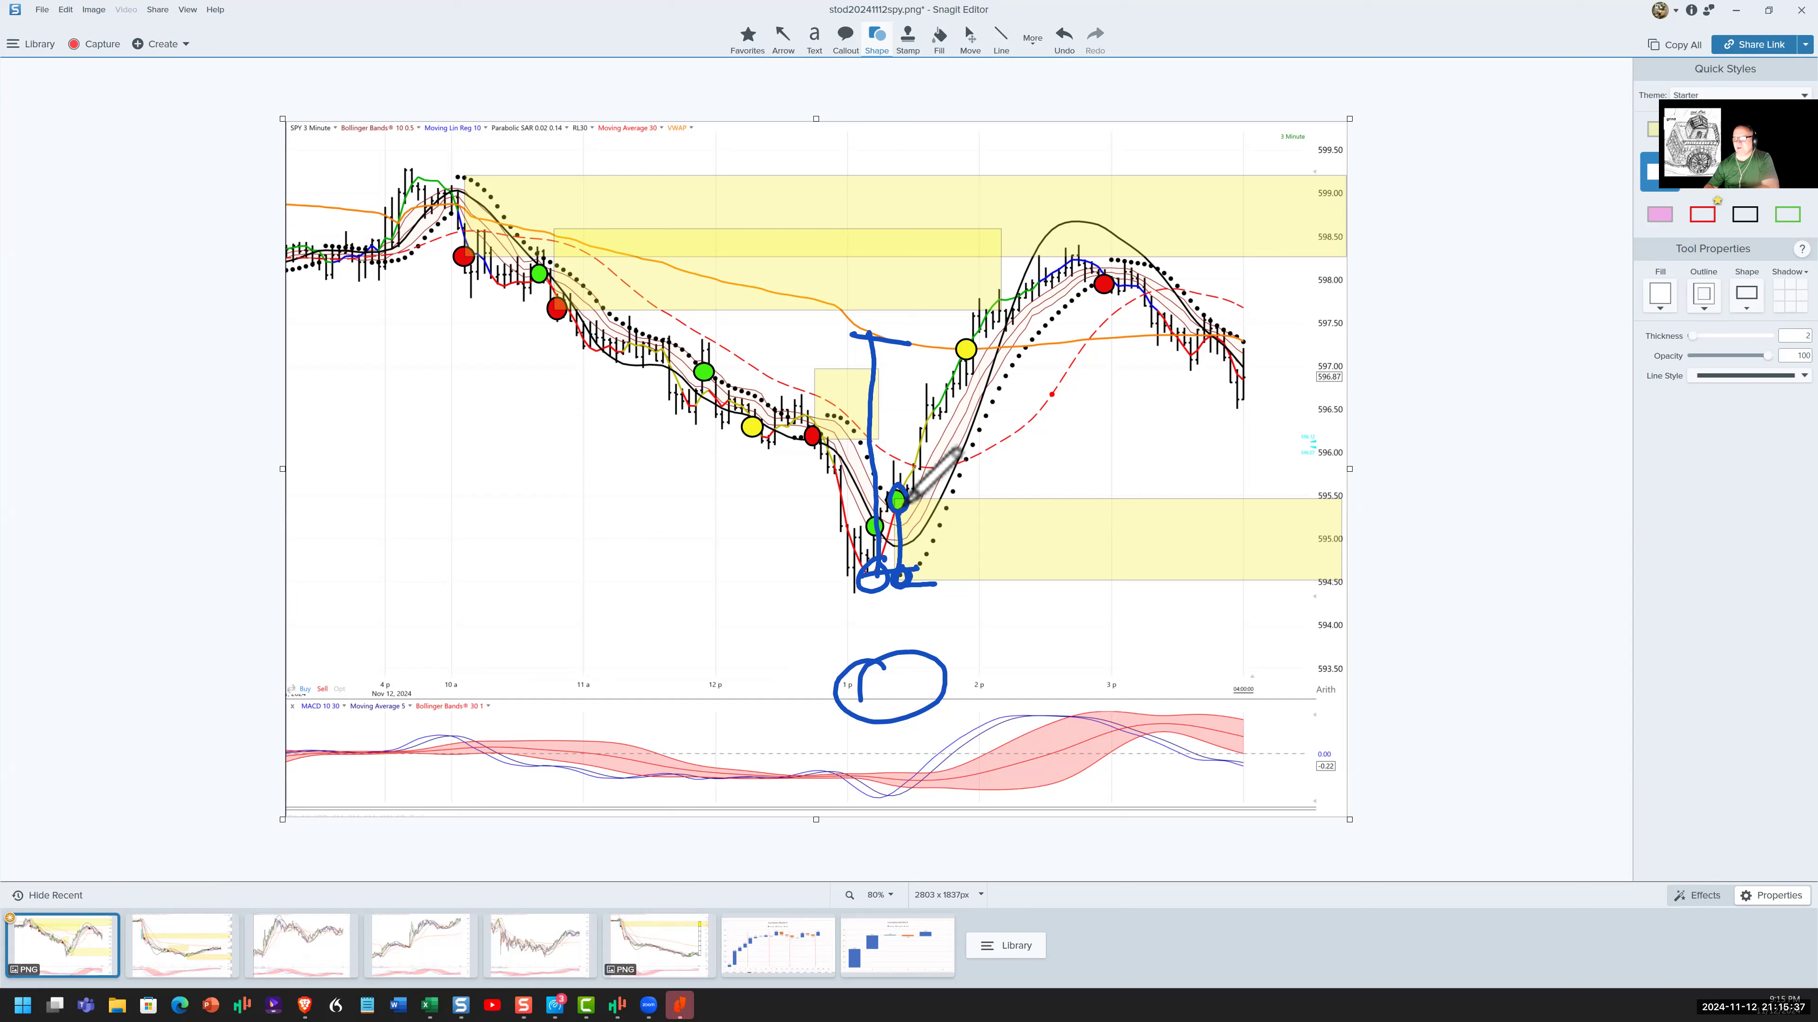
Step: Trace the rally to the red-dot peak, circle the 3 p label, add a down arrow, then clear the ink
mouse_move(903, 501)
left_mouse_down()
mouse_move(970, 344)
mouse_move(924, 353)
left_mouse_up()
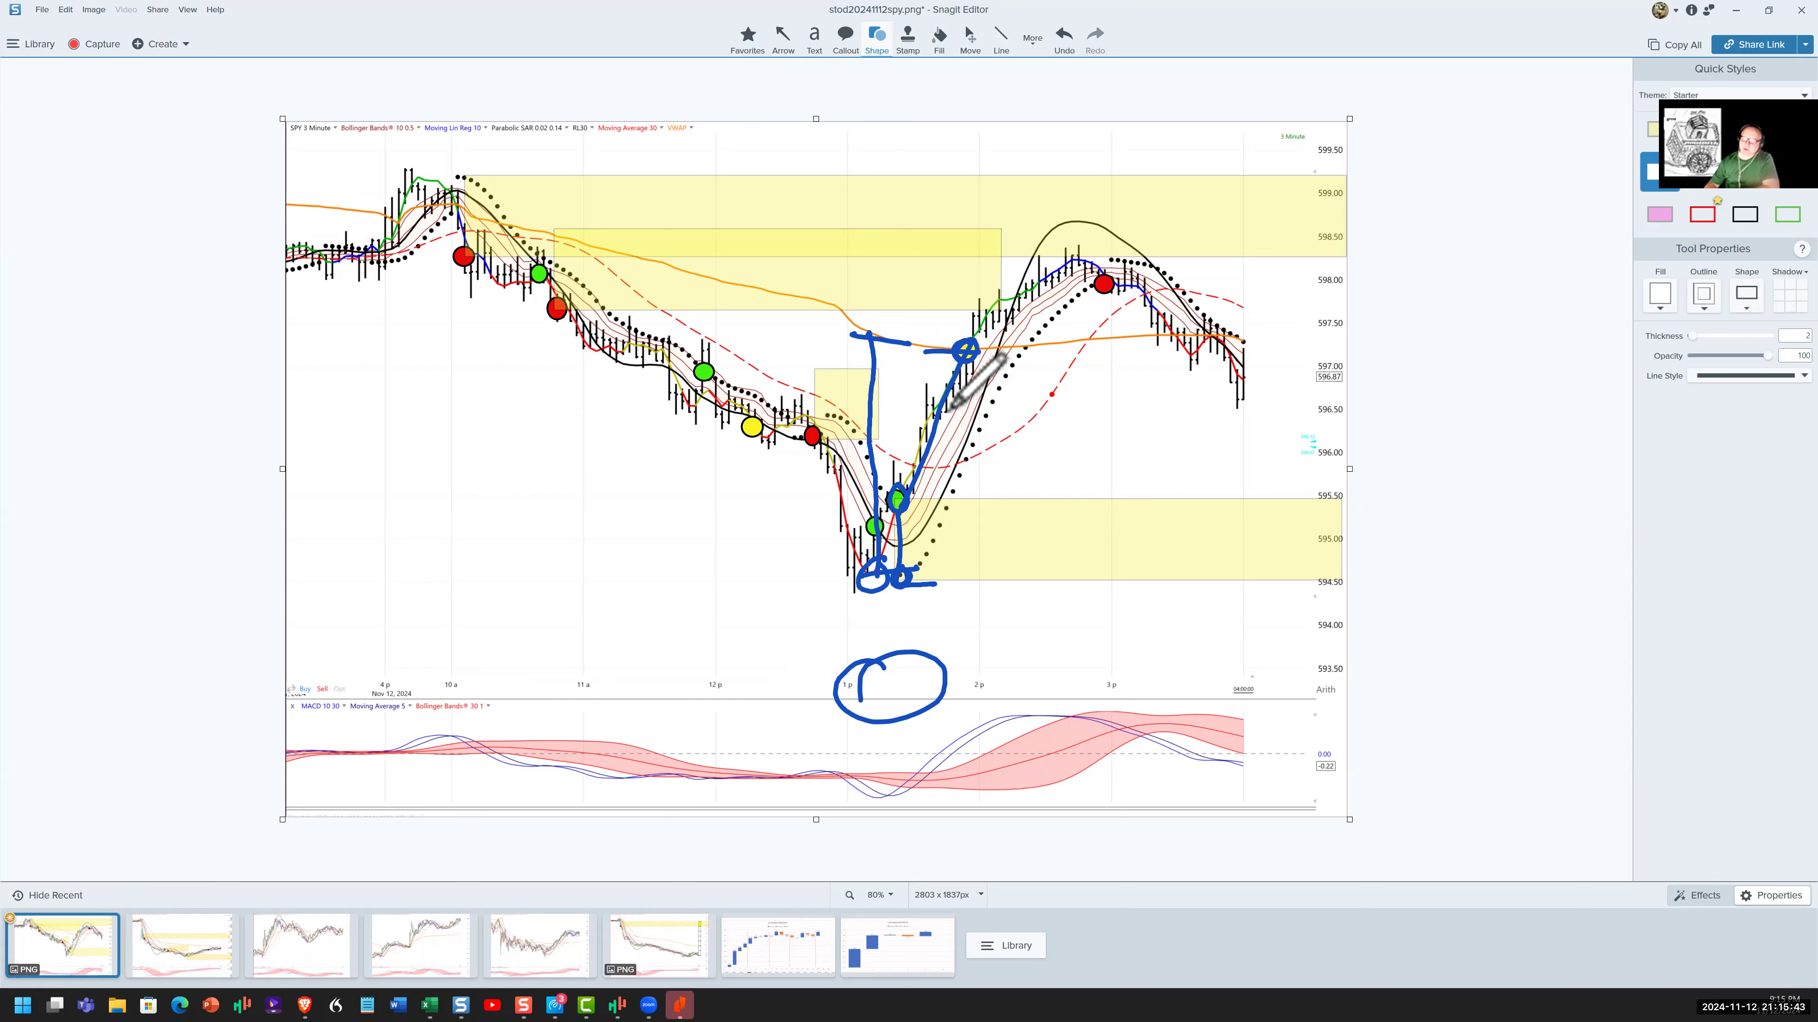
left_click_drag(937, 428, 1005, 303)
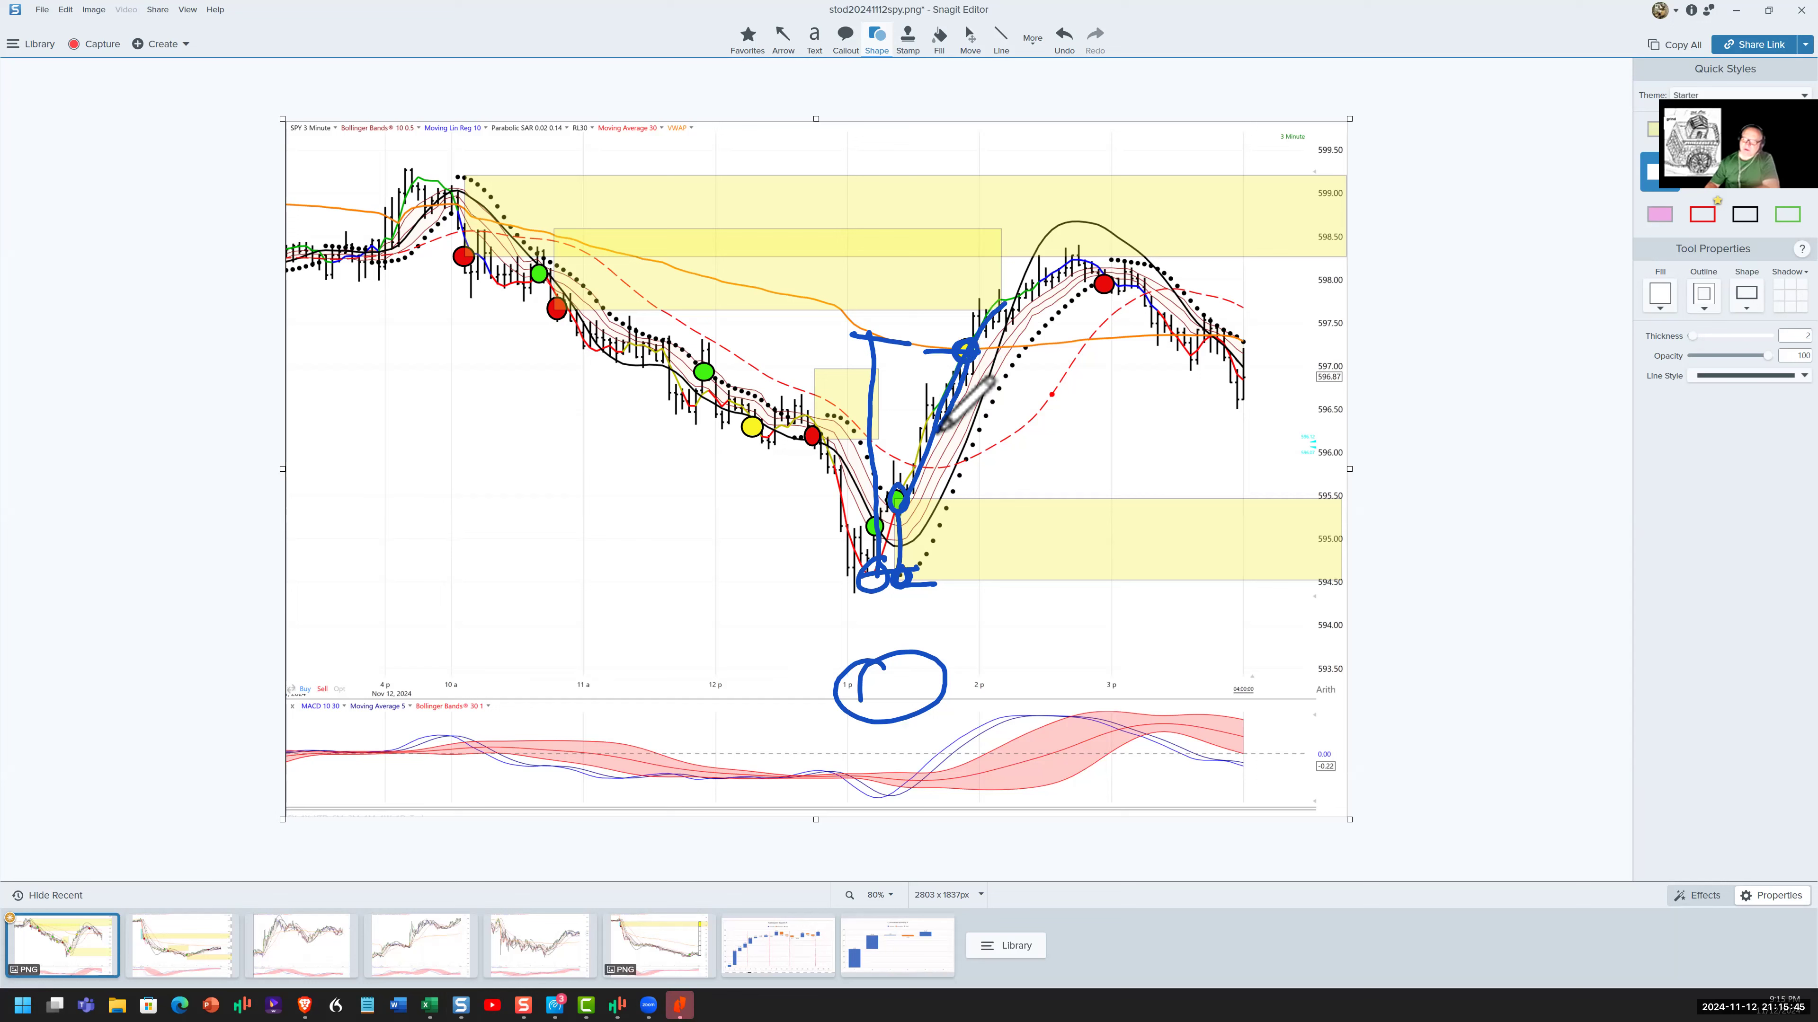
left_click_drag(937, 428, 1088, 255)
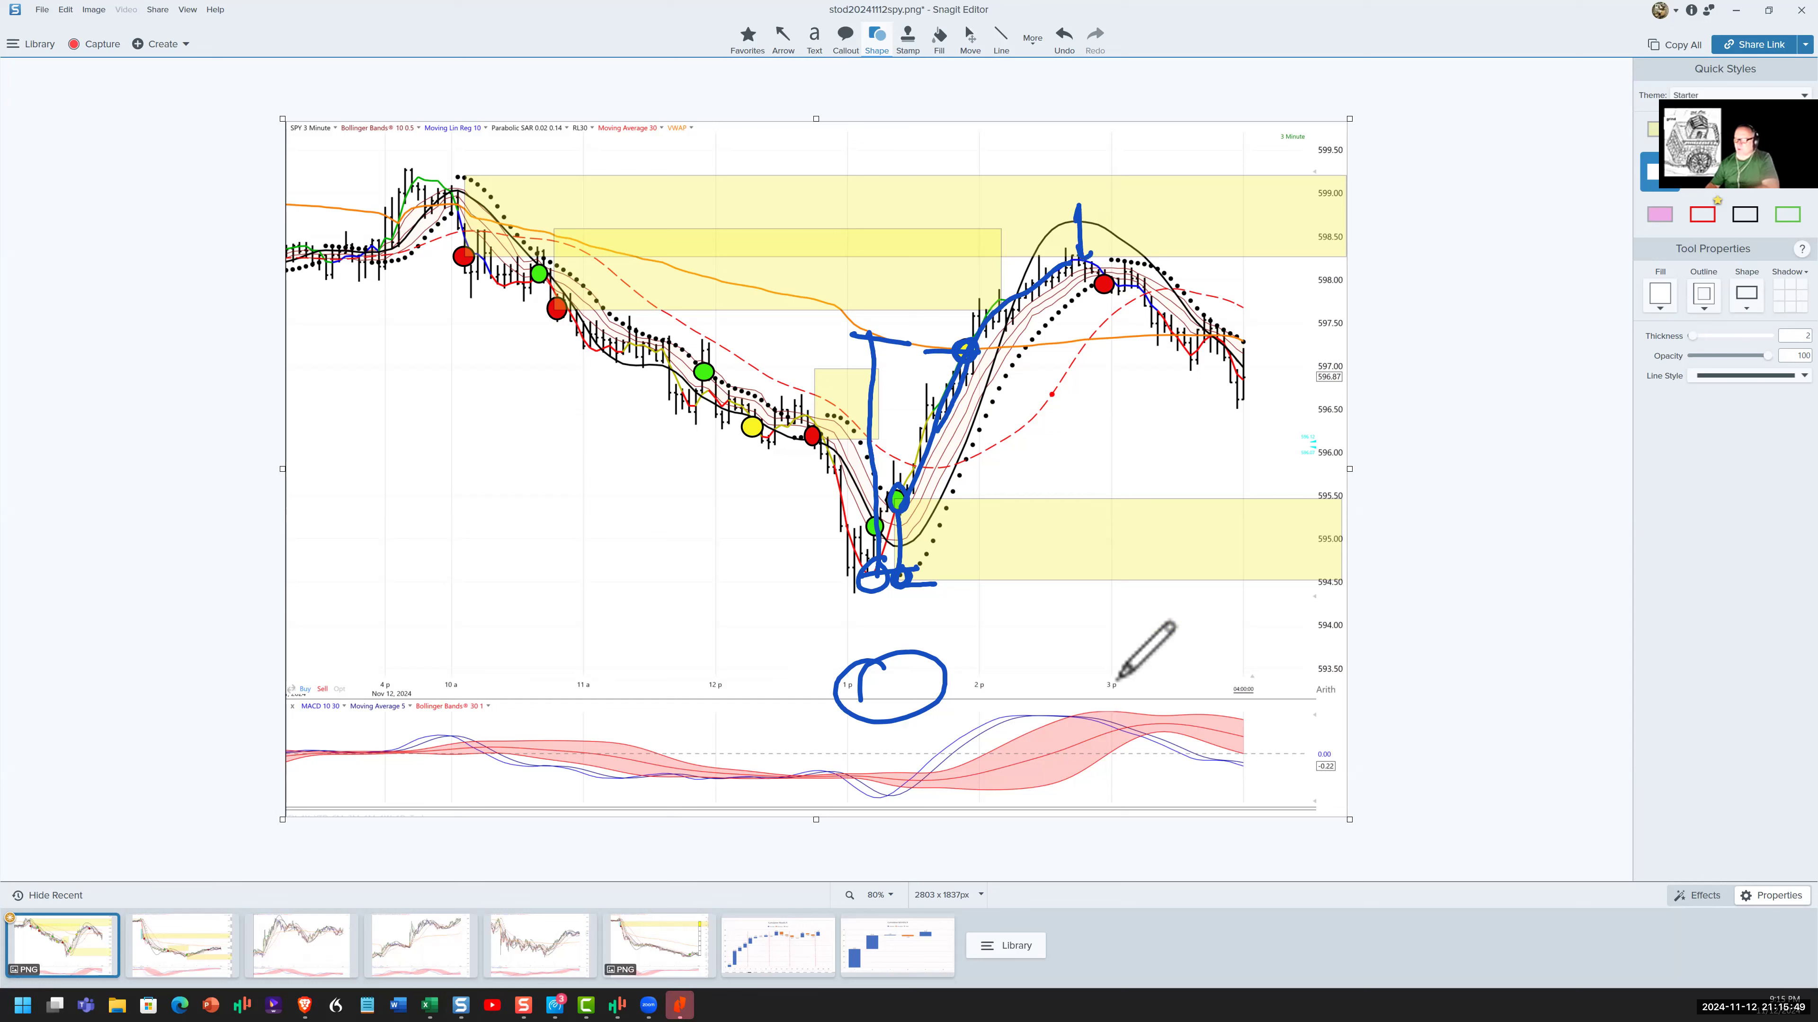
left_click_drag(1116, 663, 1113, 665)
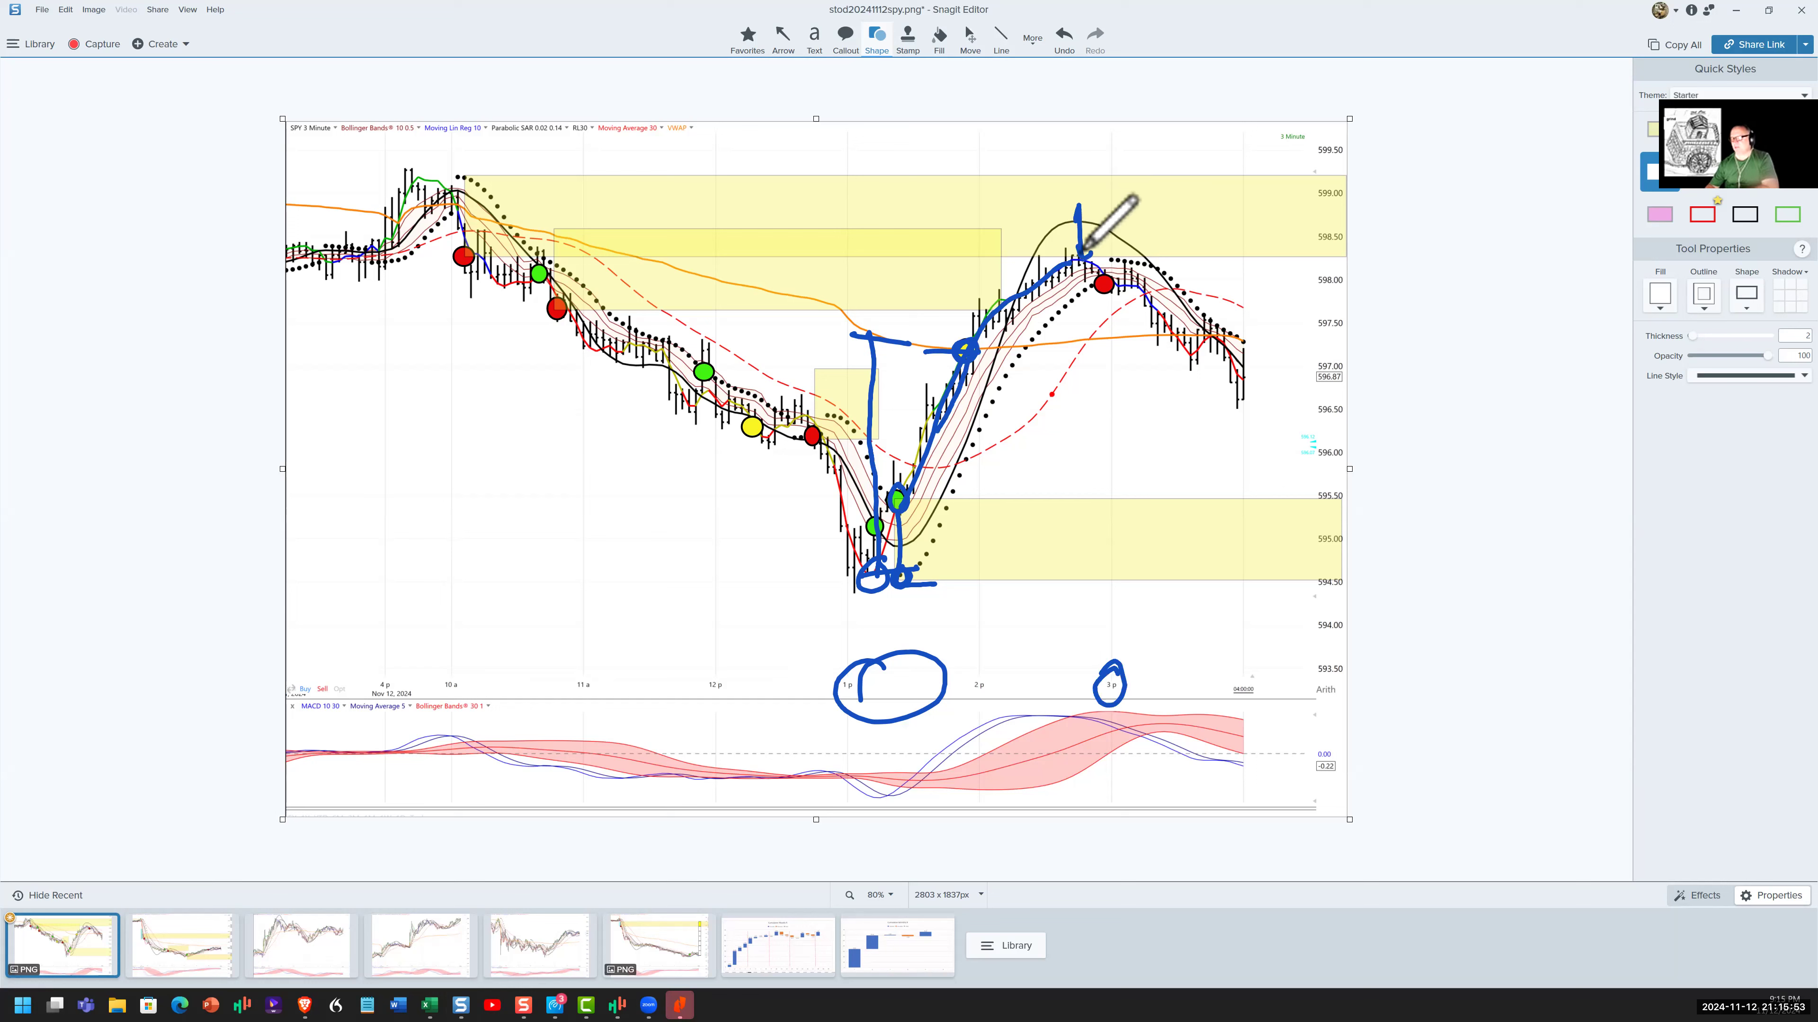
left_click_drag(1082, 252, 1099, 274)
left_click_drag(924, 562, 1095, 296)
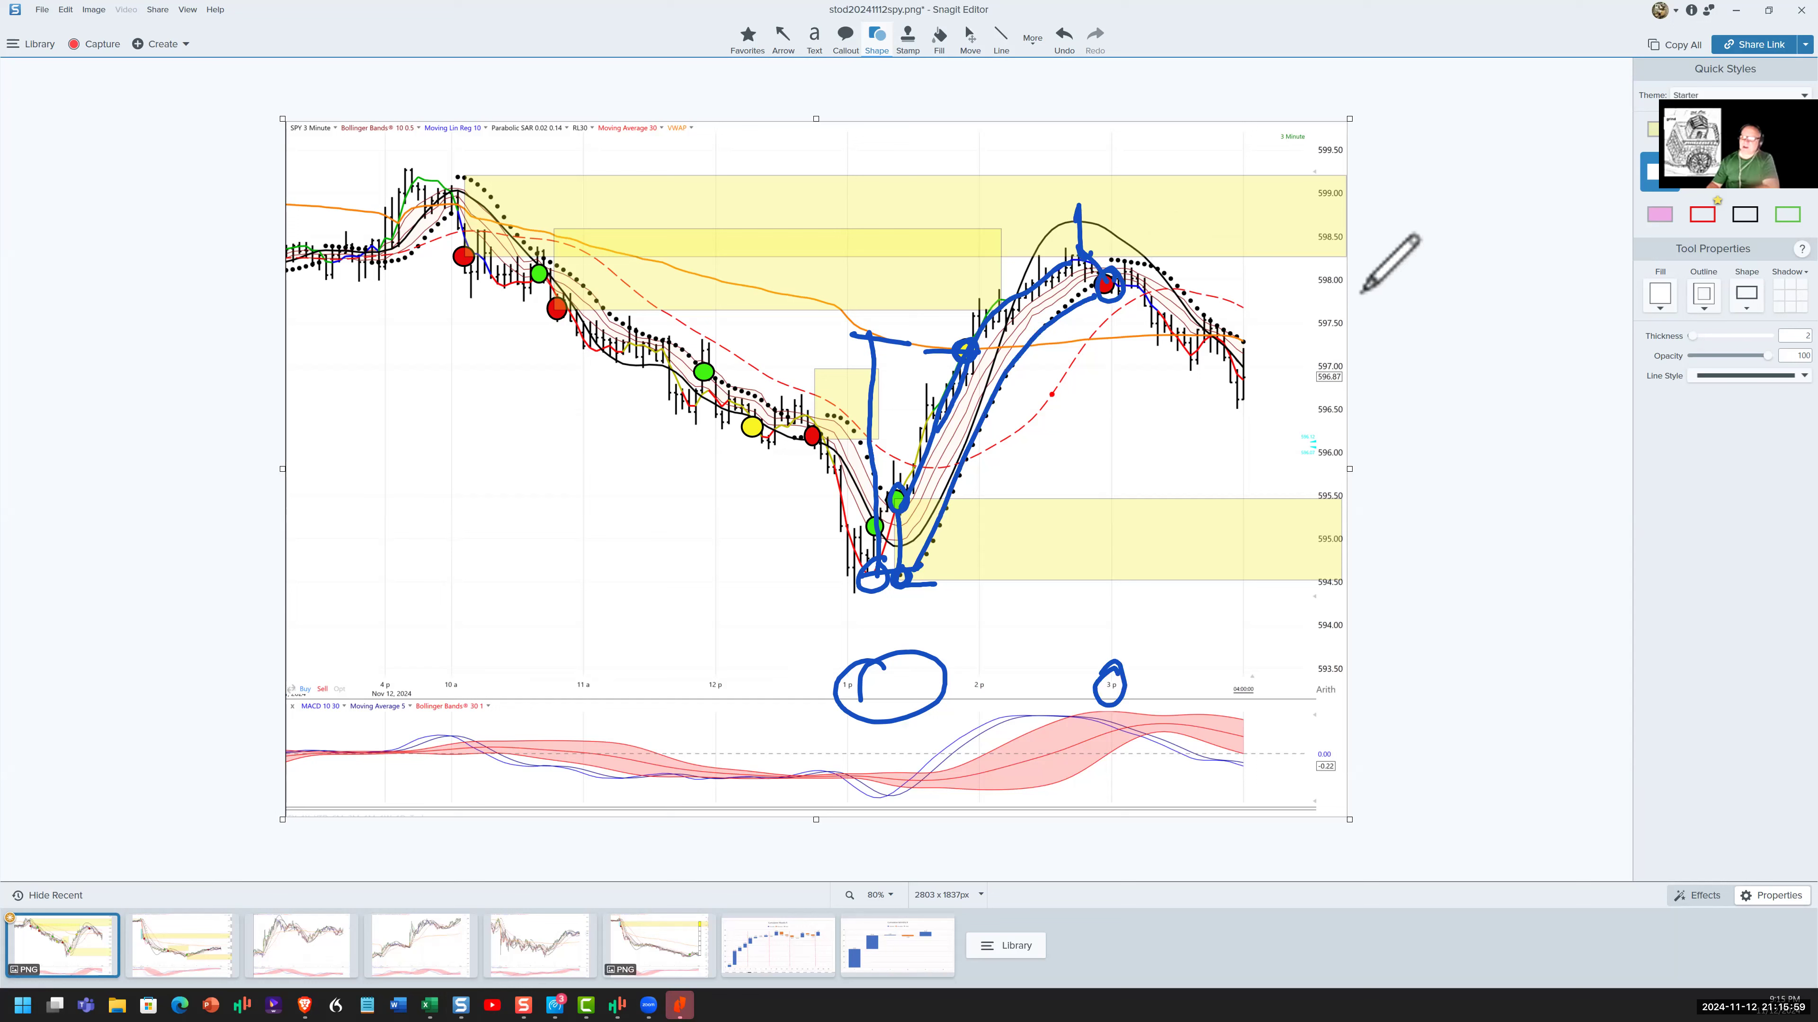
mouse_move(1120, 269)
left_mouse_down()
mouse_move(1159, 340)
mouse_move(1249, 379)
left_mouse_up()
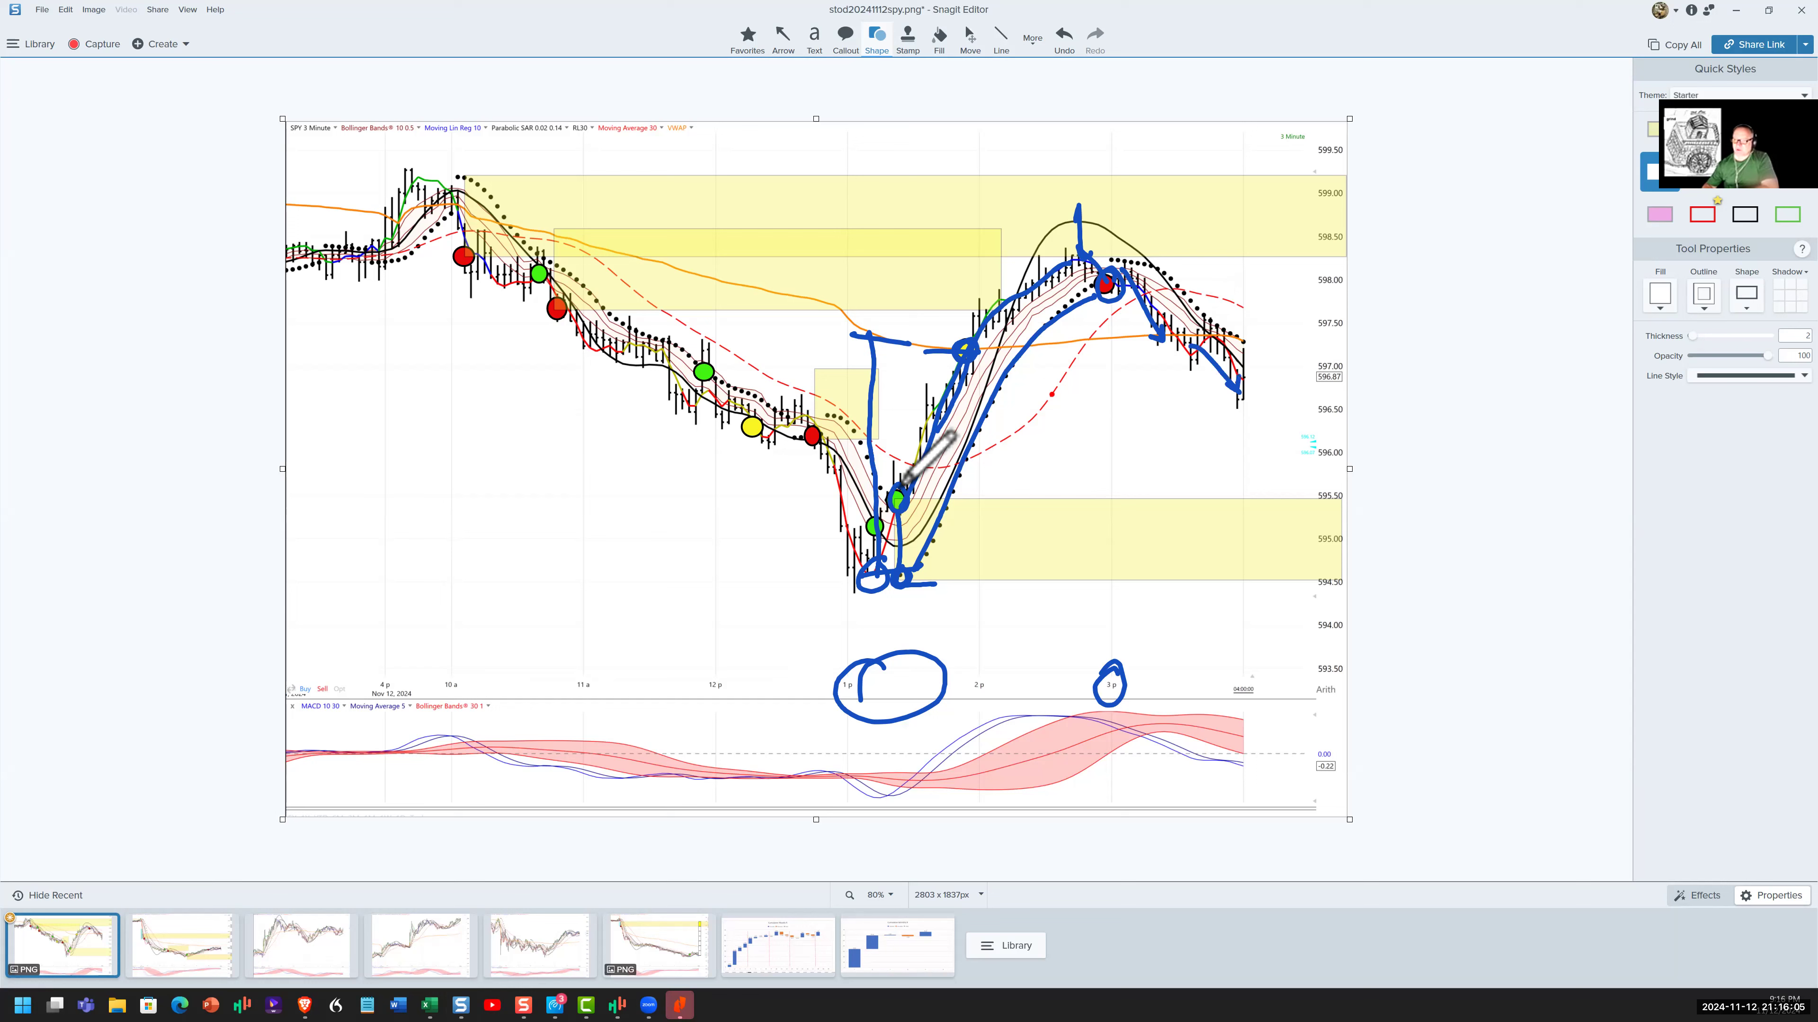
left_click_drag(900, 487, 1102, 265)
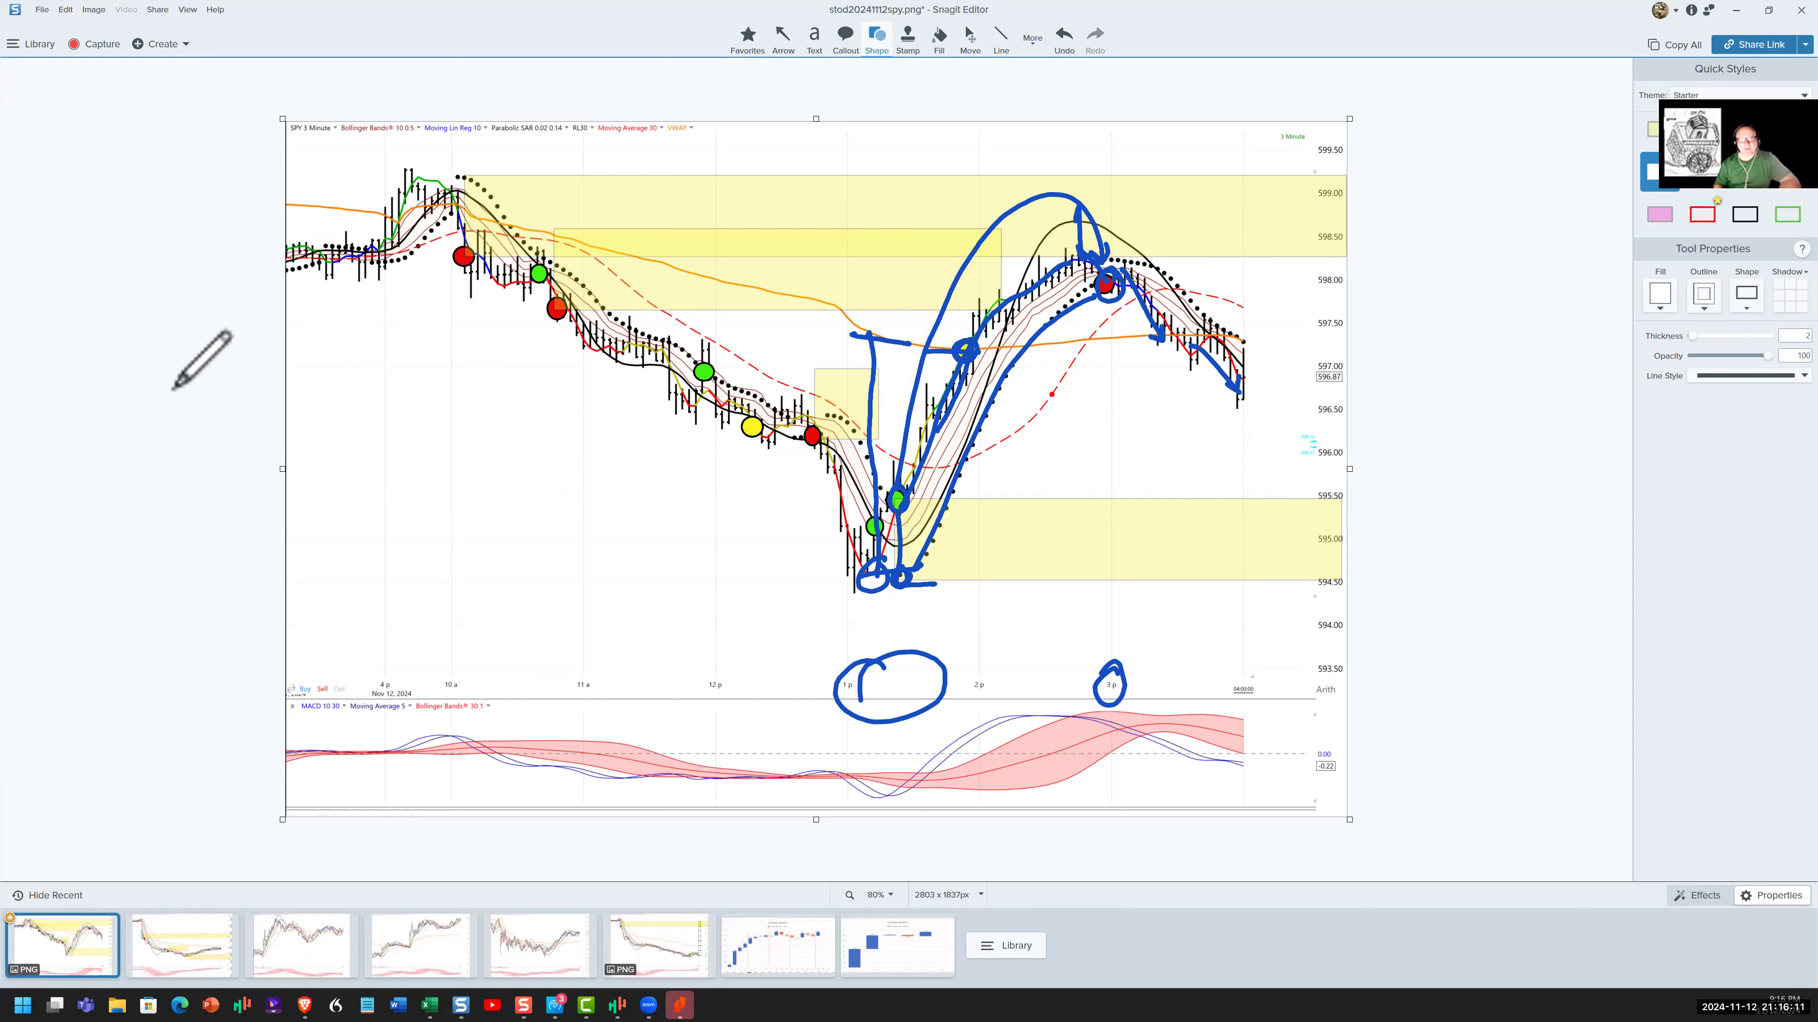
key("Escape")
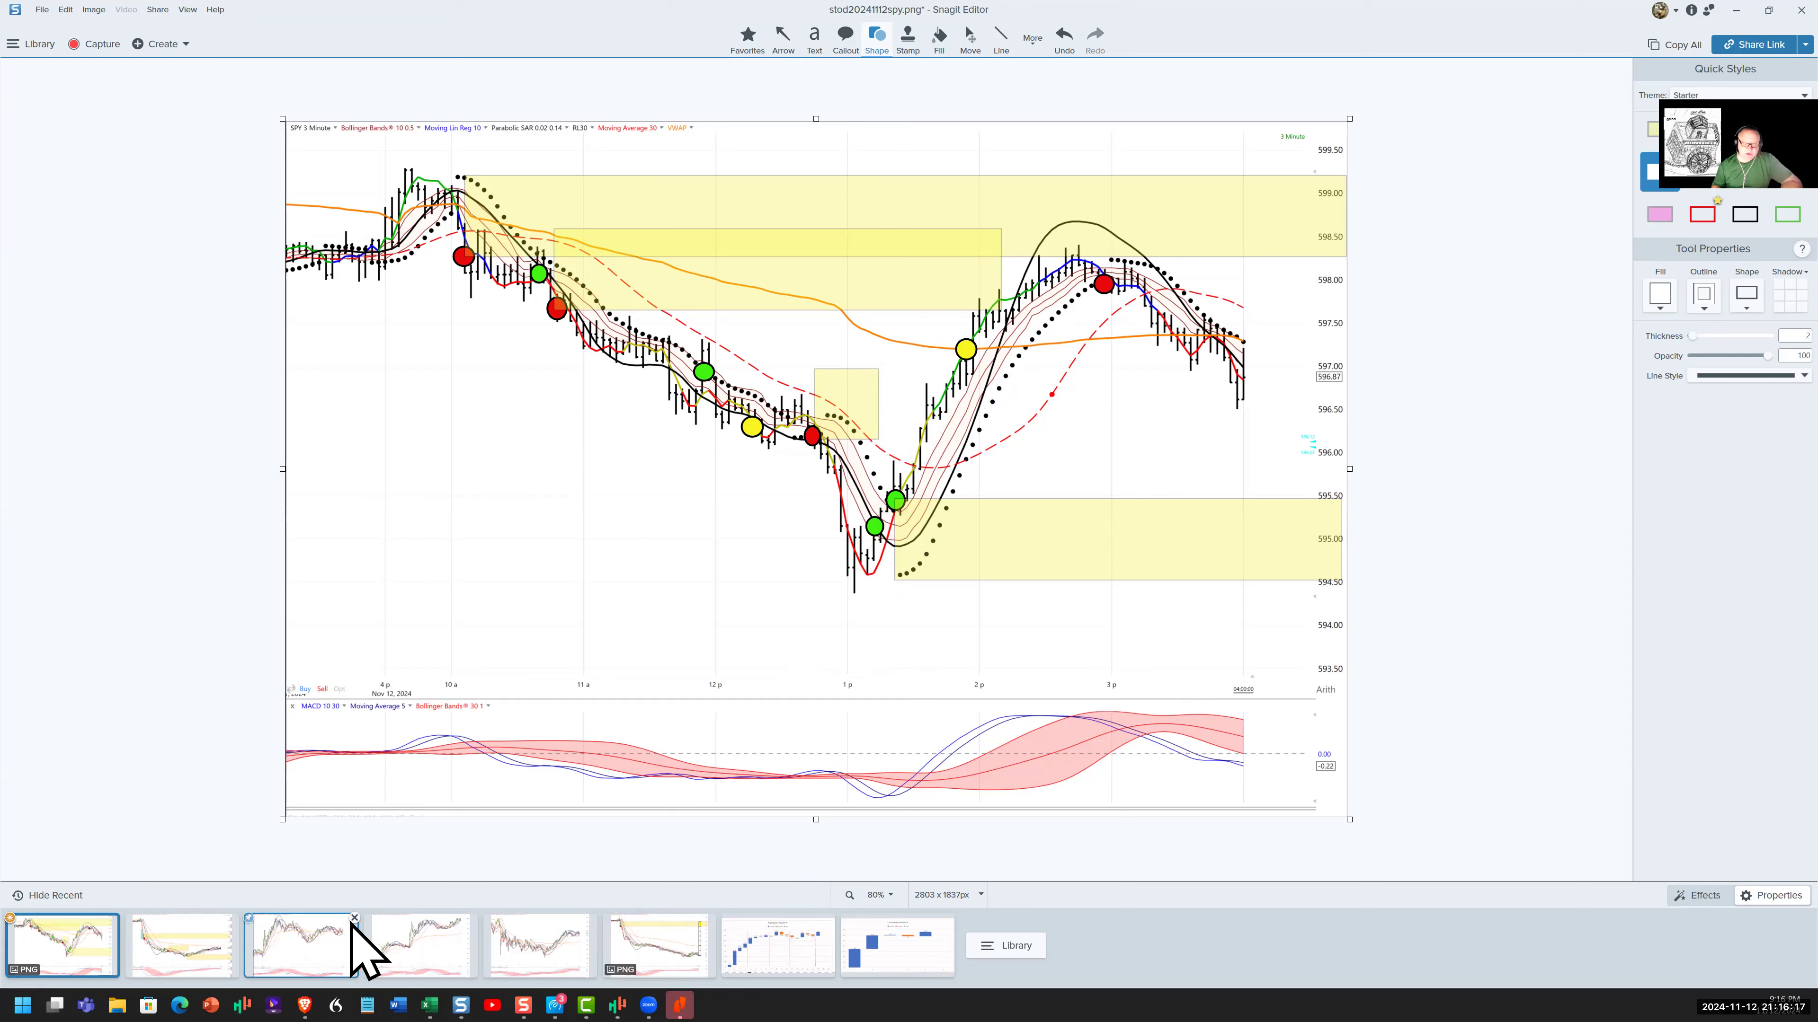
Step: Open the NVDA chart, sketch its early rally, rollover, drop and afternoon recovery in blue, then clear it
left_click(310, 931)
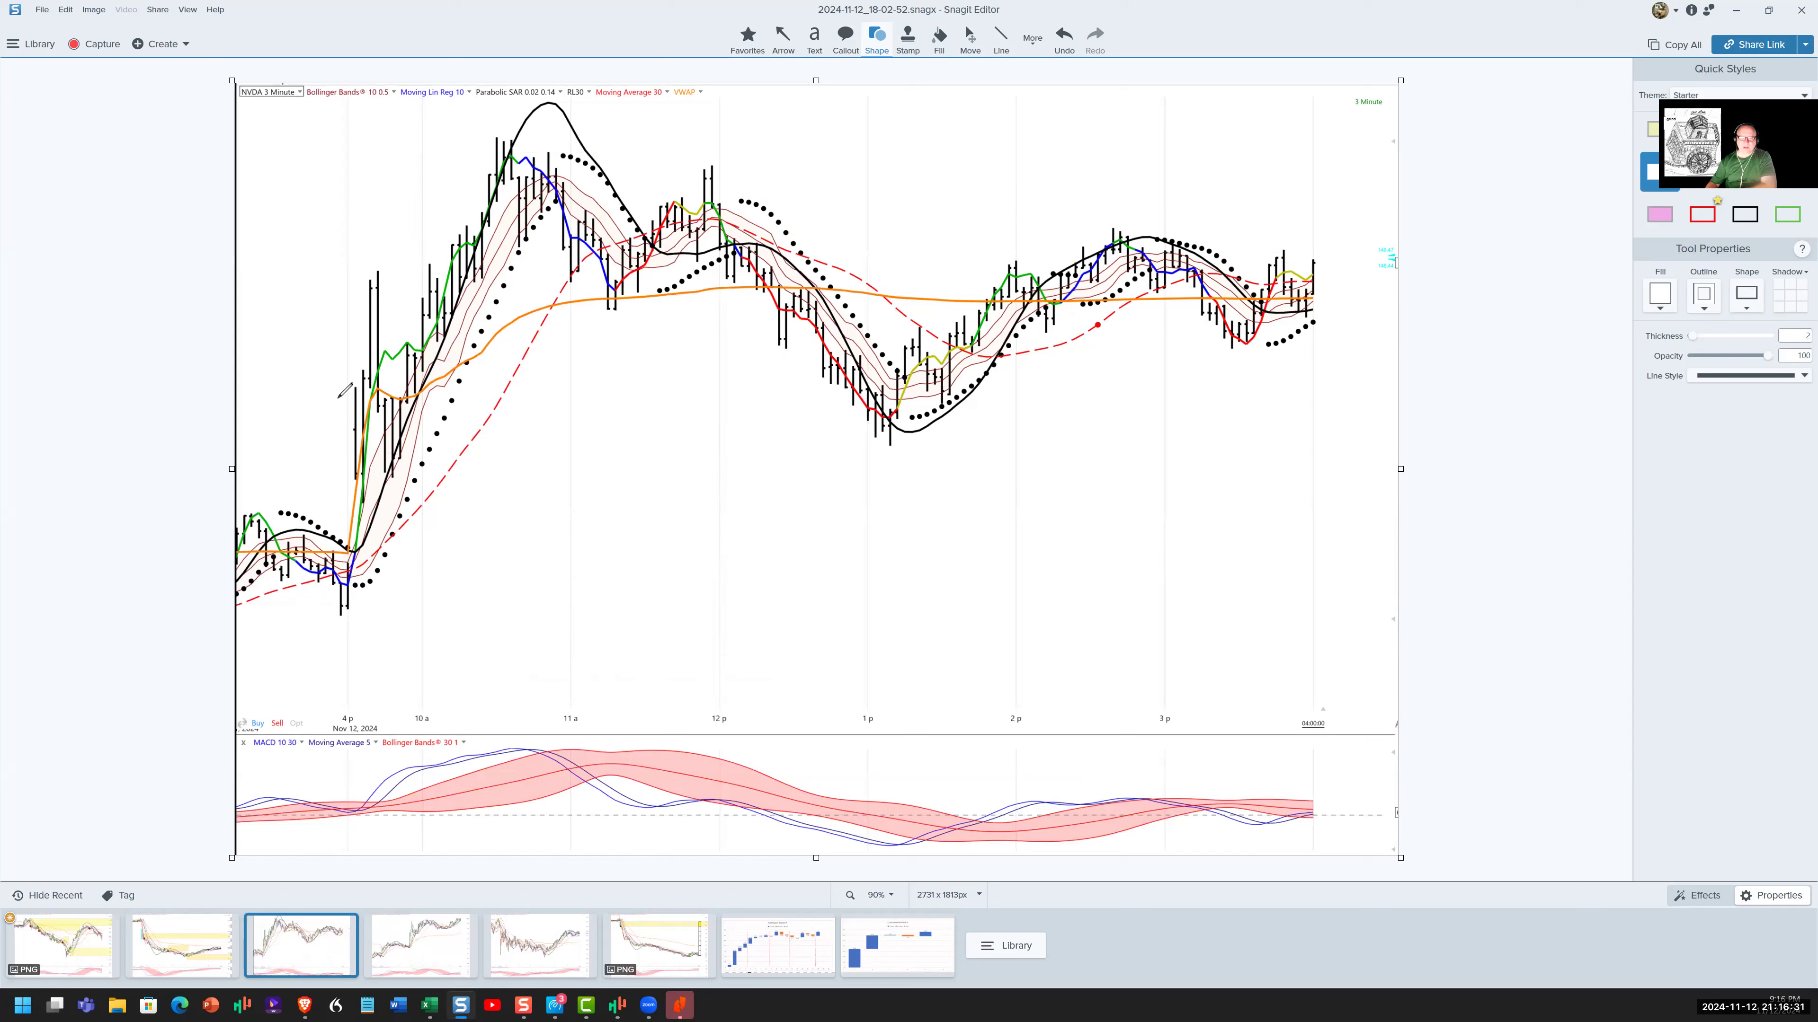
mouse_move(338, 396)
left_mouse_down()
mouse_move(365, 404)
mouse_move(588, 185)
left_mouse_up()
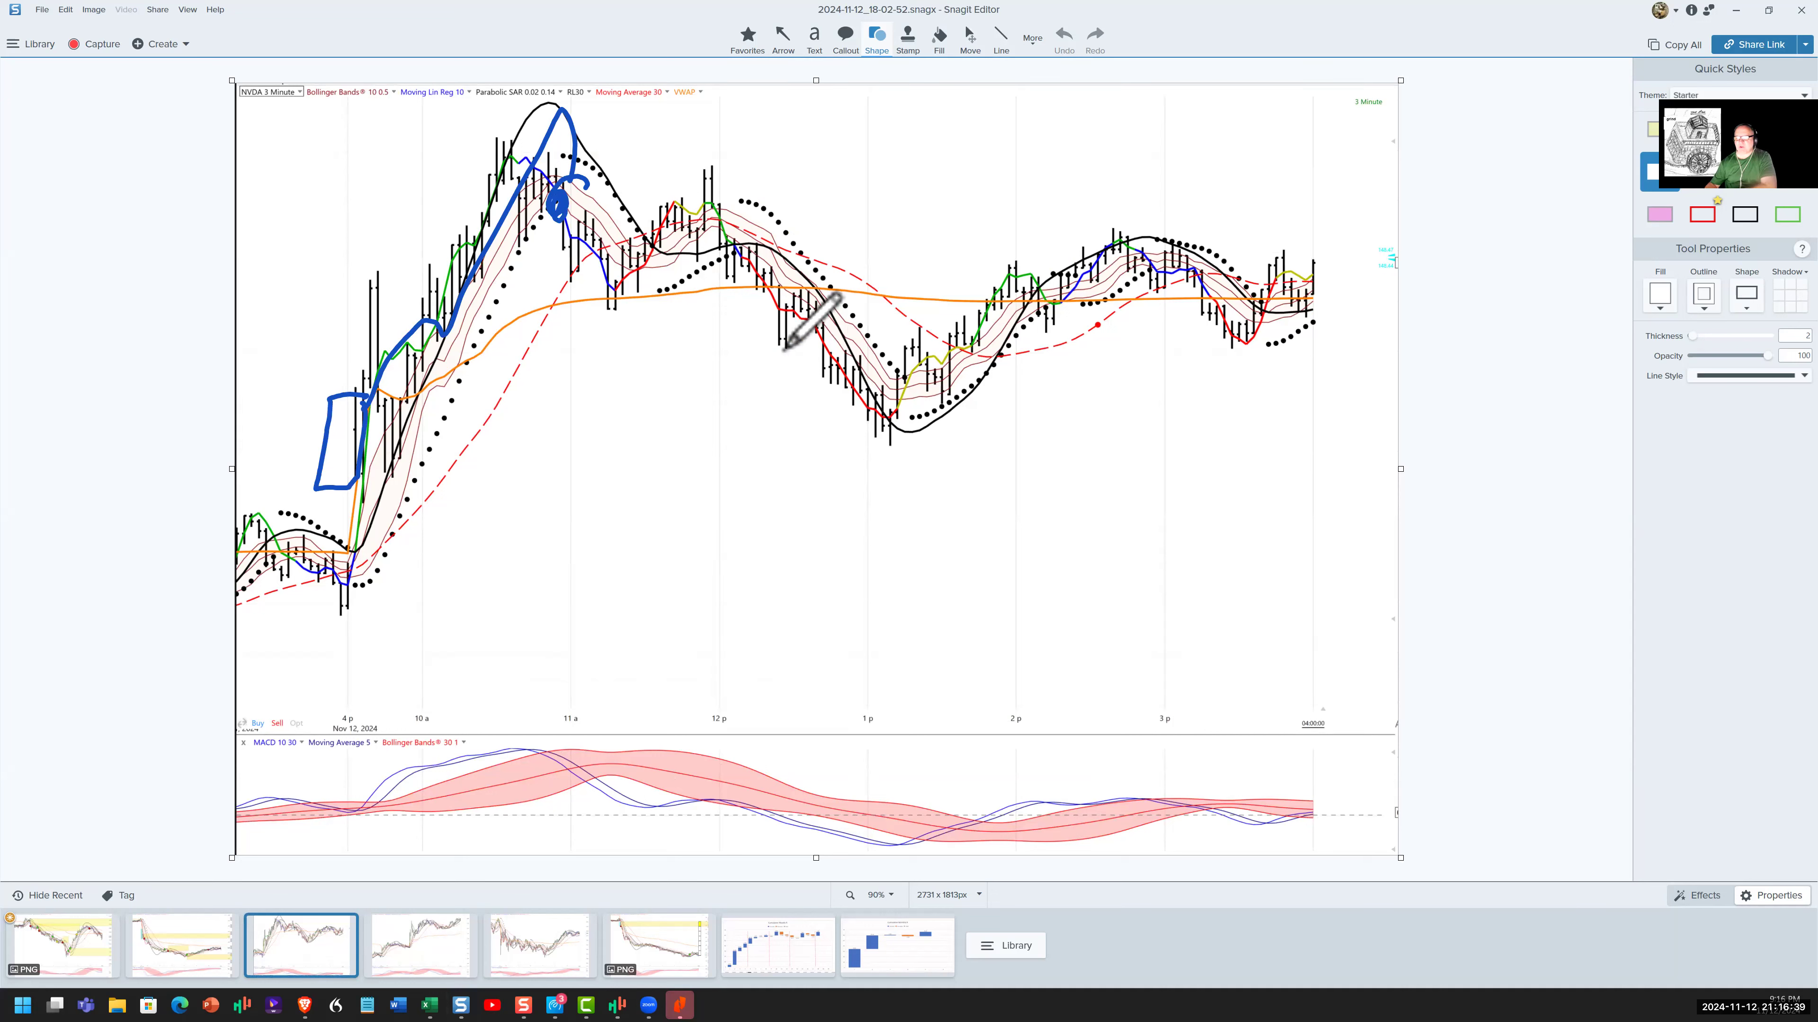
left_click_drag(771, 269, 791, 292)
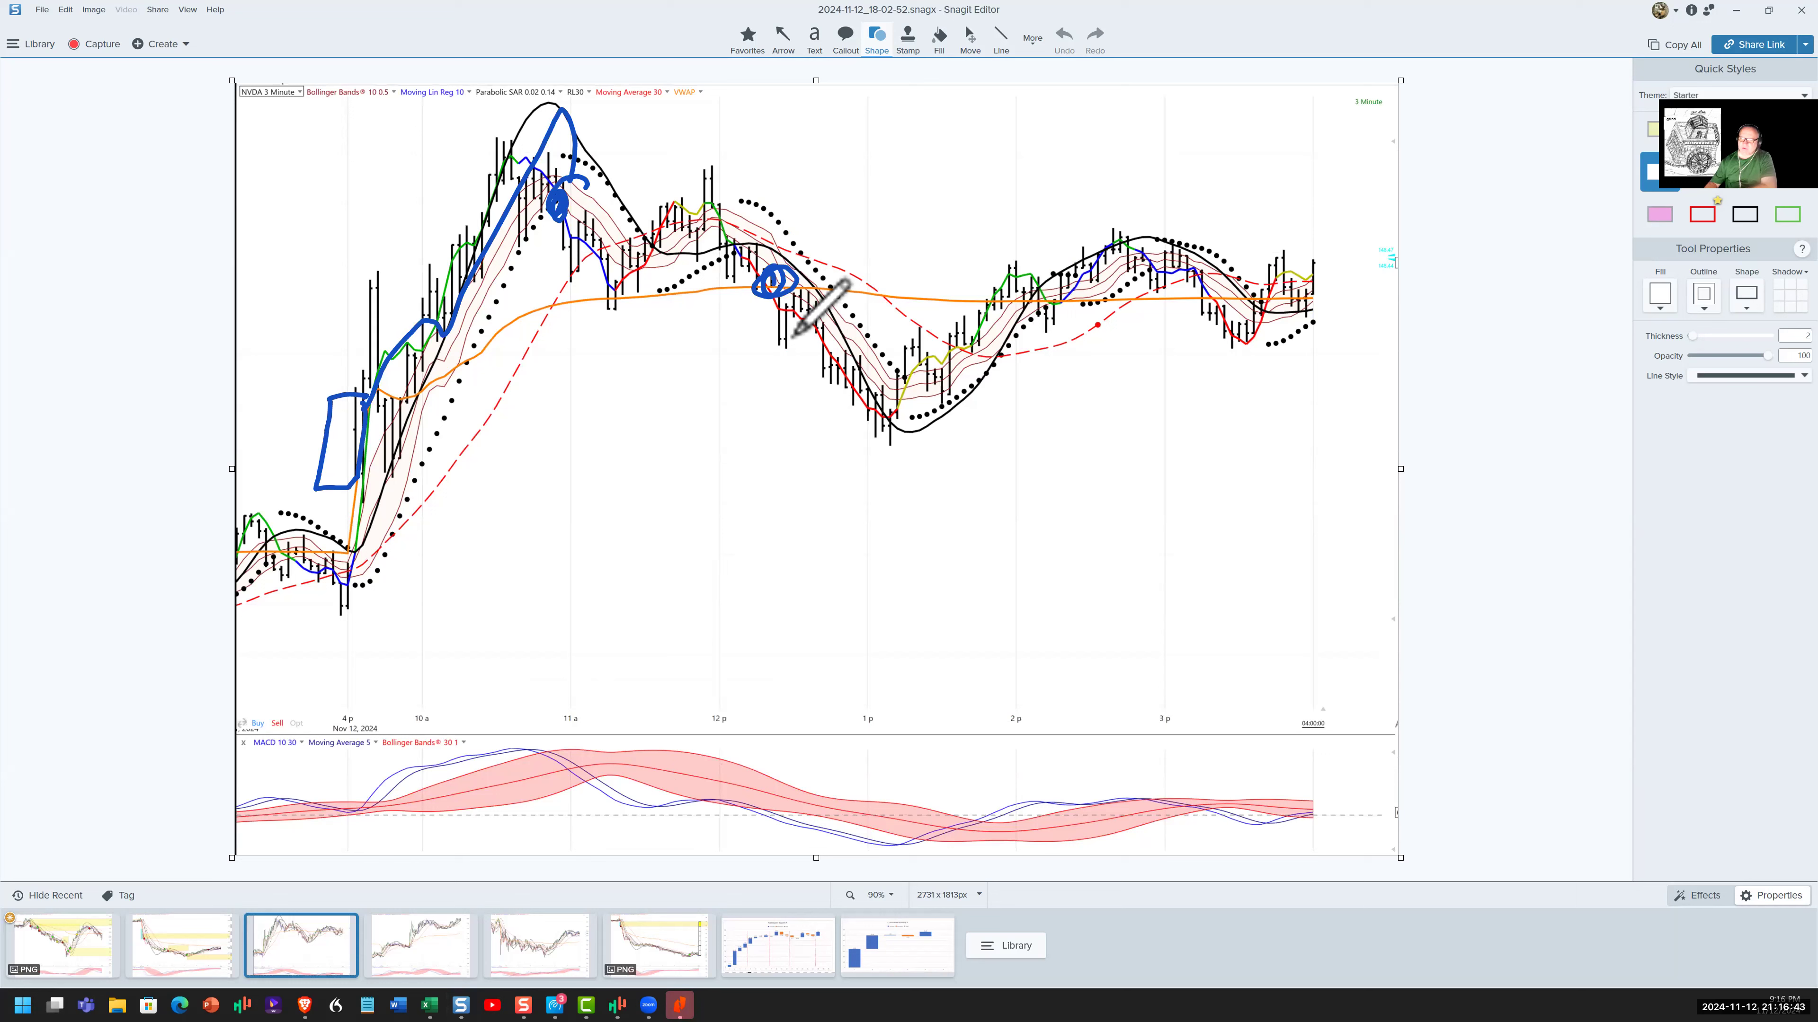
left_click_drag(794, 299, 850, 457)
left_click_drag(885, 416, 1159, 240)
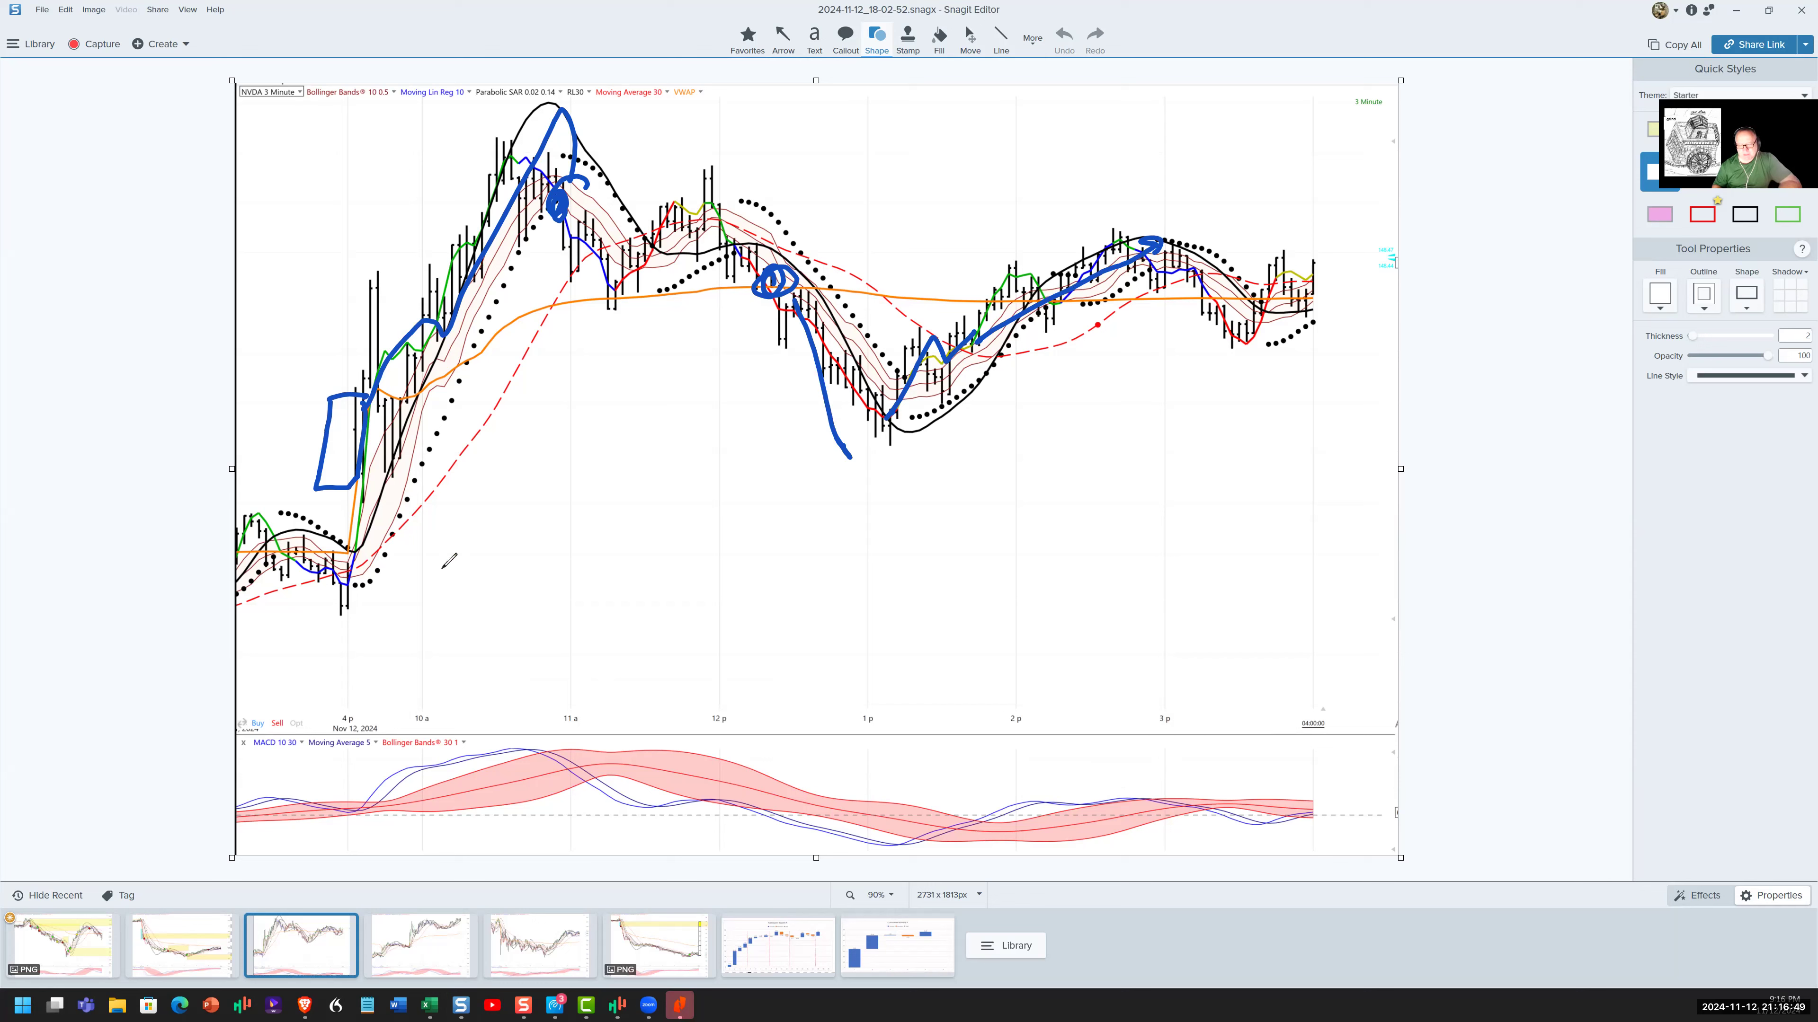
key("Escape")
Step: Open the MSOS chart and circle the 4 p low, 12 p breakout, consolidation and MACD crossover
left_click(447, 946)
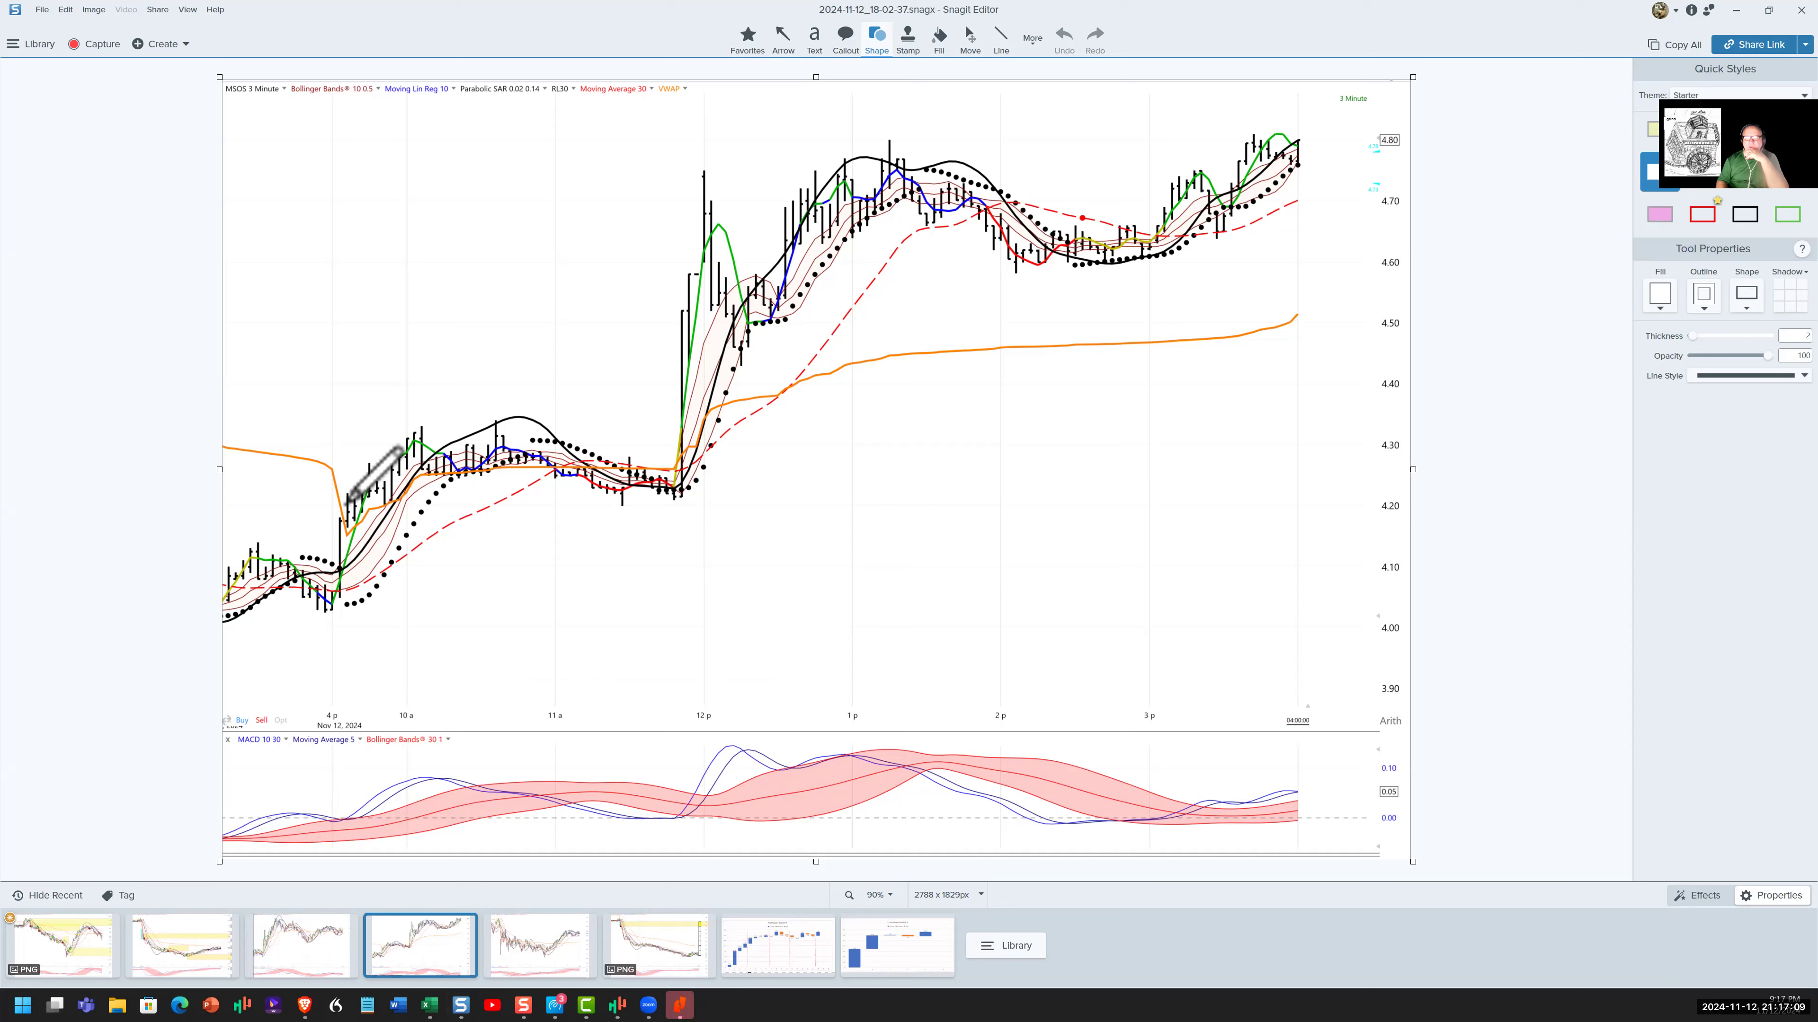
mouse_move(340, 569)
left_mouse_down()
mouse_move(344, 530)
mouse_move(677, 478)
left_mouse_up()
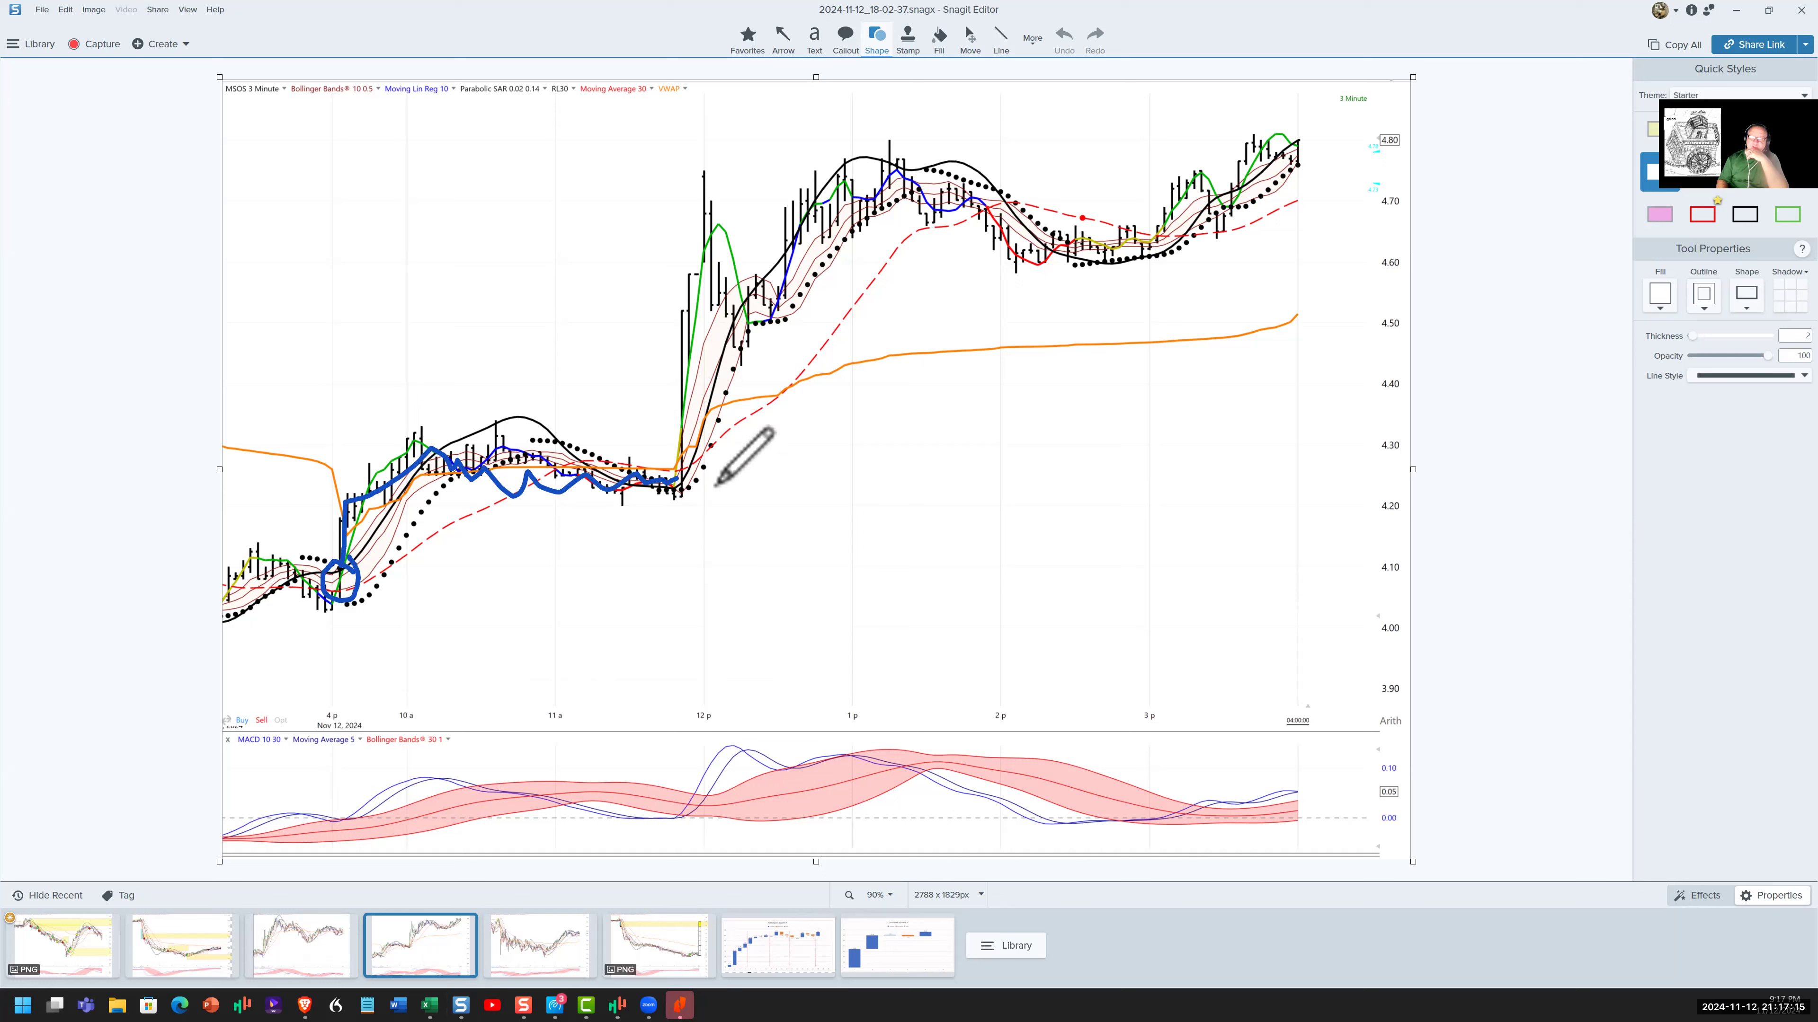
mouse_move(675, 478)
left_mouse_down()
mouse_move(709, 396)
mouse_move(733, 448)
mouse_move(683, 488)
mouse_move(705, 159)
mouse_move(713, 180)
left_mouse_up()
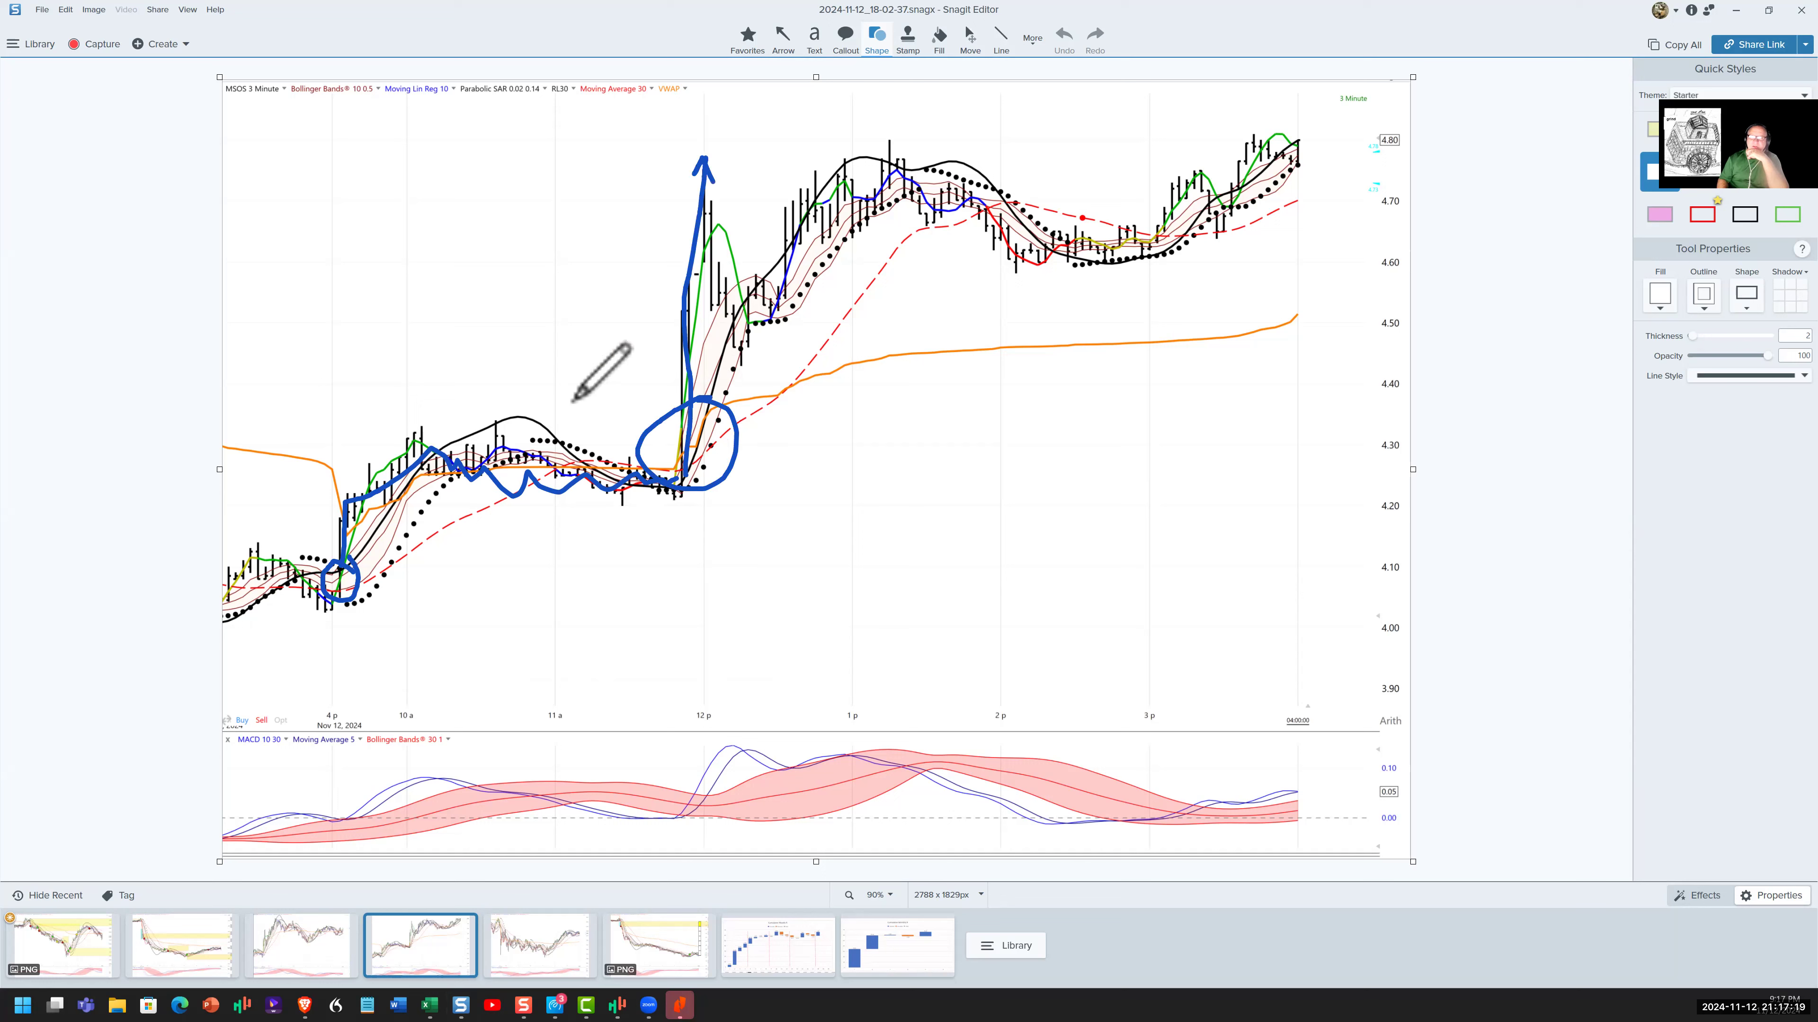
left_click_drag(263, 394, 346, 395)
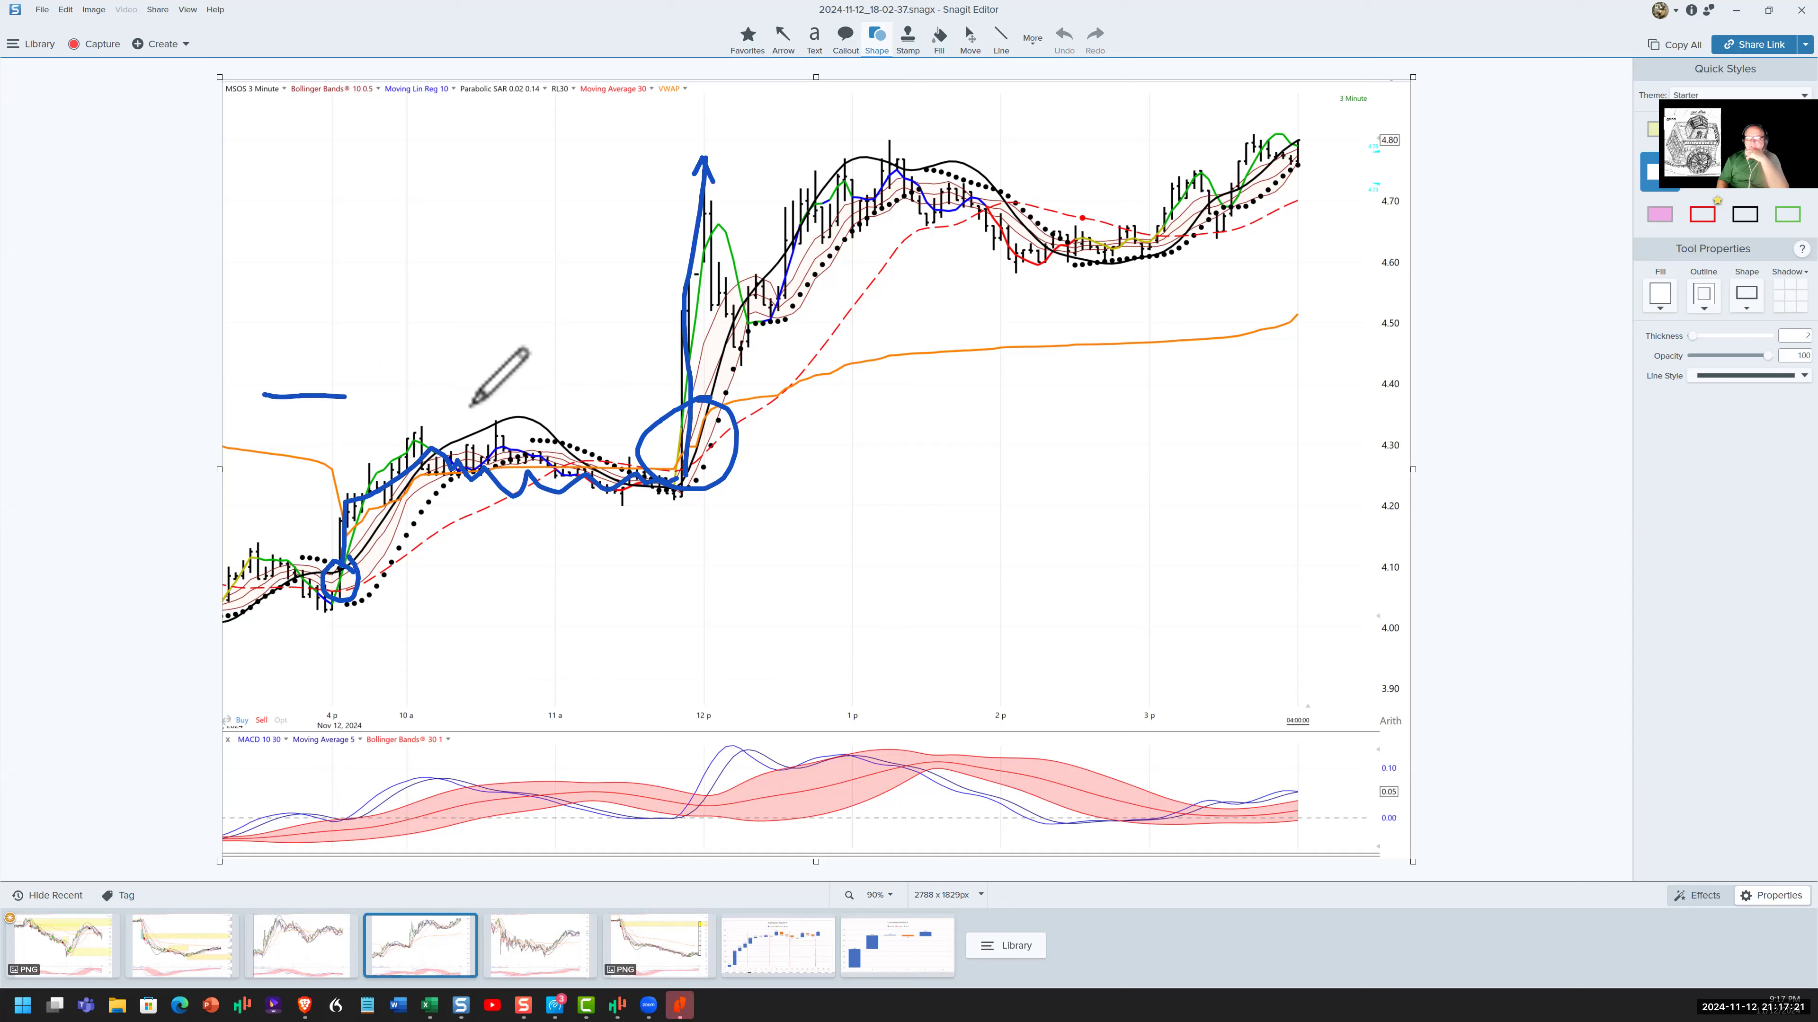
left_click_drag(471, 404, 912, 388)
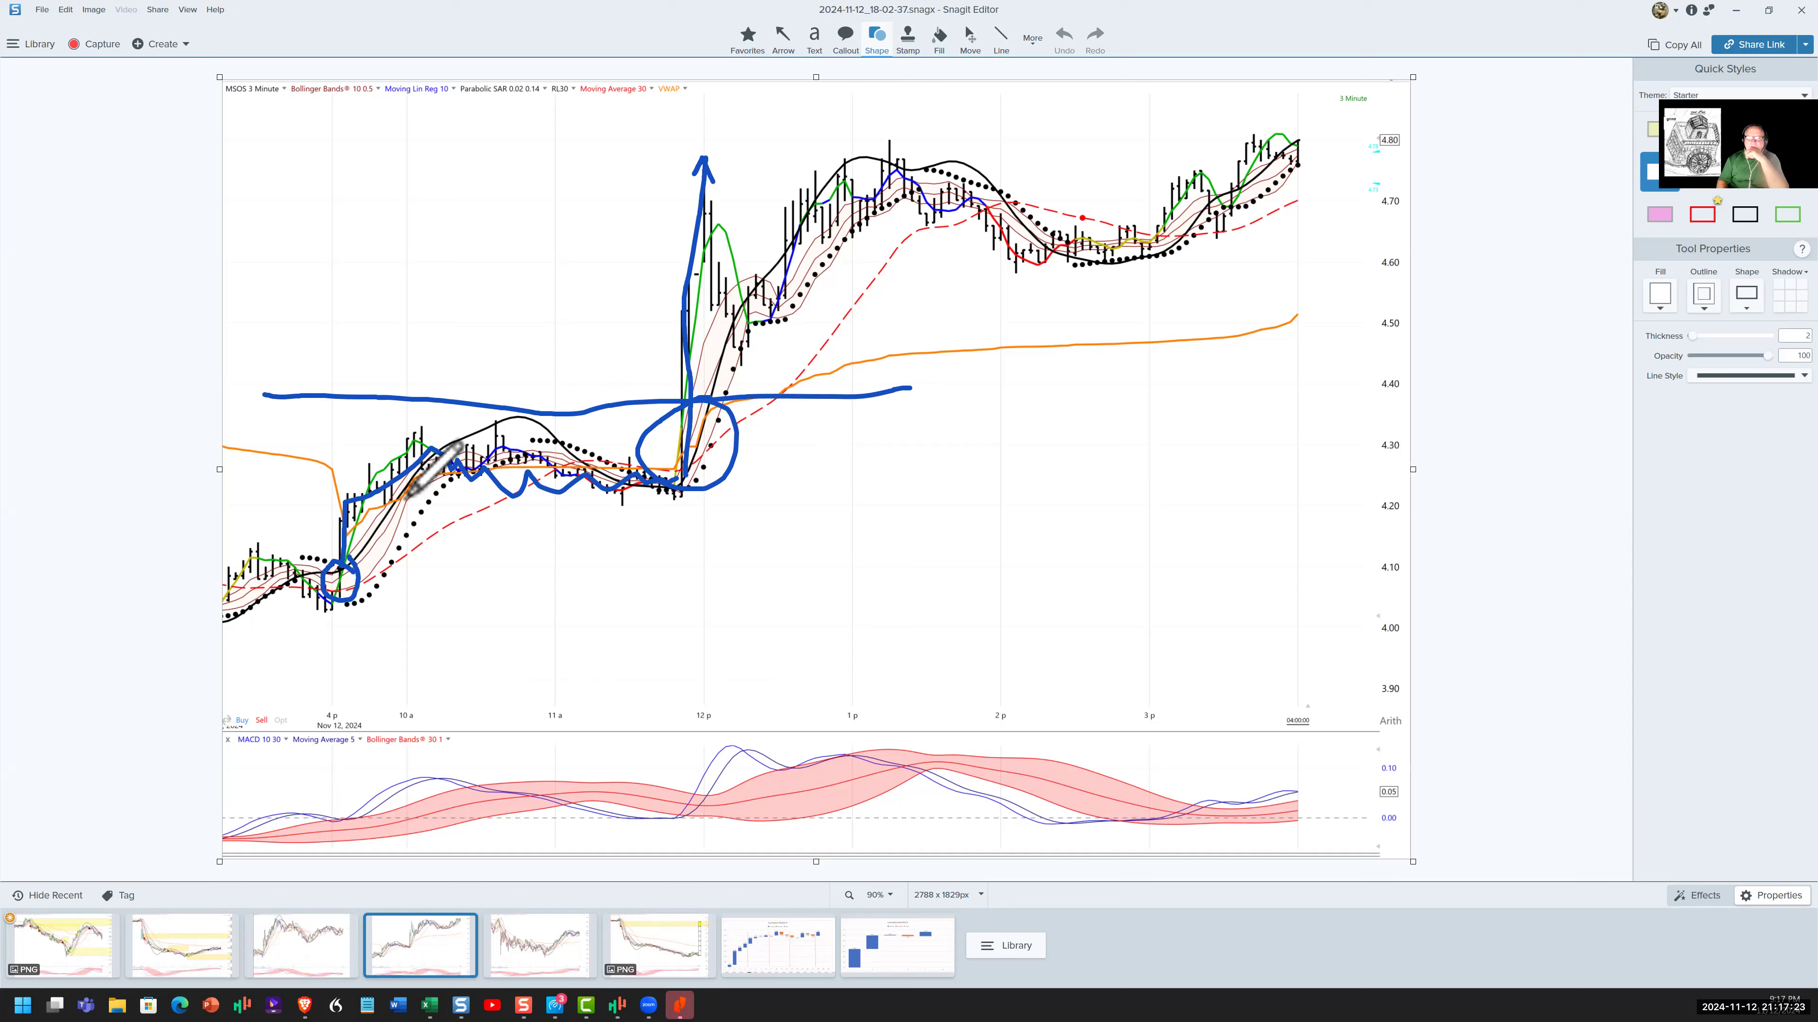
mouse_move(409, 500)
left_mouse_down()
mouse_move(657, 514)
mouse_move(426, 487)
left_mouse_up()
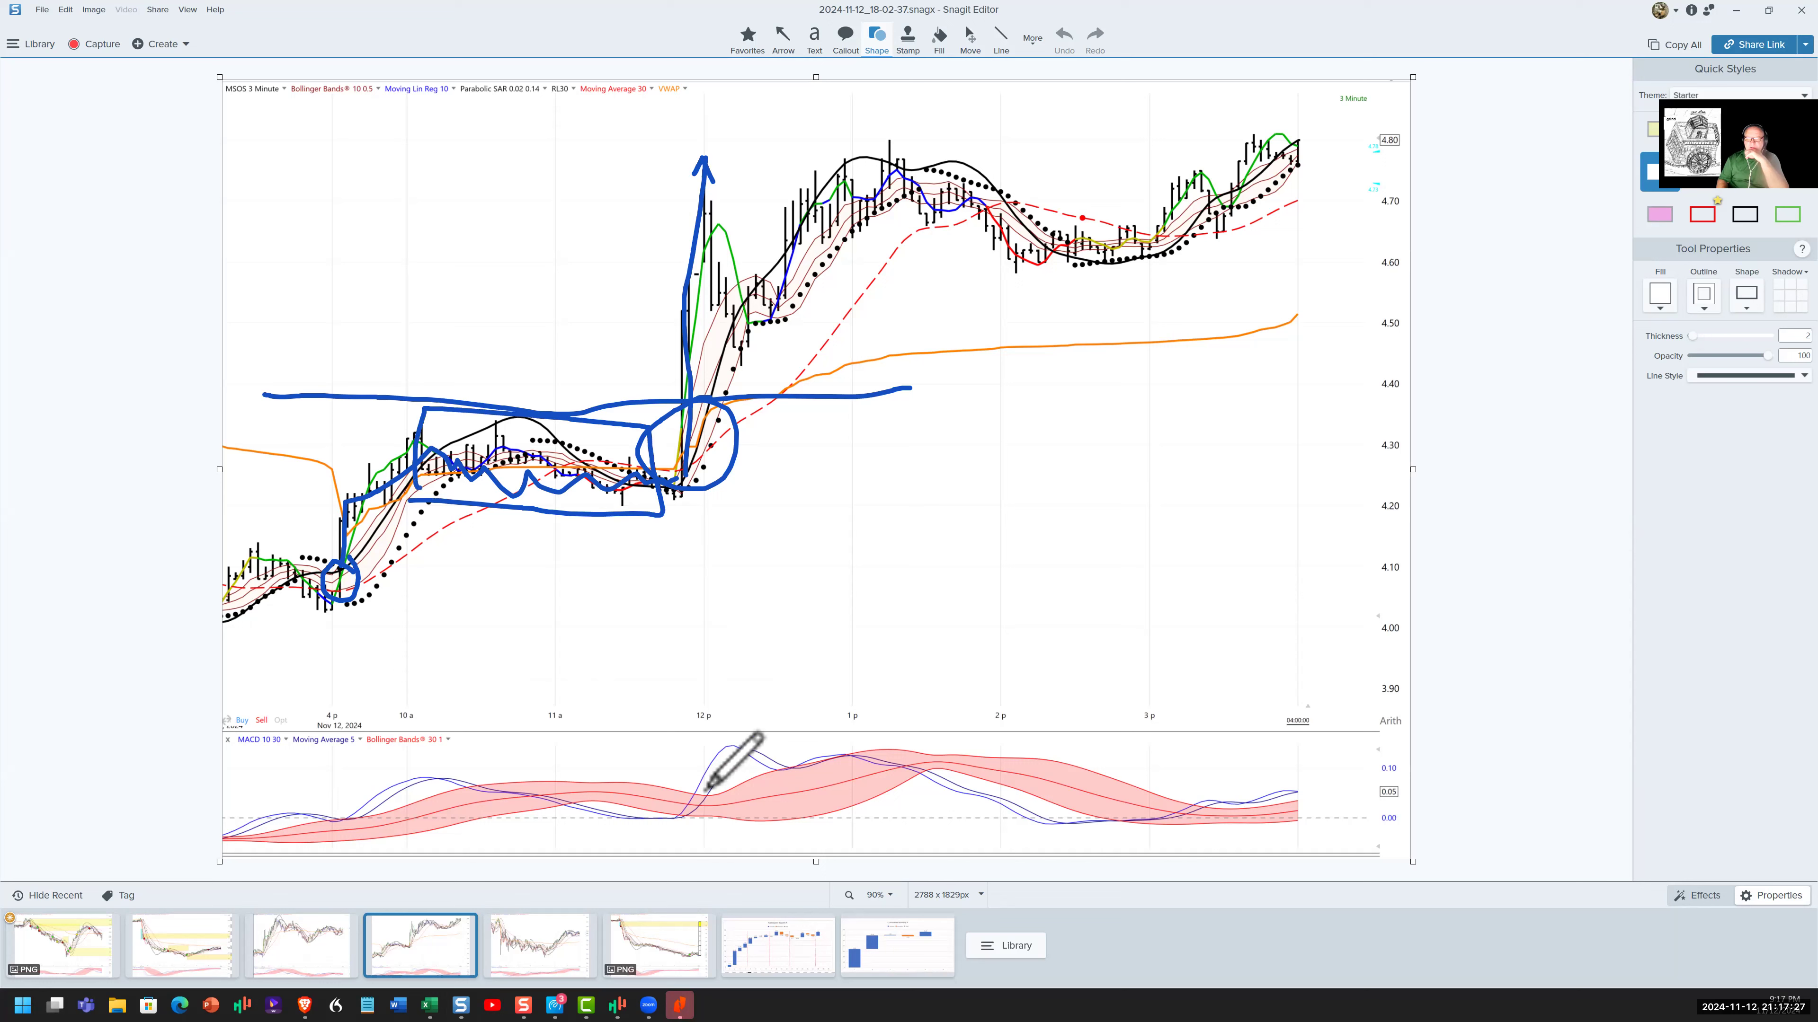
left_click_drag(682, 802, 693, 780)
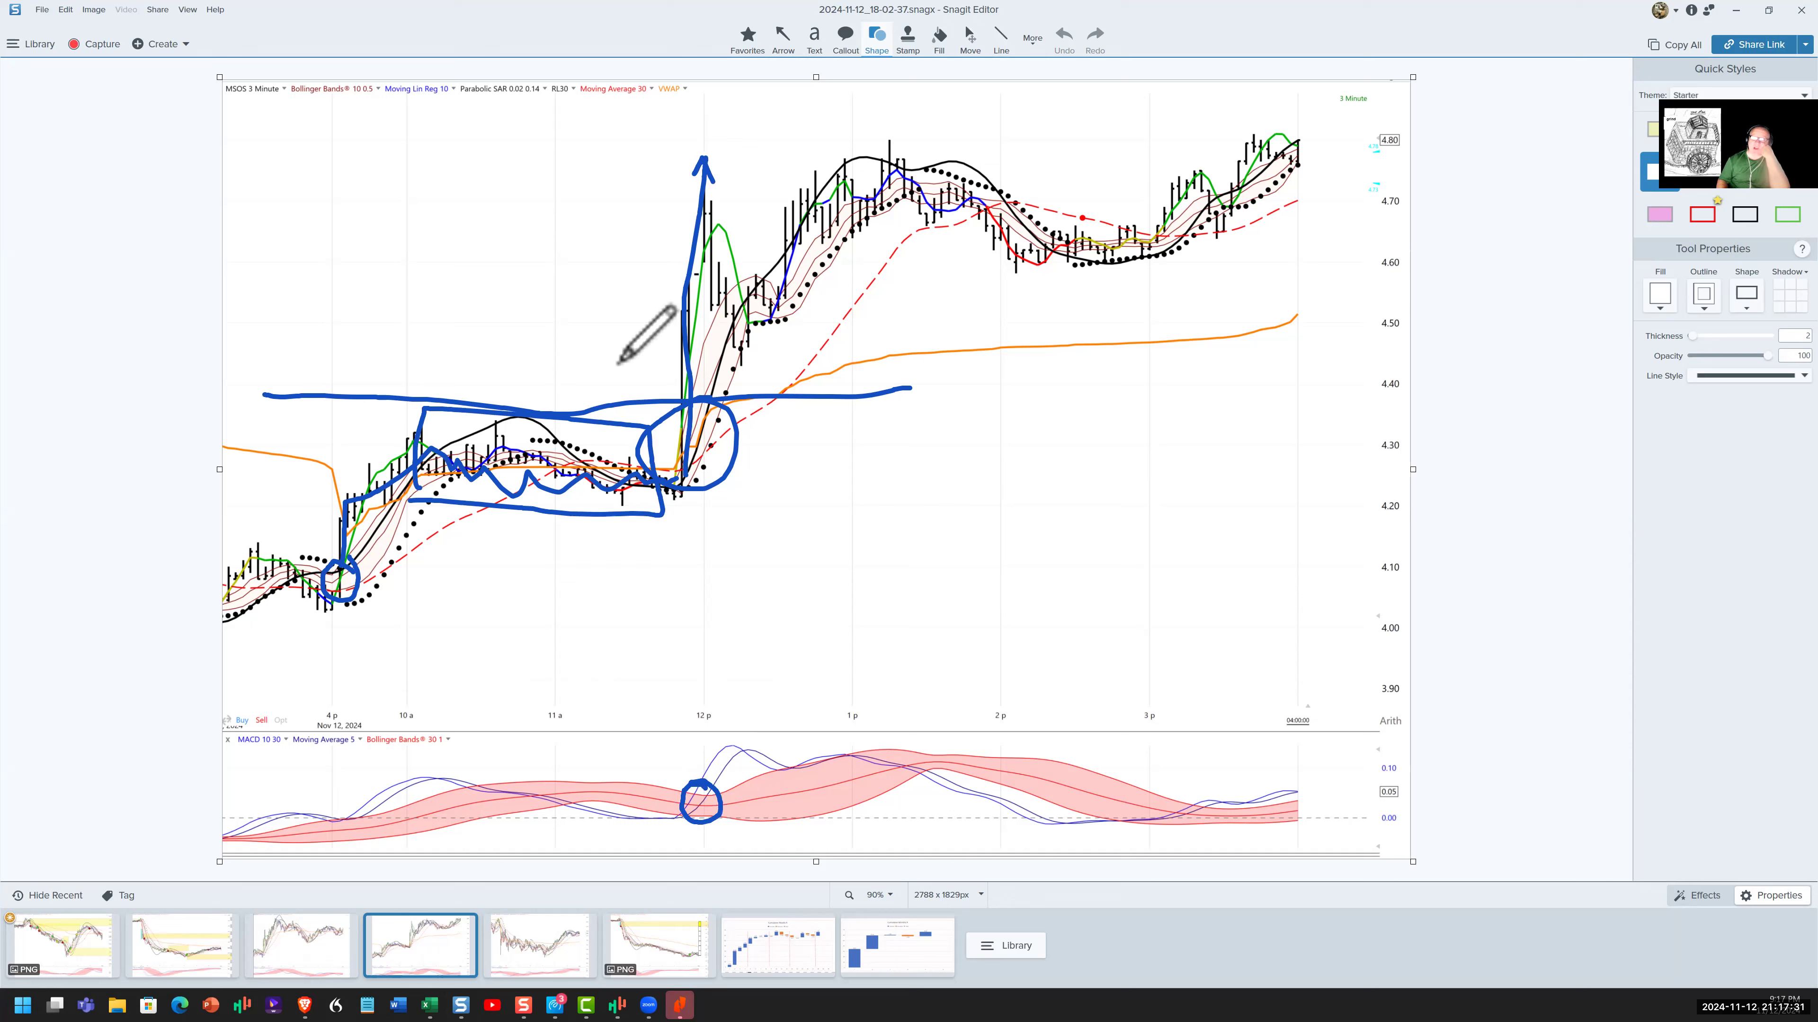
mouse_move(619, 364)
left_mouse_down()
mouse_move(662, 358)
mouse_move(675, 321)
left_mouse_up()
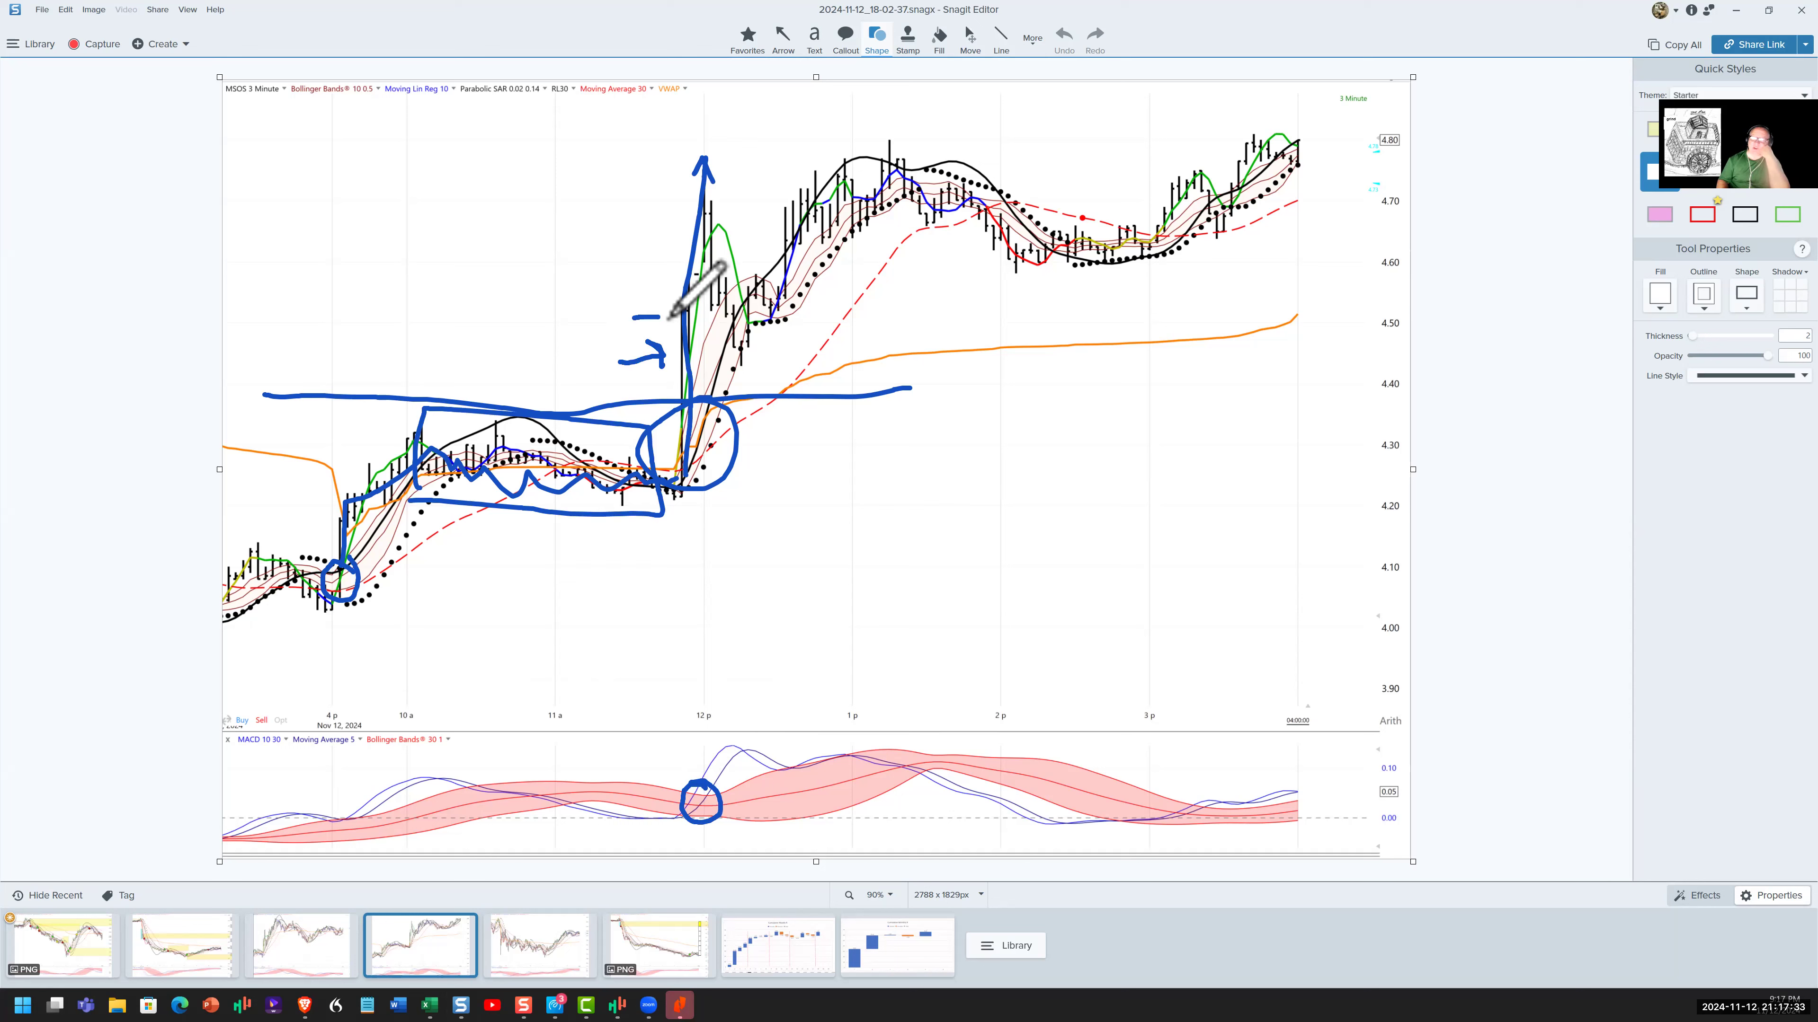
Step: Trace the move to the 1 p peak and afternoon uptrend, and circle the VWAP end with level lines
left_click(765, 266)
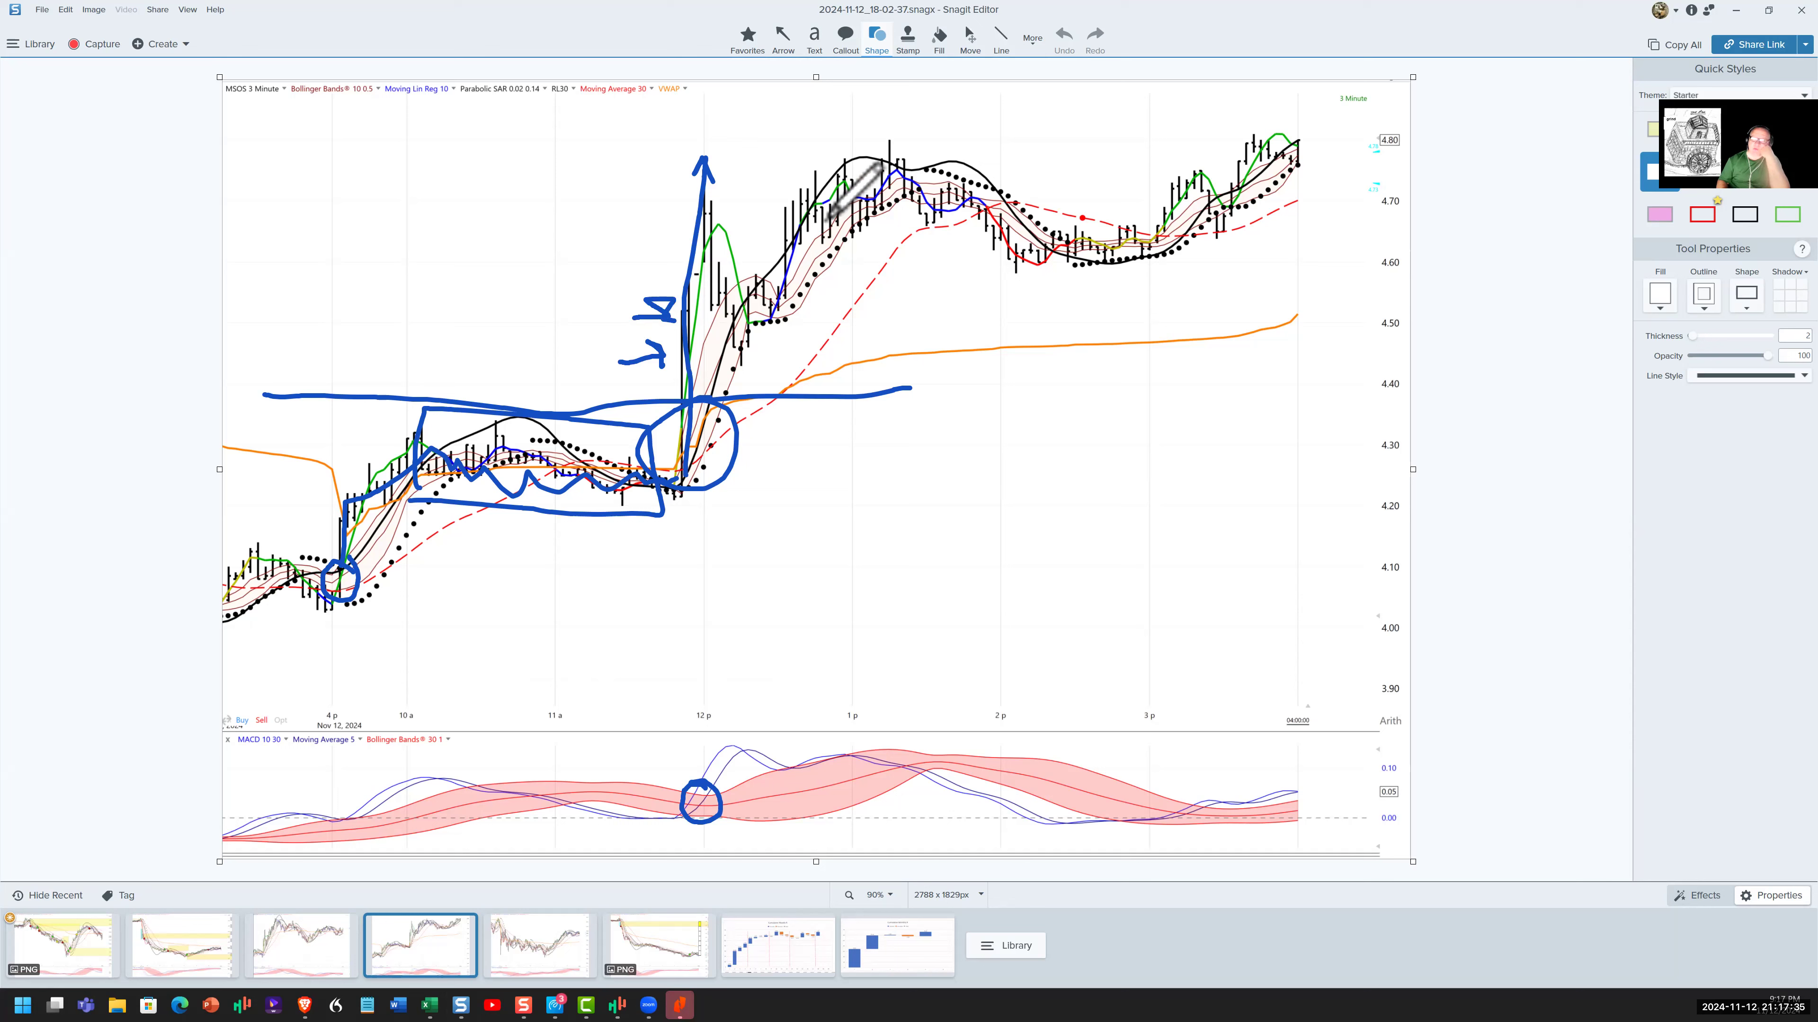
left_click_drag(765, 266, 928, 188)
left_click(1112, 258)
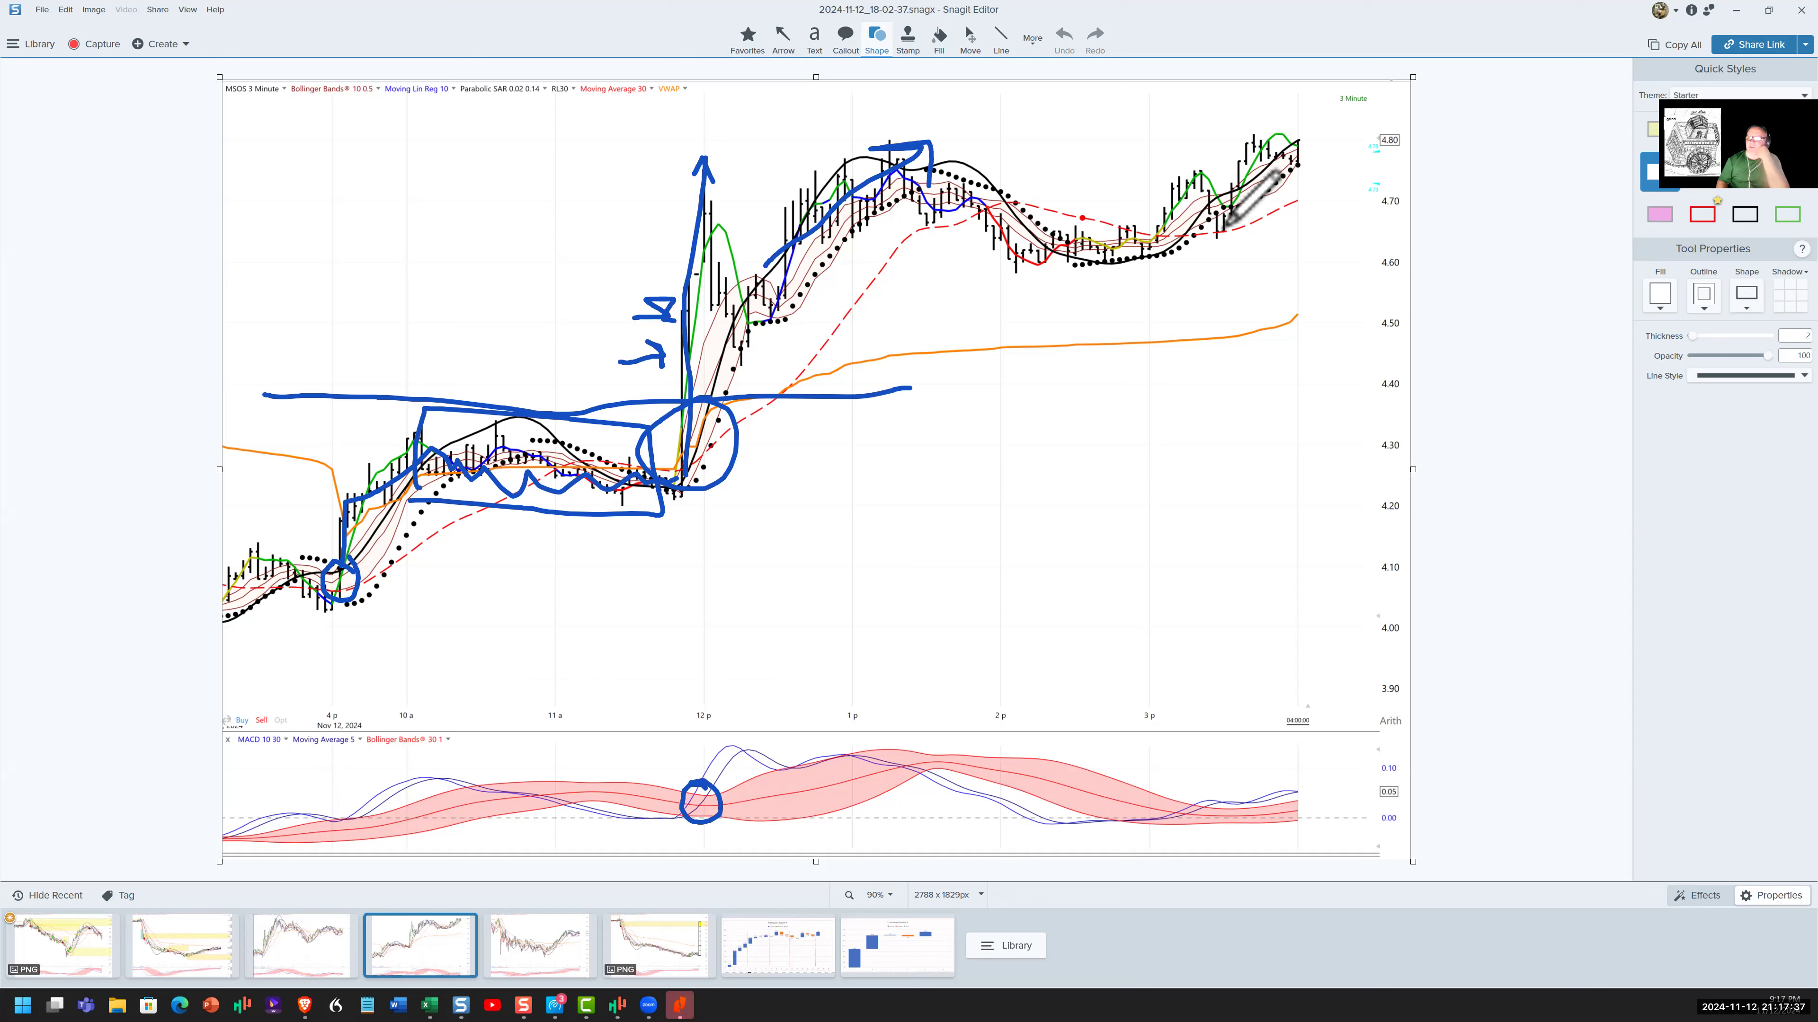
mouse_move(1116, 252)
left_mouse_down()
mouse_move(1316, 154)
mouse_move(1303, 165)
left_mouse_up()
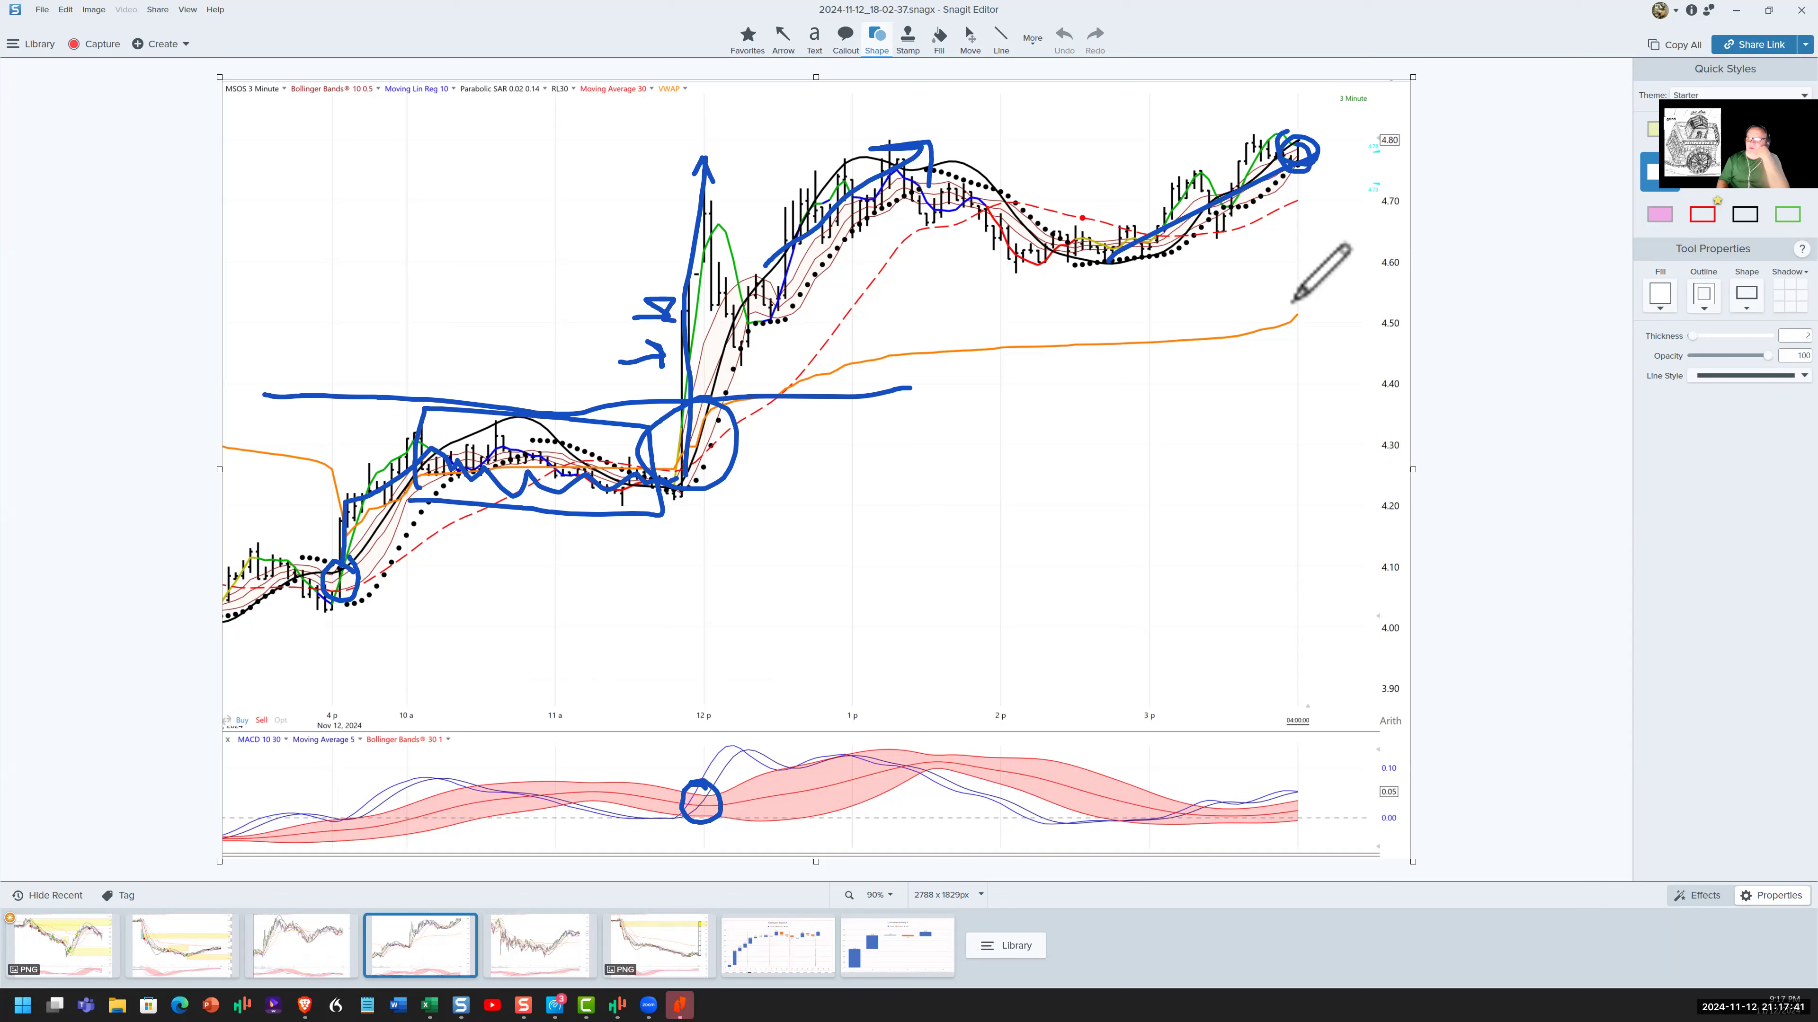
left_click_drag(1292, 300, 1309, 319)
left_click_drag(1020, 257, 1057, 296)
mouse_move(1065, 313)
left_mouse_down()
mouse_move(1090, 339)
mouse_move(1102, 315)
left_mouse_up()
mouse_move(1304, 300)
left_mouse_down()
mouse_move(1311, 181)
mouse_move(1326, 196)
left_mouse_up()
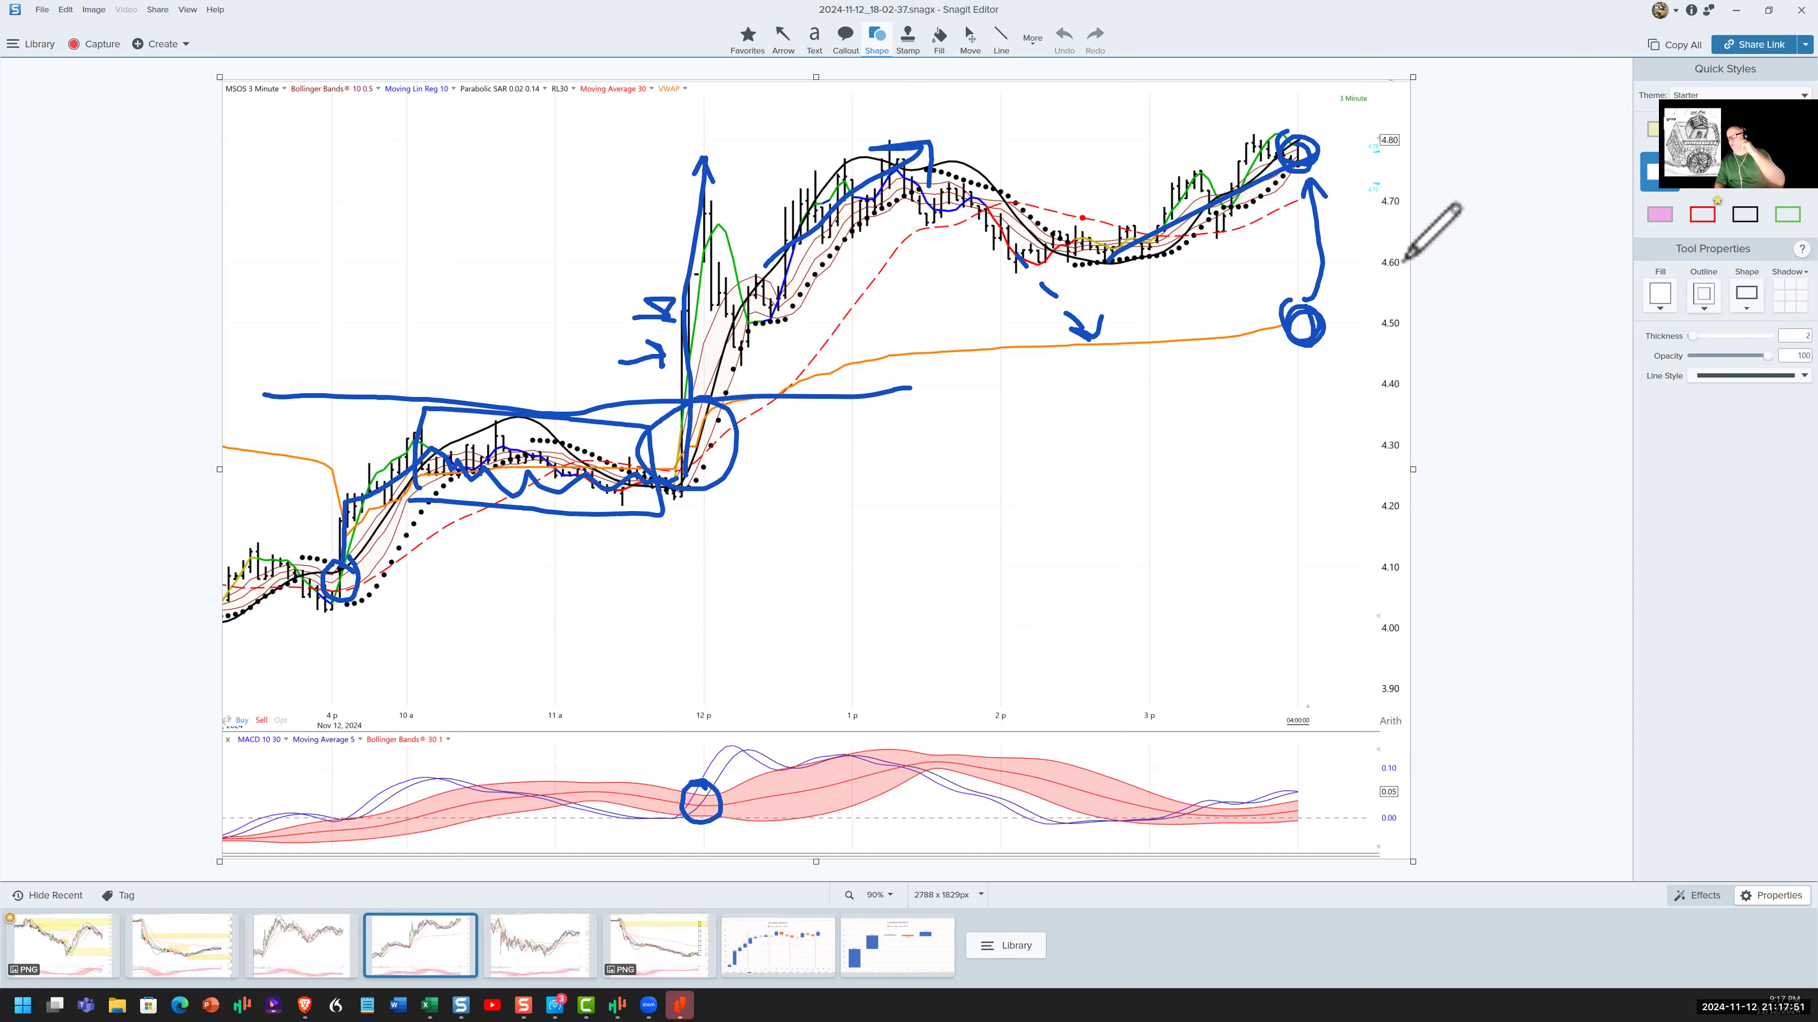
left_click_drag(1317, 152, 1396, 152)
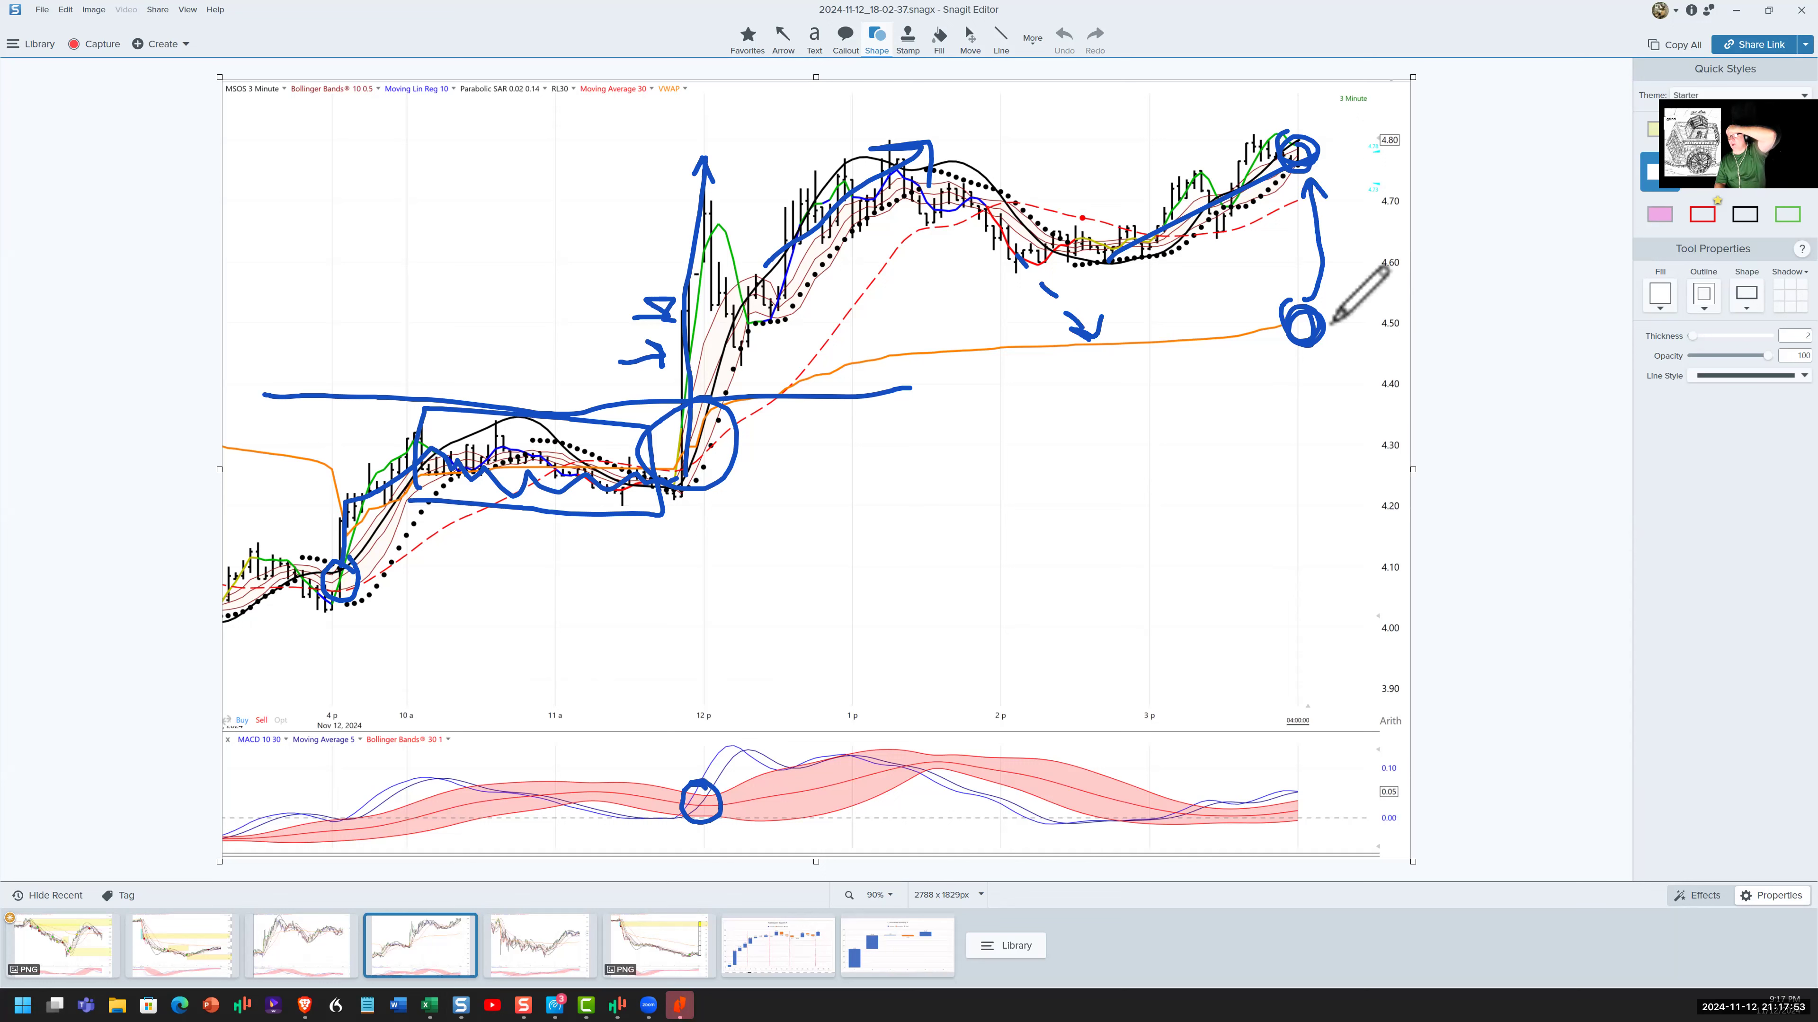
left_click_drag(1295, 320, 1408, 322)
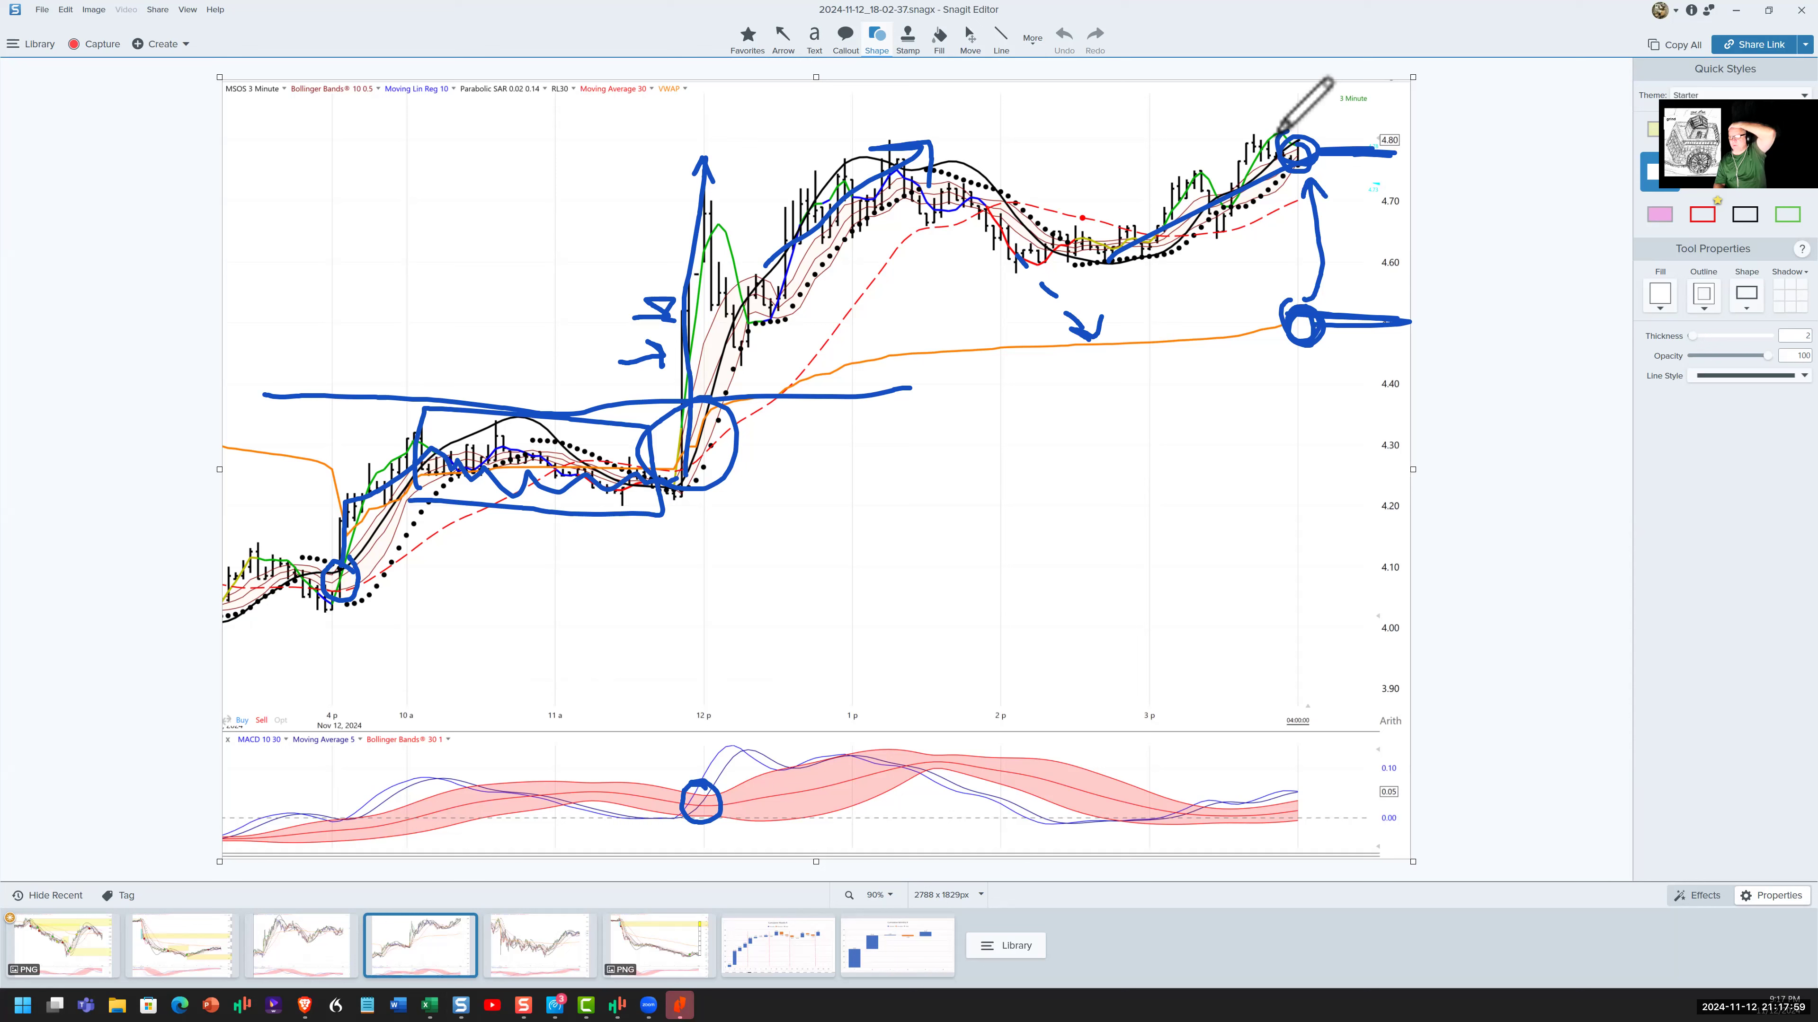
Step: Encircle the 3 p highs, draw a top resistance line, write 4.80, then clear all ink
left_click_drag(1279, 130, 1464, 39)
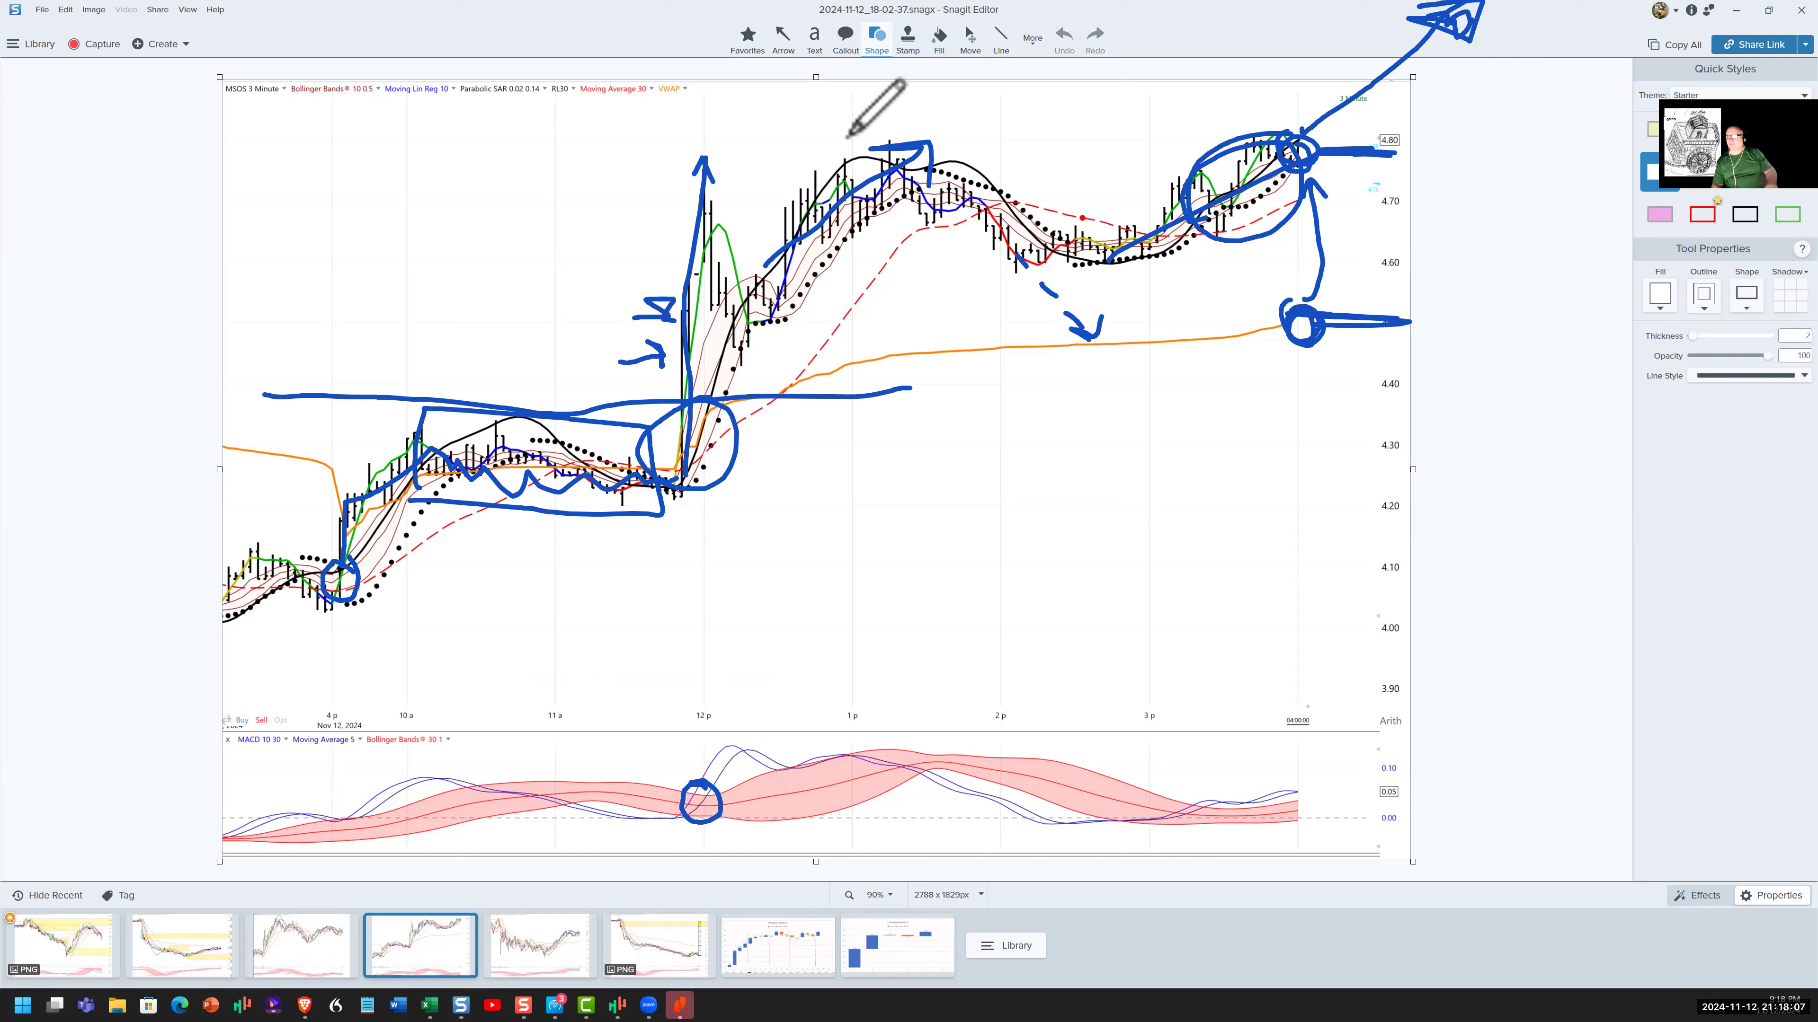
mouse_move(846, 136)
left_mouse_down()
mouse_move(1395, 147)
mouse_move(1410, 165)
left_mouse_up()
mouse_move(1410, 82)
left_mouse_down()
mouse_move(1428, 126)
mouse_move(1464, 101)
left_mouse_up()
left_click(1441, 118)
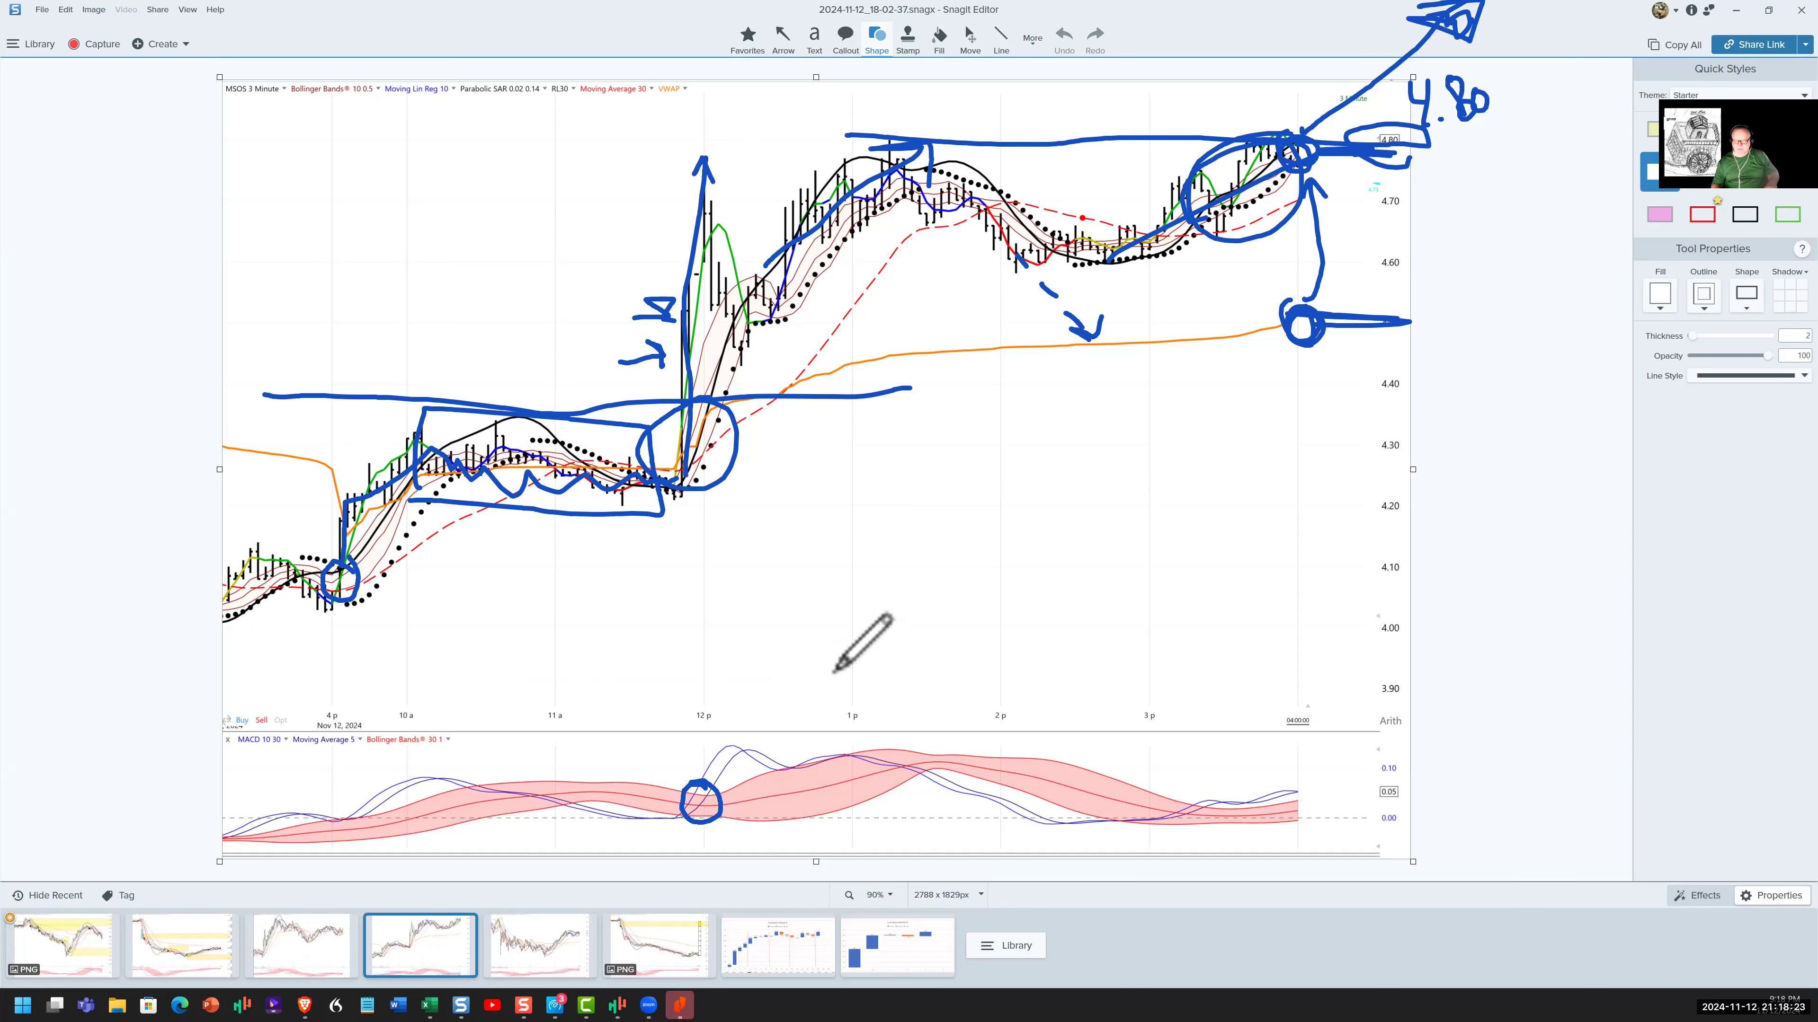
key("e")
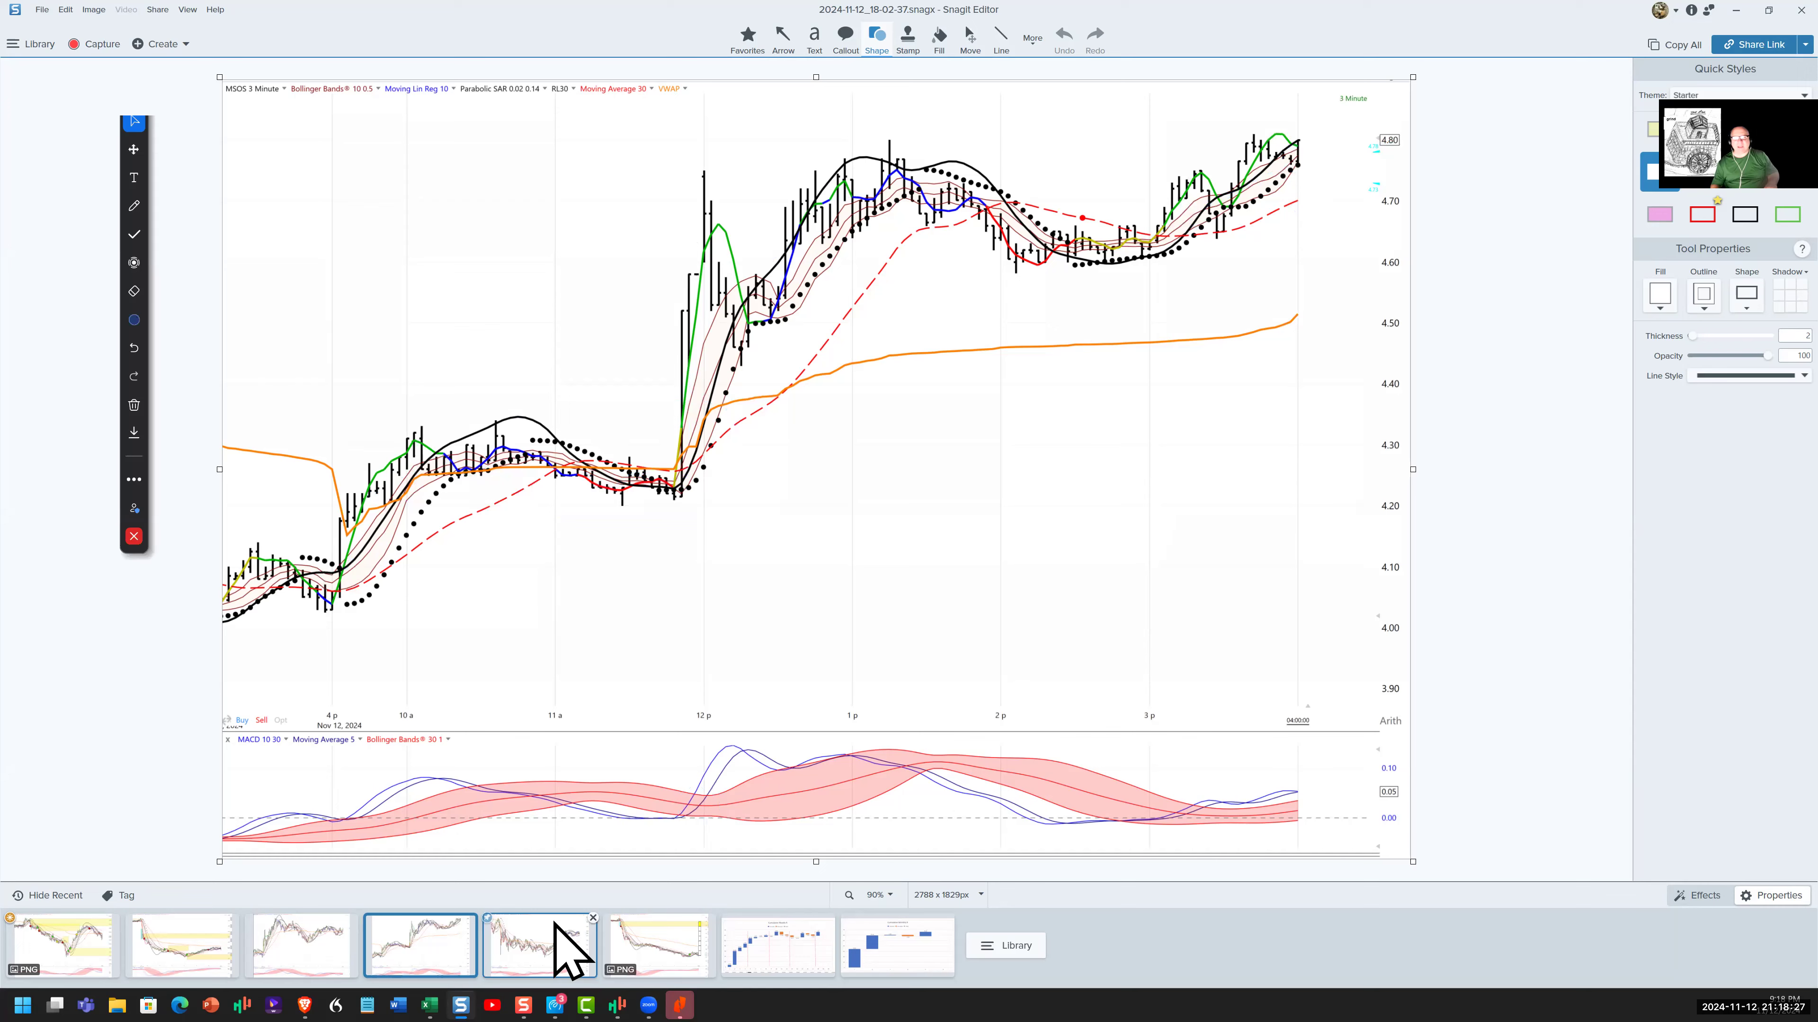
Step: Open the PLTR 3-minute chart and scribble around the midday chop and the 1 p low
left_click(572, 948)
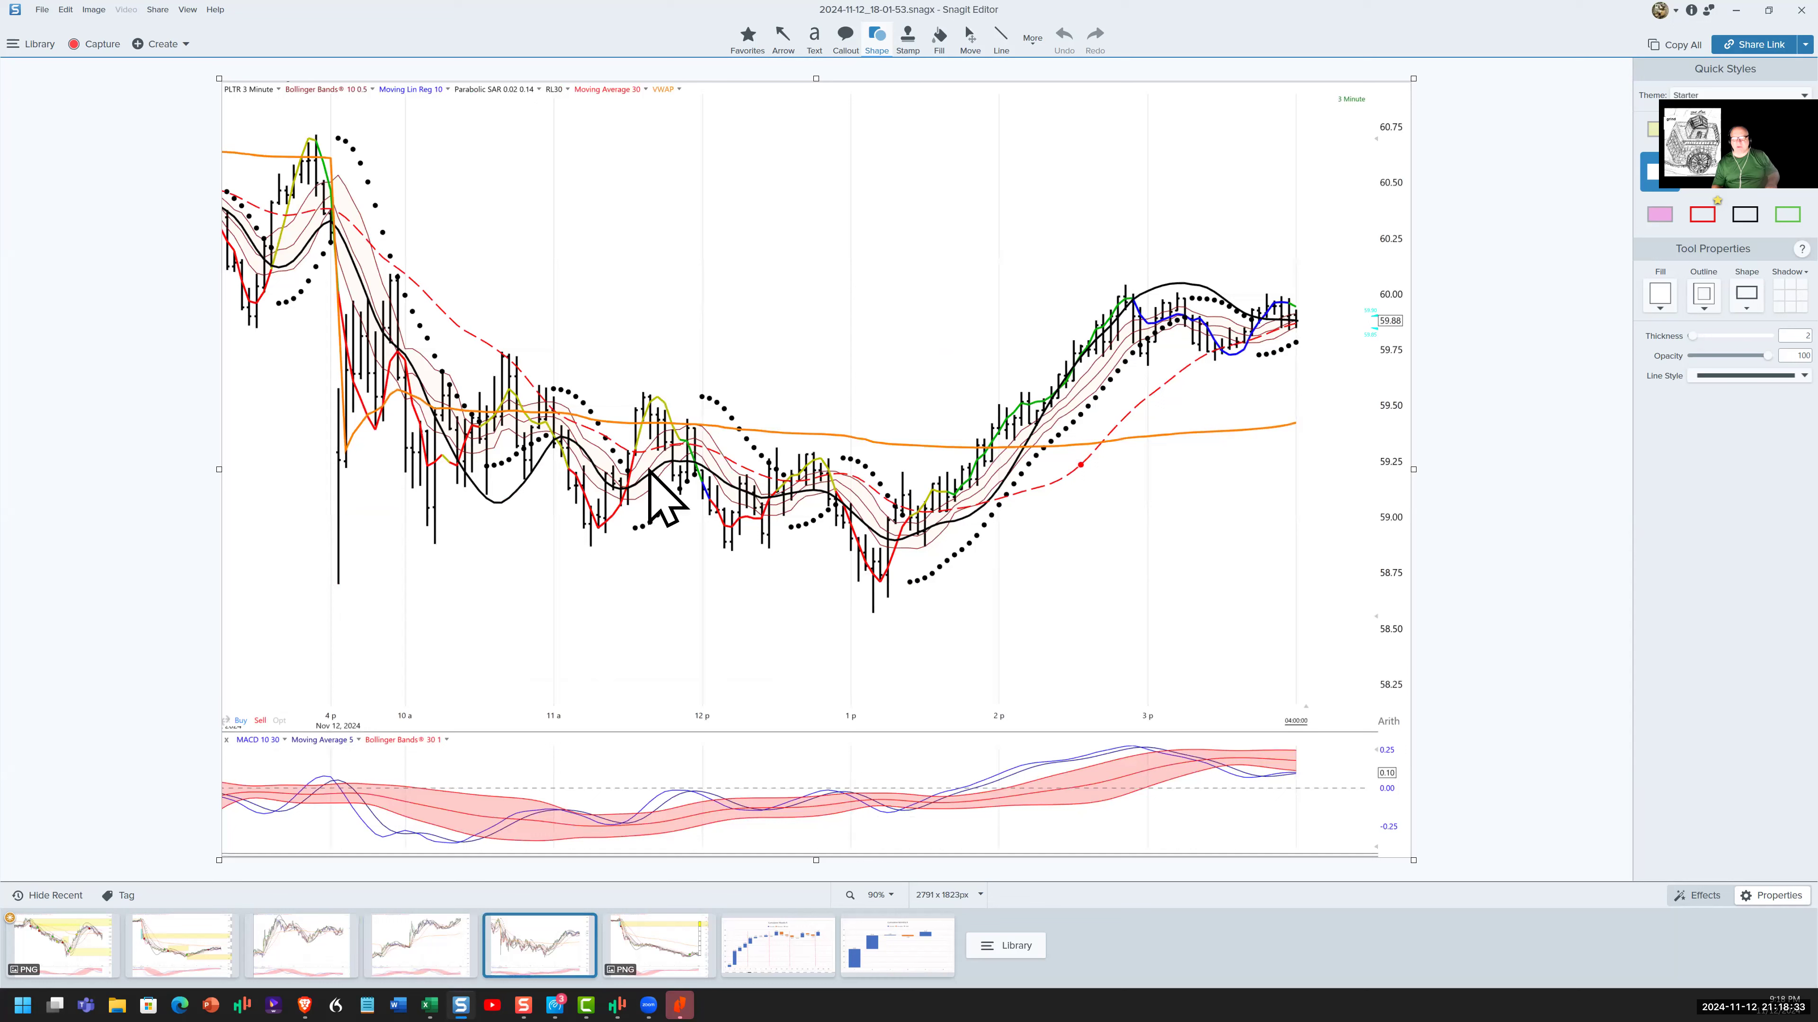
left_click_drag(758, 523, 624, 442)
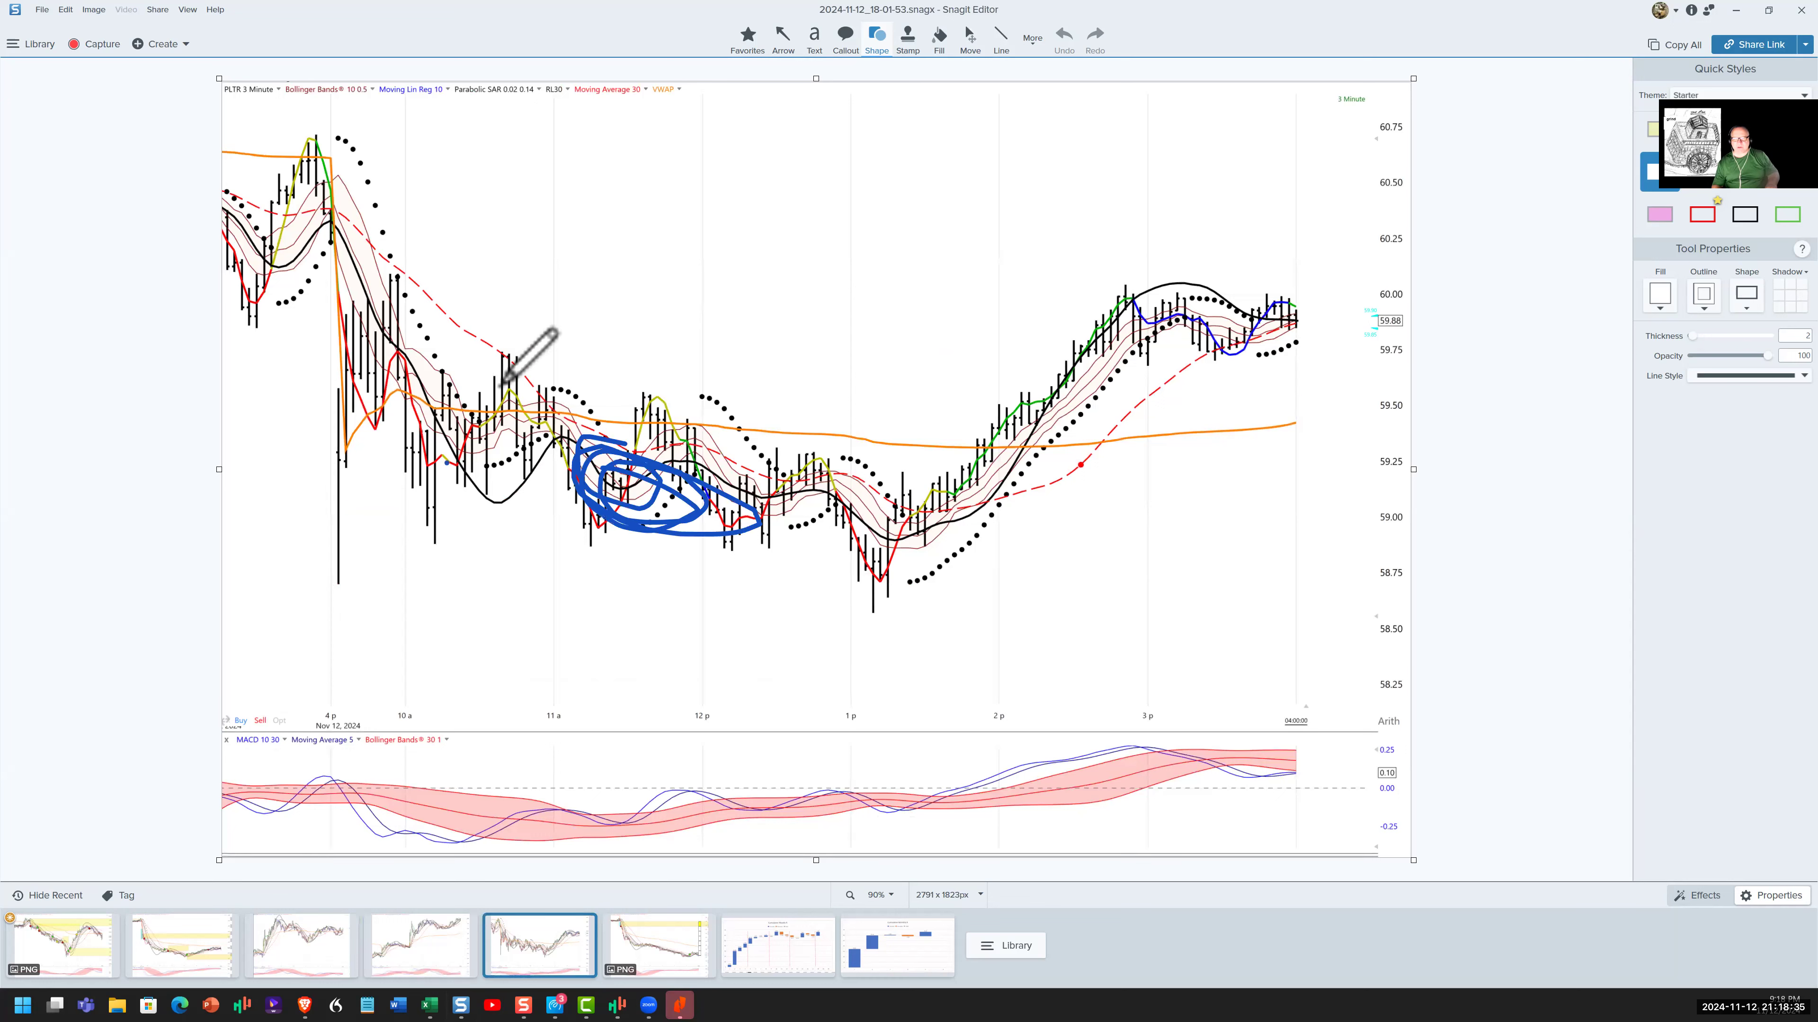
mouse_move(448, 462)
left_mouse_down()
mouse_move(511, 373)
mouse_move(526, 405)
left_mouse_up()
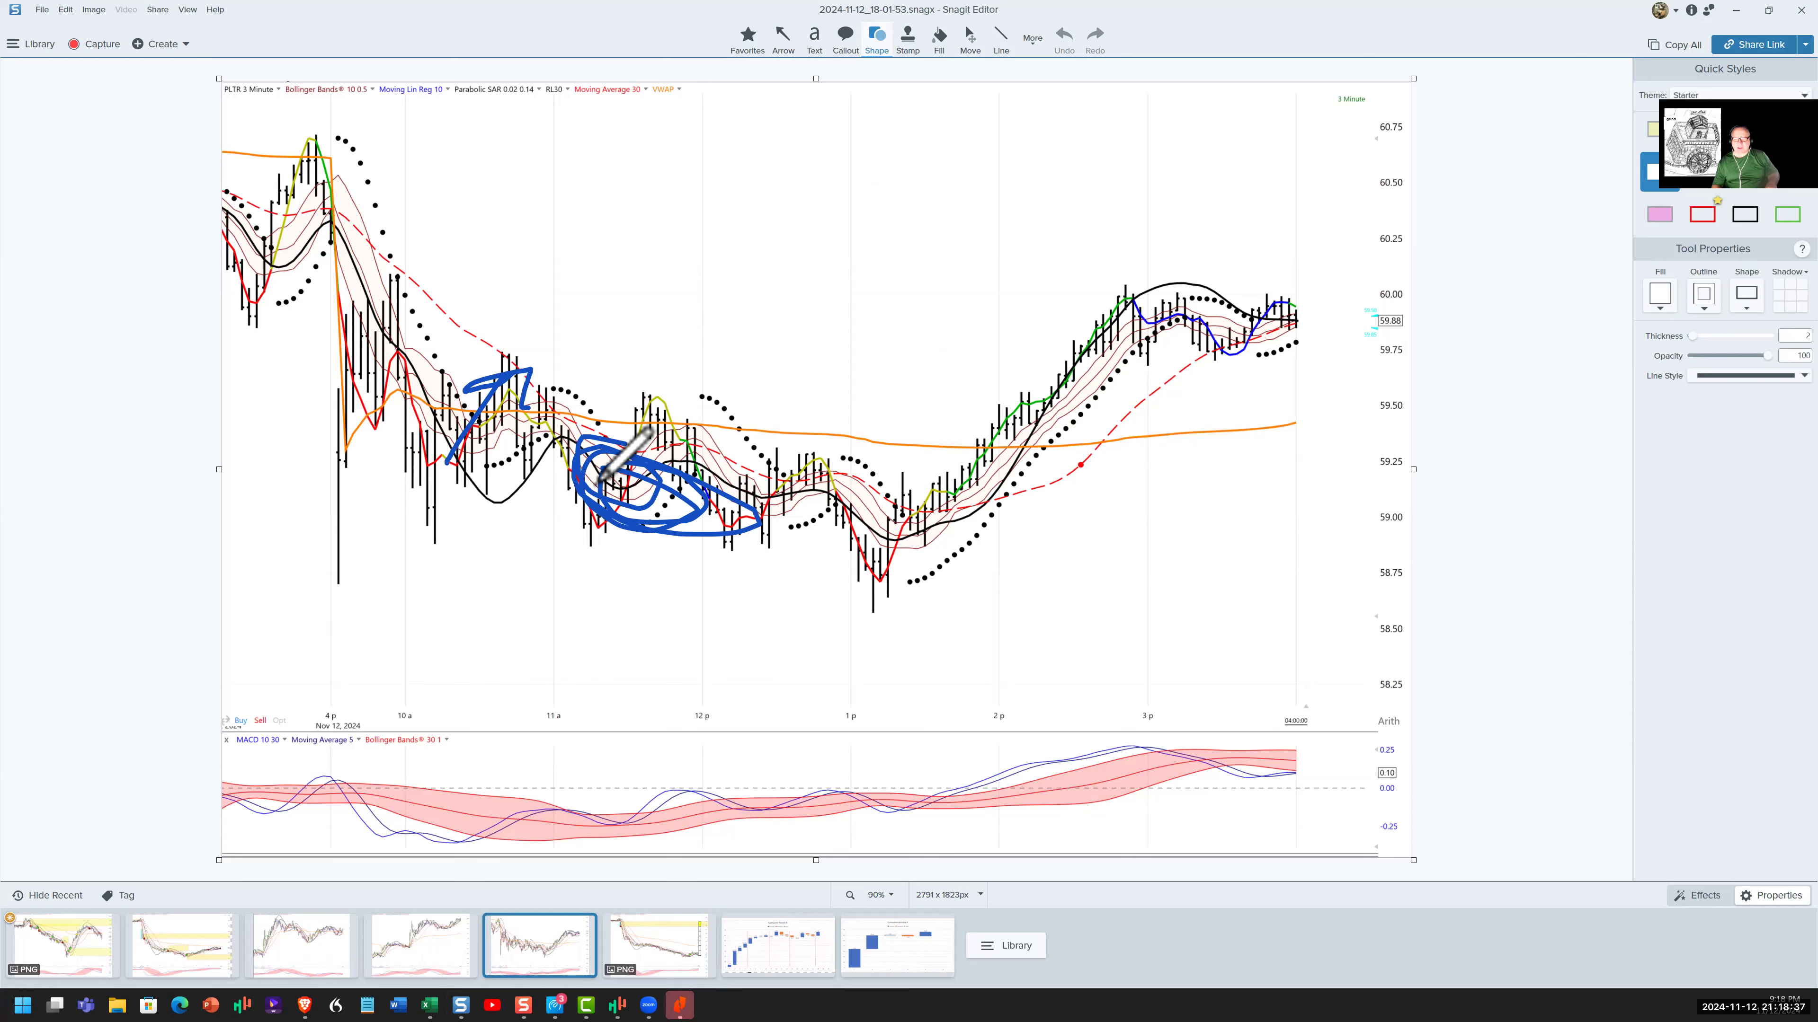
left_click_drag(639, 454, 684, 390)
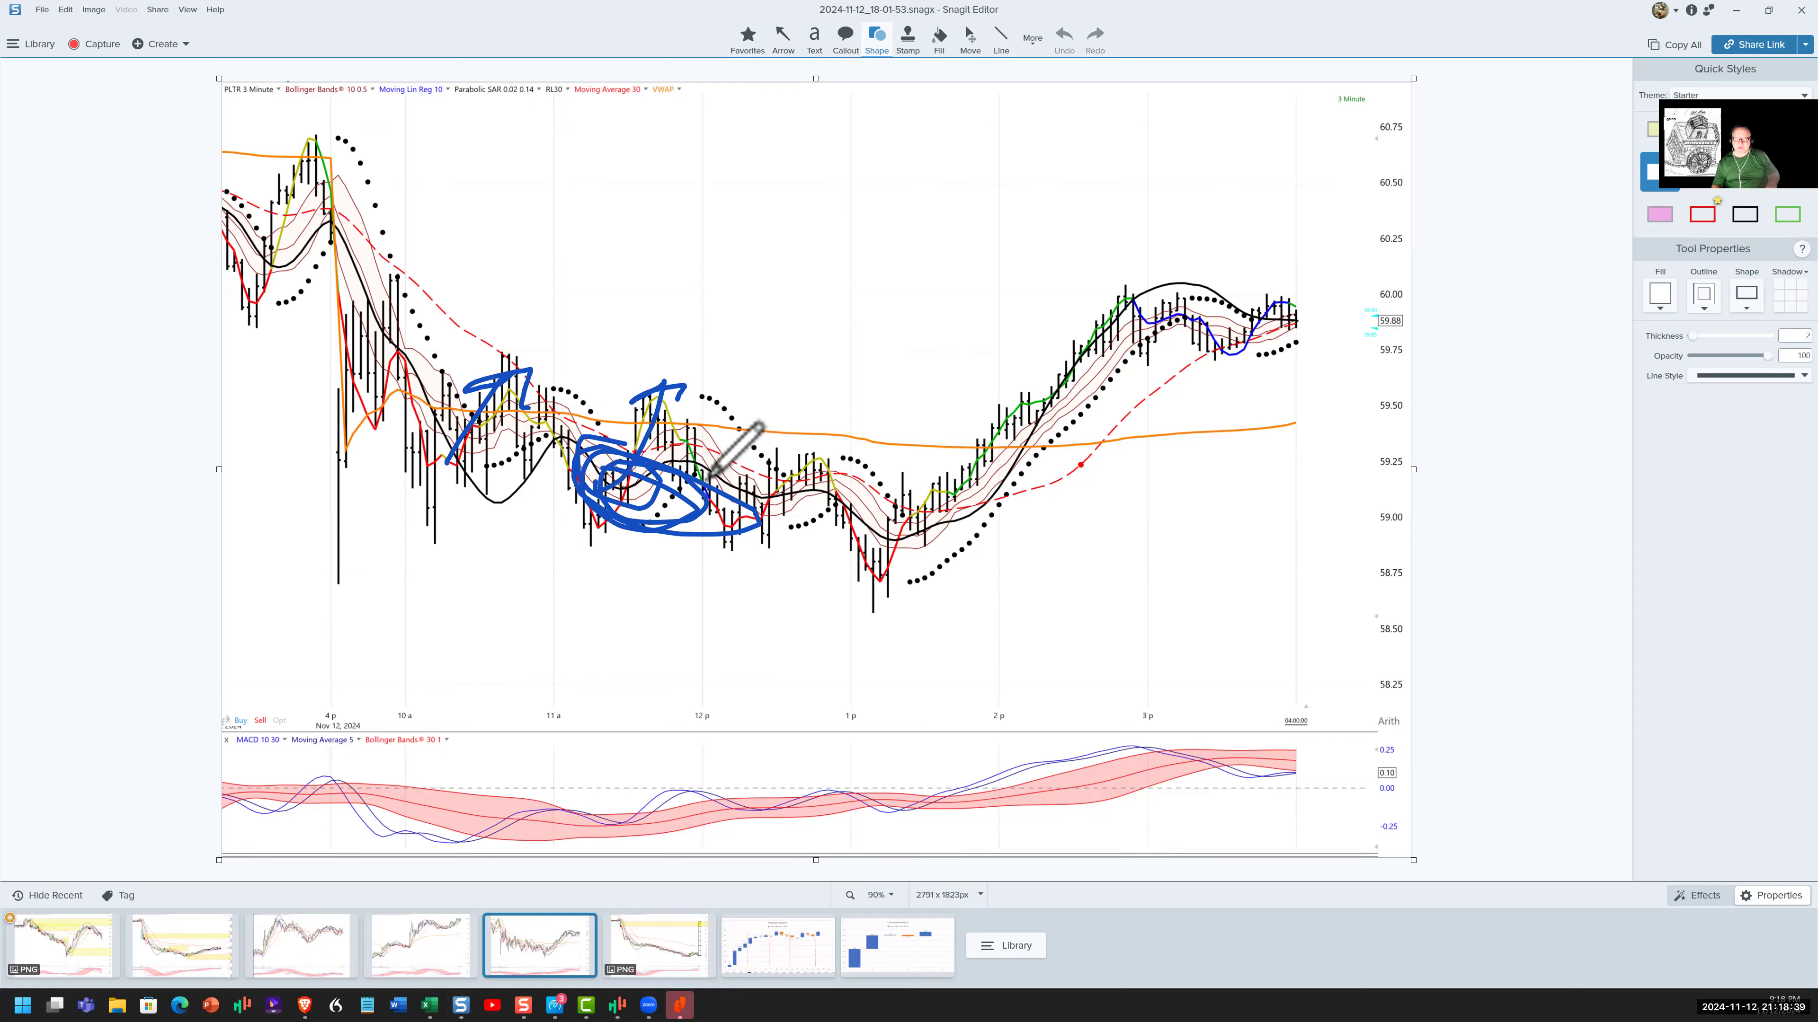
left_click_drag(711, 475, 788, 495)
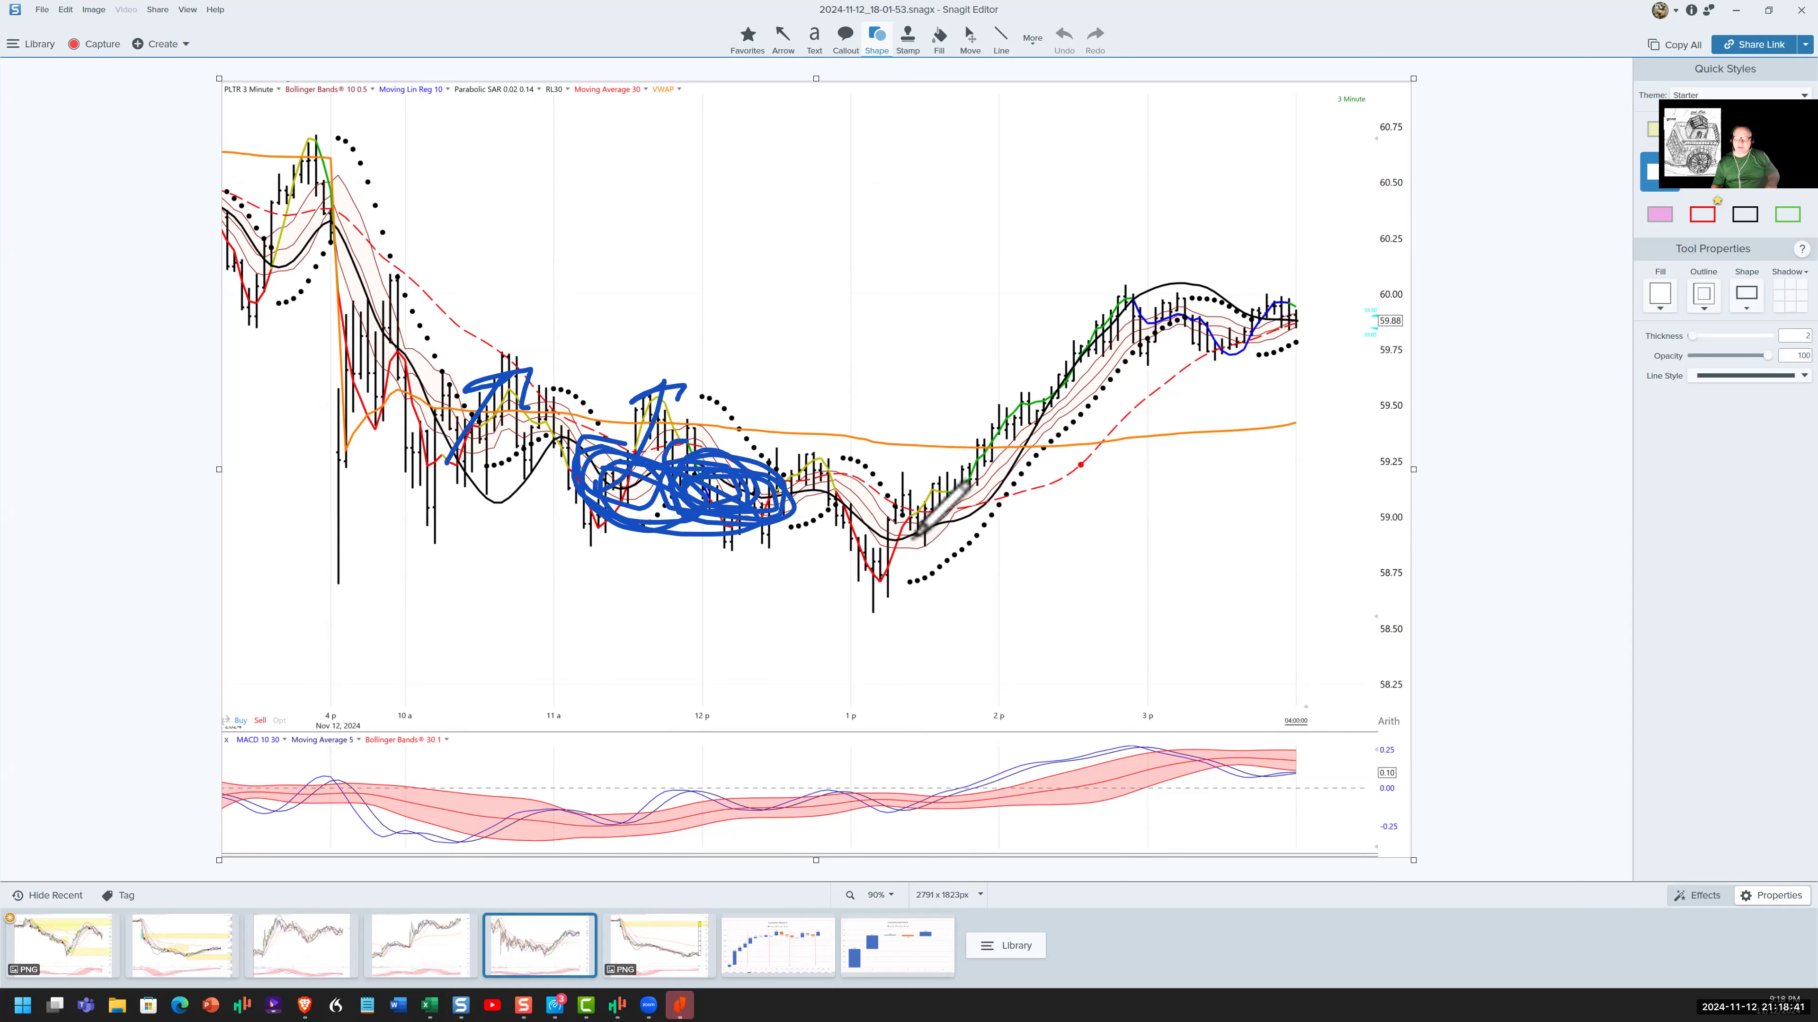
left_click_drag(873, 579, 1110, 292)
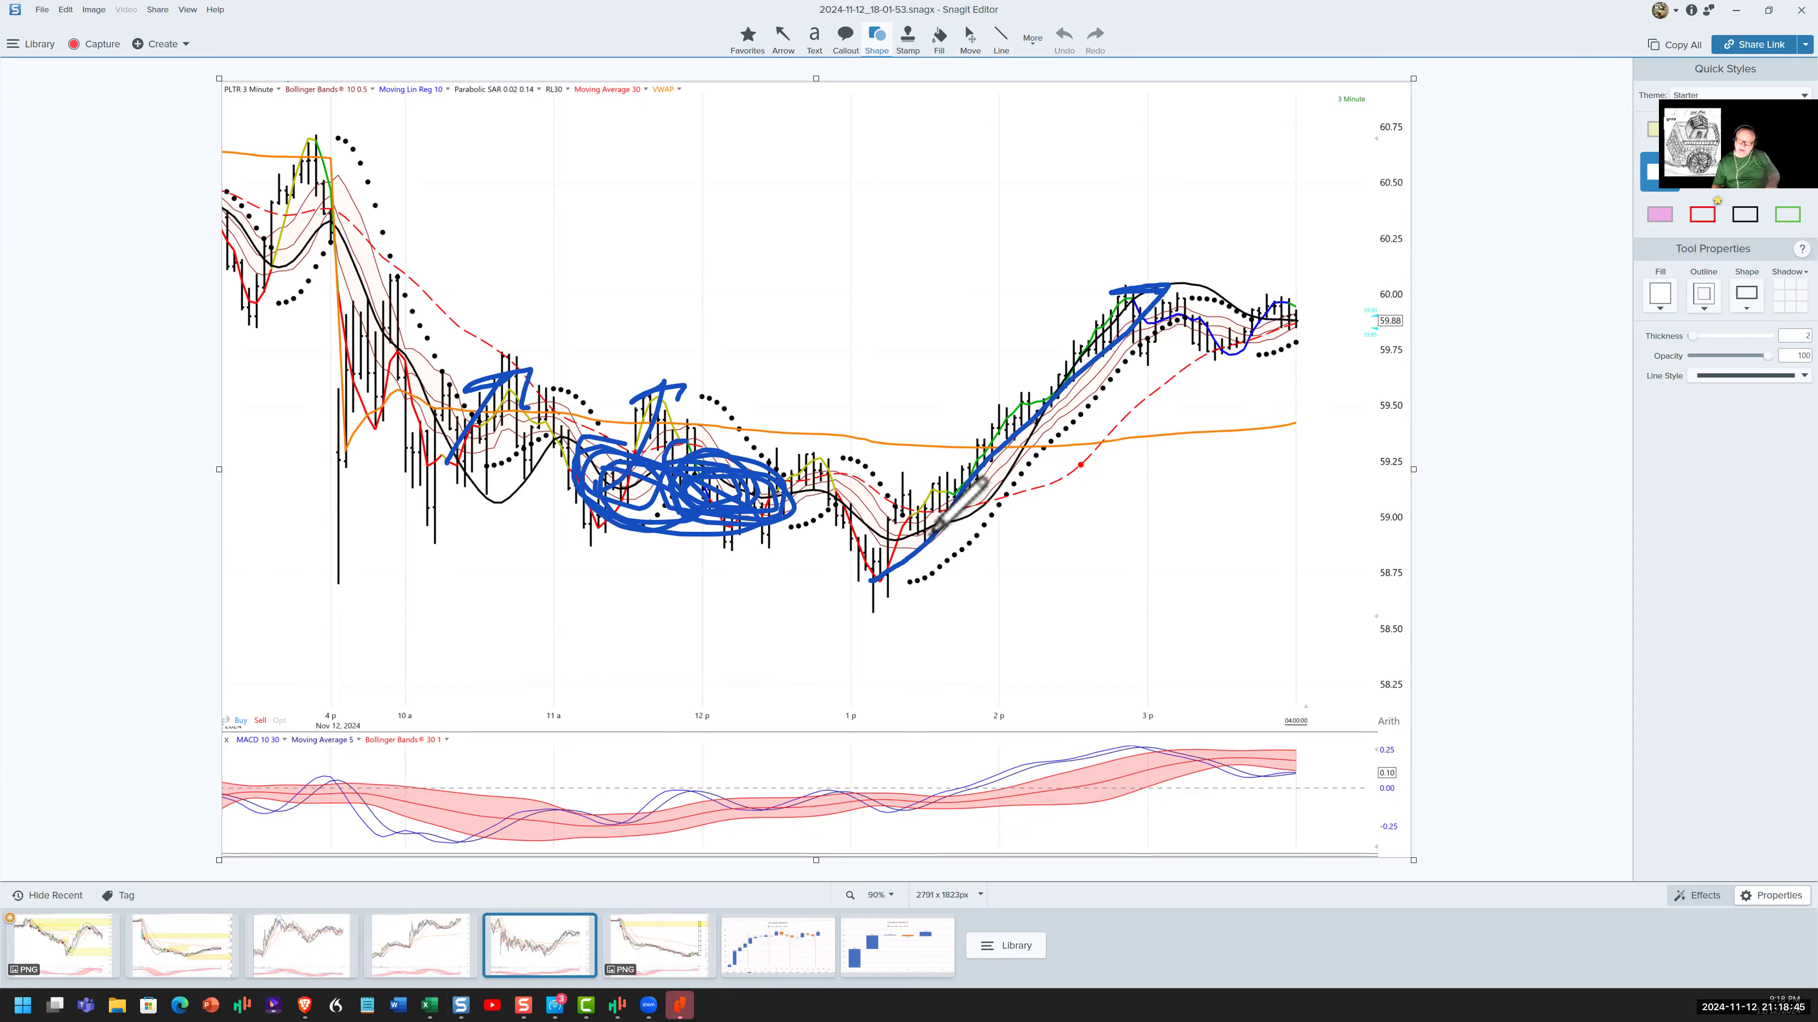
Step: Trace the rally to the 3 p high with lines at 60.00 and an arrow to 60.50, then clear the ink
mouse_move(931, 528)
left_mouse_down()
mouse_move(1288, 309)
mouse_move(1442, 312)
left_mouse_up()
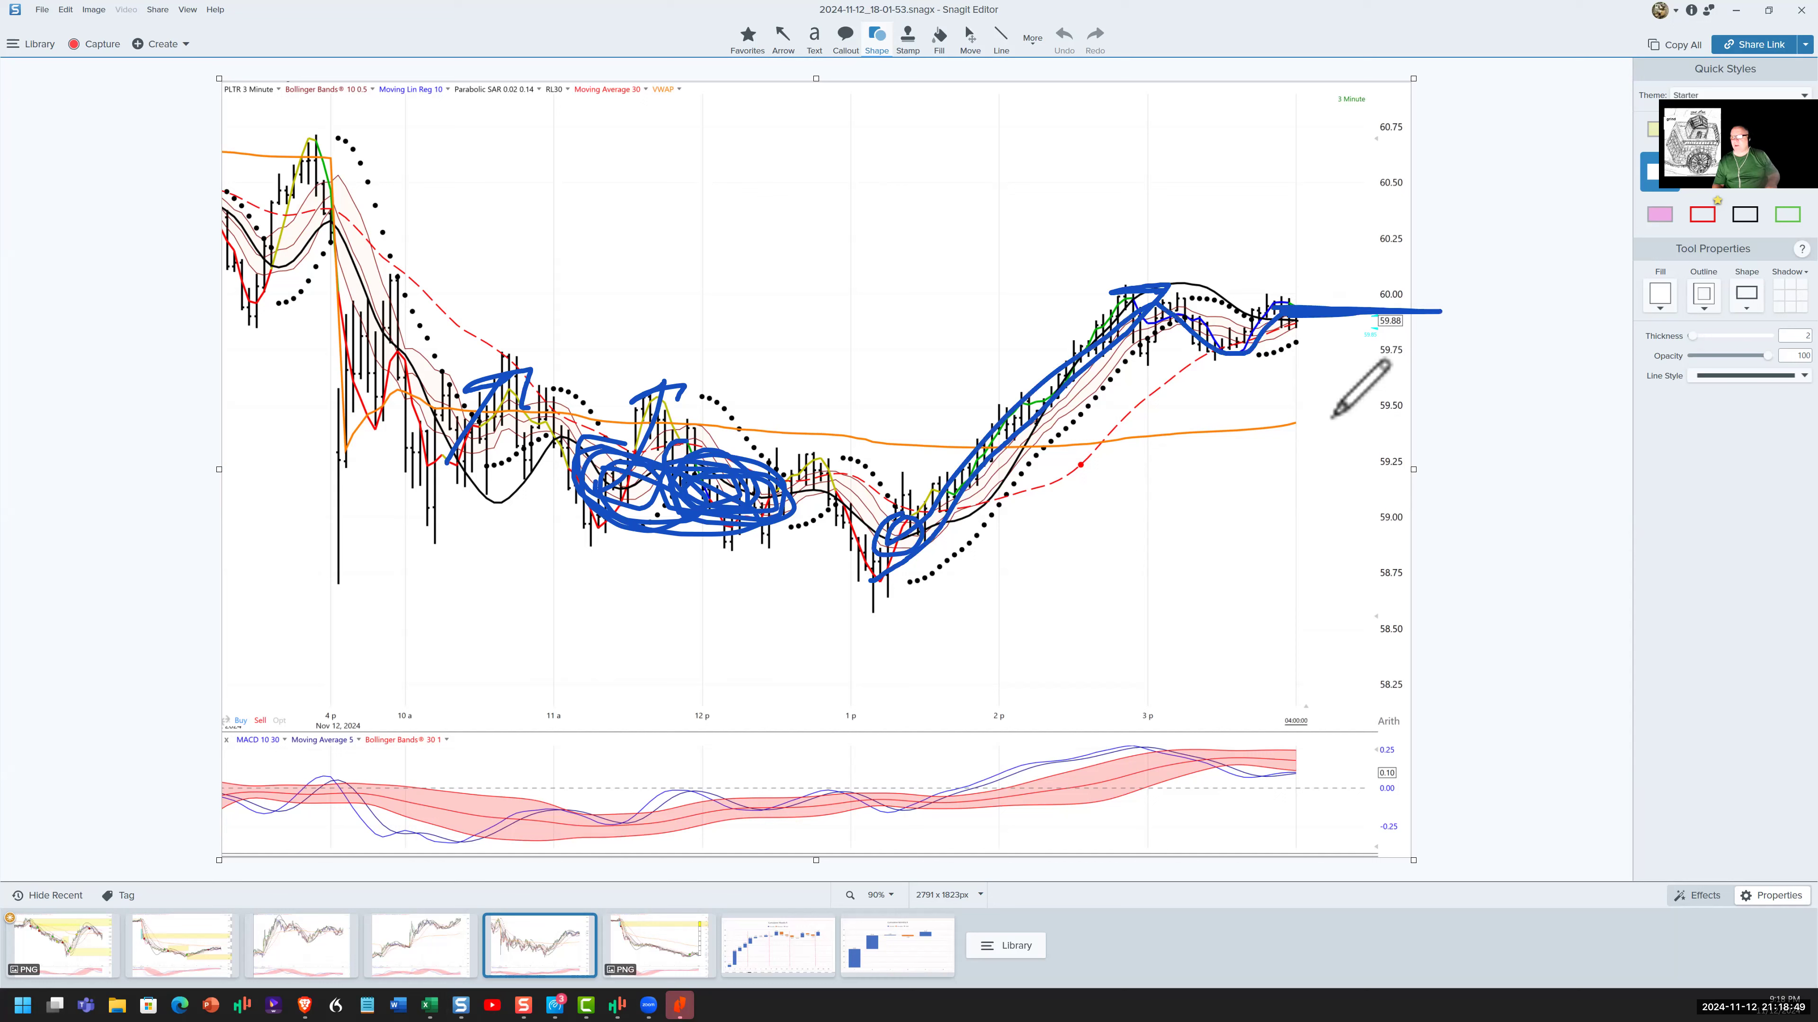
left_click_drag(1275, 427, 1344, 404)
mouse_move(1105, 287)
left_mouse_down()
mouse_move(1428, 303)
mouse_move(1408, 297)
left_mouse_up()
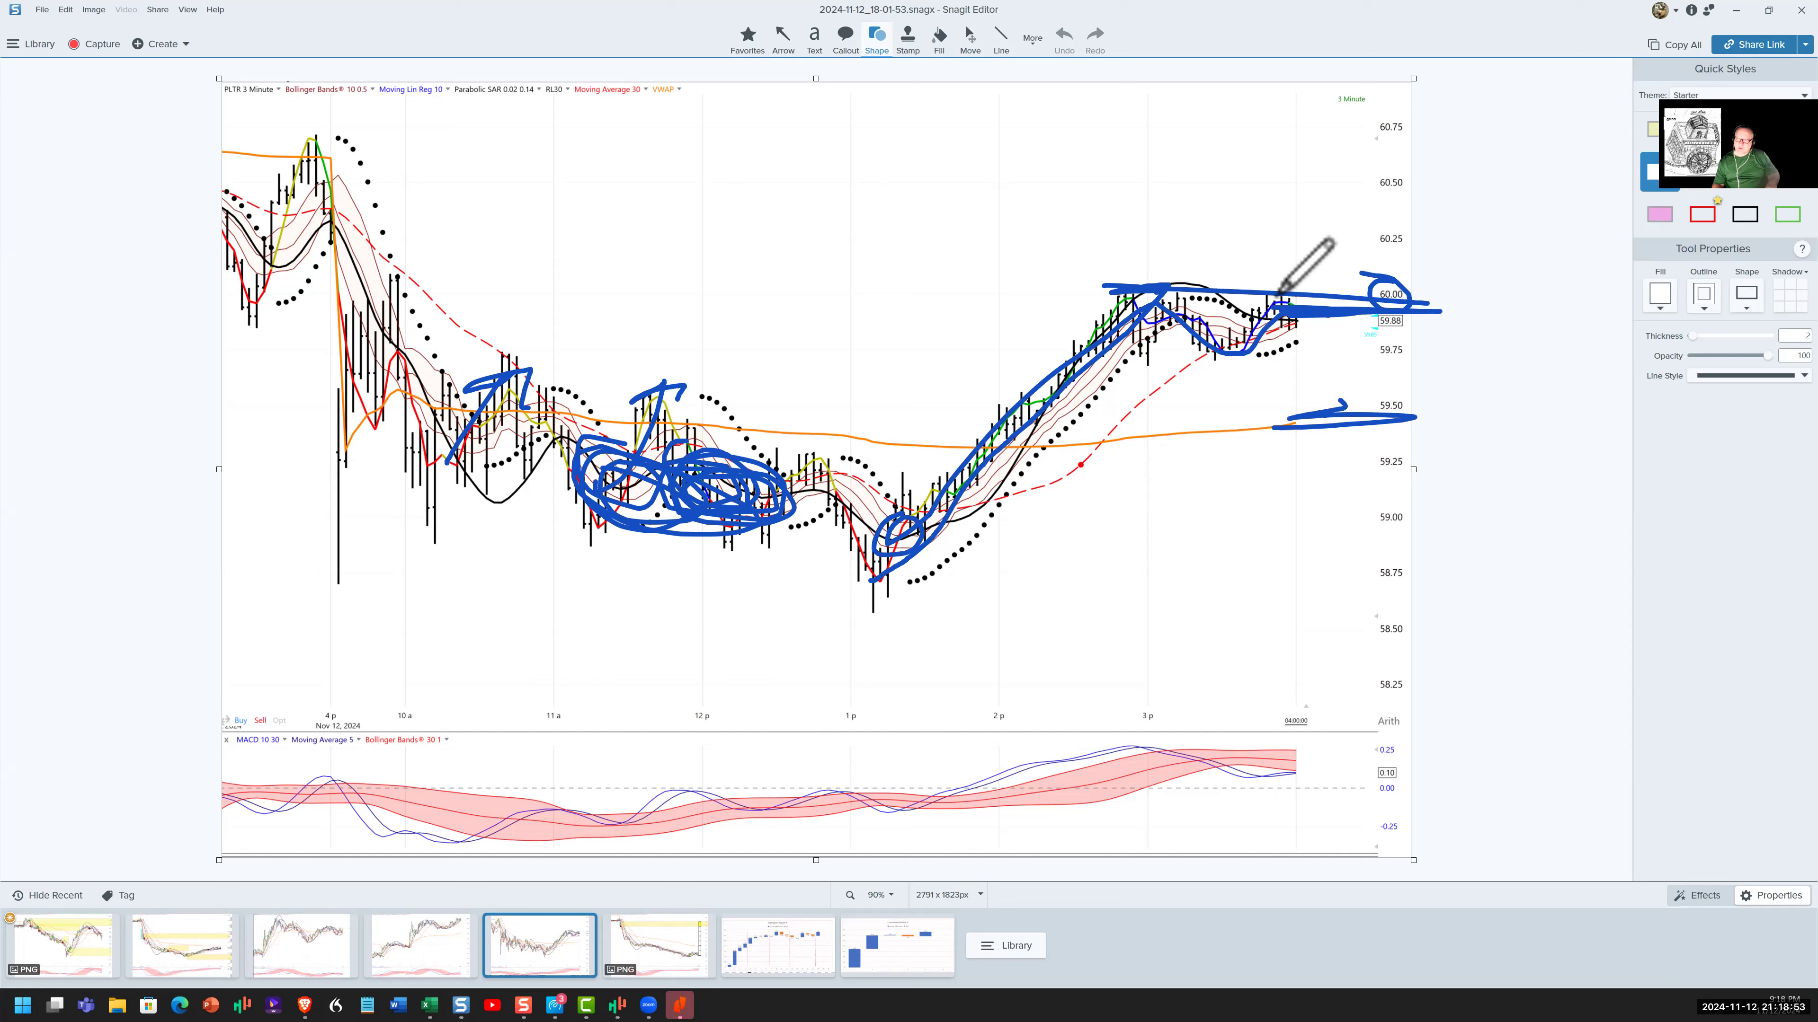
mouse_move(1281, 292)
left_mouse_down()
mouse_move(1292, 196)
mouse_move(1317, 192)
left_mouse_up()
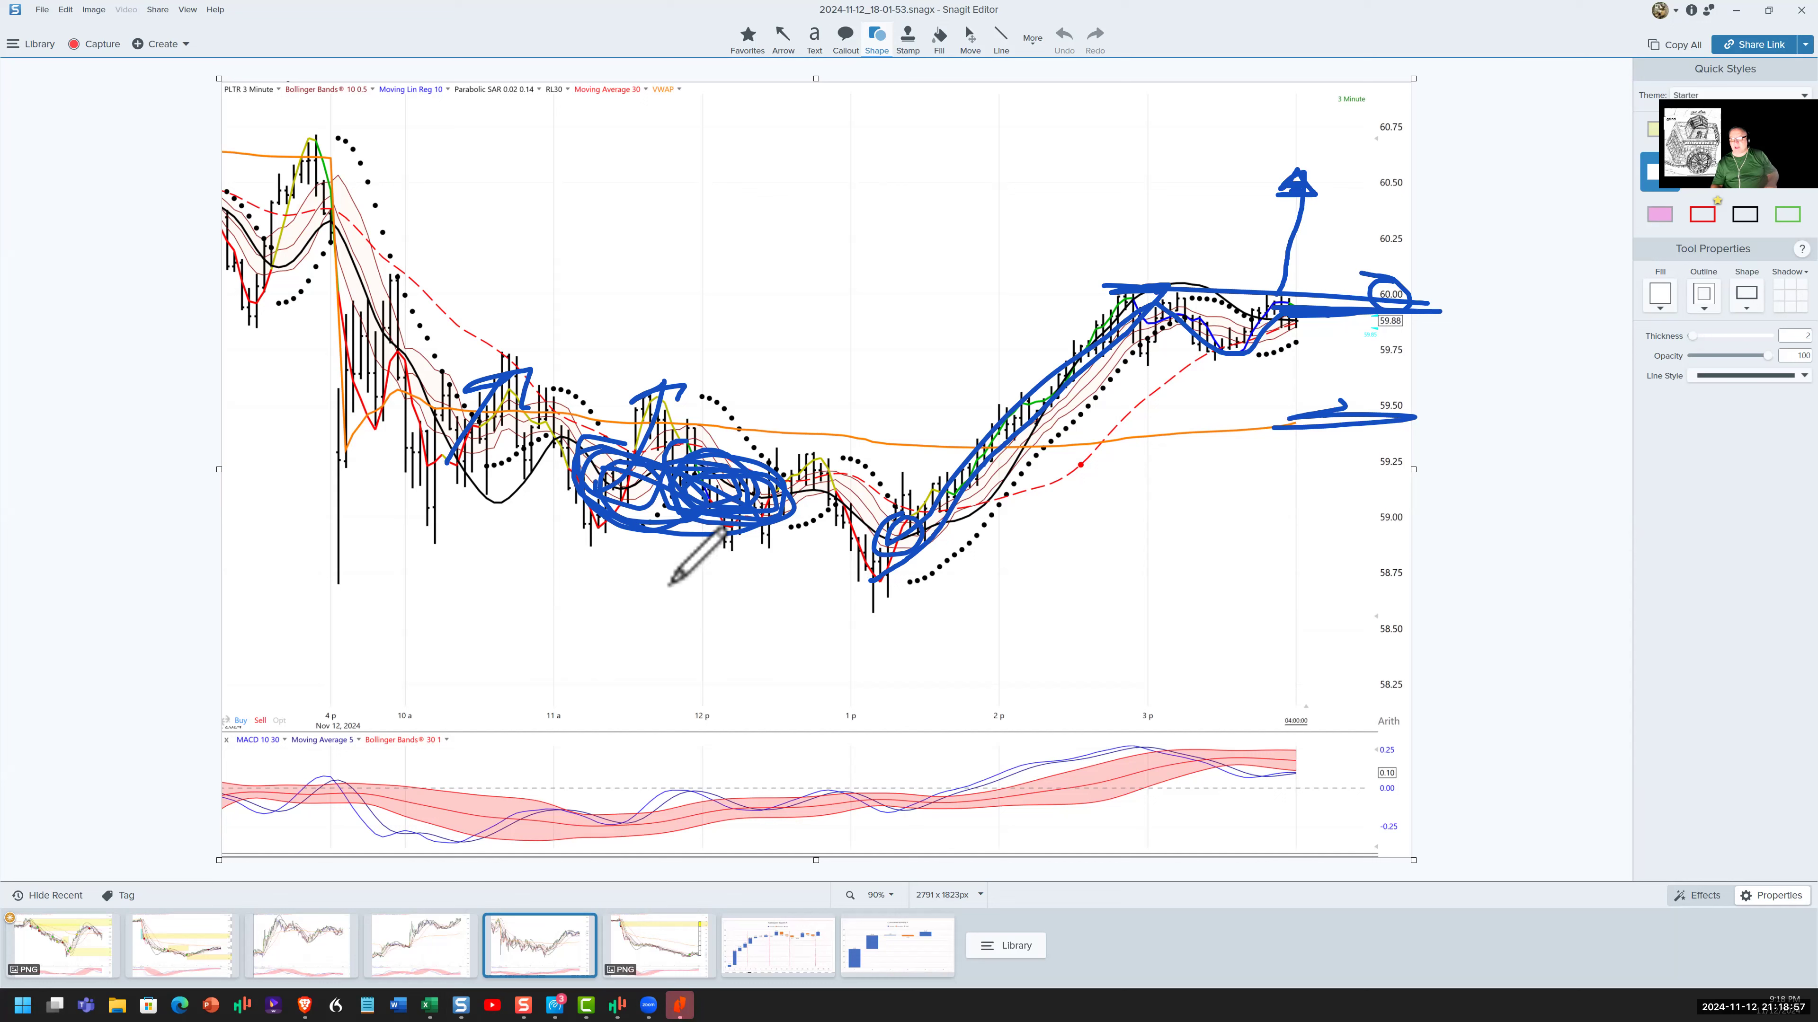
mouse_move(669, 569)
left_mouse_down()
mouse_move(686, 665)
mouse_move(744, 615)
left_mouse_up()
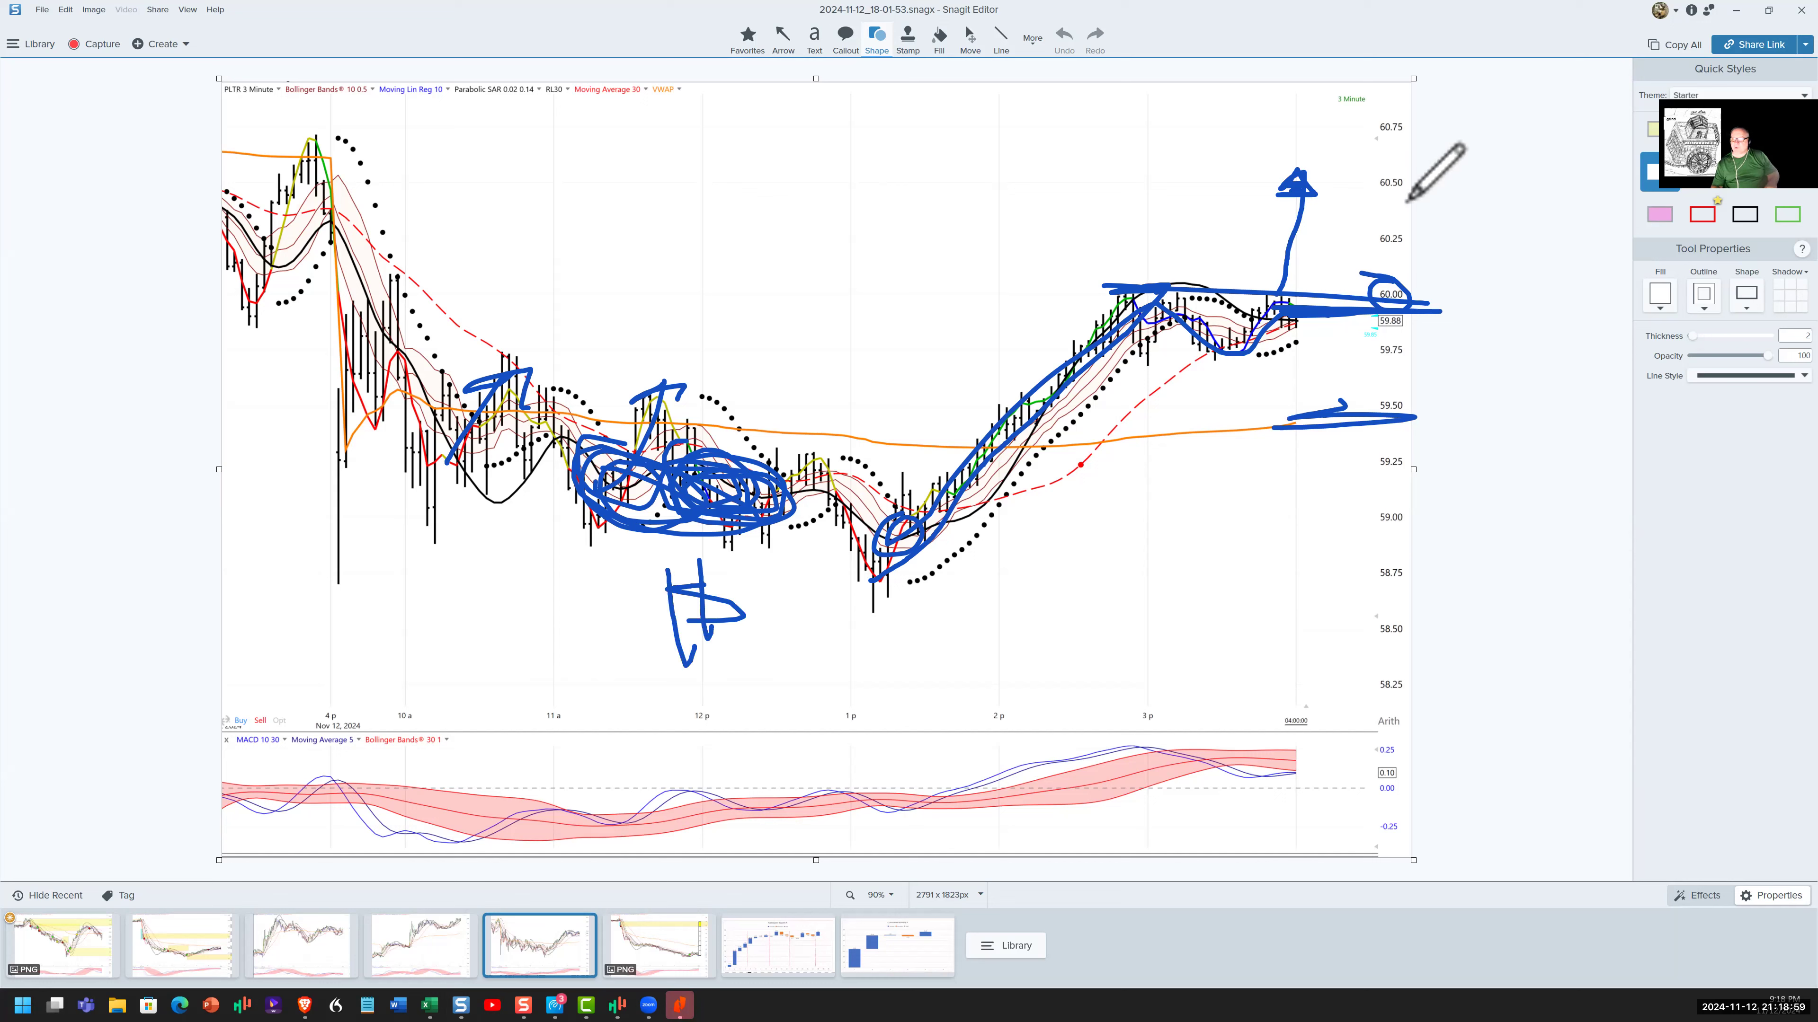
left_click_drag(1142, 268, 1511, 288)
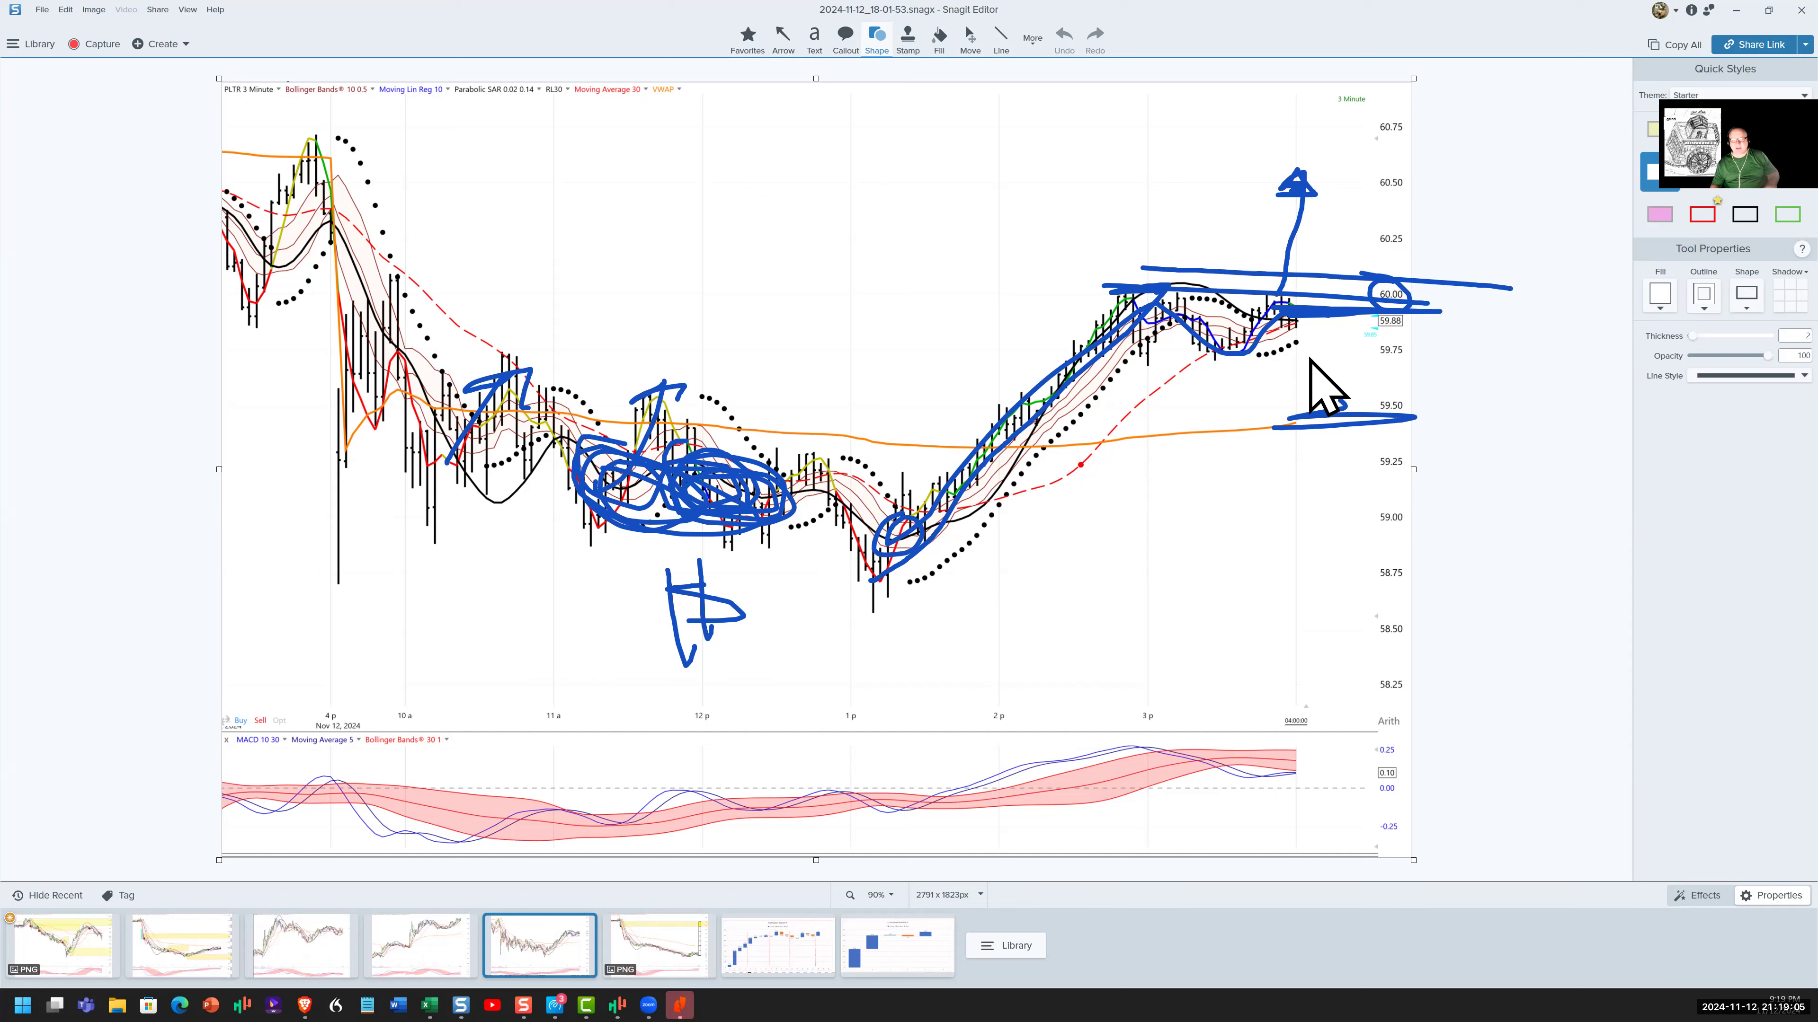
left_click_drag(1312, 356, 1351, 236)
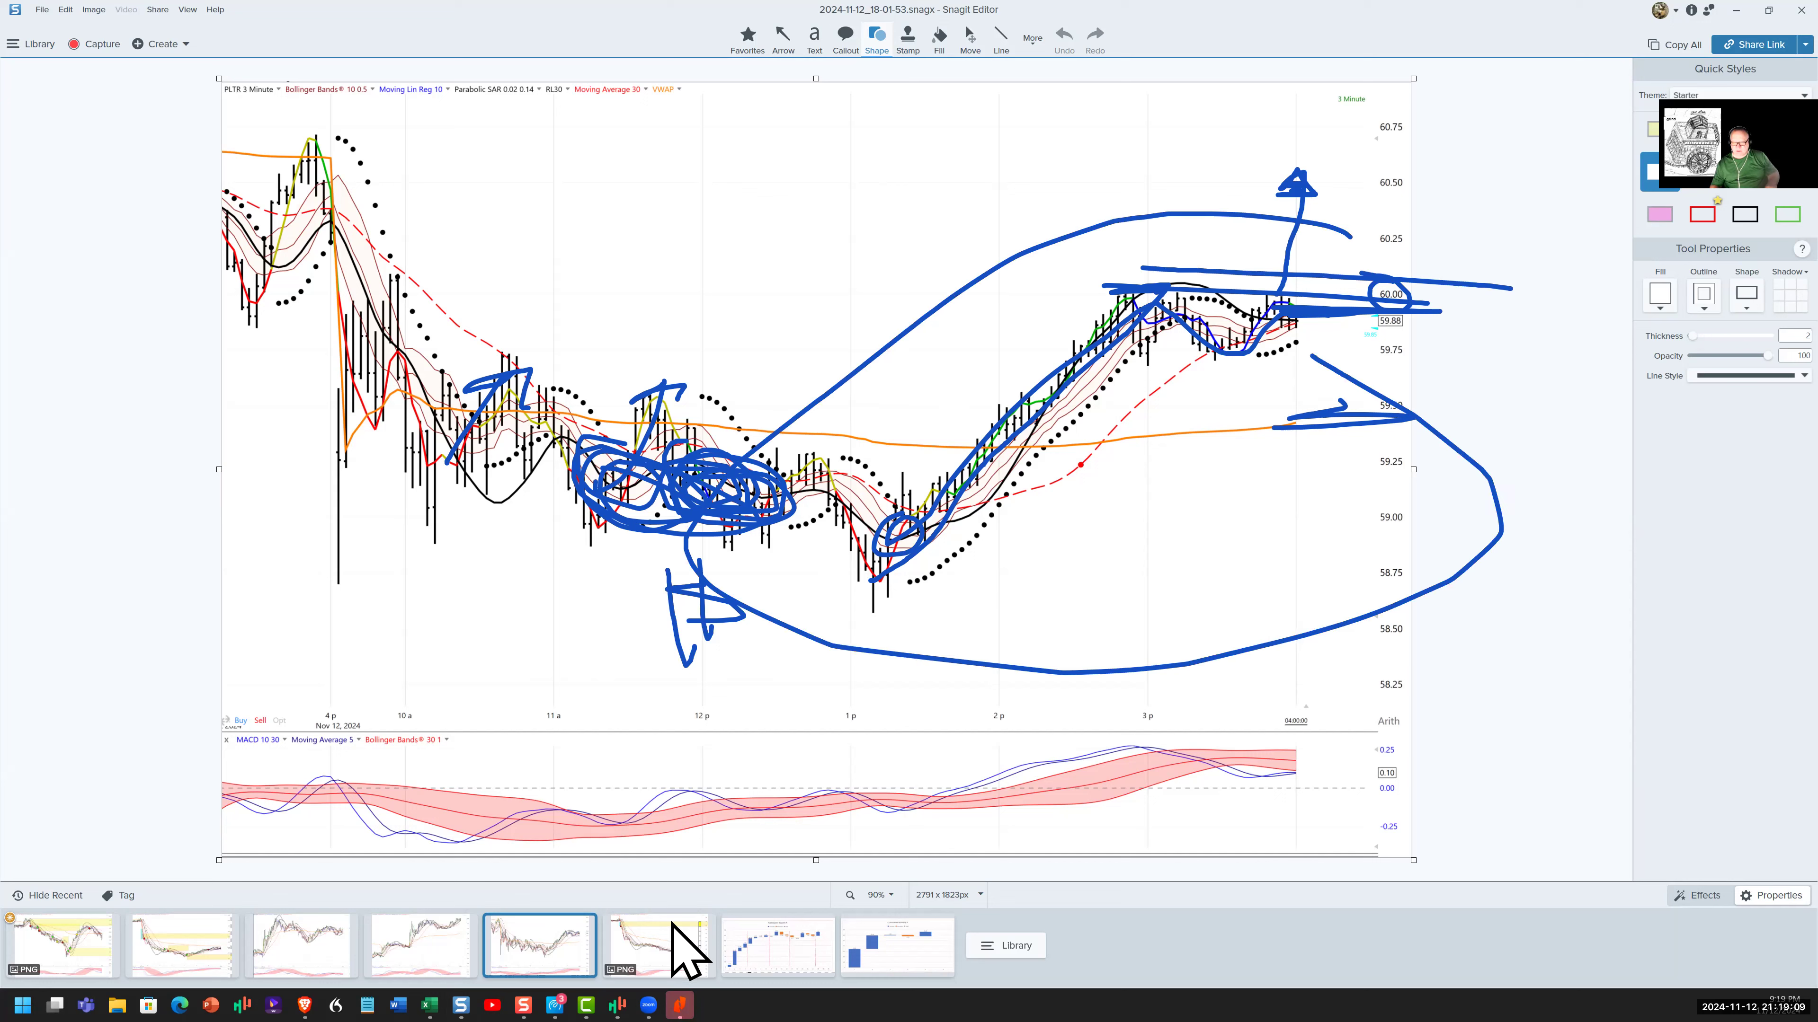
key("Escape")
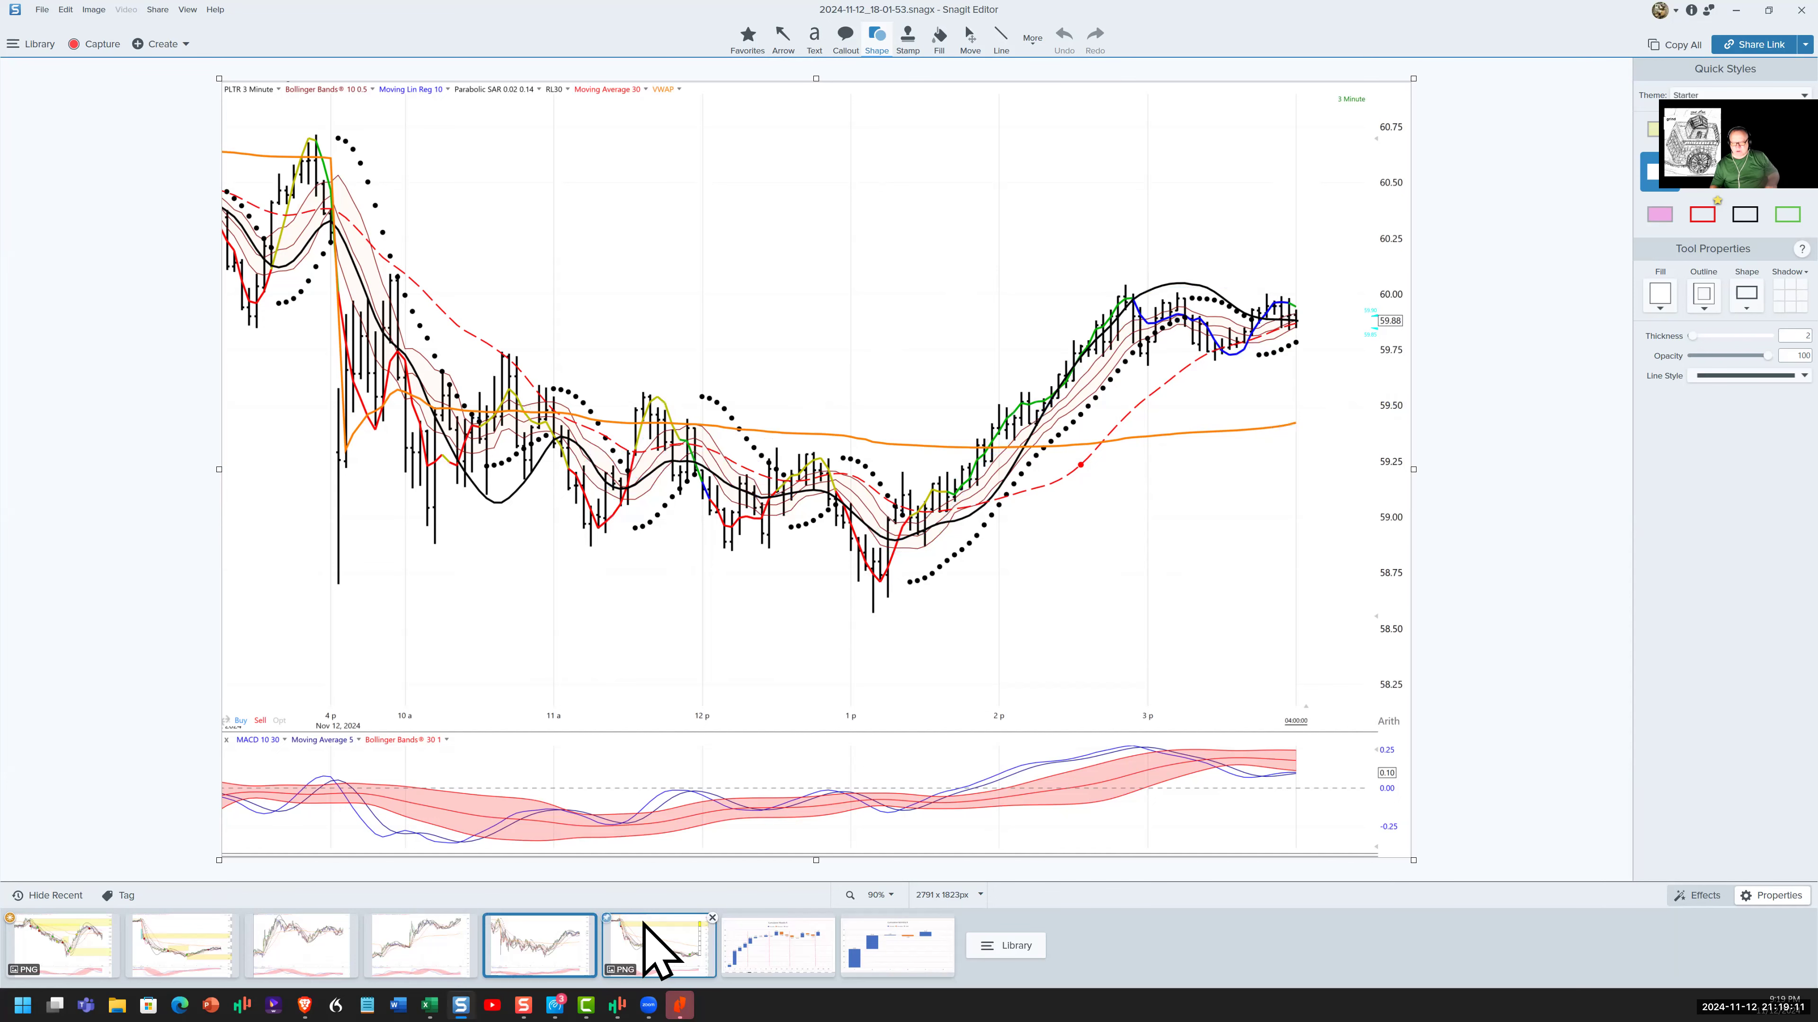
Step: Open stod20241111msos.png, the November 11 MSOS chart with its yellow 4.80–4.90 zone
left_click(666, 931)
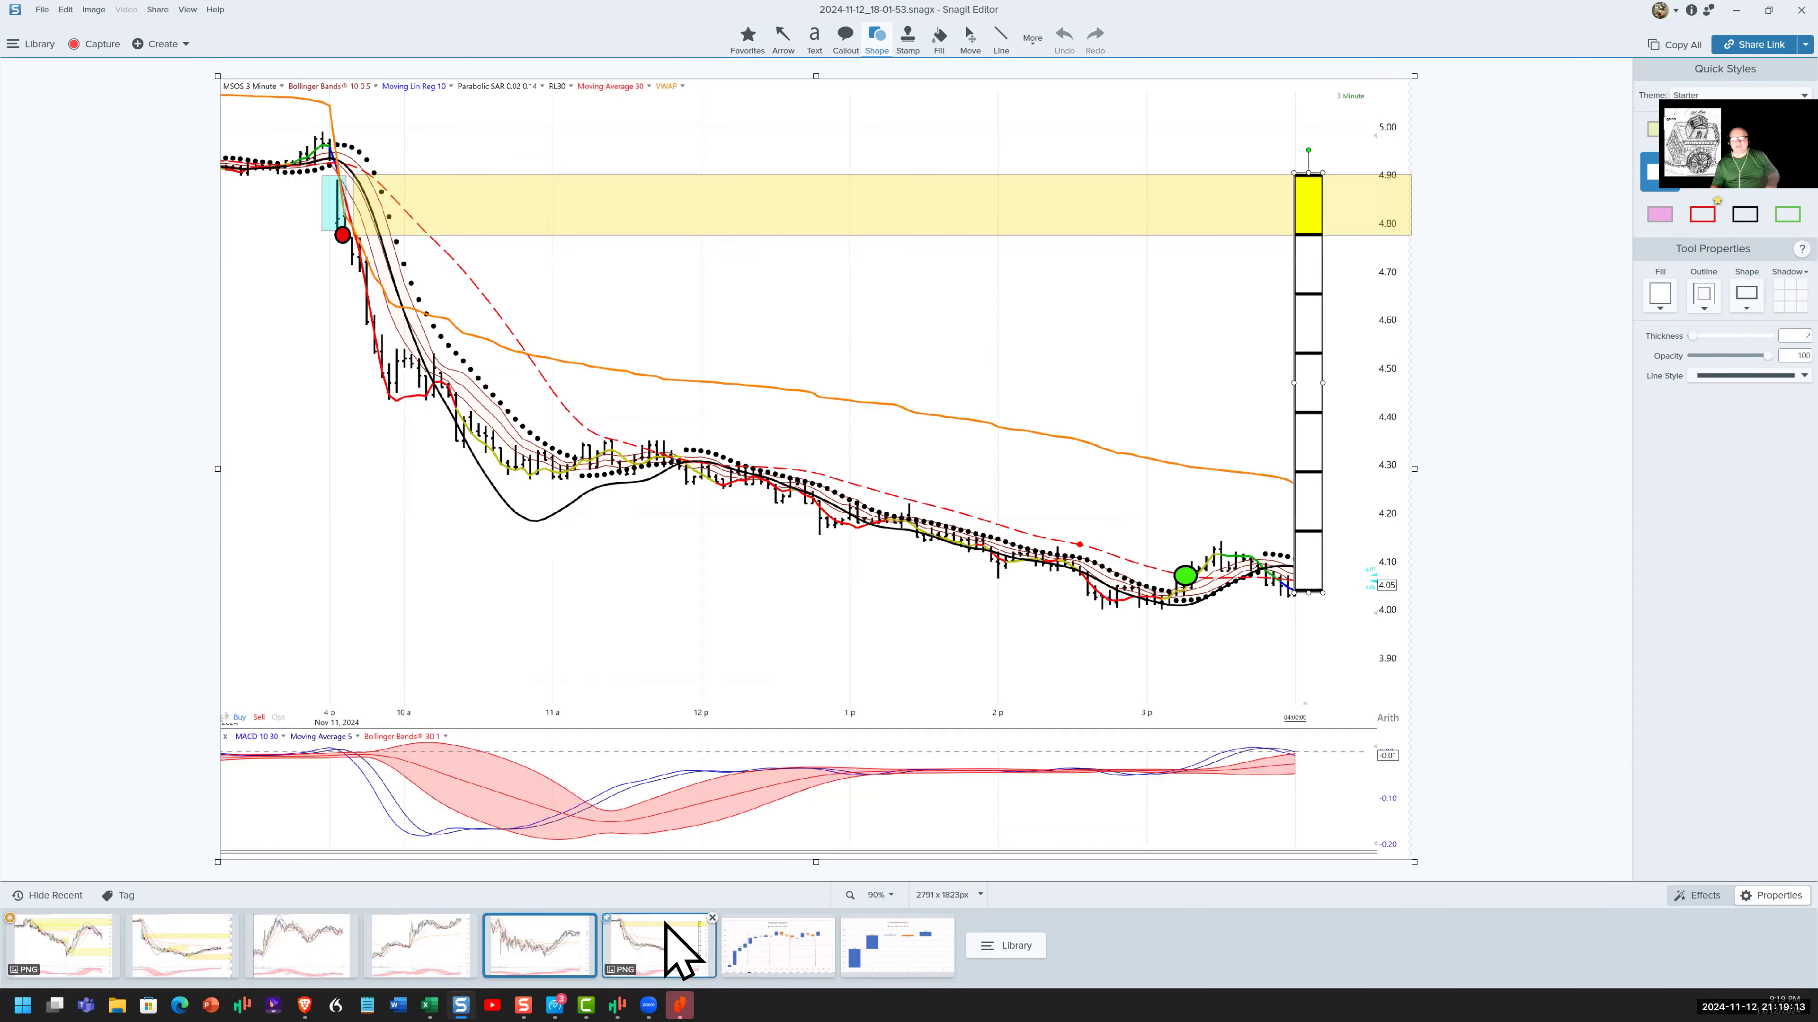
key("g")
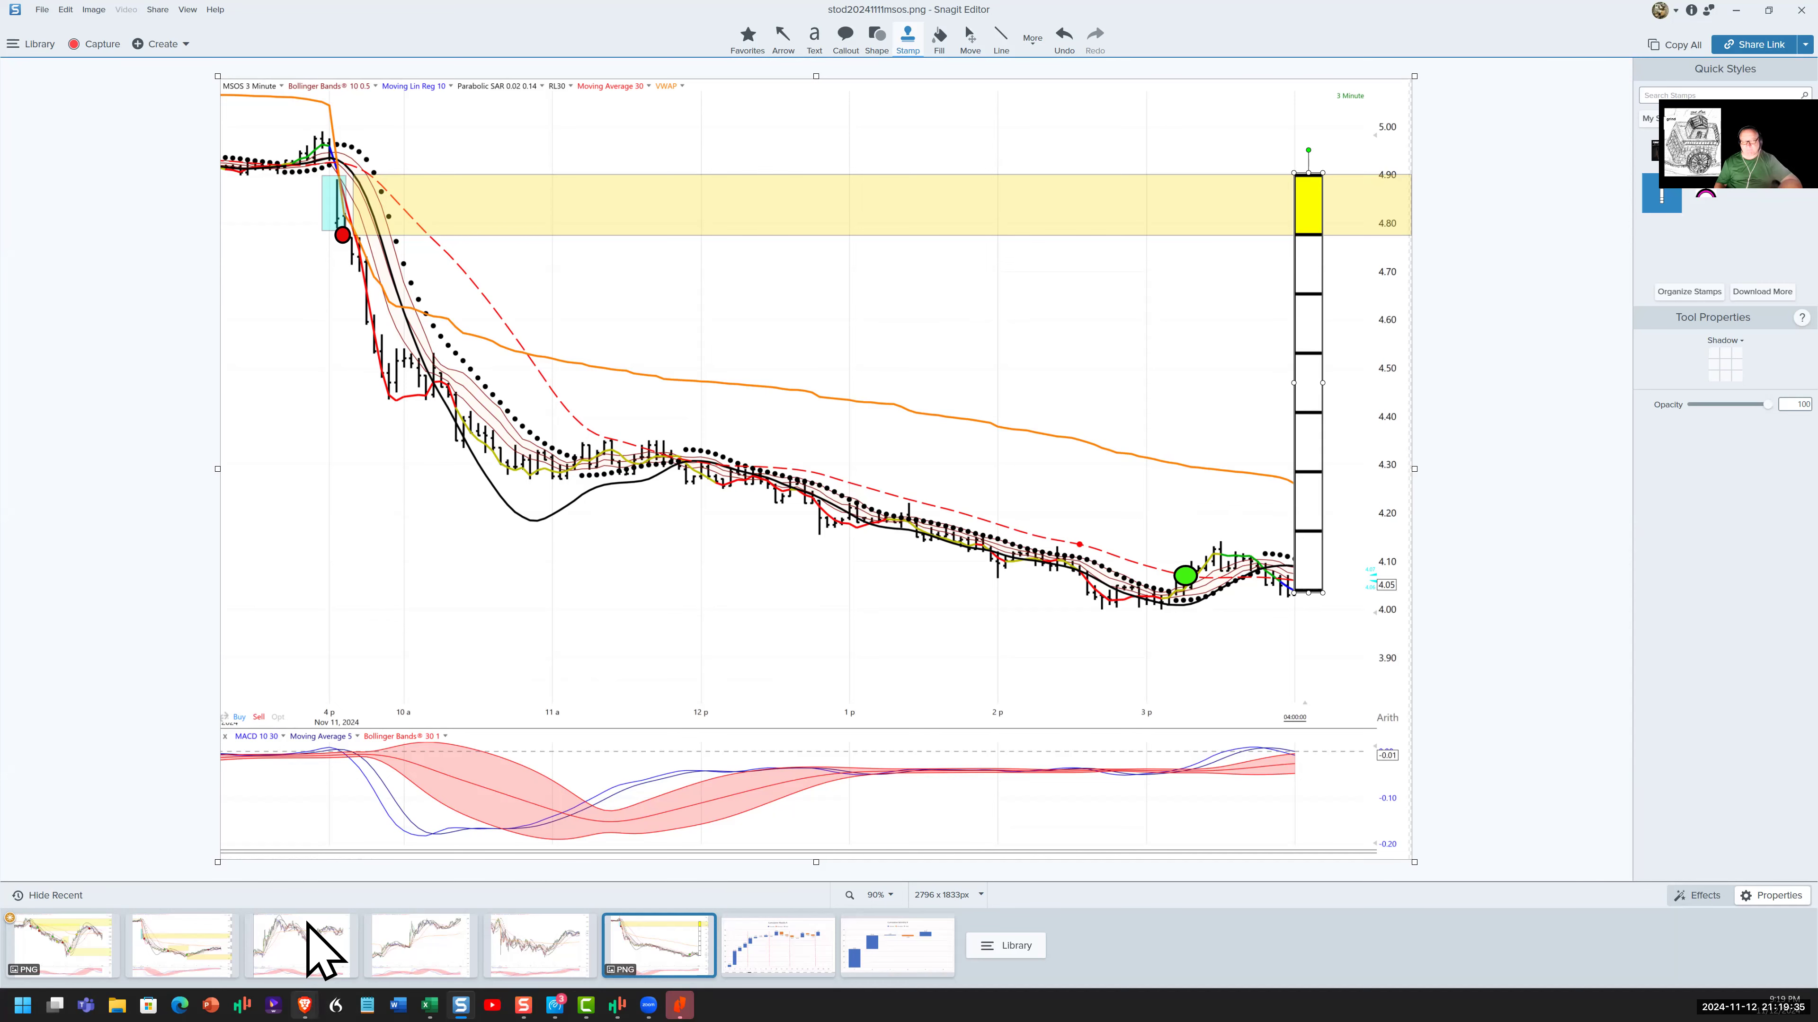
mouse_move(306, 1004)
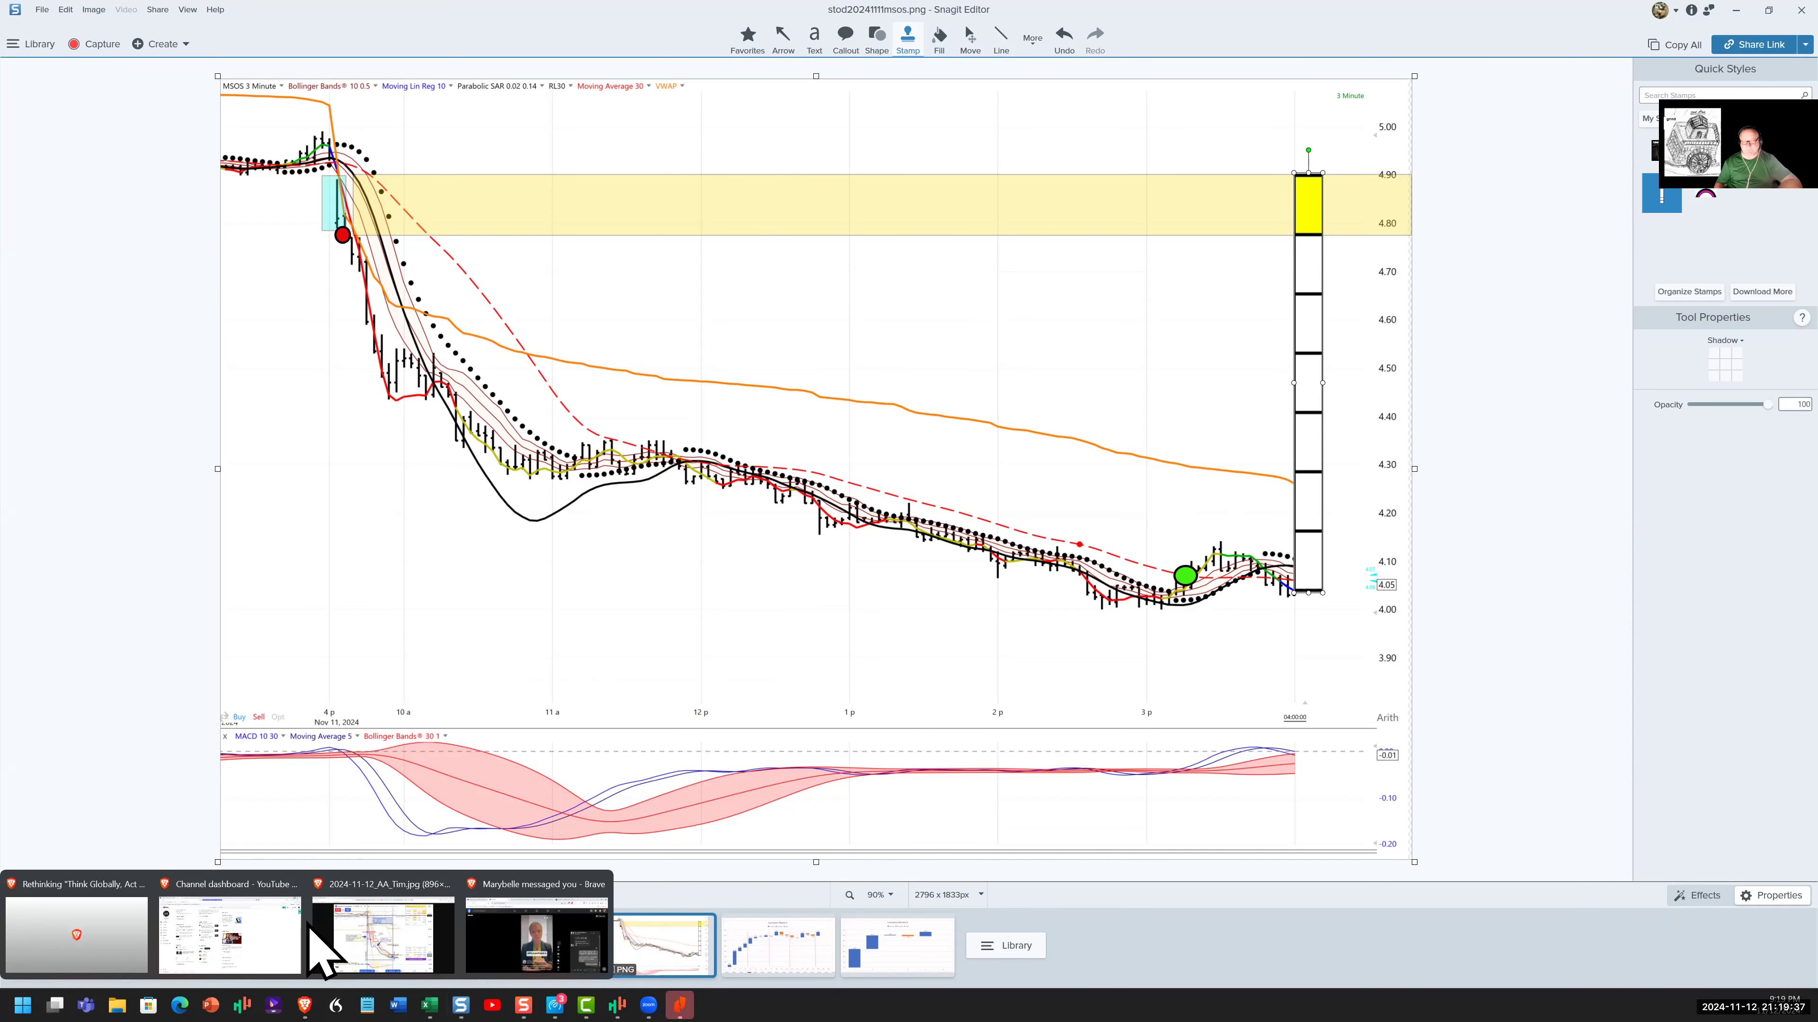
Step: Bring up the Alcoa chart and mark the Sniper Layout title, the 0 (41.8) level and the selloff
left_click(383, 939)
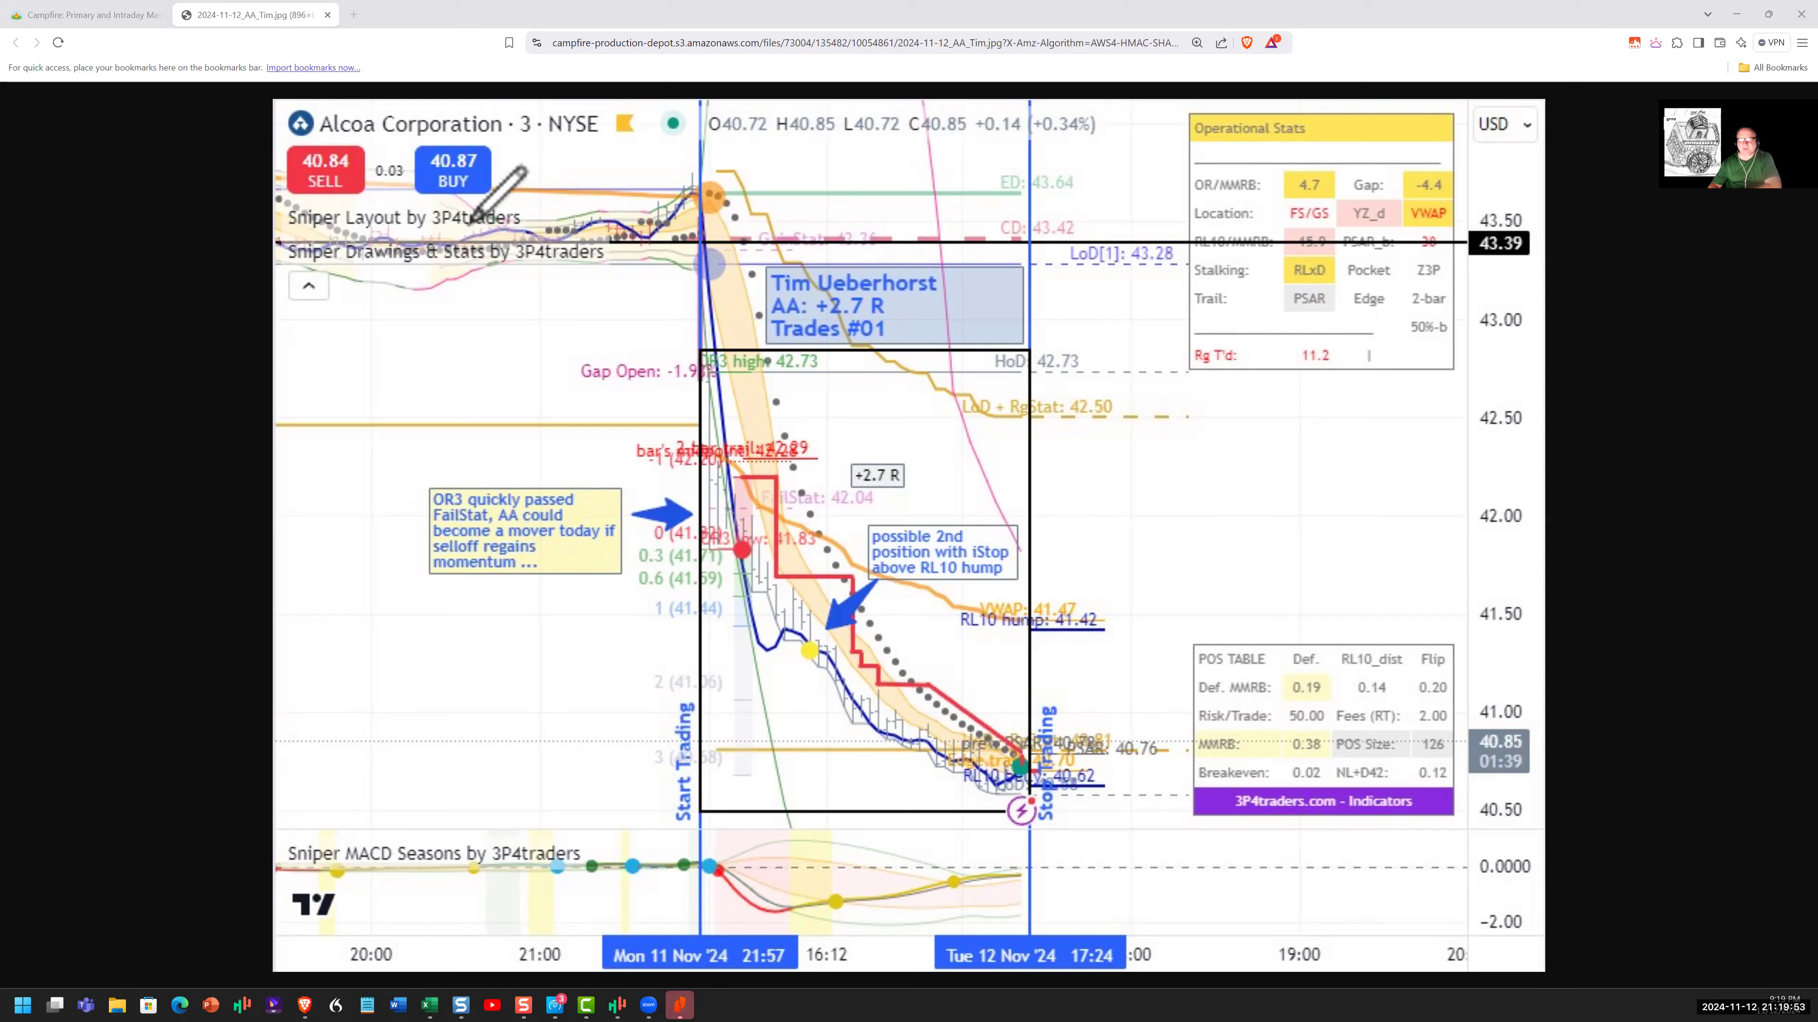
left_click_drag(507, 226, 574, 229)
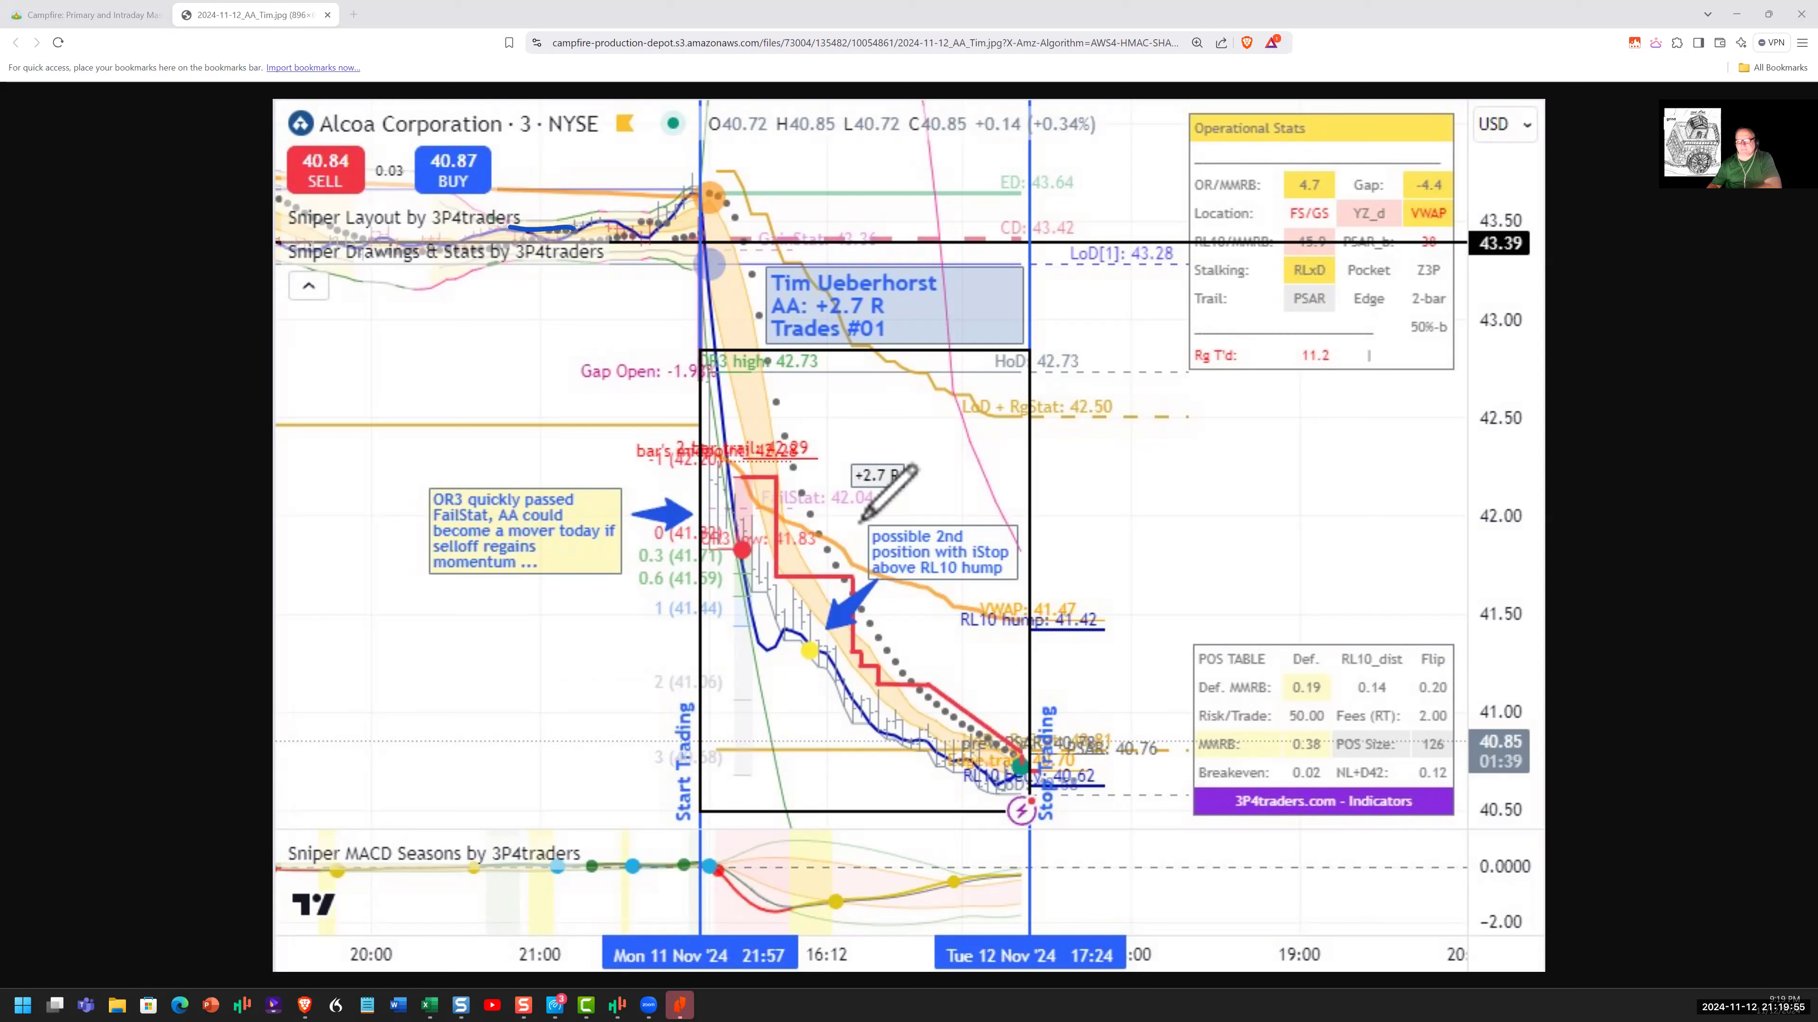
left_click_drag(810, 515, 814, 509)
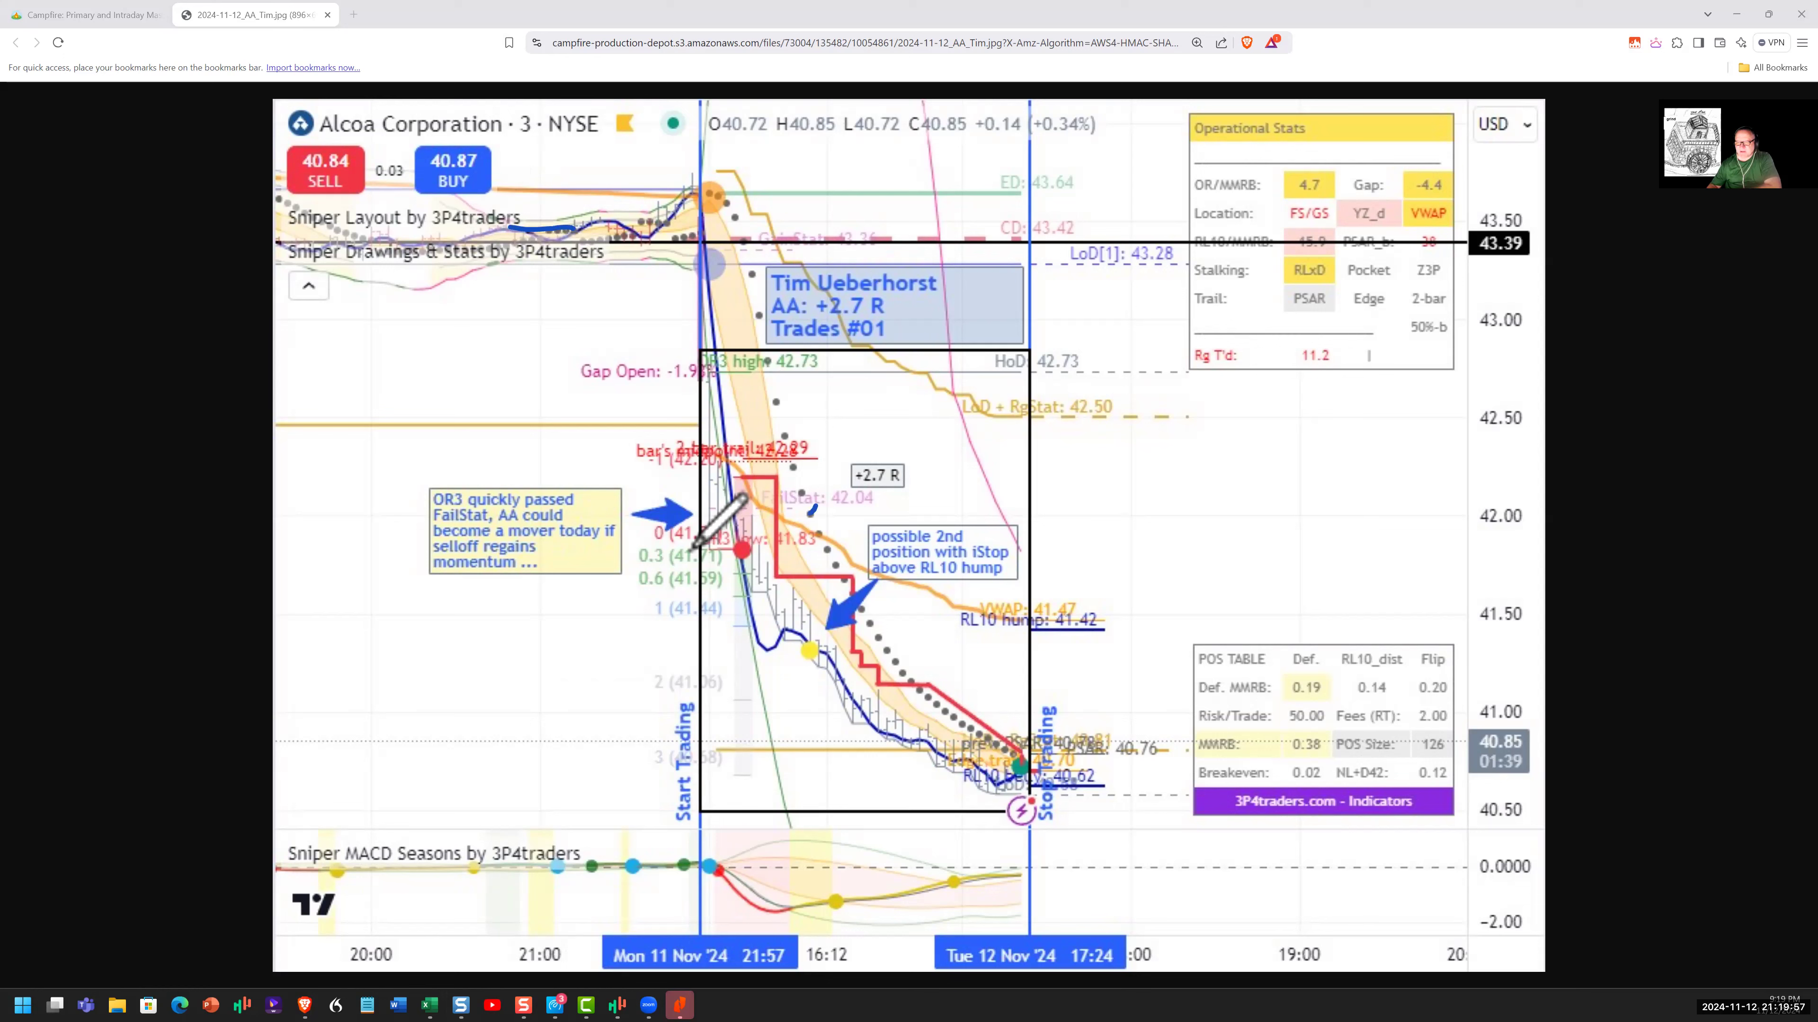
mouse_move(691, 547)
left_mouse_down()
mouse_move(792, 525)
mouse_move(753, 511)
left_mouse_up()
mouse_move(769, 543)
left_mouse_down()
mouse_move(751, 475)
mouse_move(843, 577)
mouse_move(863, 663)
mouse_move(1040, 763)
mouse_move(909, 740)
left_mouse_up()
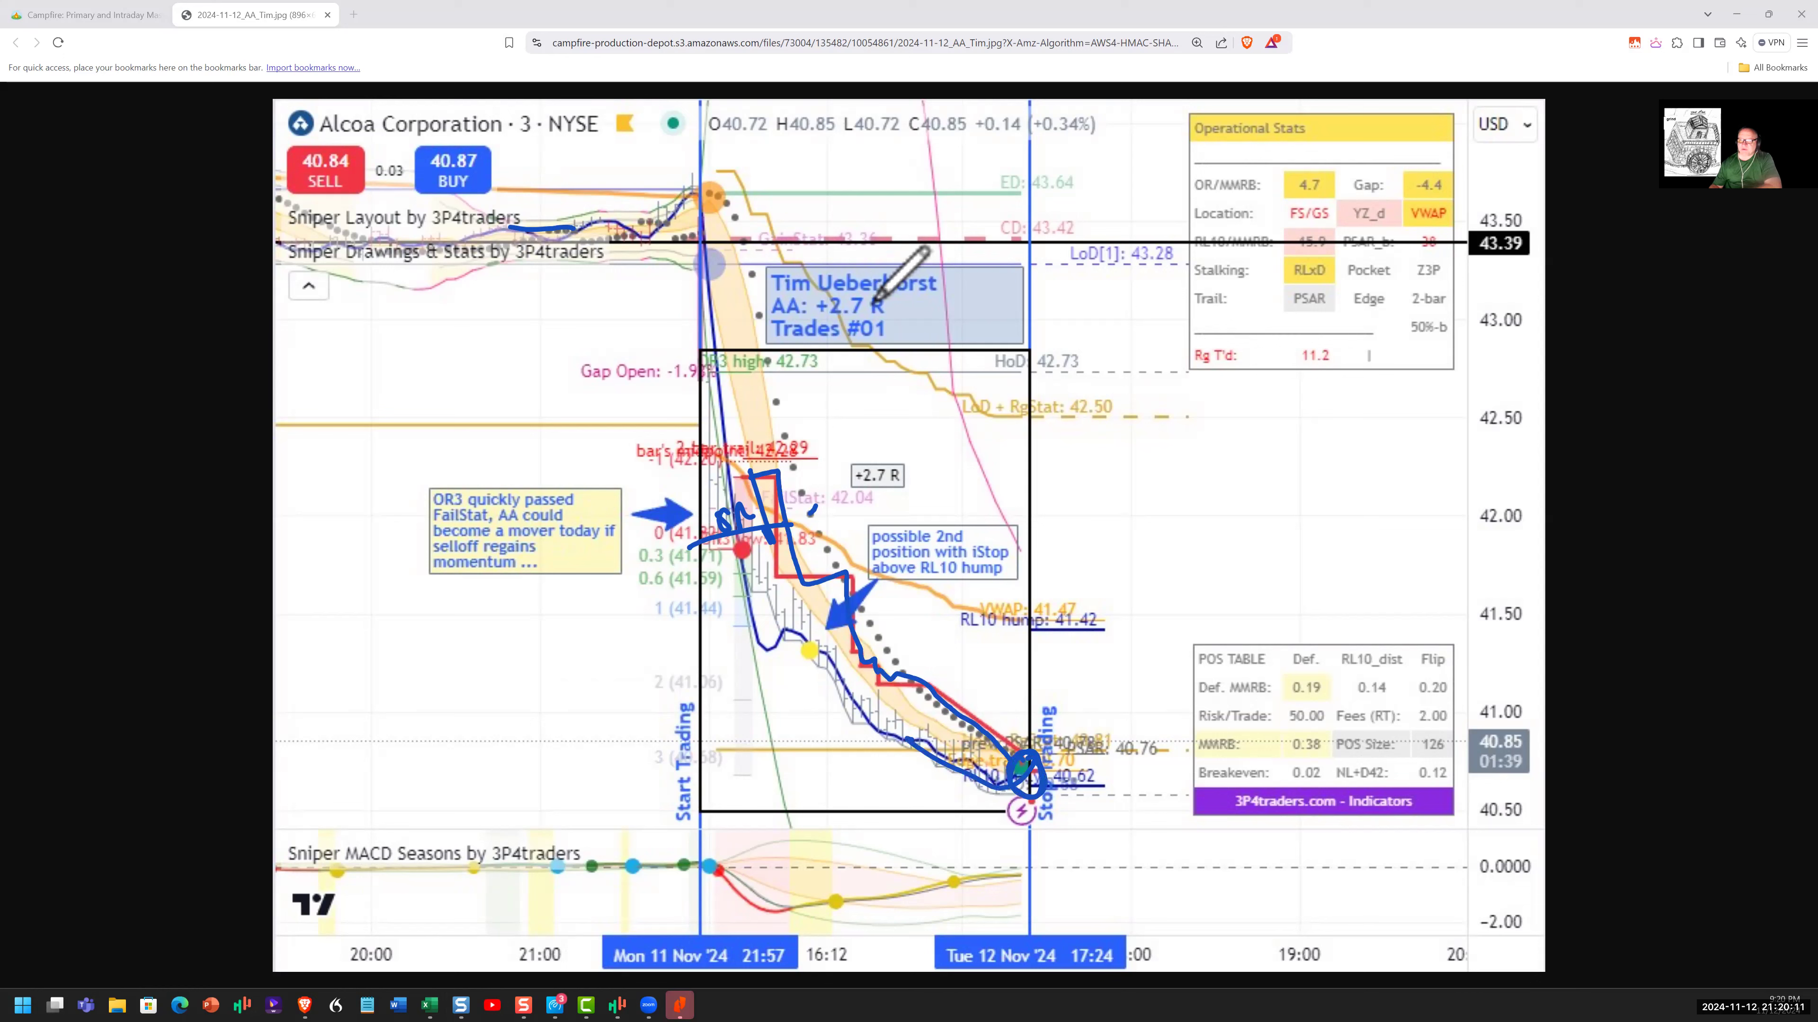
Step: Circle the +2.7 R result and the position table, then clear the pen marks
left_click_drag(874, 301, 913, 347)
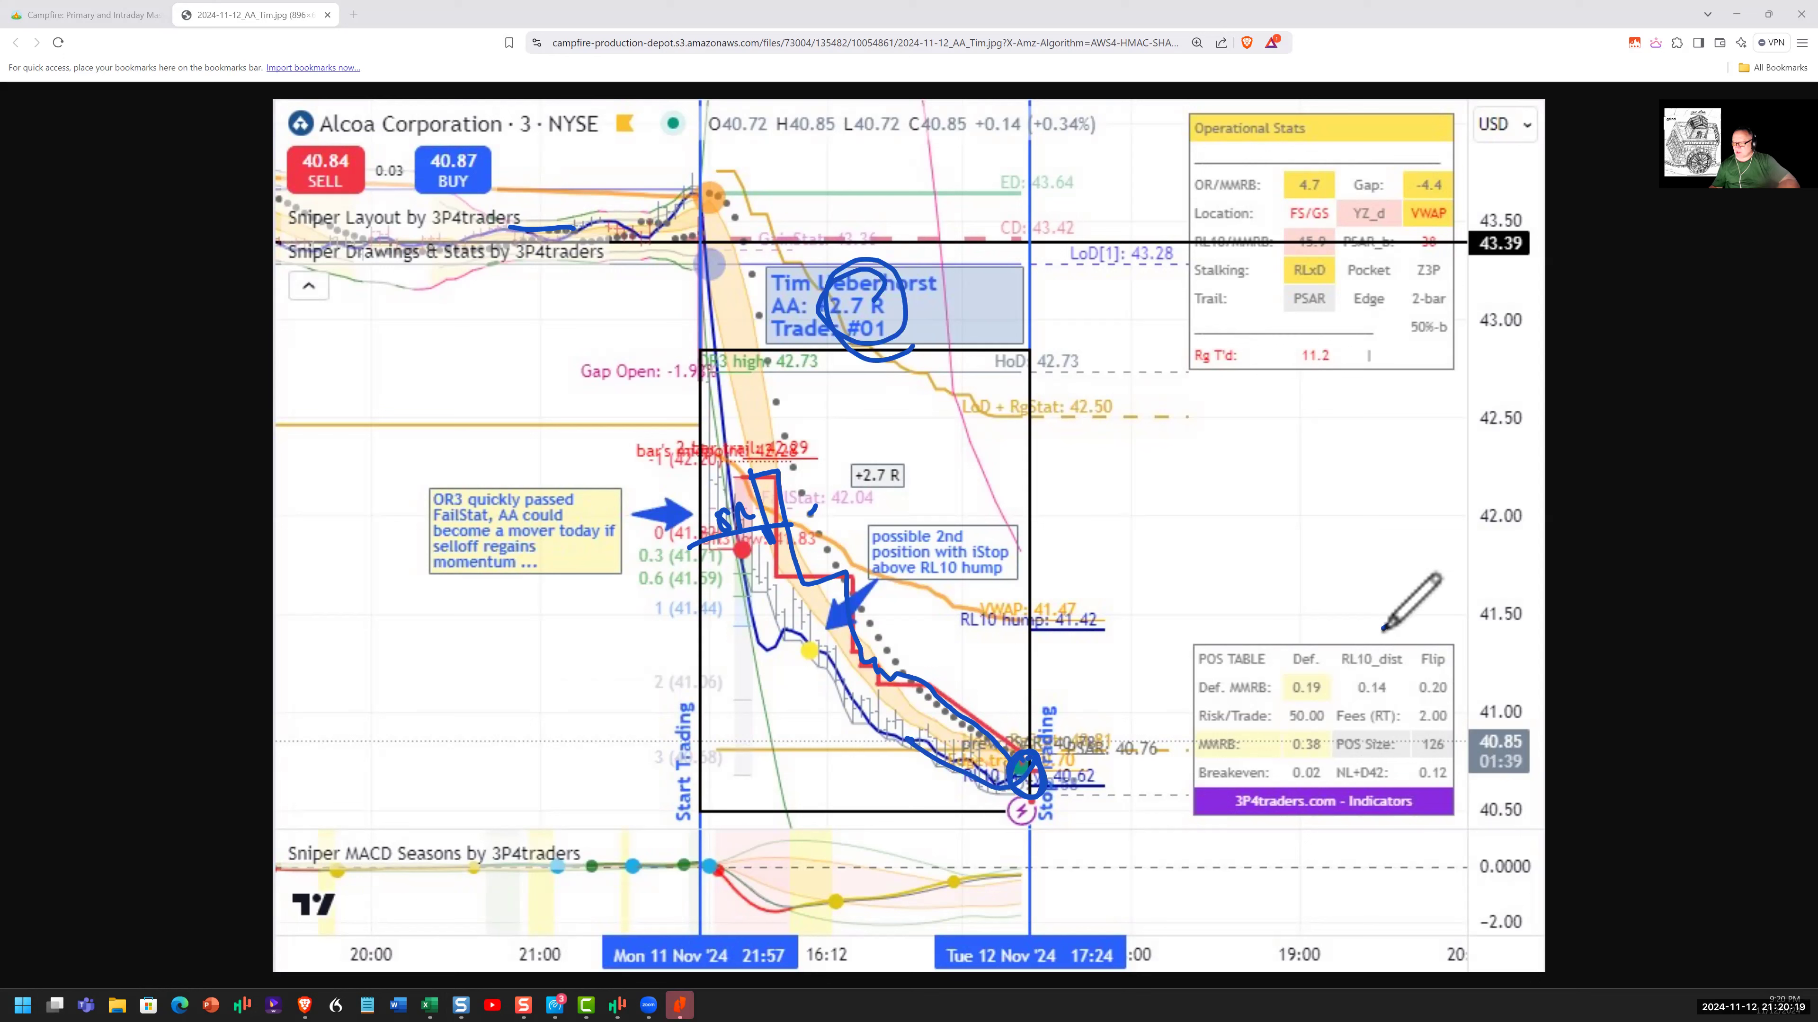
mouse_move(1404, 839)
left_mouse_down()
mouse_move(1406, 615)
mouse_move(1404, 839)
left_mouse_up()
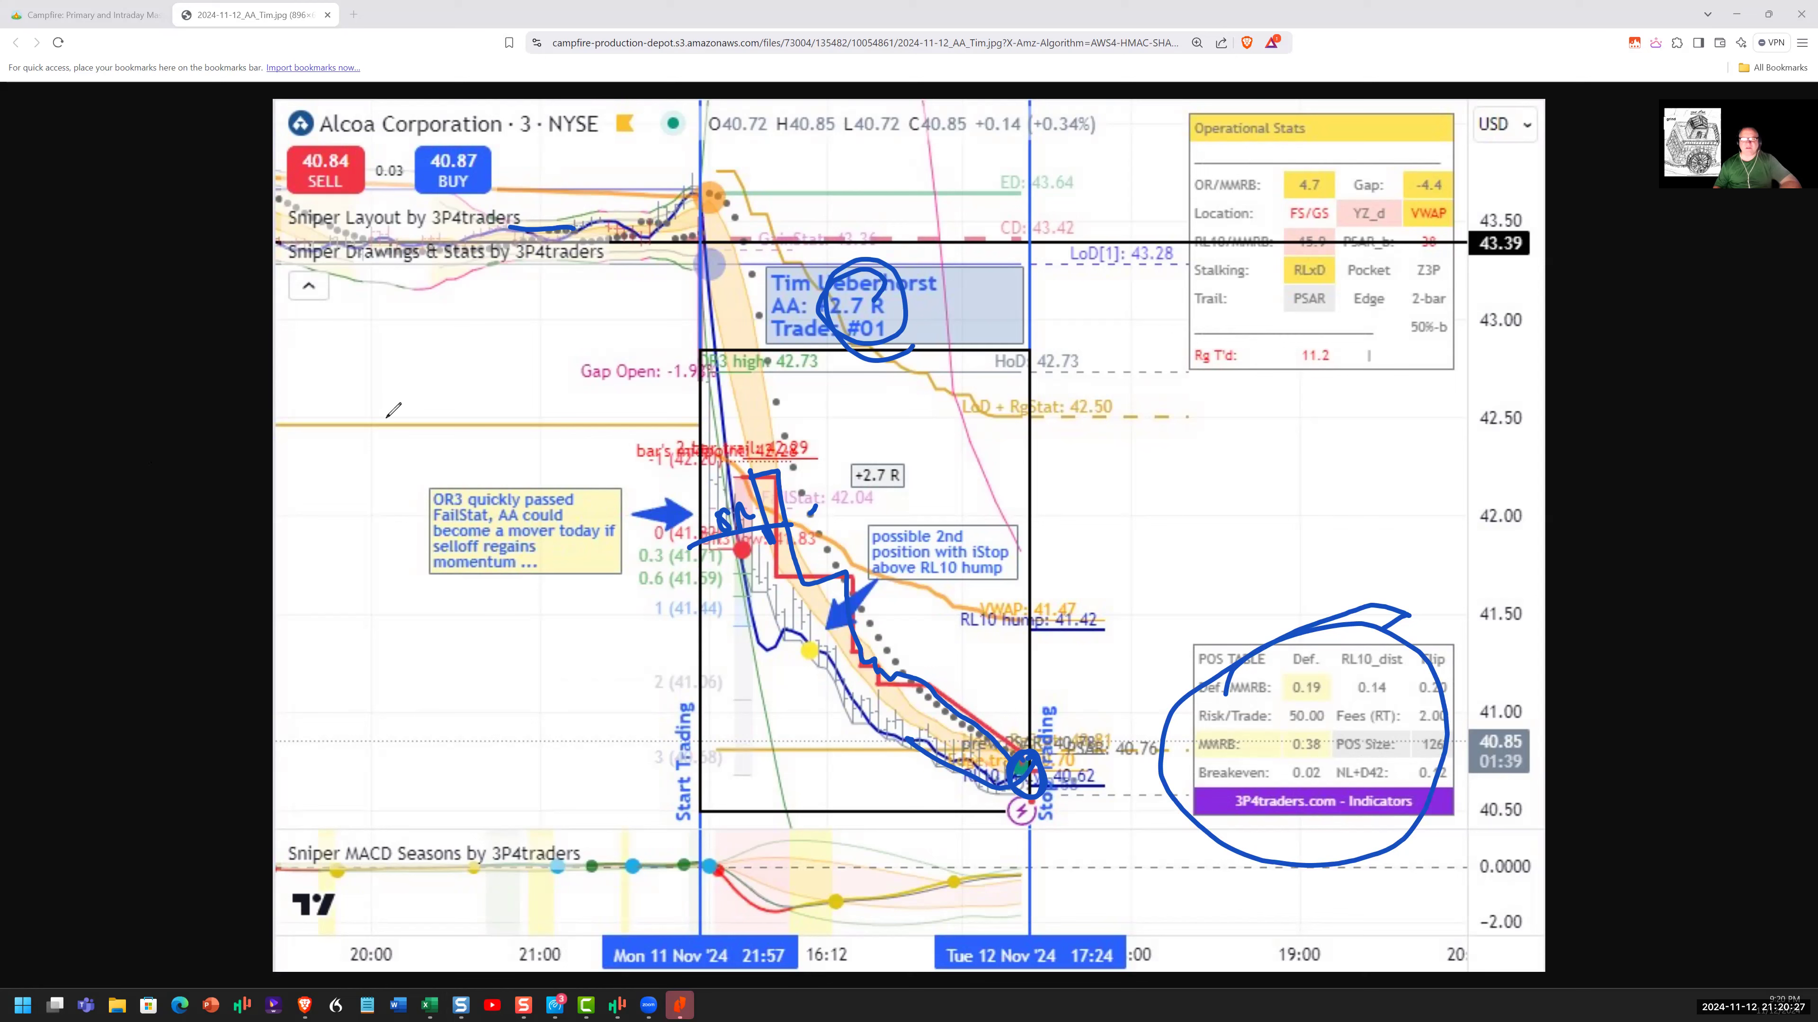
key("Escape")
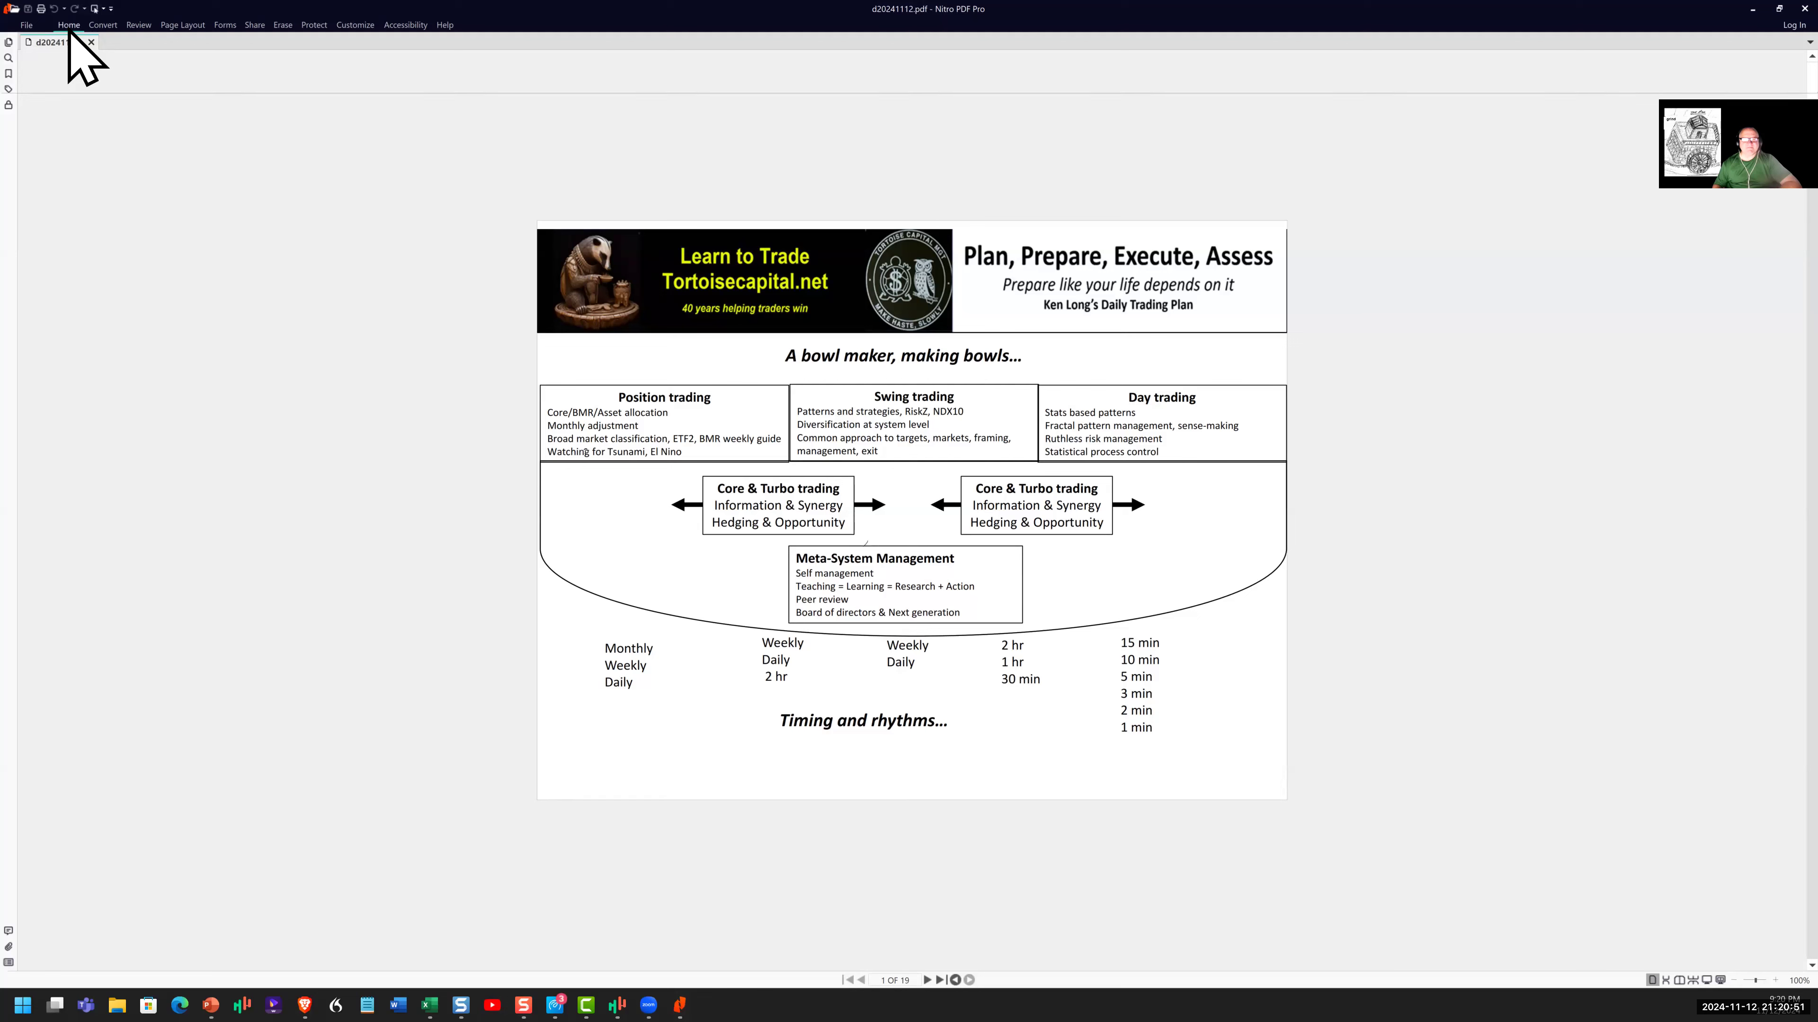
Step: Open the Search panel beside the cover page, zooming in and back to 120%
left_click(9, 57)
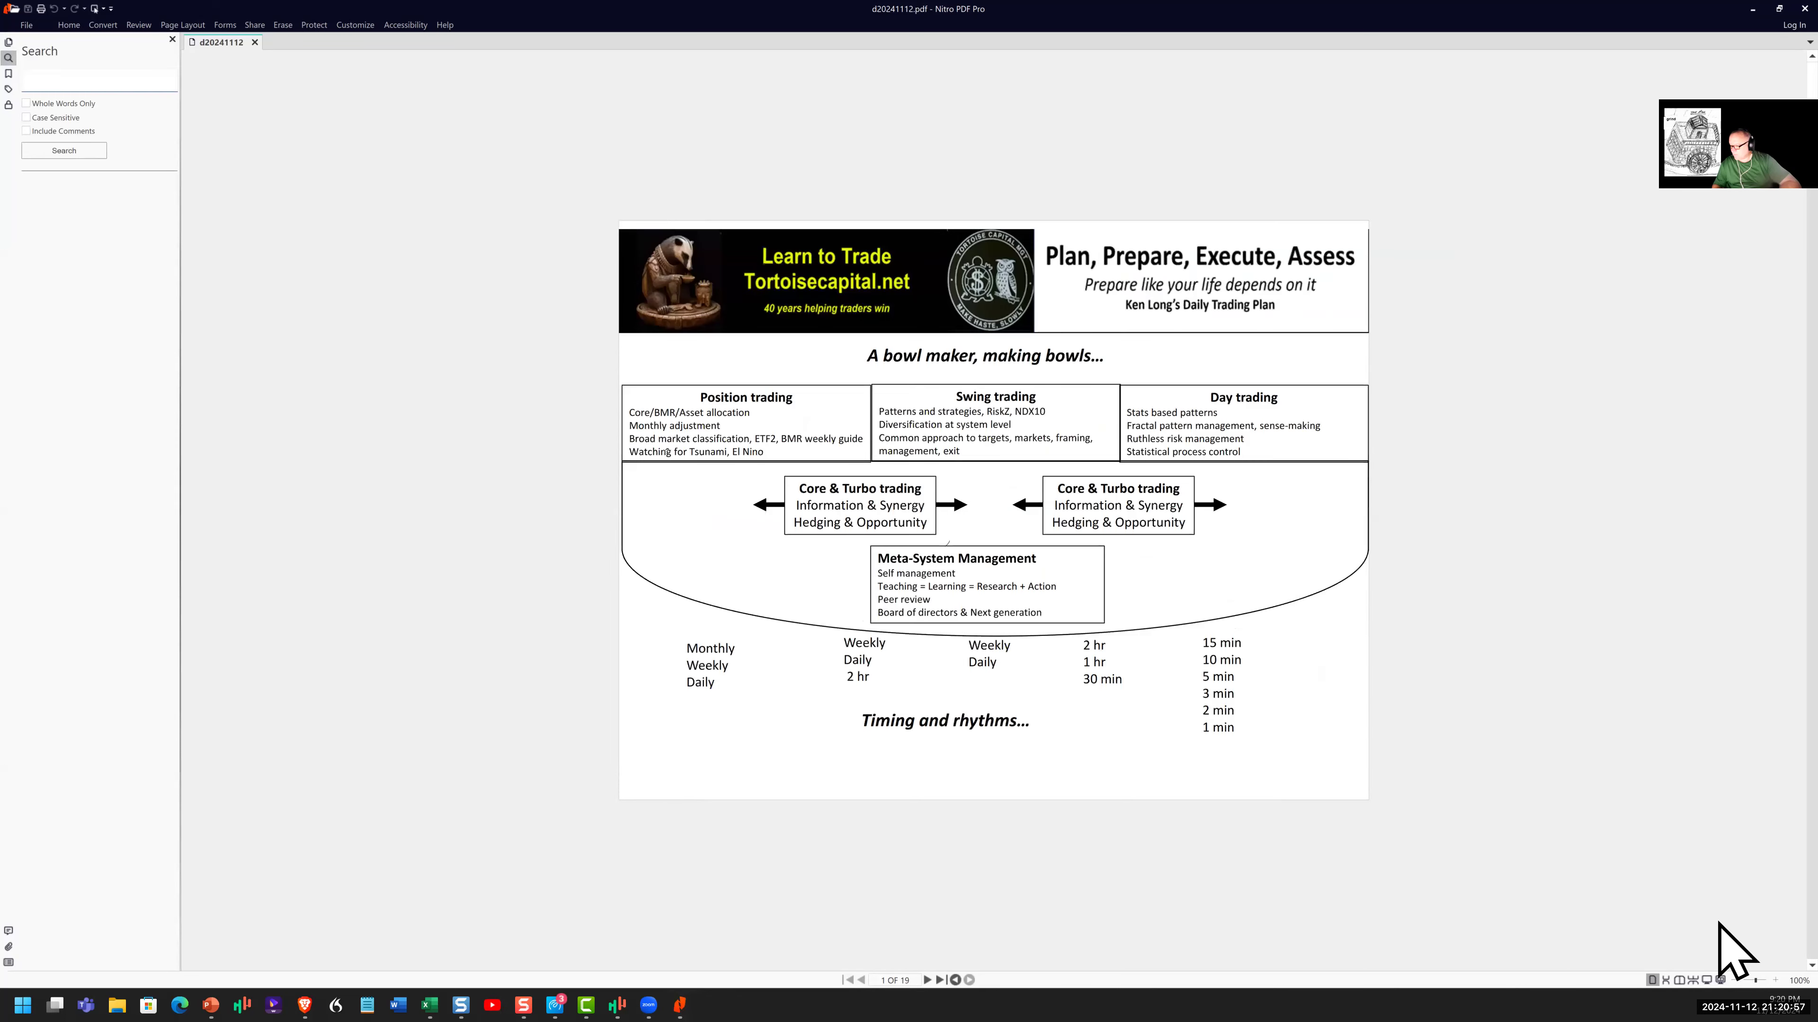
scroll(1719, 925, "up", 10)
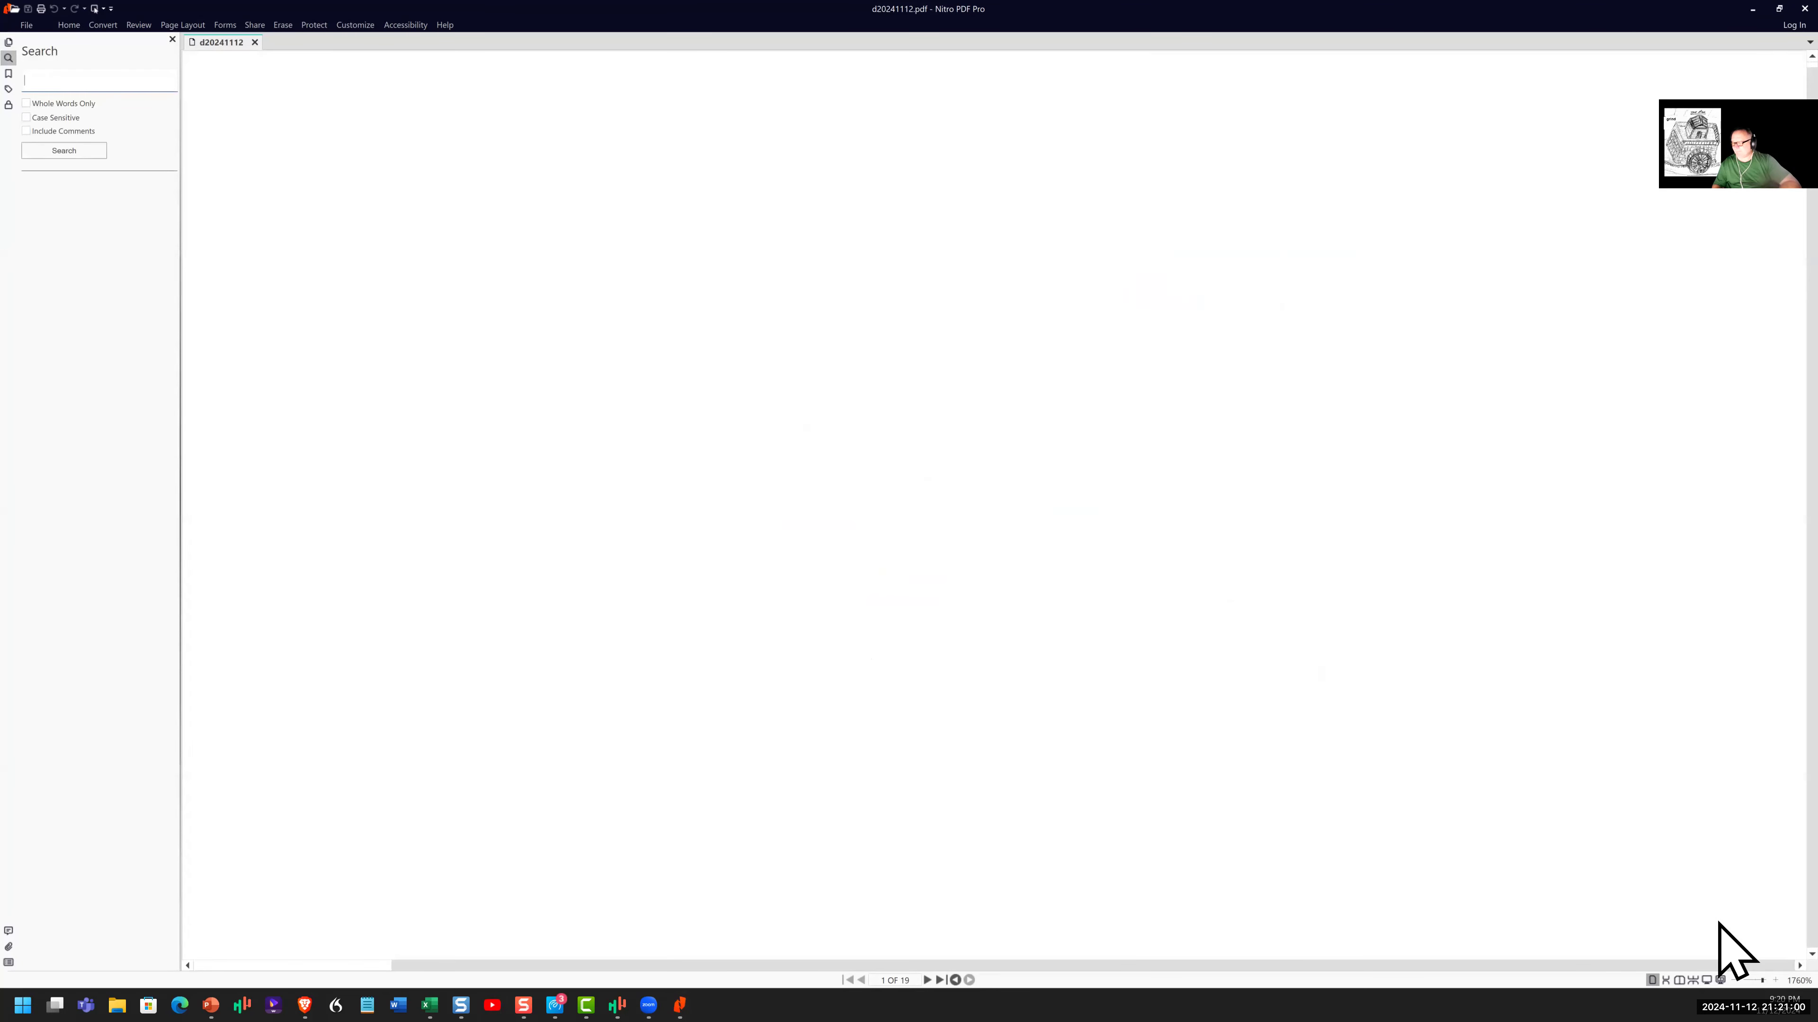
scroll(1721, 928, "down", 10)
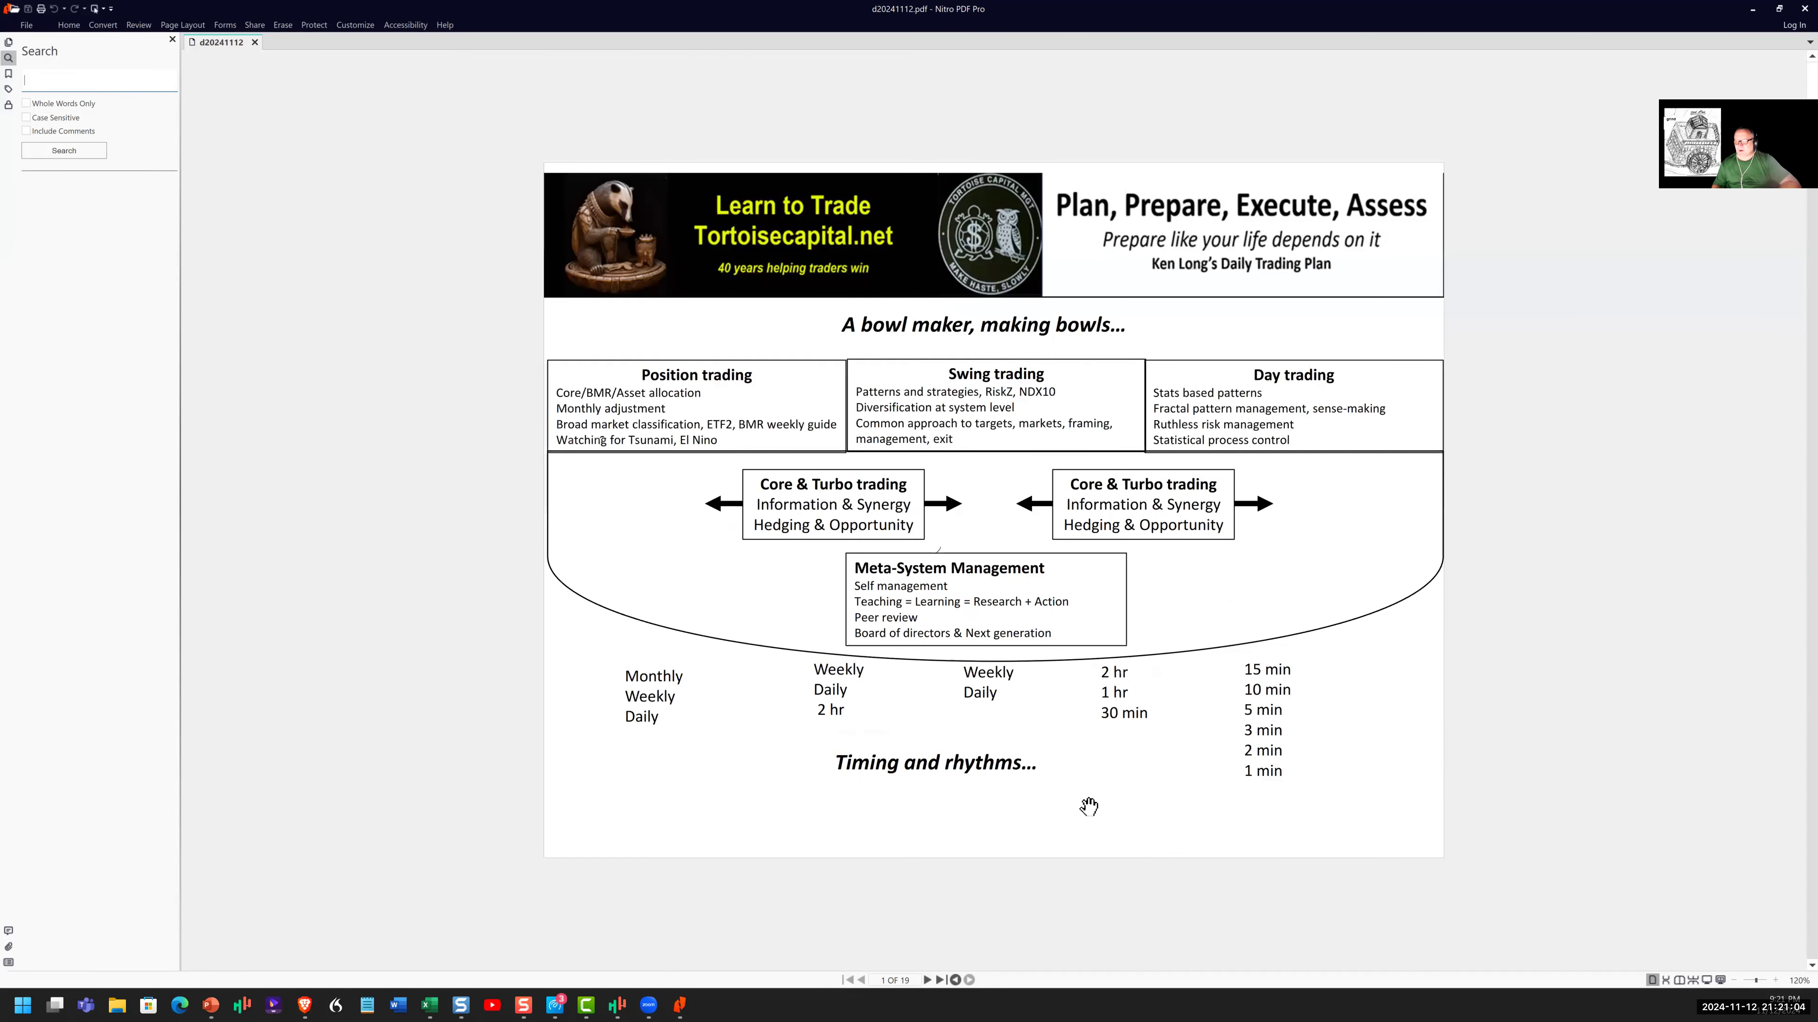
left_click(934, 973)
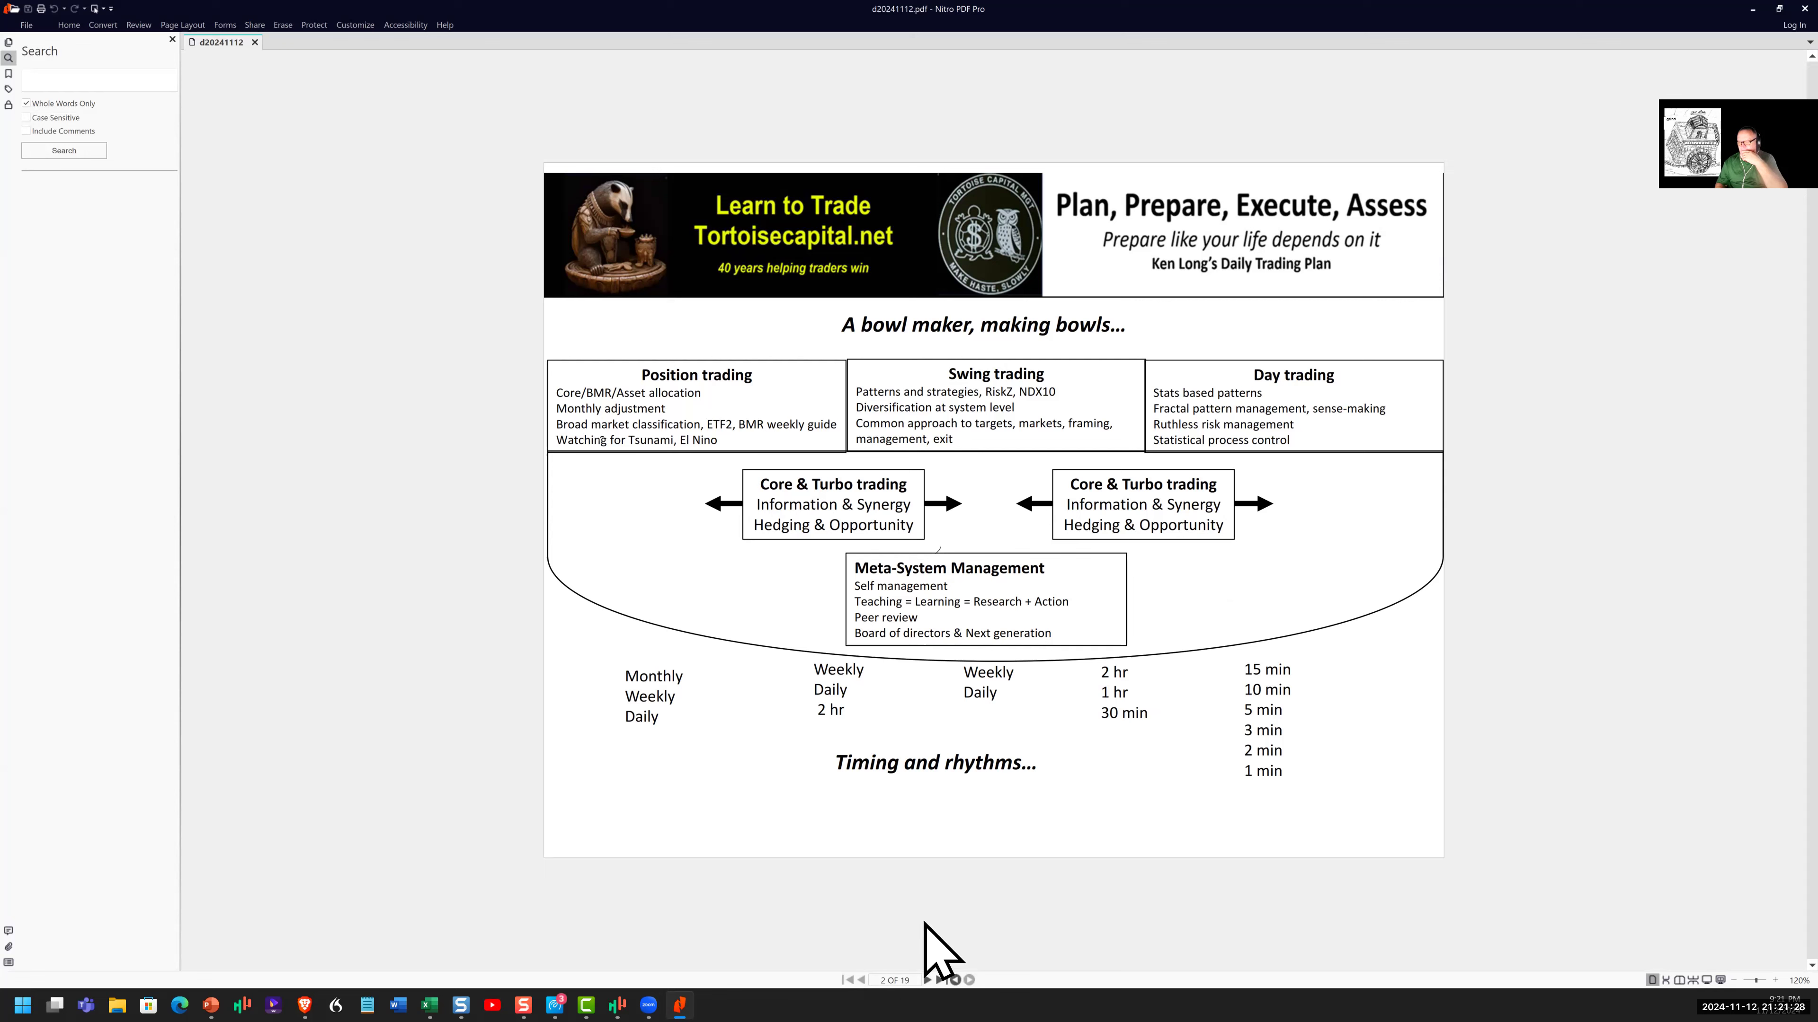
Step: Page past the SPY health check, SPY 30 min framing and market dashboard to page 8's Dow 30 summary
scroll(926, 924, "down", 1)
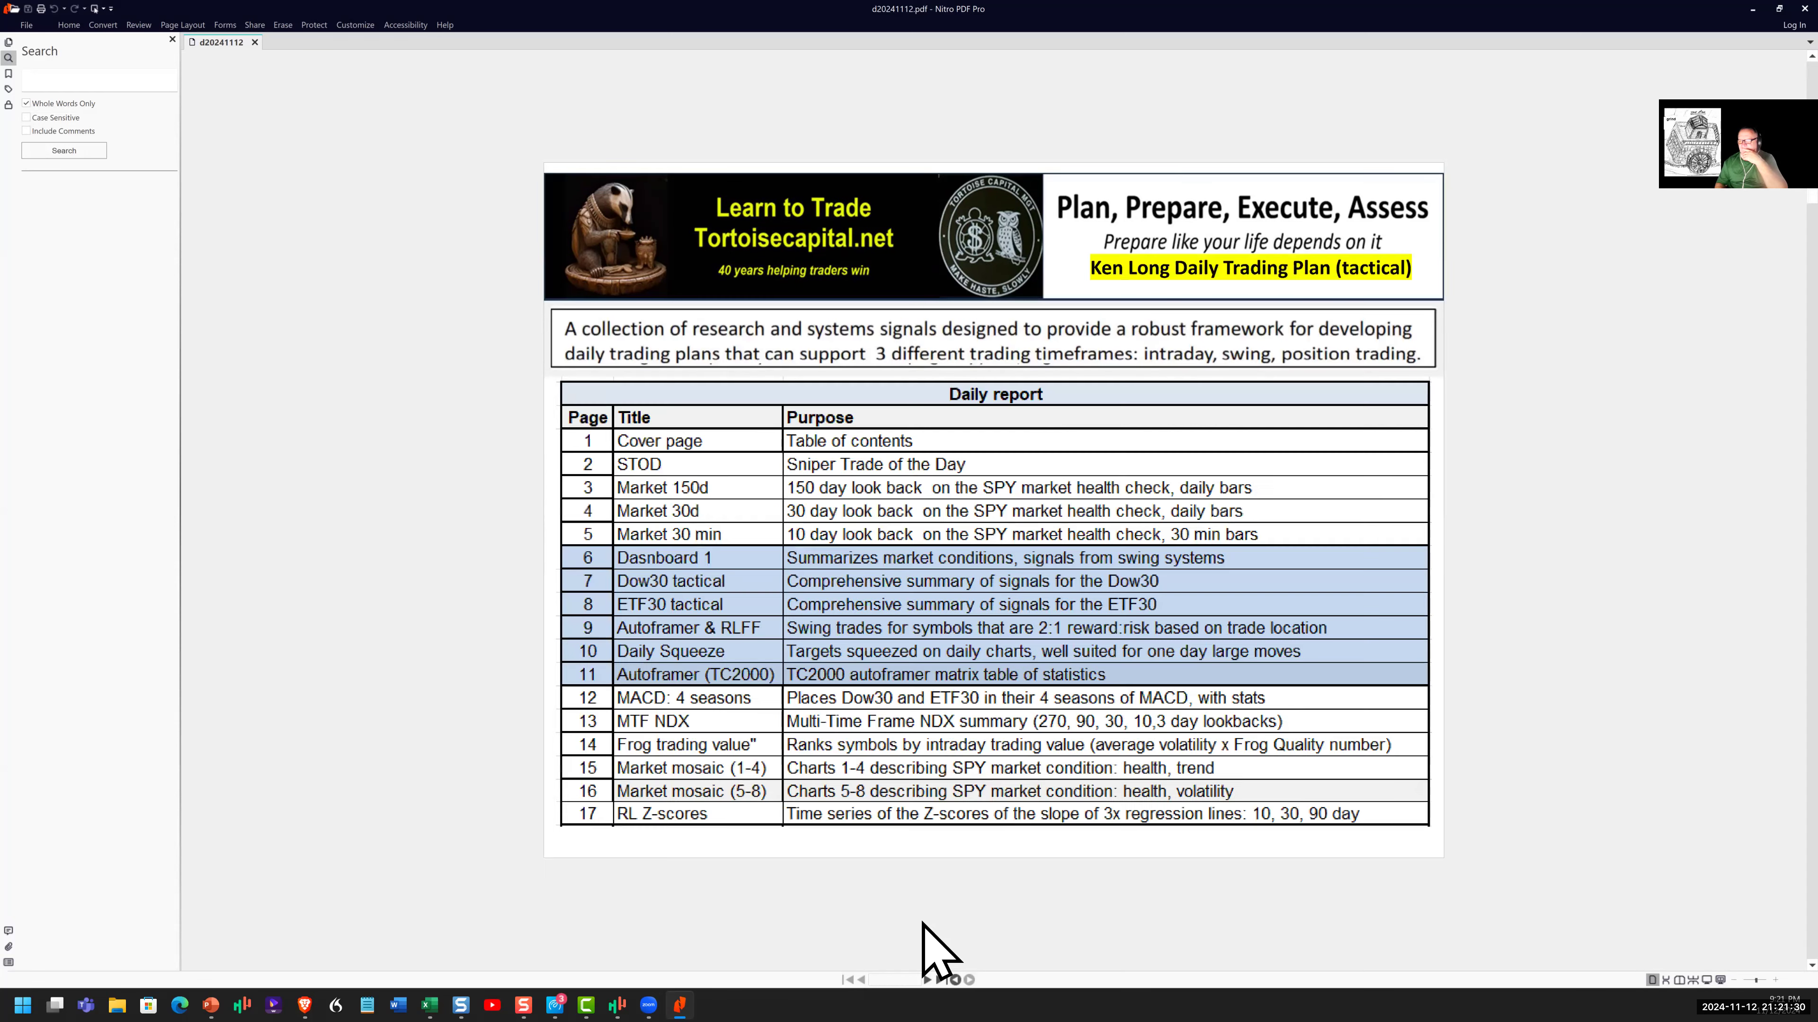
scroll(923, 923, "down", 1)
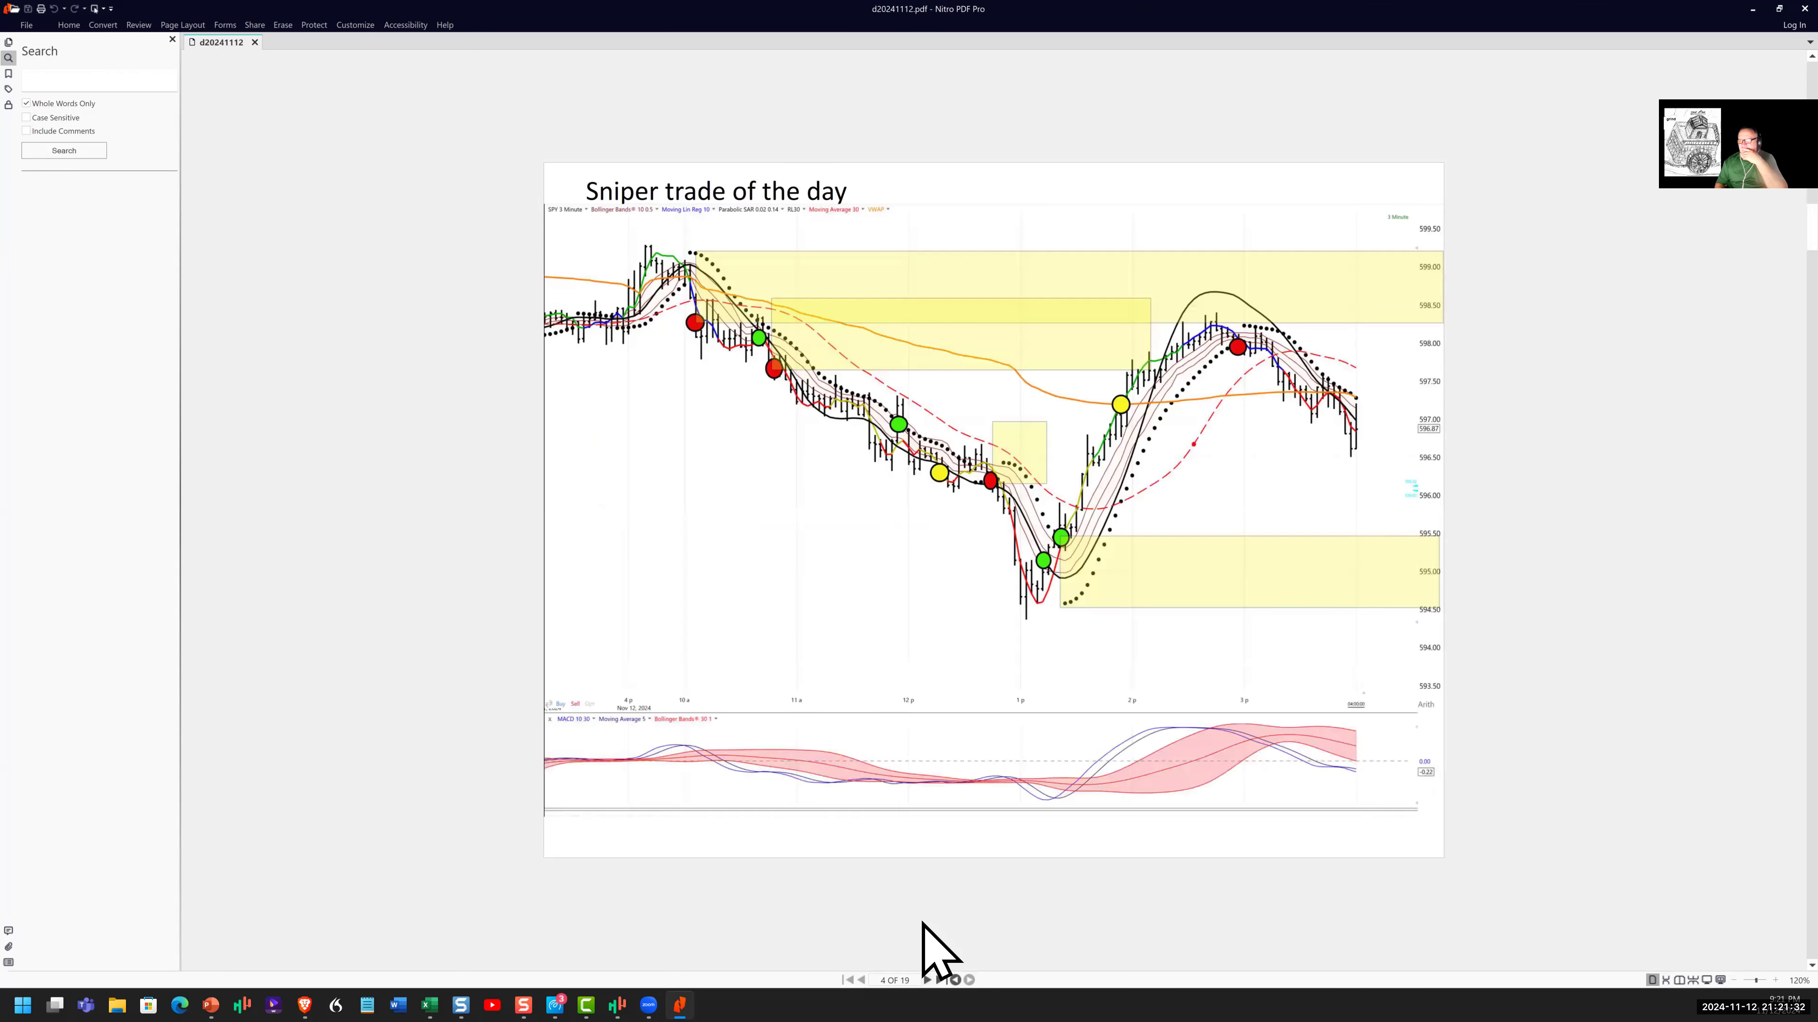
scroll(923, 924, "down", 1)
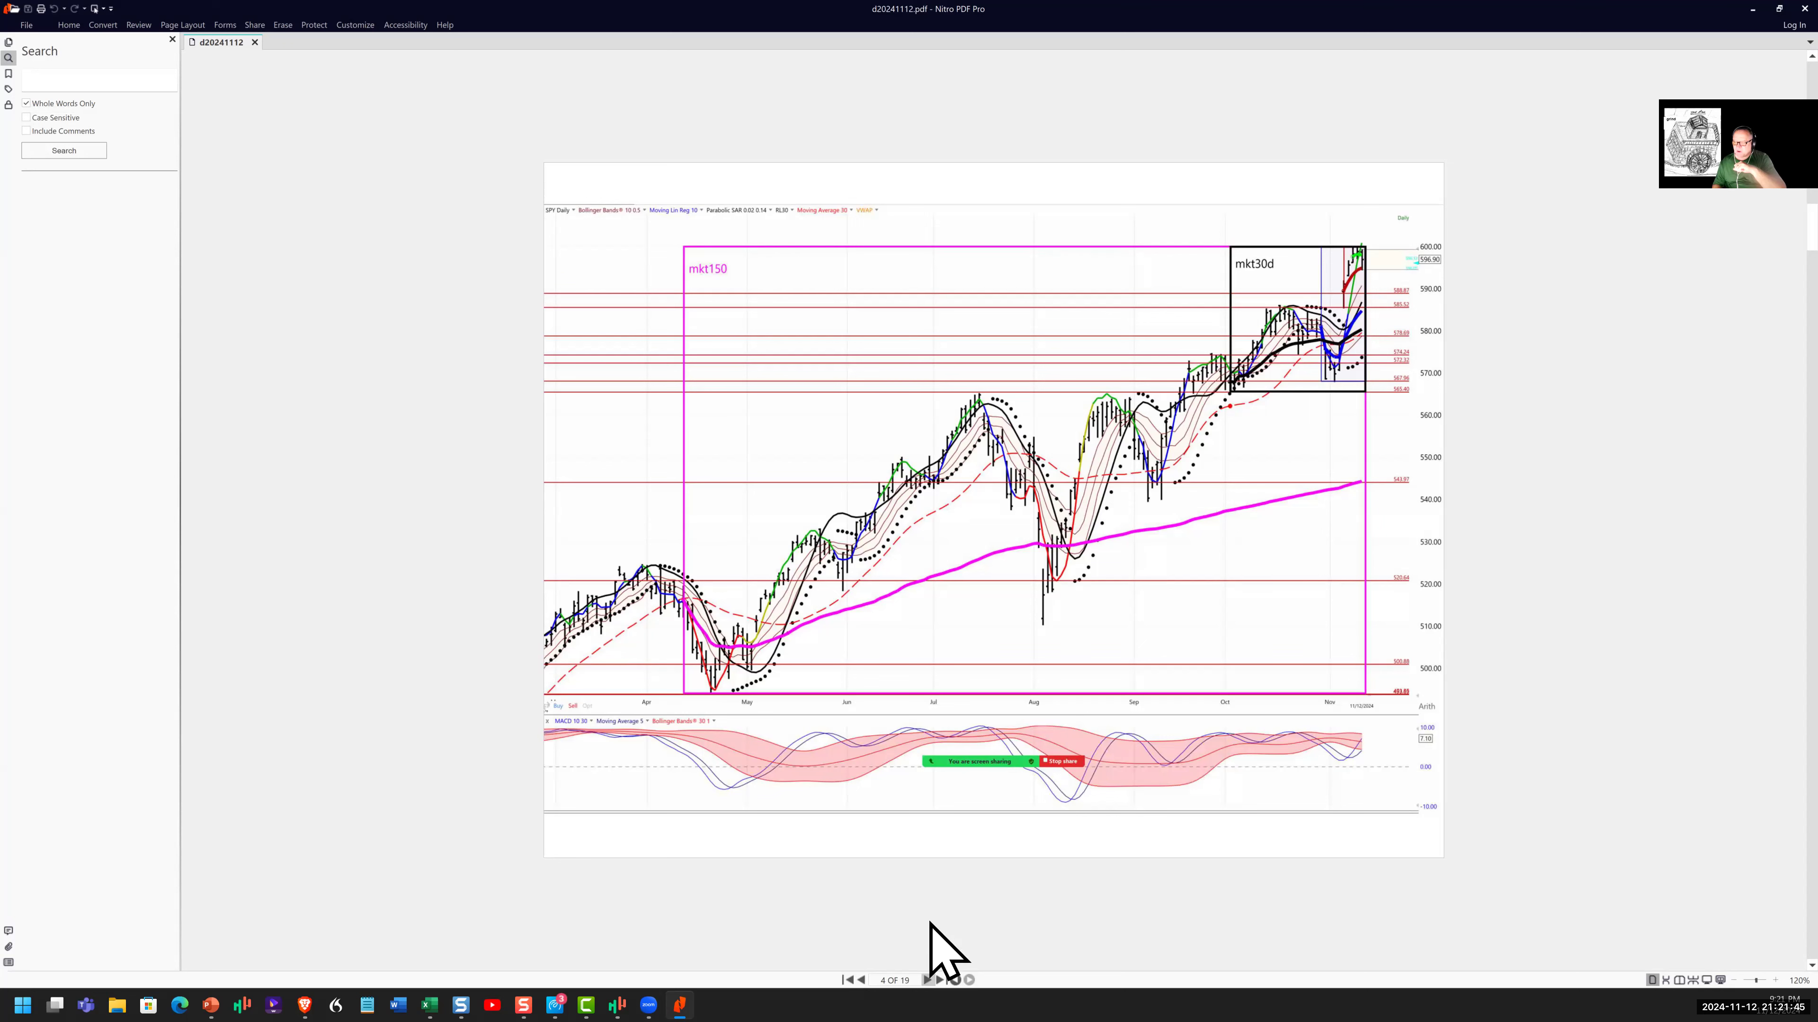
left_click(927, 979)
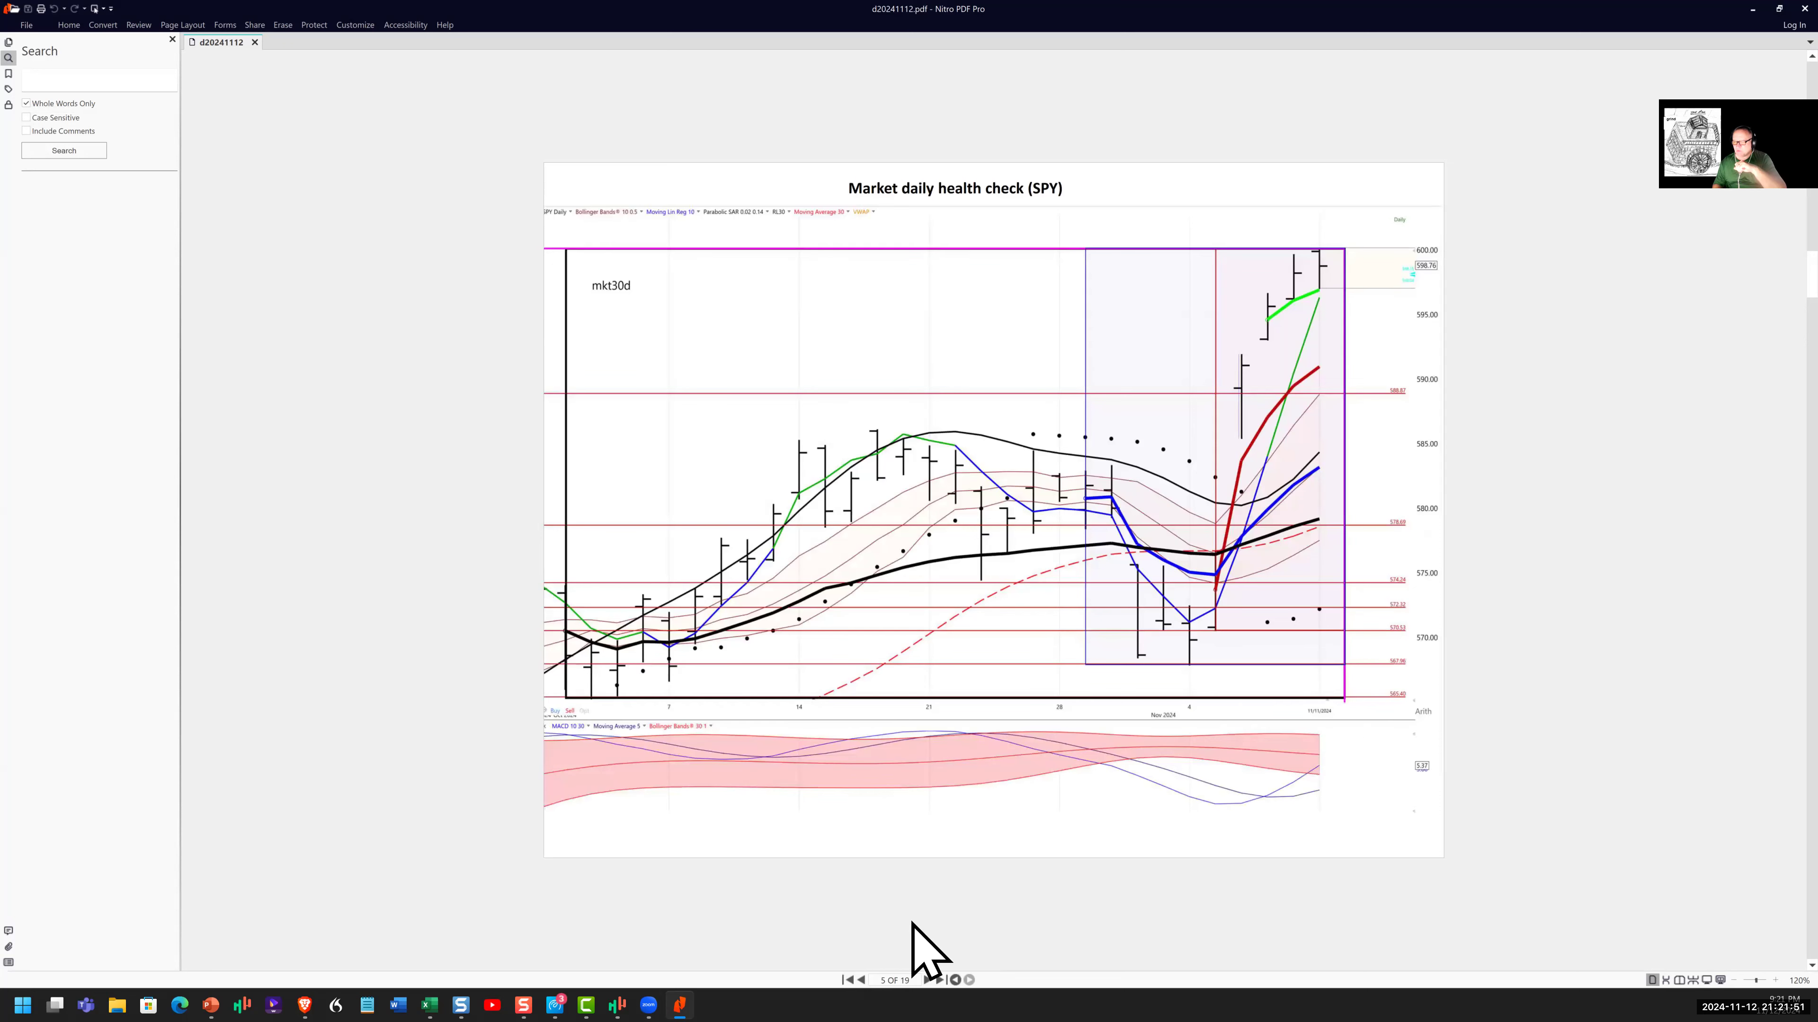
left_click(927, 979)
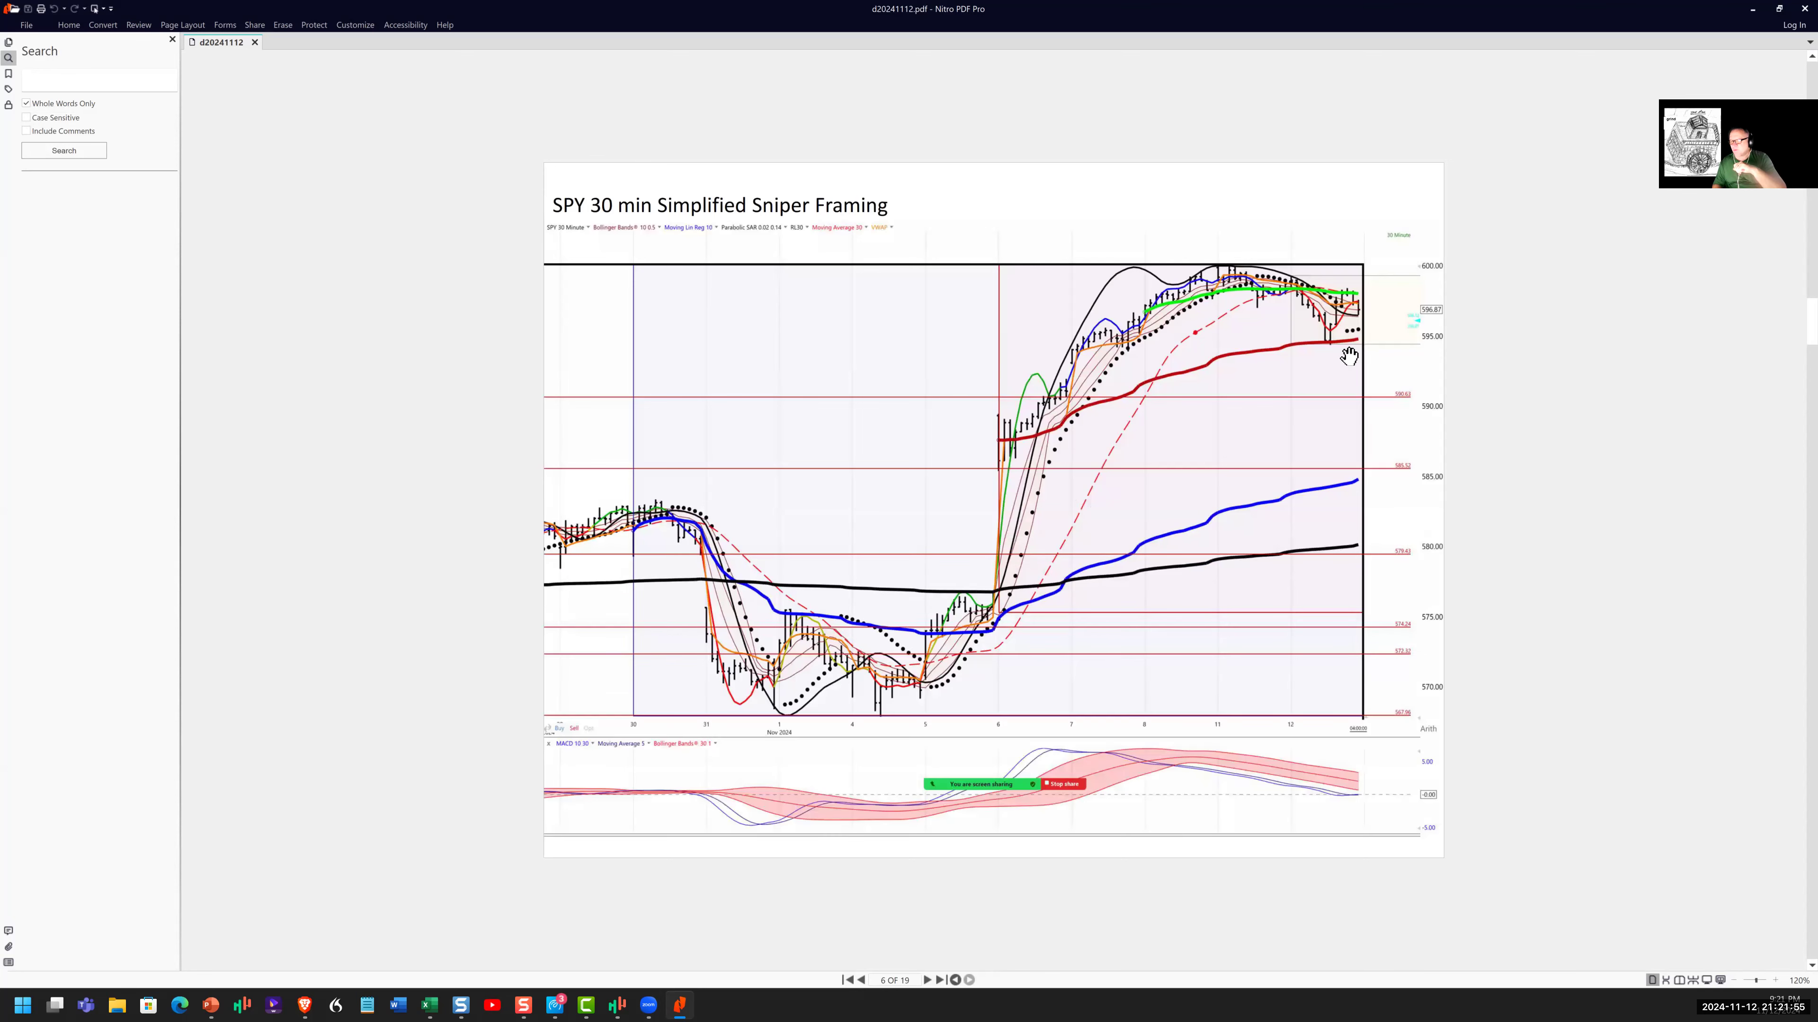
left_click(928, 980)
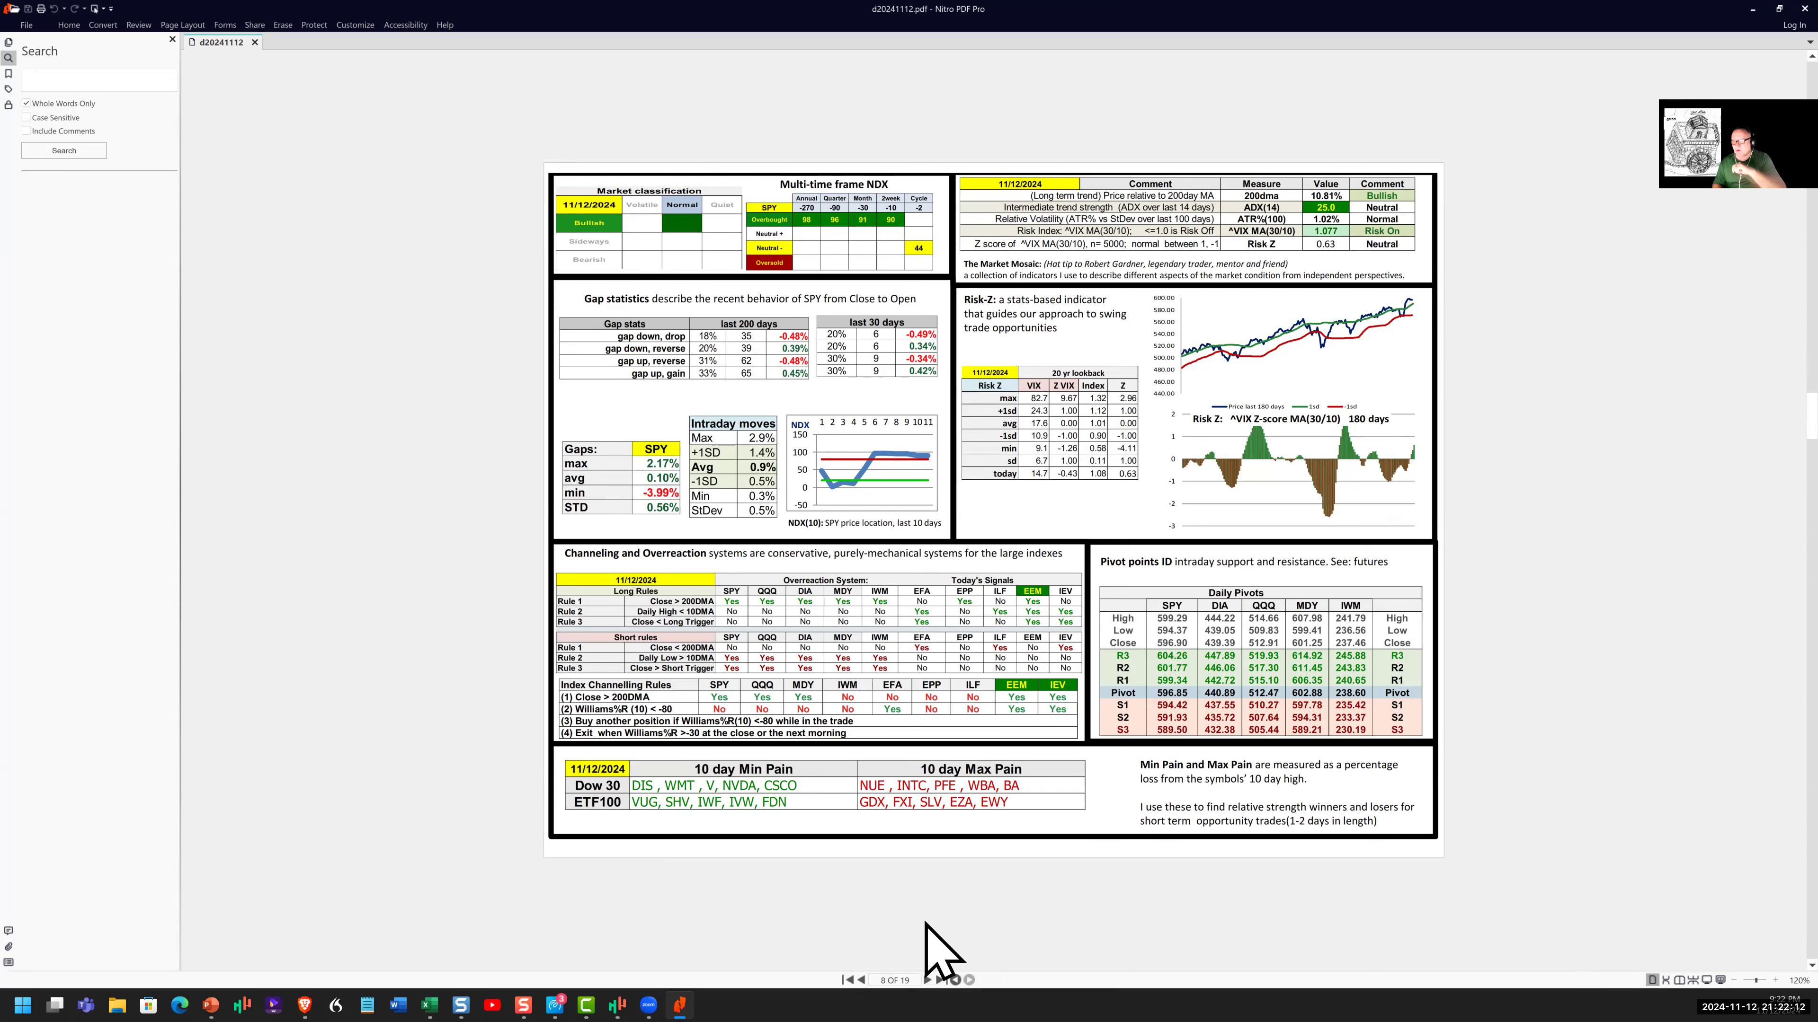
left_click(927, 978)
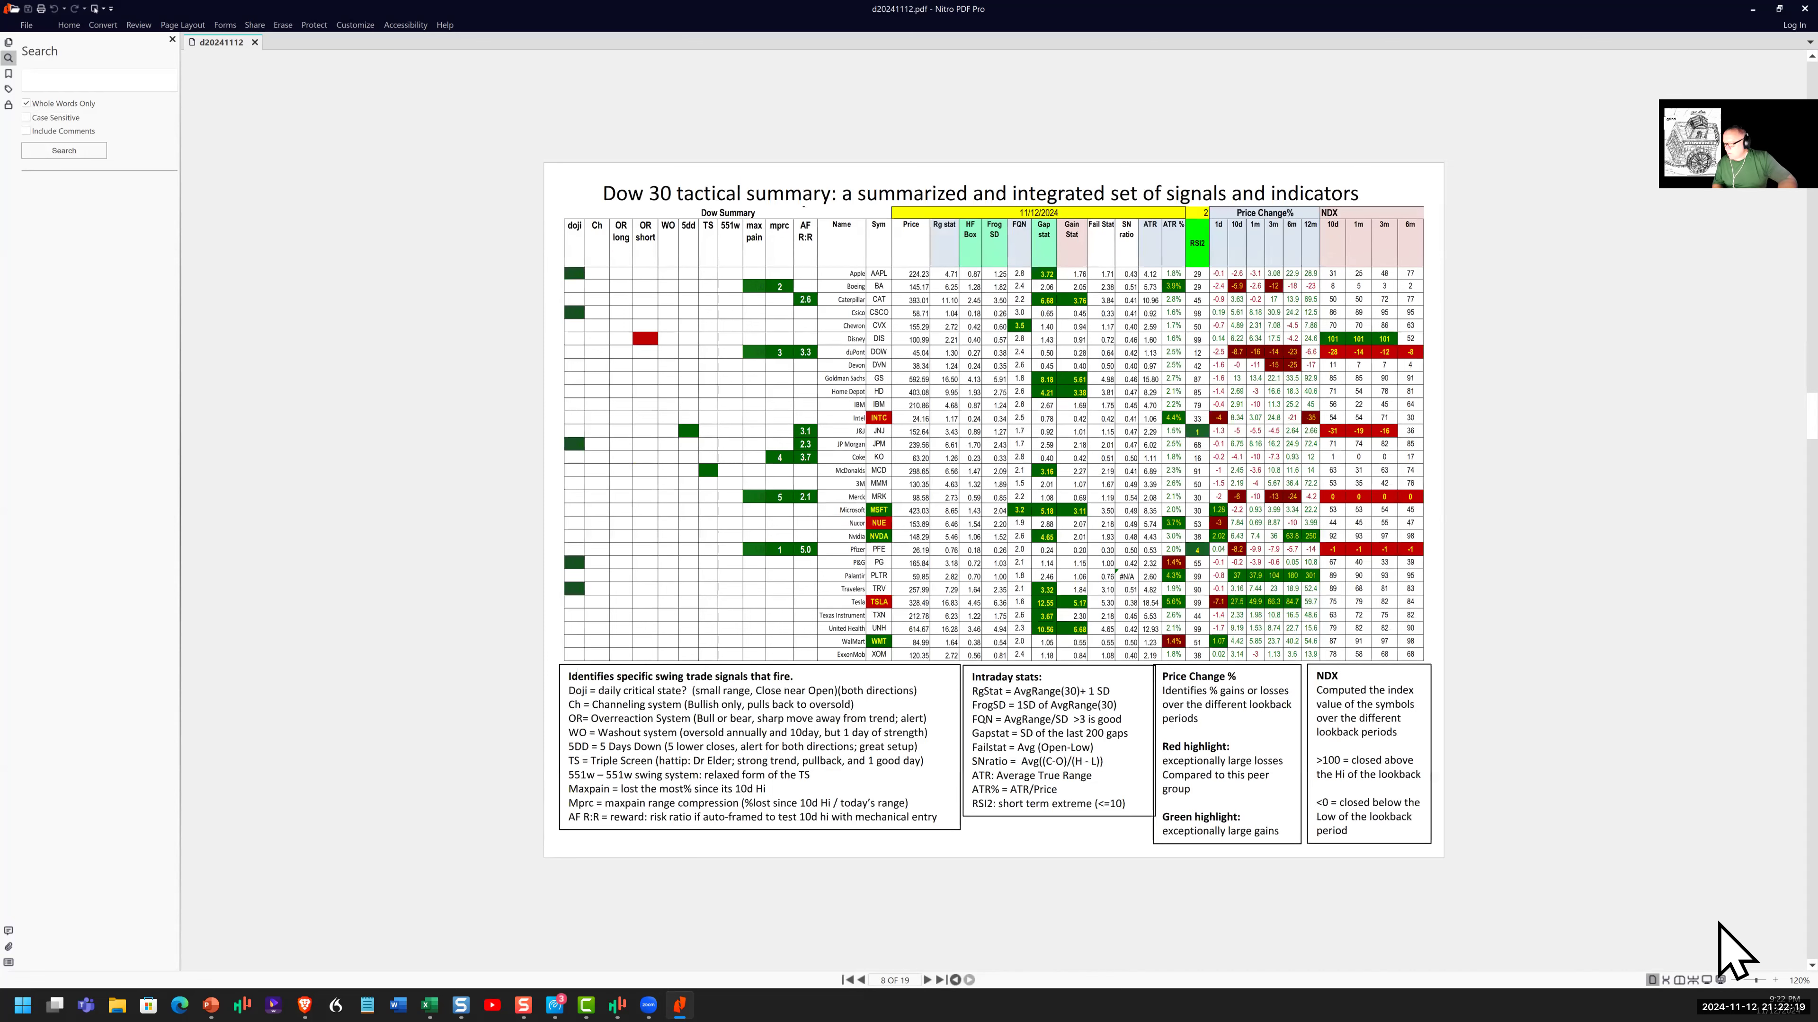
Step: Scroll through the Dow 30, ETF30, Autoframer and squeeze tables to page 13, '4 seasons of MACD'
scroll(1471, 725, "up", 2)
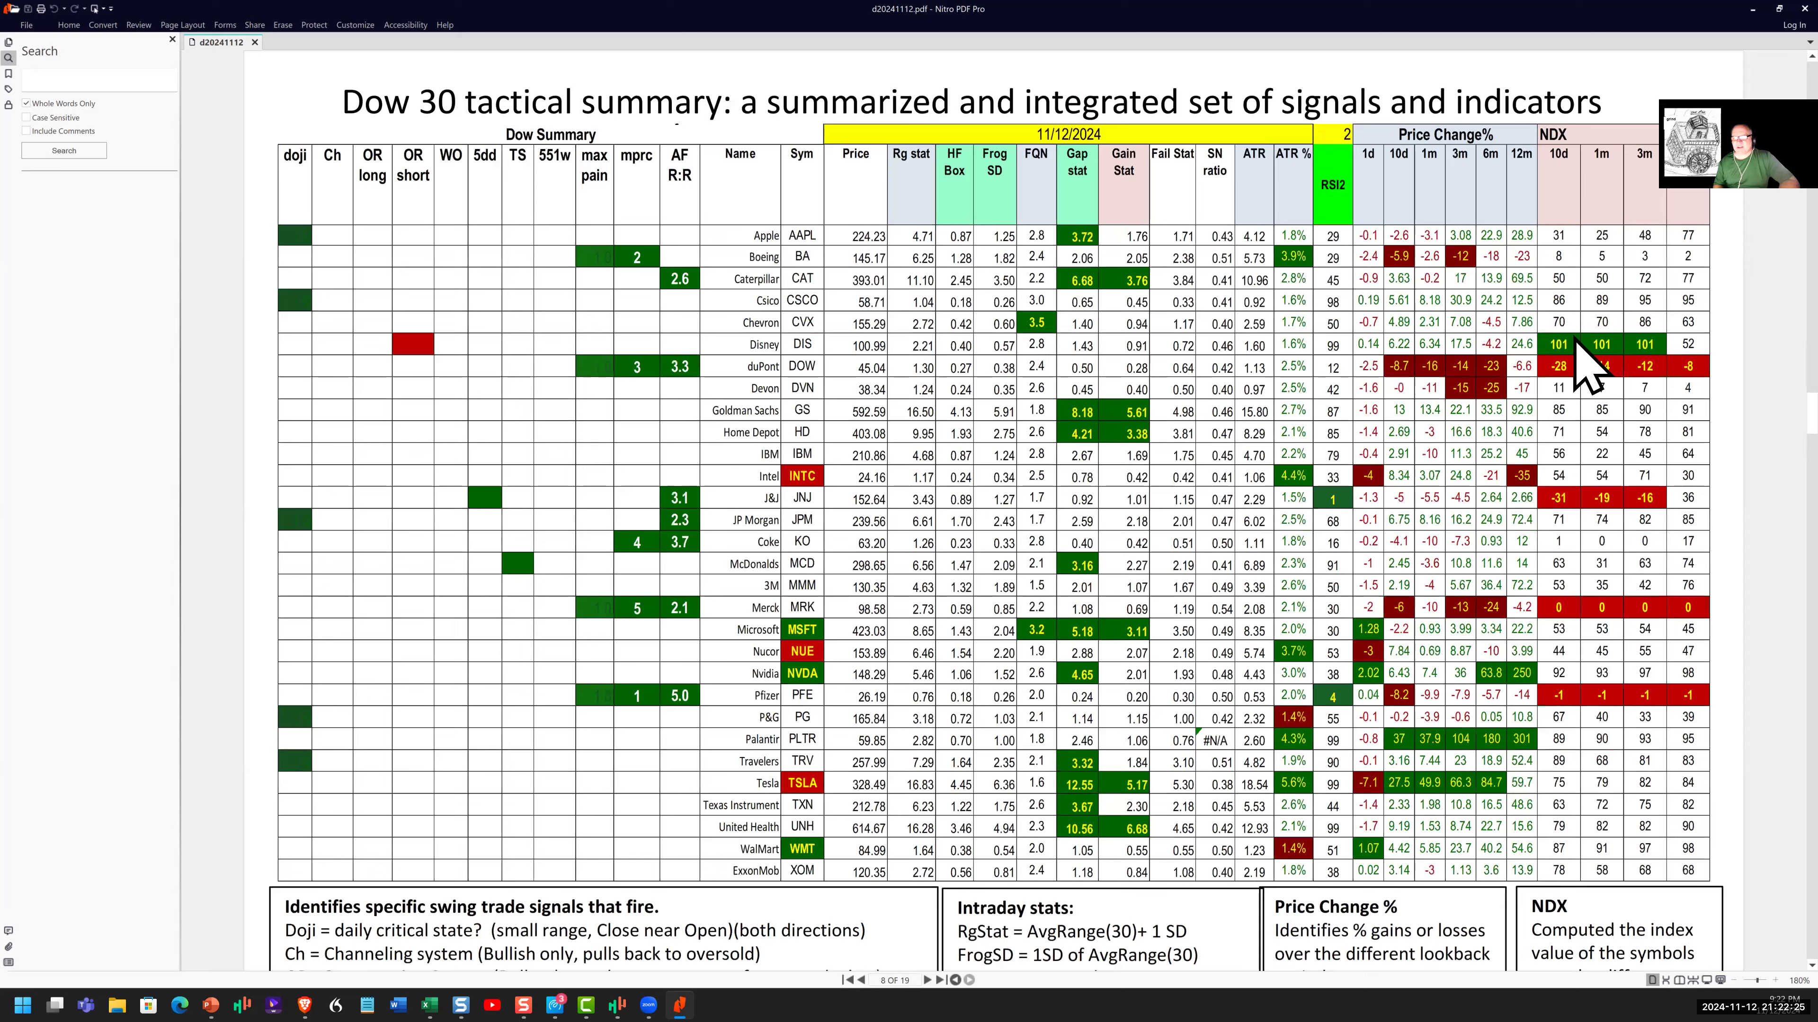
scroll(1581, 362, "down", 1)
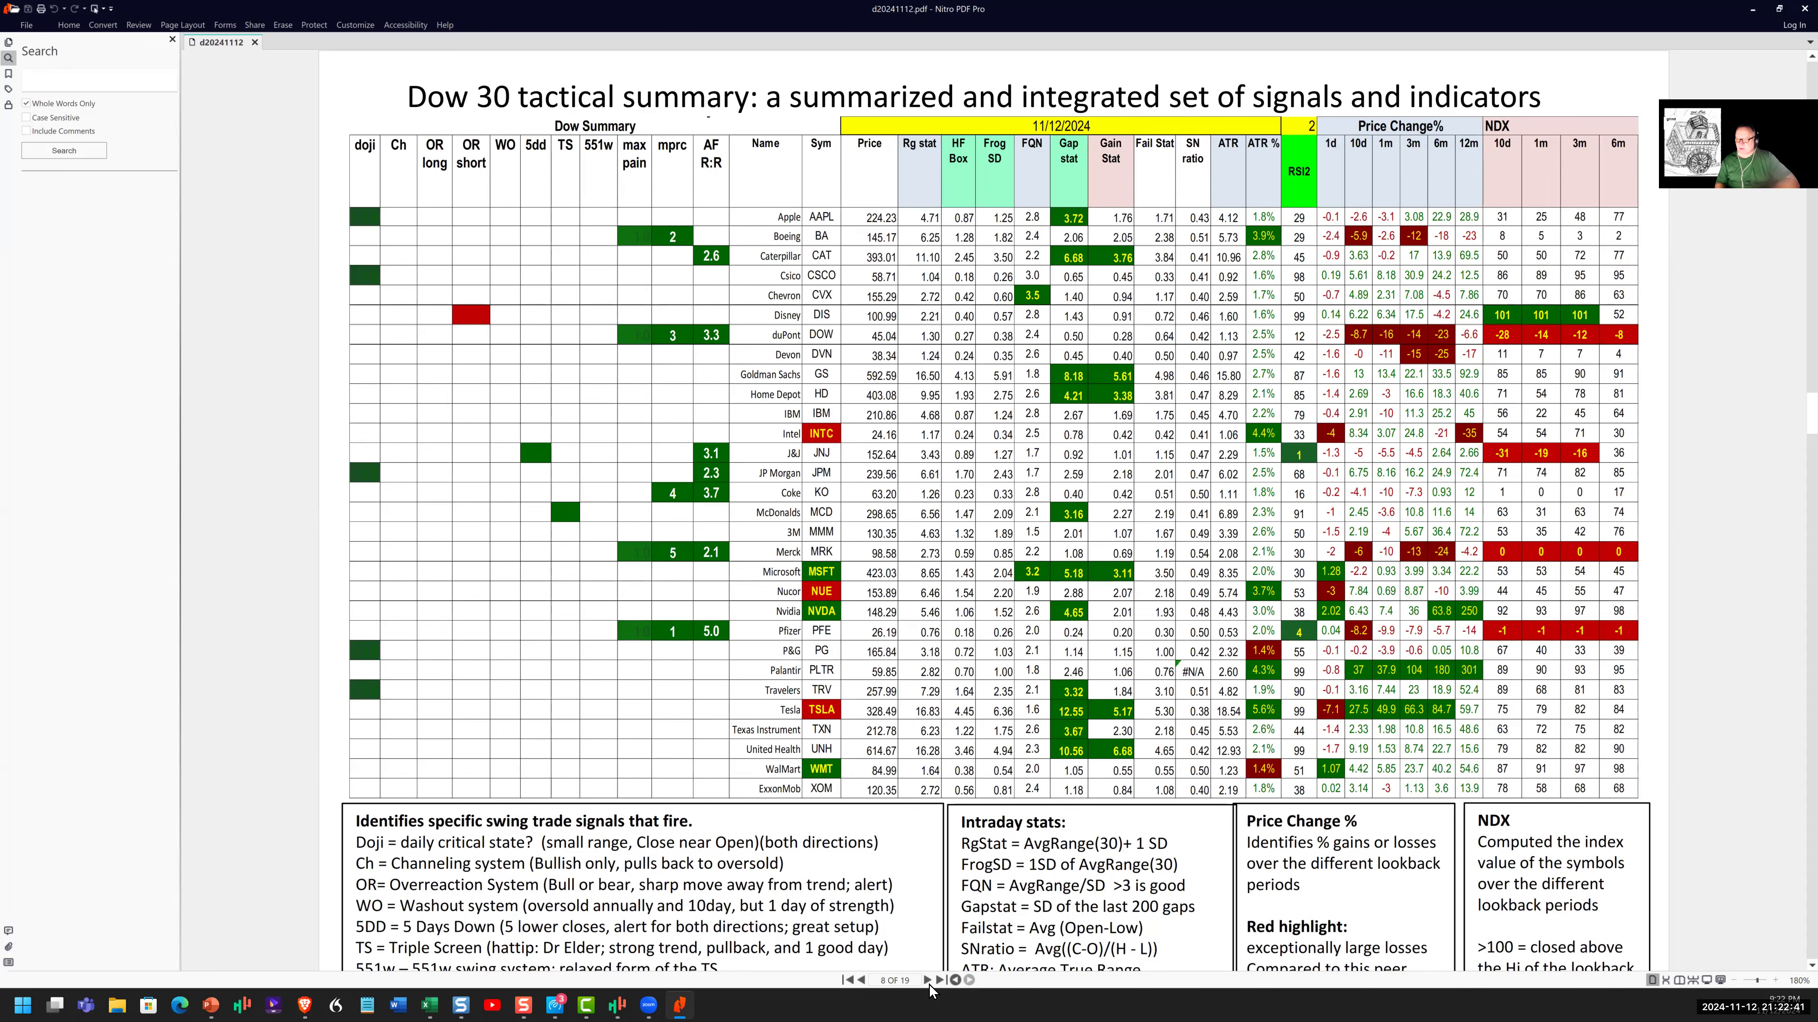
scroll(930, 925, "down", 2)
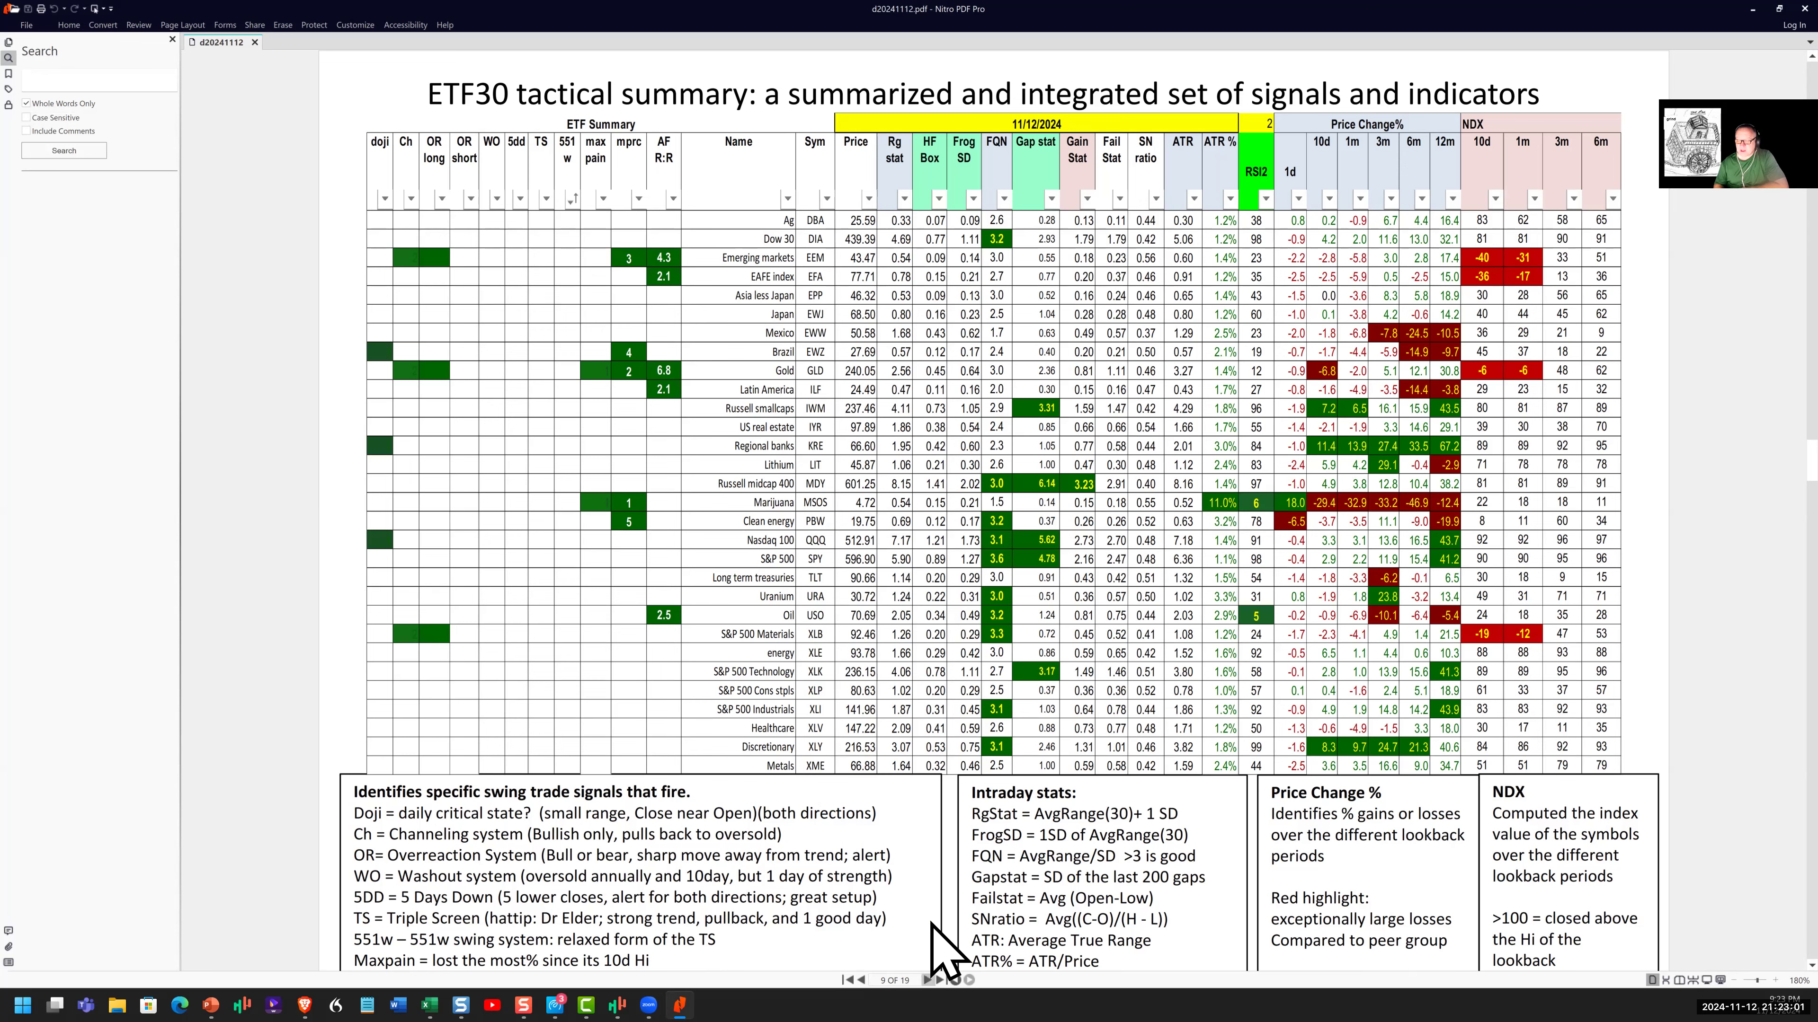
scroll(929, 924, "down", 1)
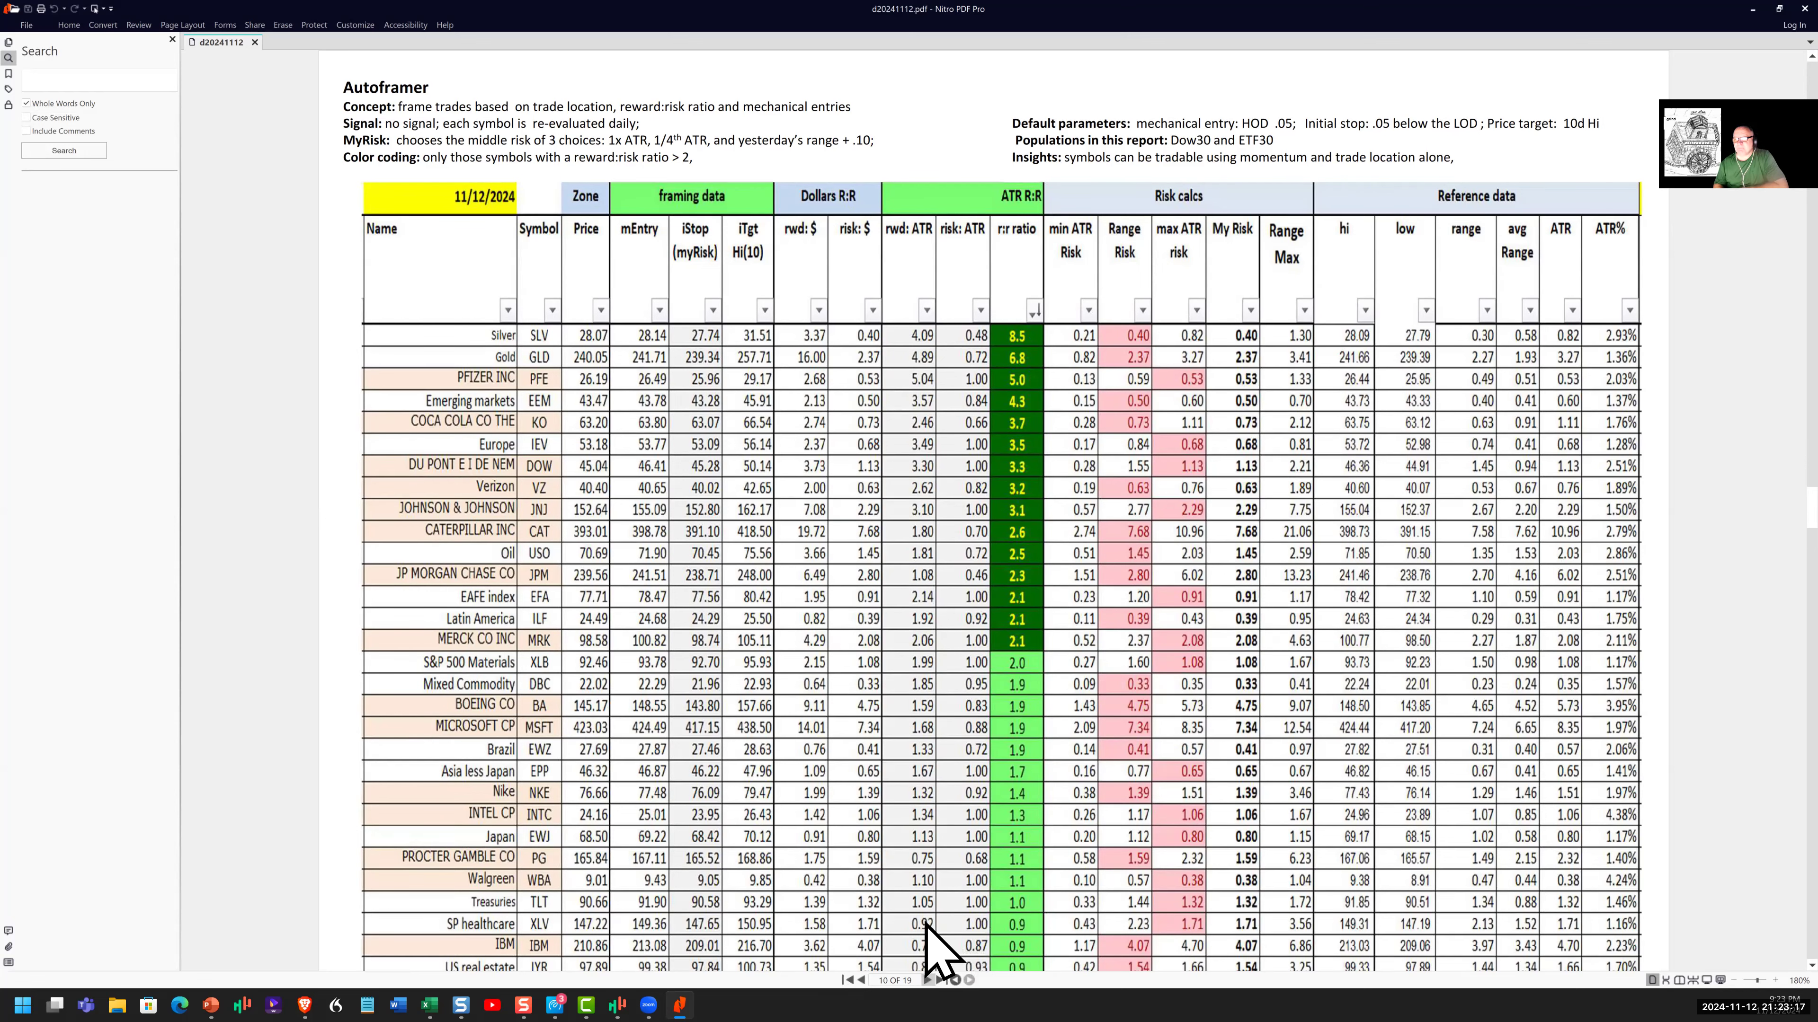
scroll(925, 923, "down", 2)
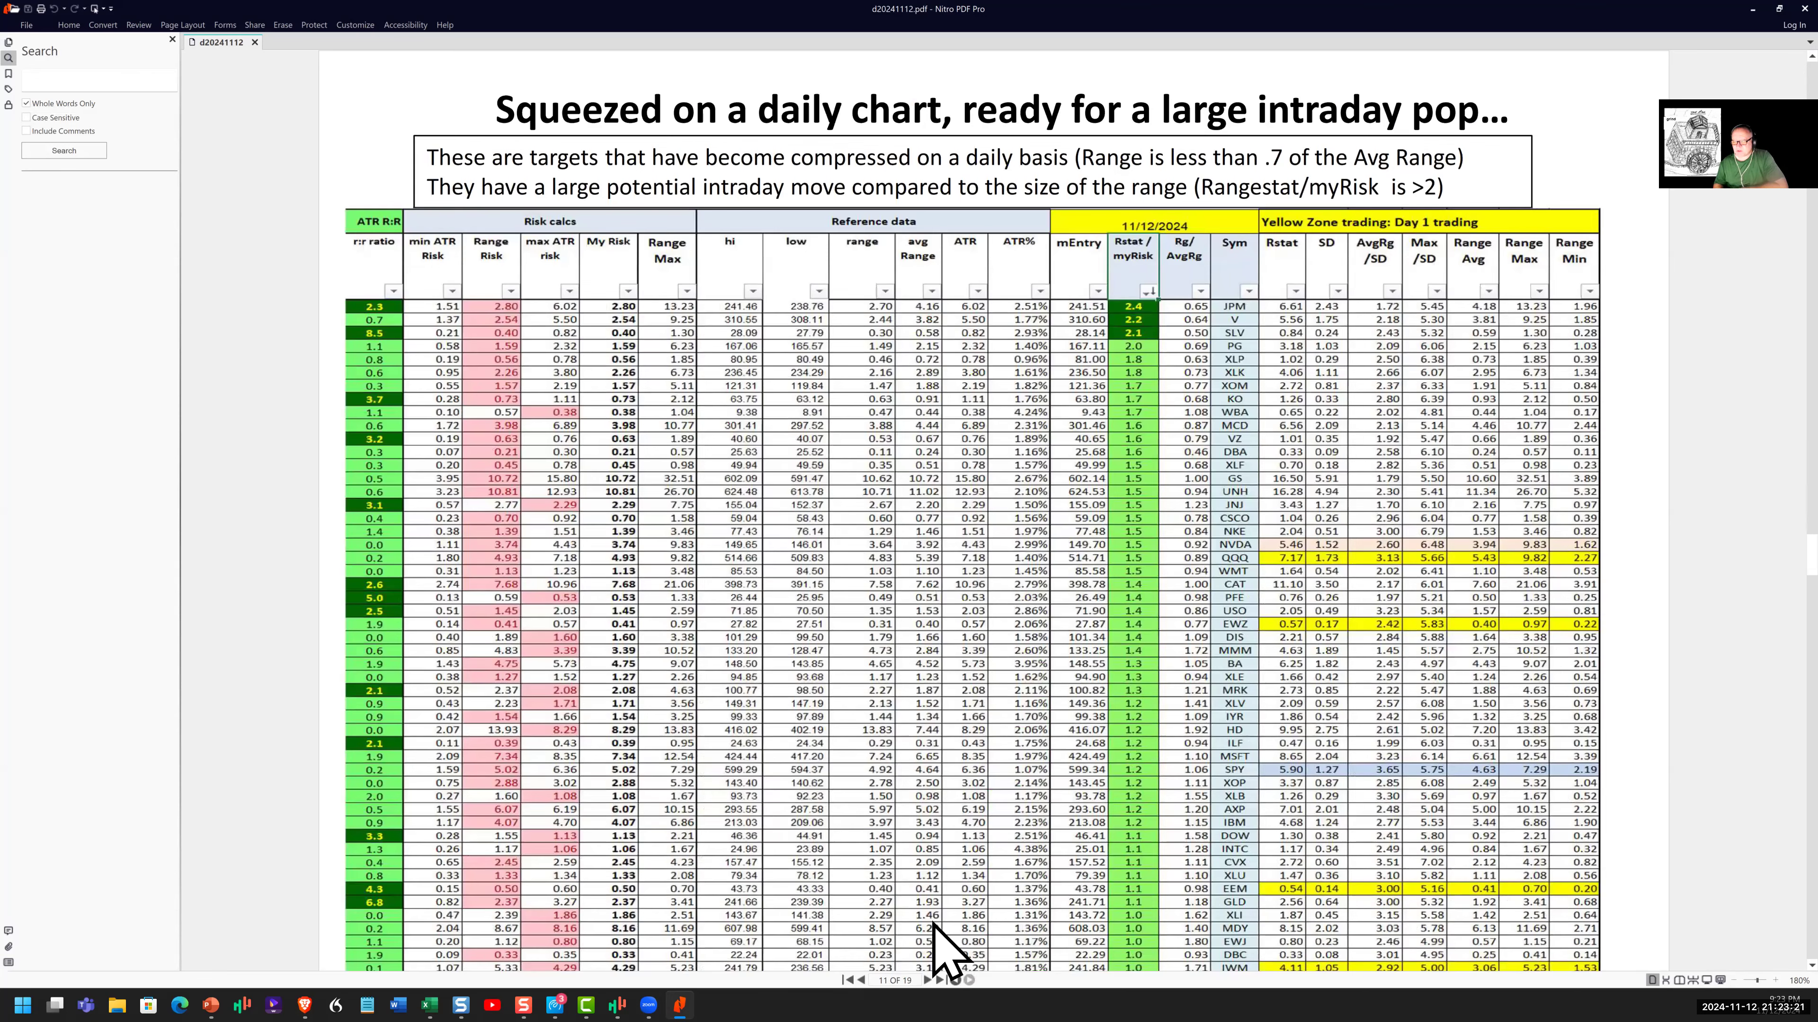
scroll(928, 923, "down", 2)
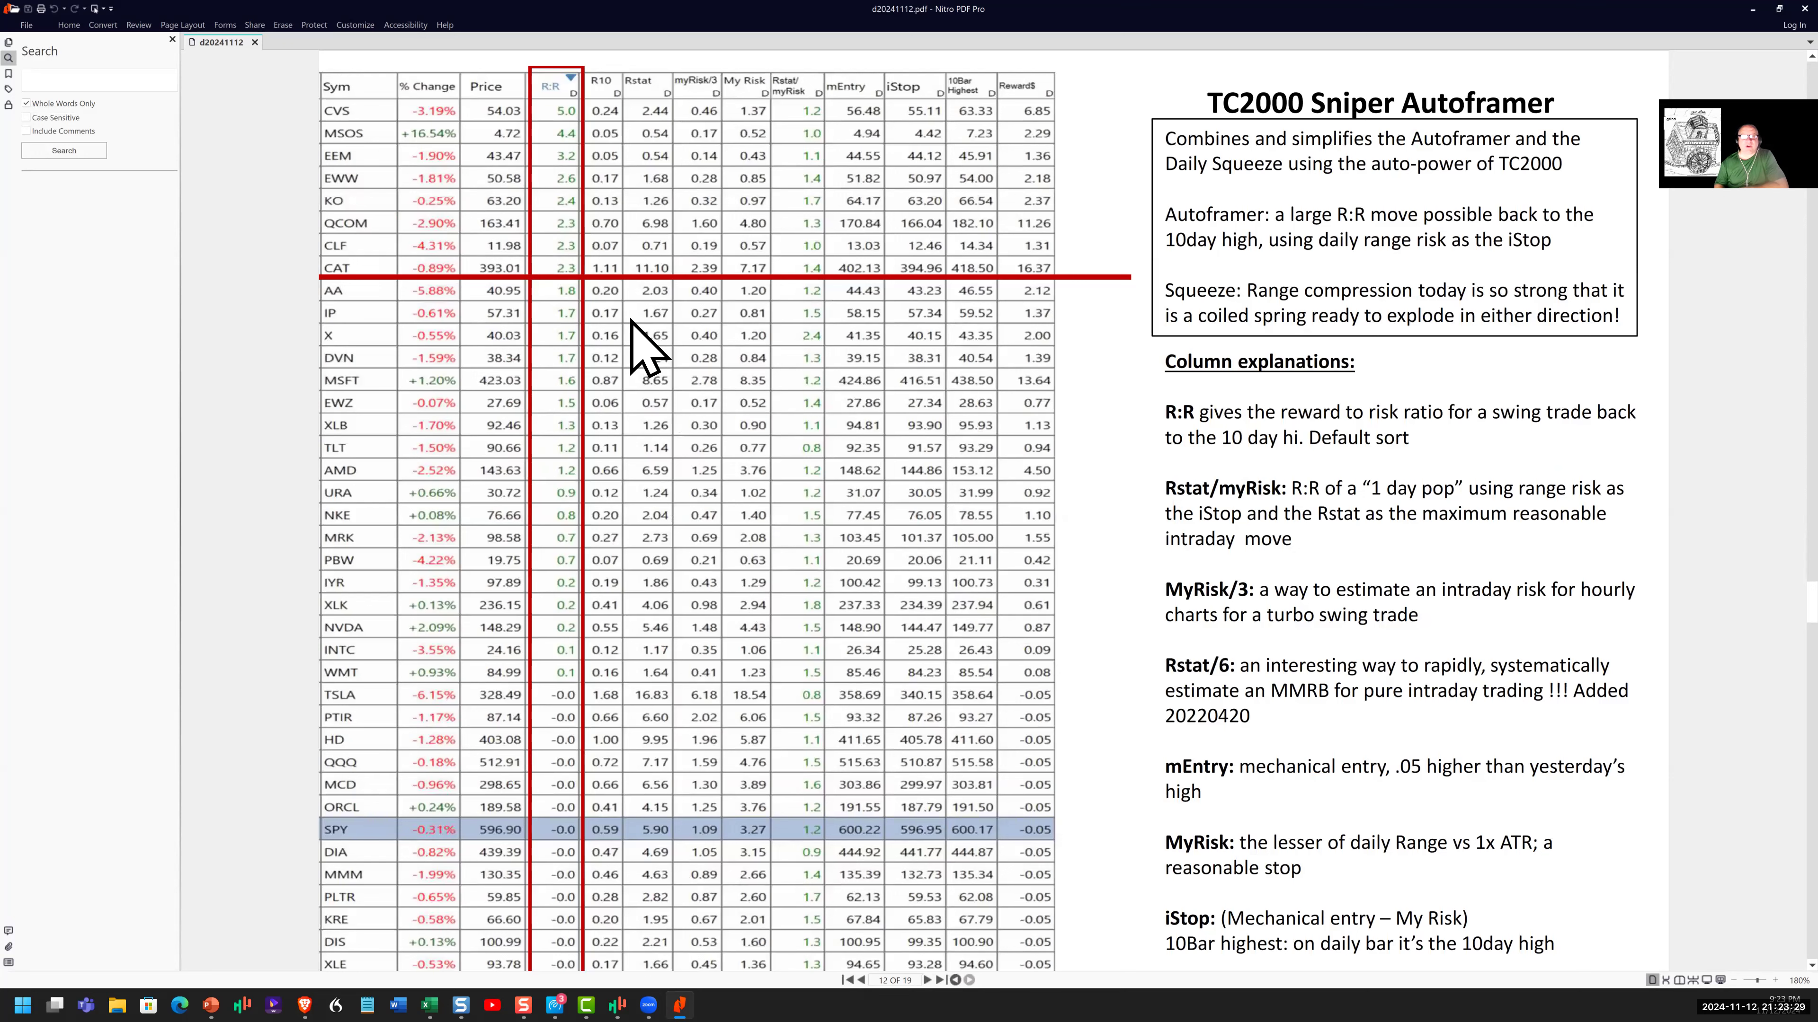
left_click(927, 980)
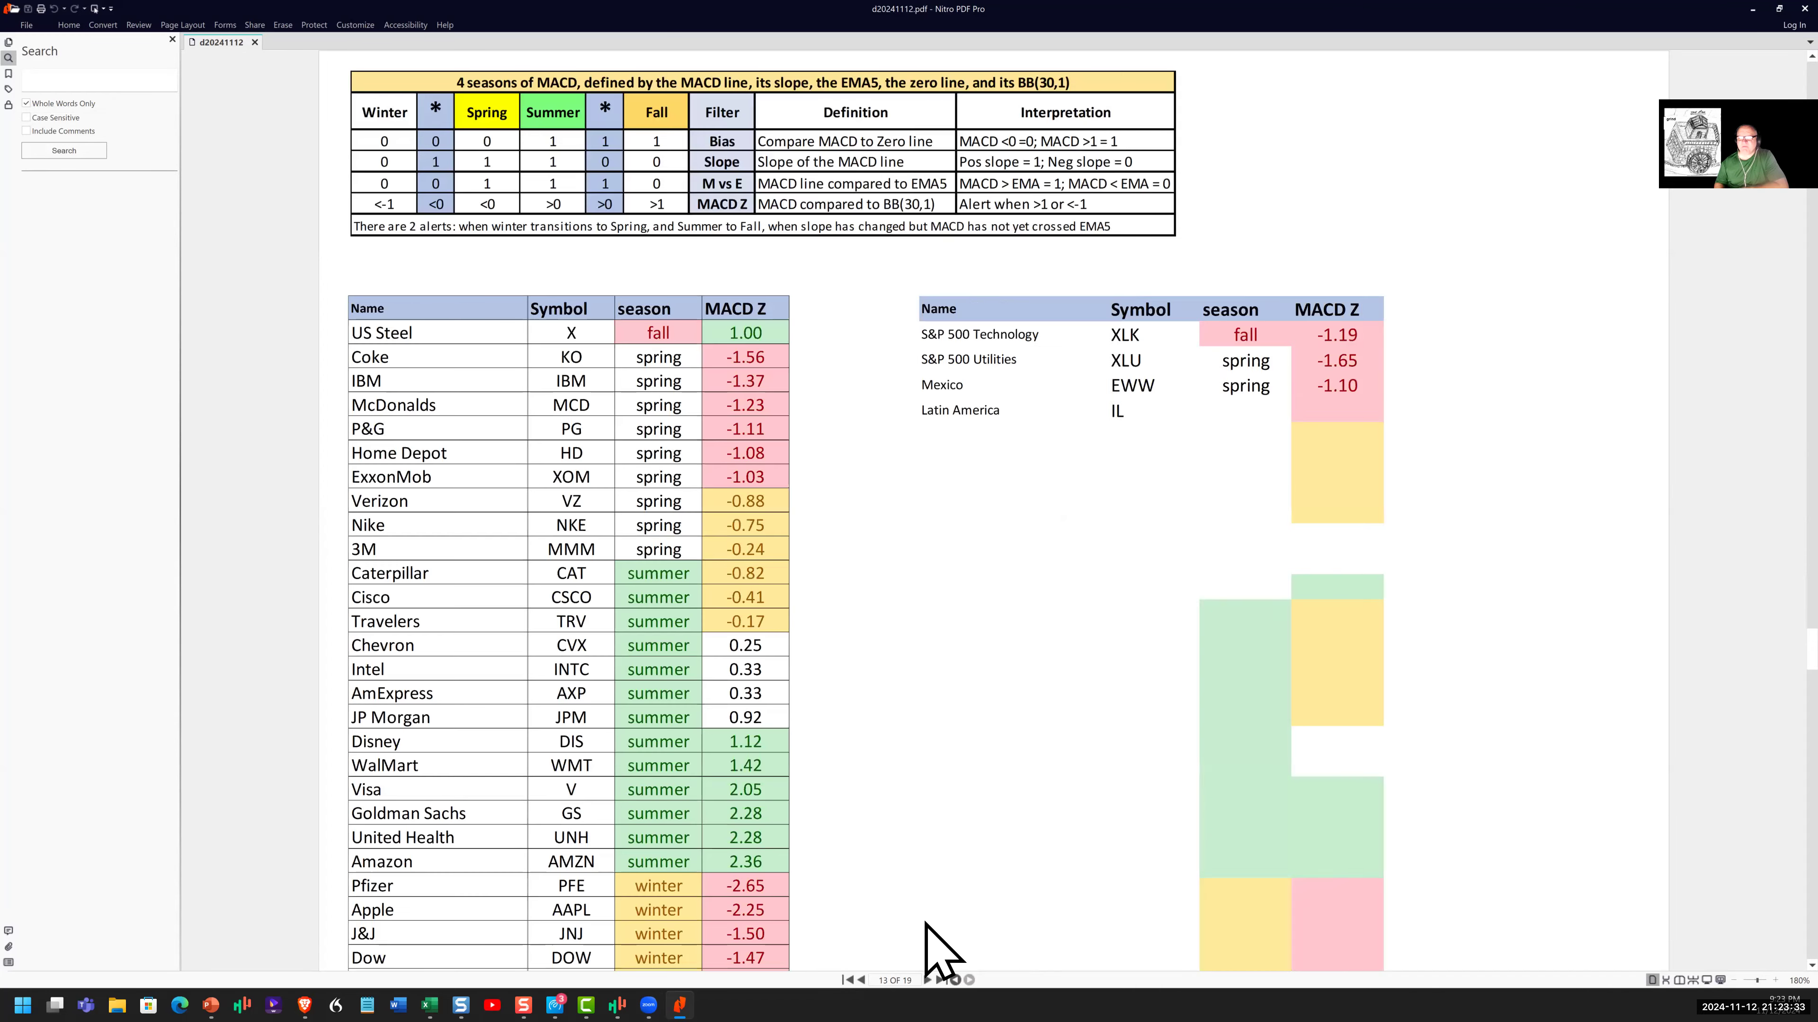
Step: Scroll page 13, then go to page 14, the Multi-time Frame NDX Summary for 11/12/2024
scroll(1055, 614, "down", 1)
scroll(1056, 614, "down", 2)
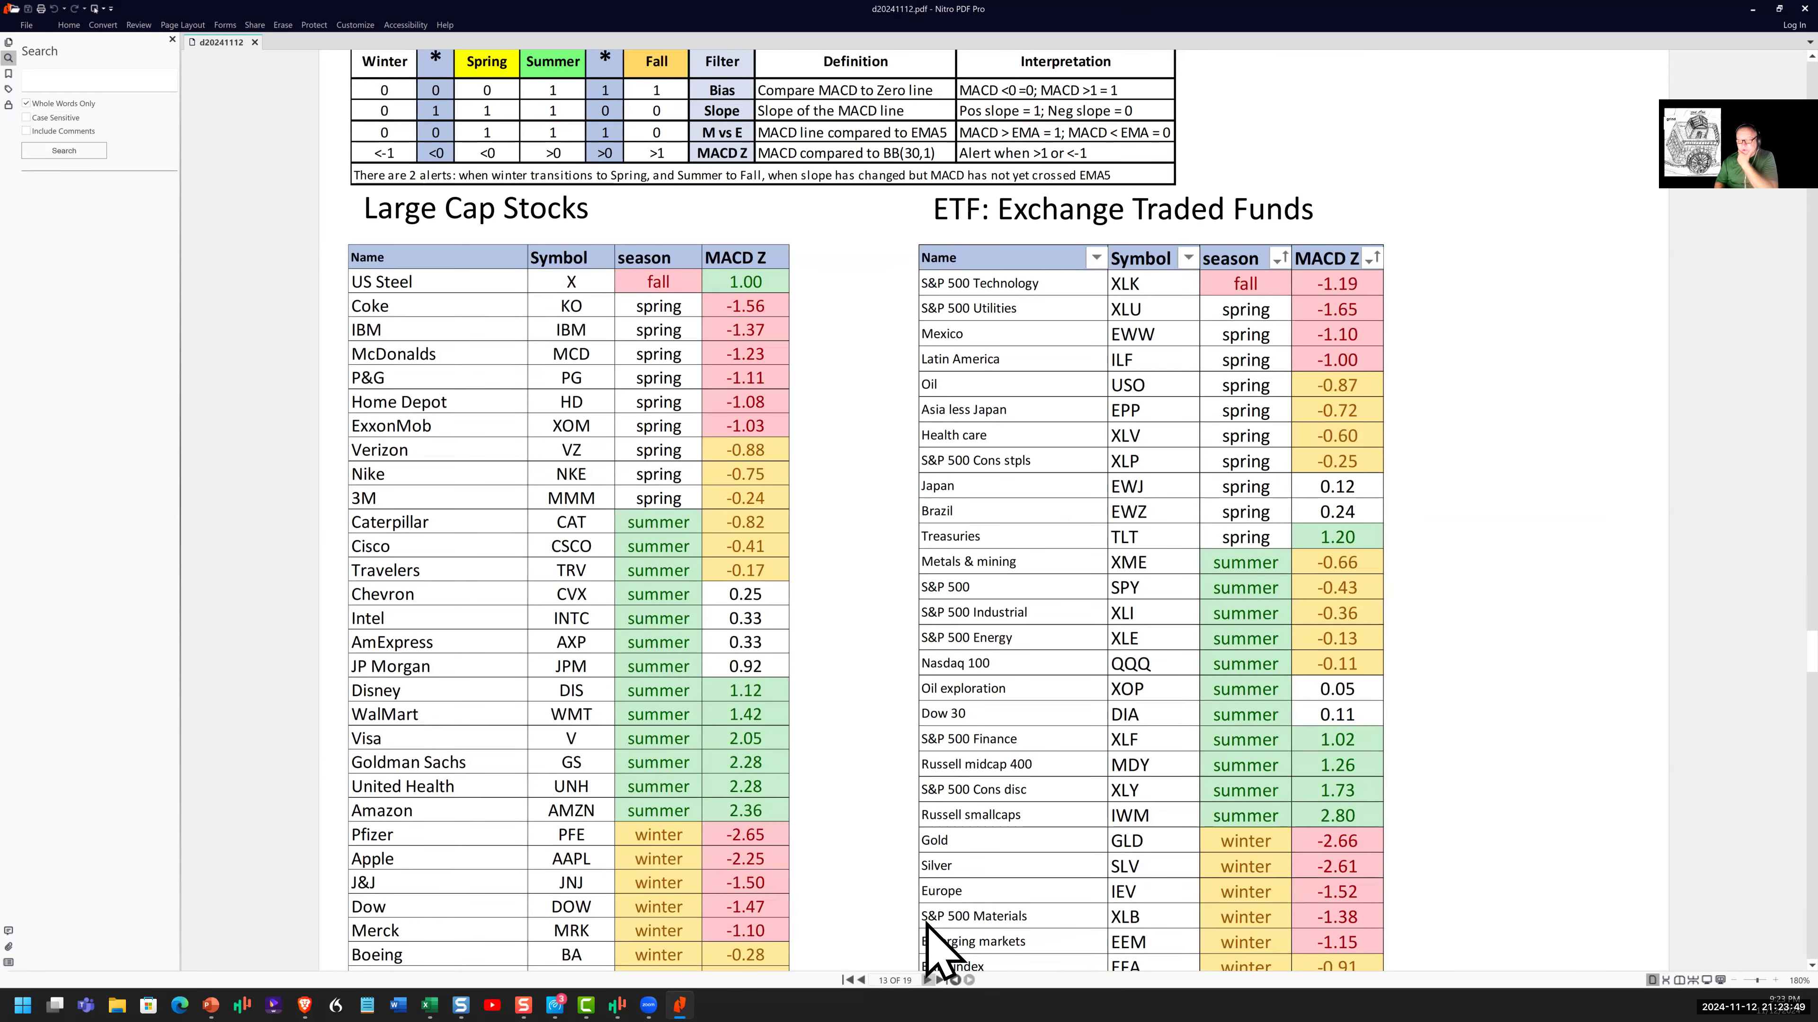
key("Page_Down")
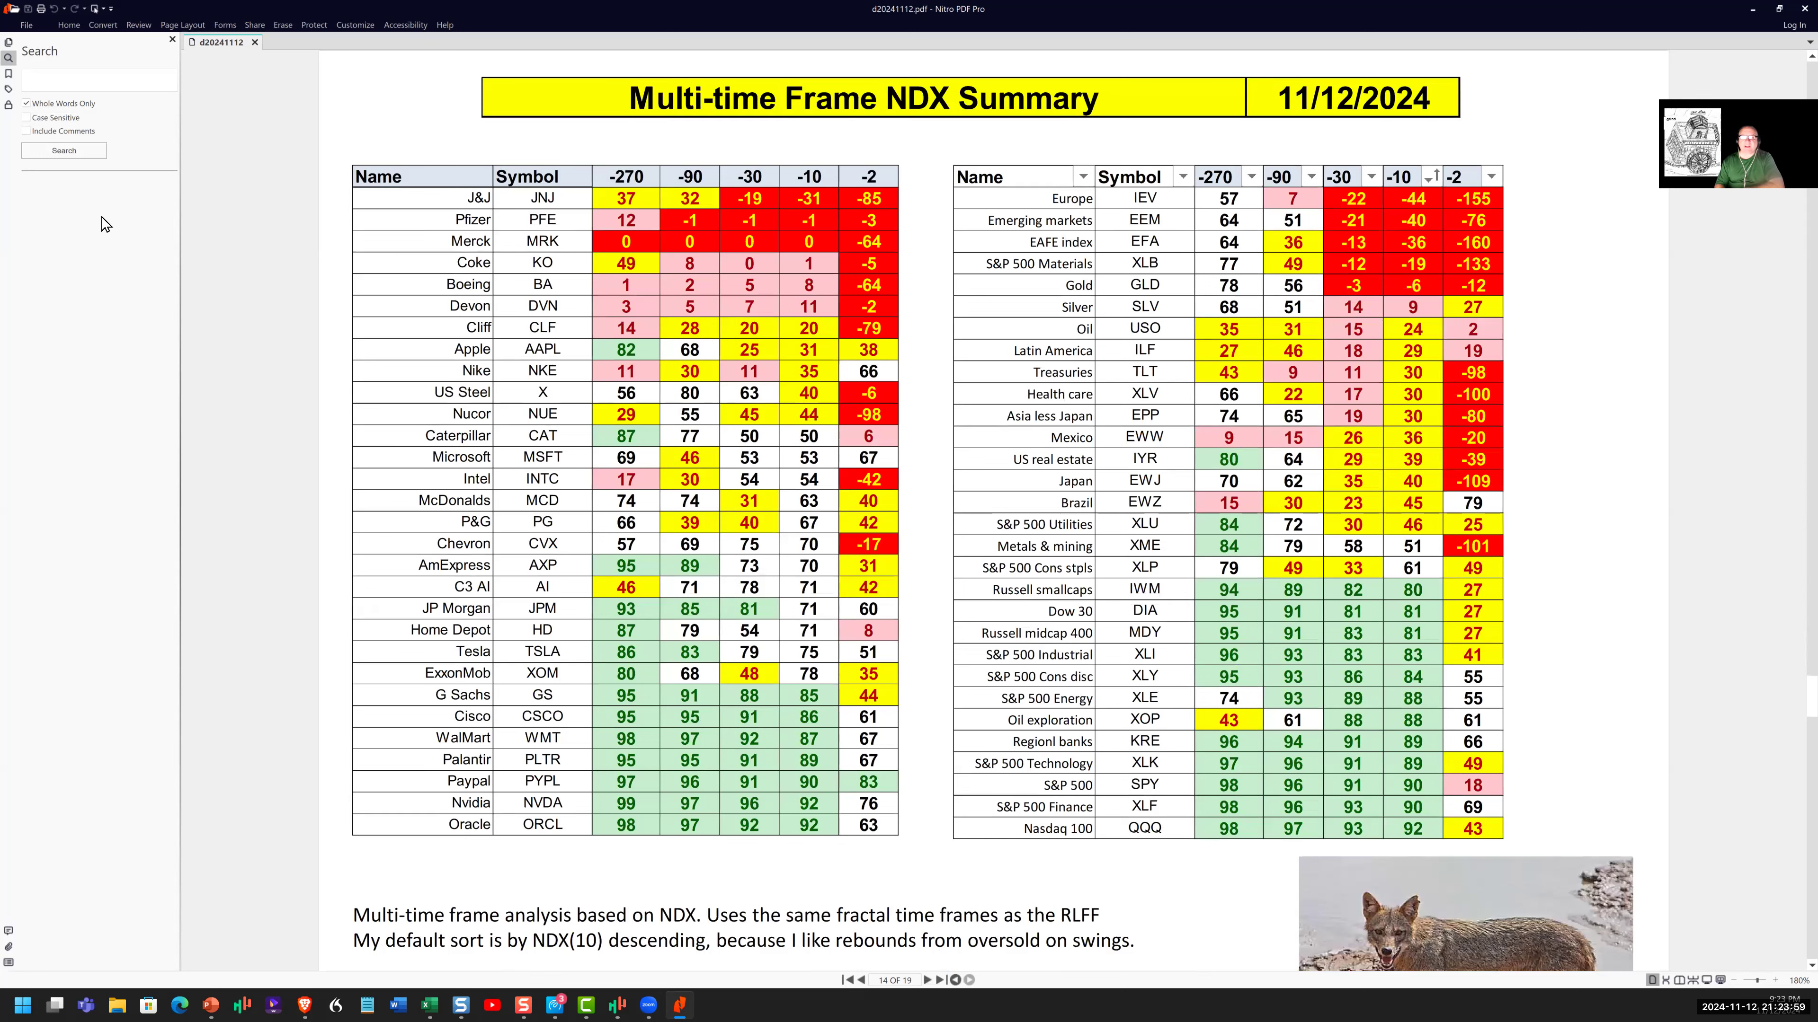
Step: With the freehand pen, loop both tables' -2 columns and circle the SPY, XLF and QQQ -10 values
key("ctrl+shift+d")
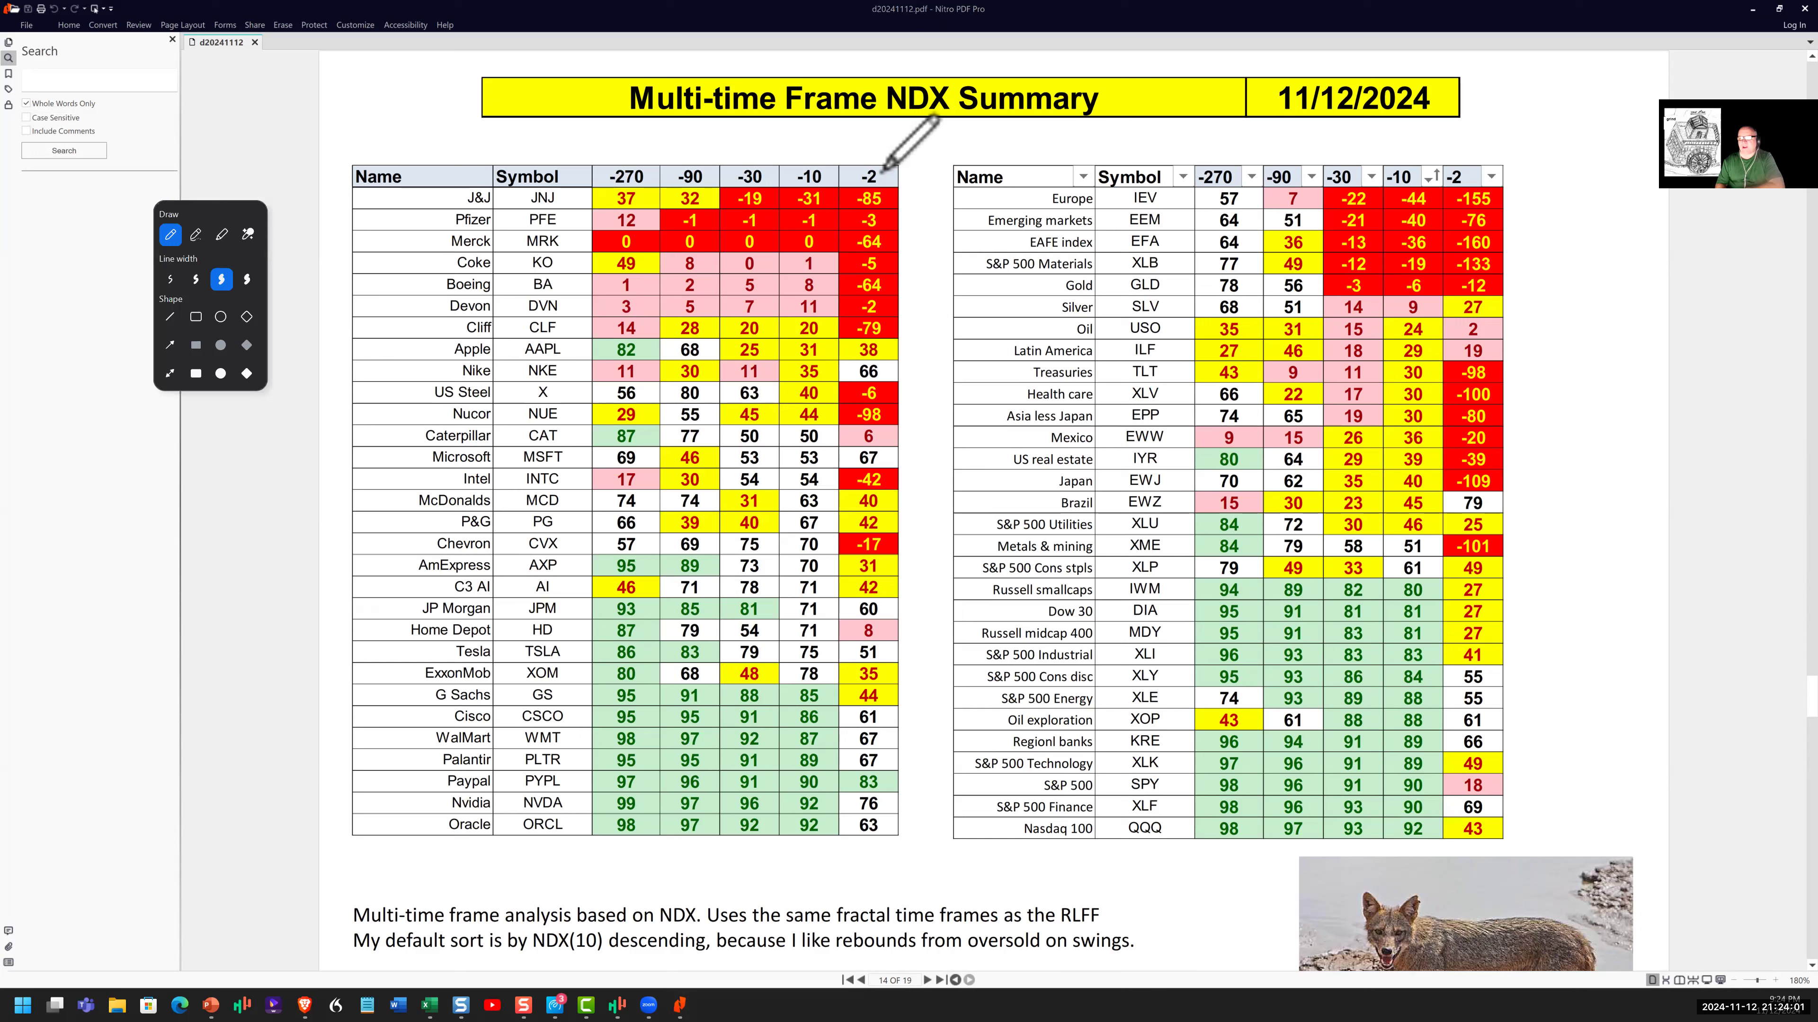
left_click_drag(913, 172, 825, 324)
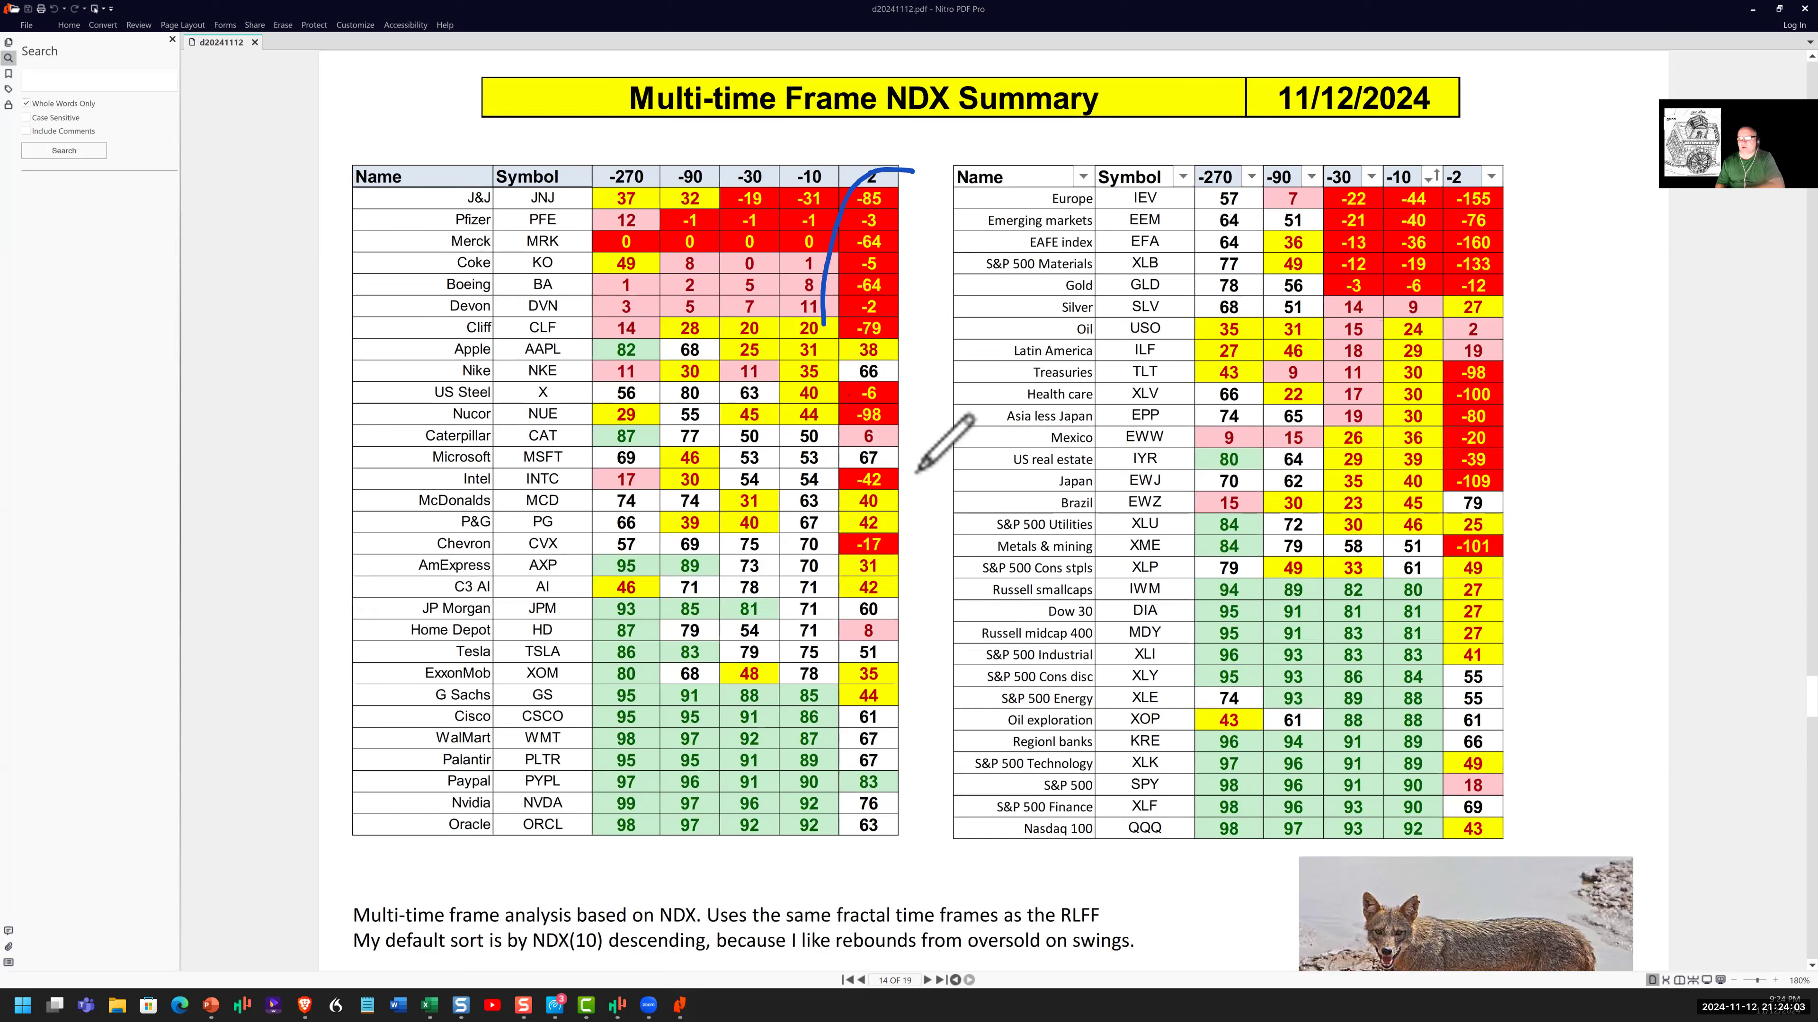
left_click_drag(918, 470, 903, 176)
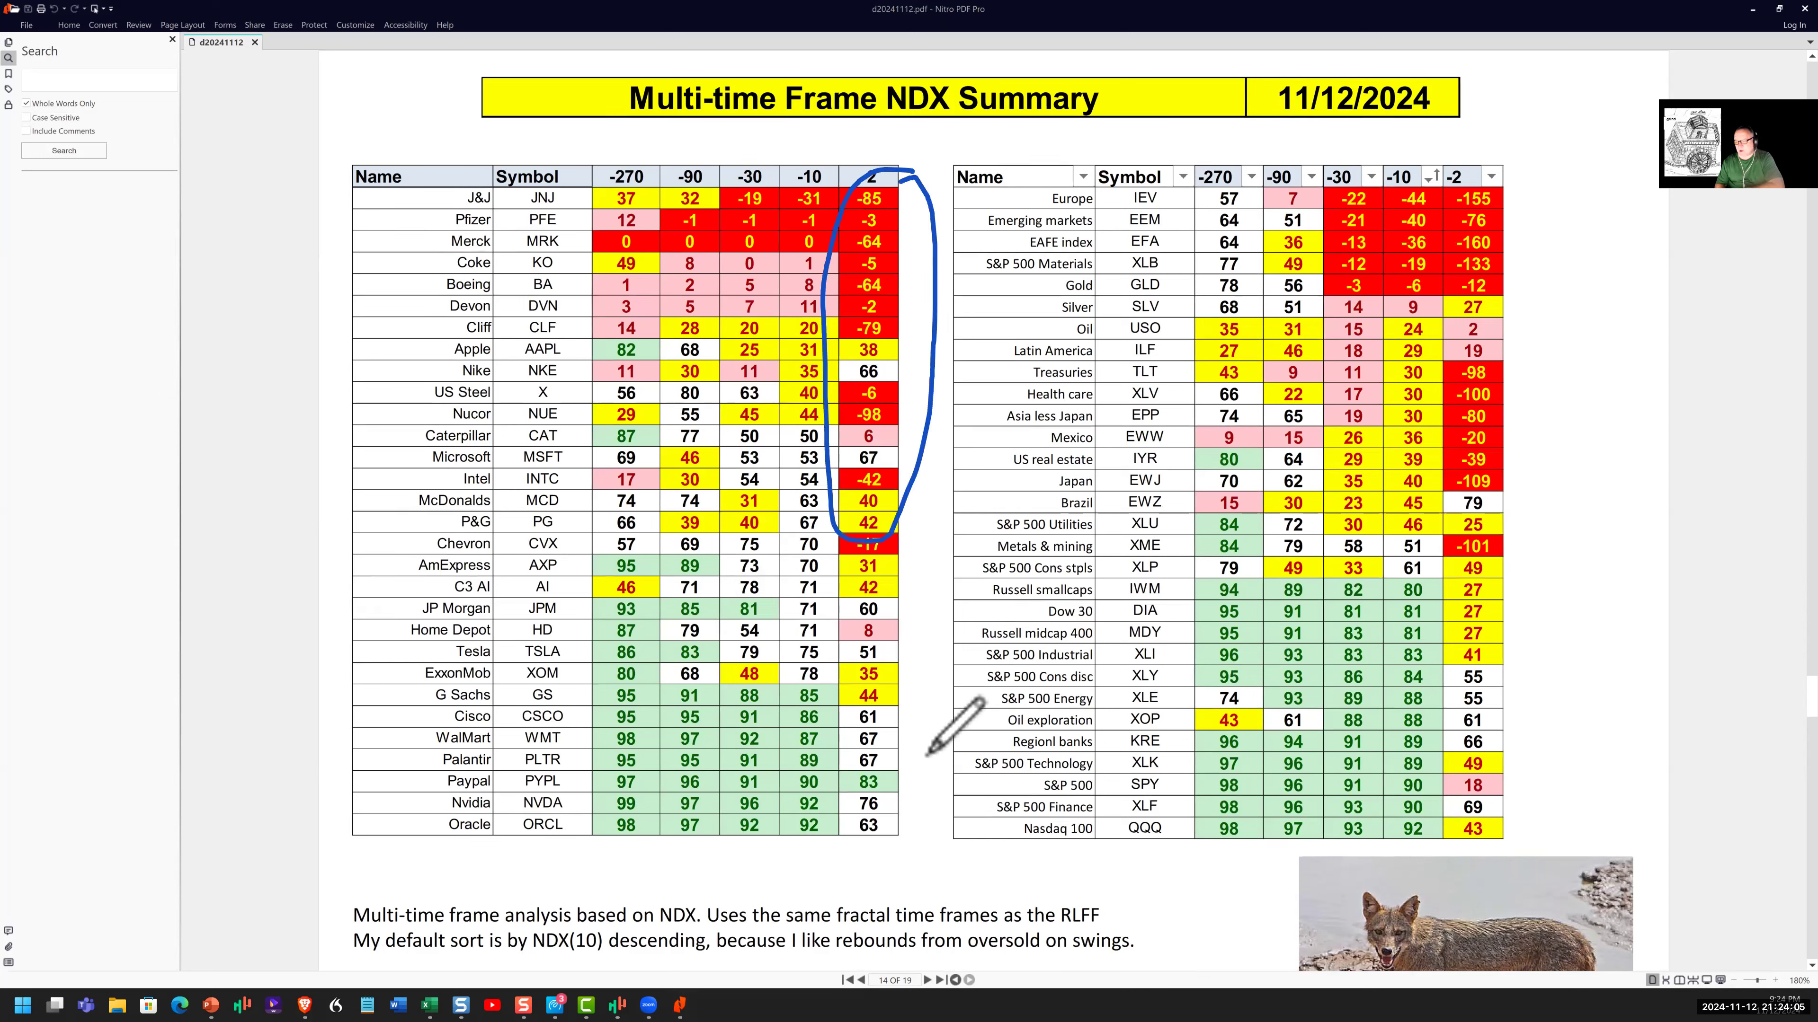
left_click_drag(928, 753, 849, 774)
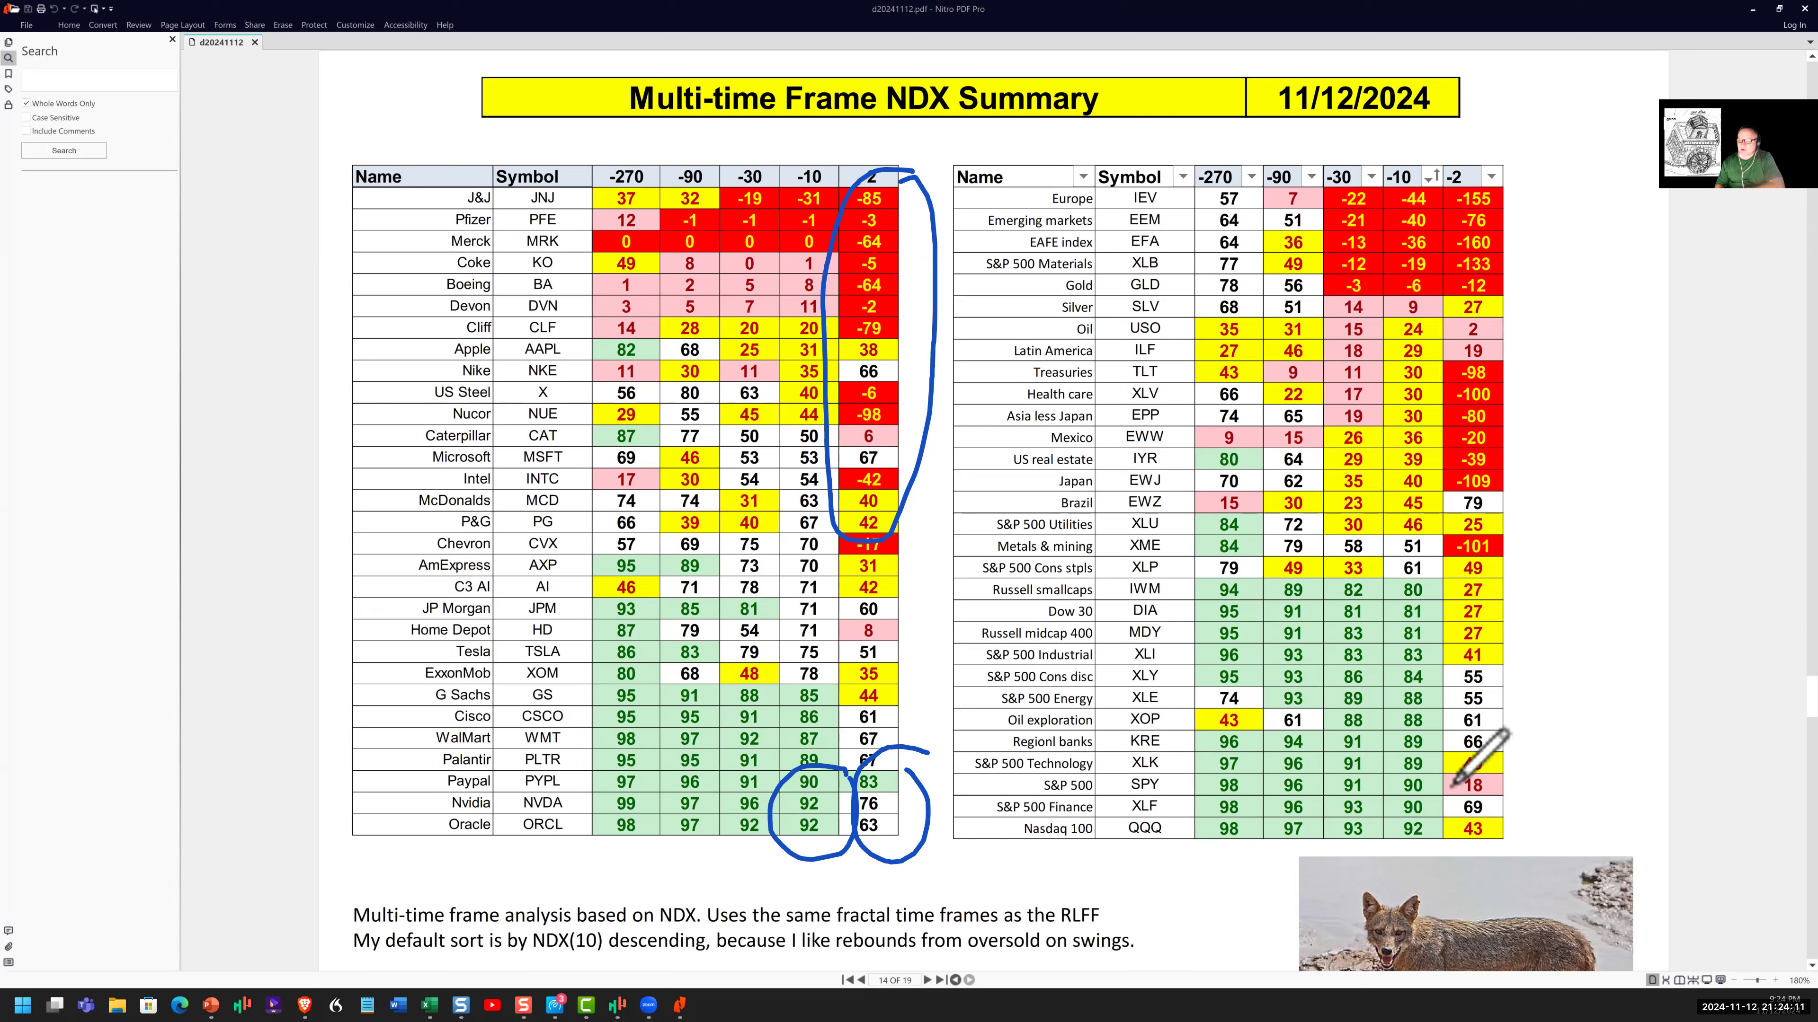
left_click_drag(1409, 764, 1416, 768)
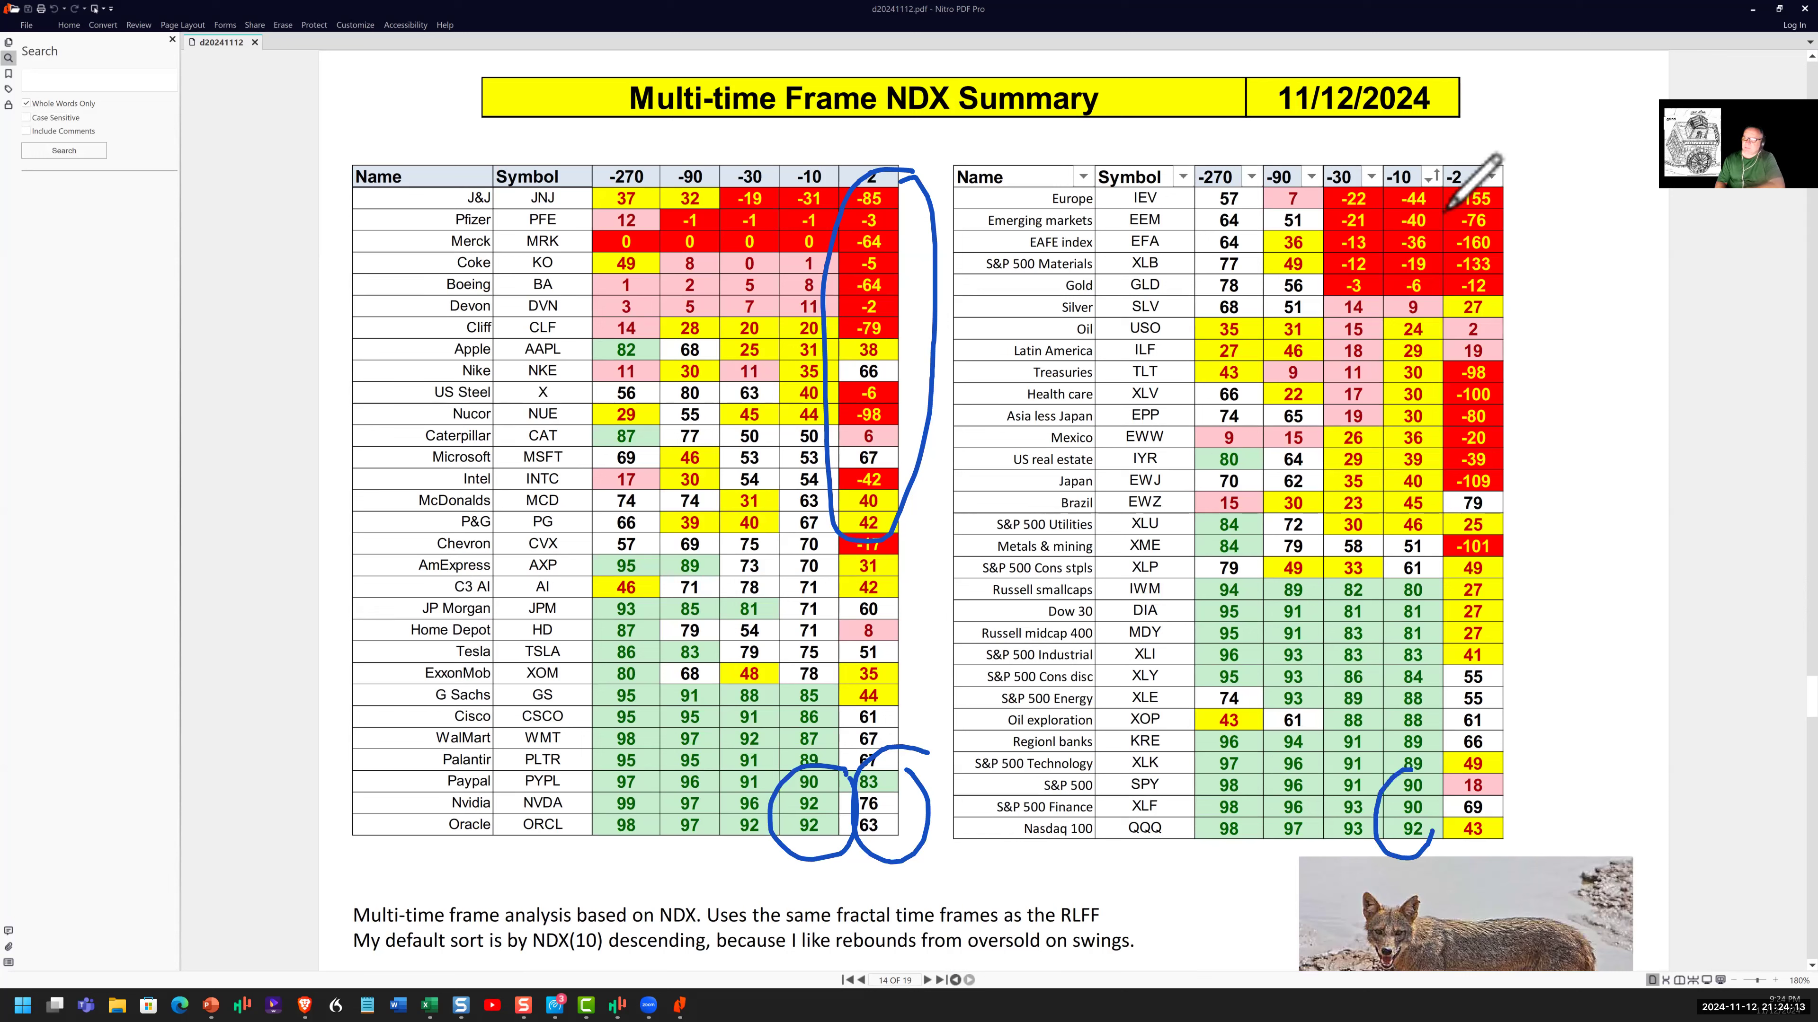
mouse_move(1476, 187)
left_mouse_down()
mouse_move(1435, 457)
mouse_move(1519, 354)
left_mouse_up()
left_click_drag(1518, 212, 1453, 195)
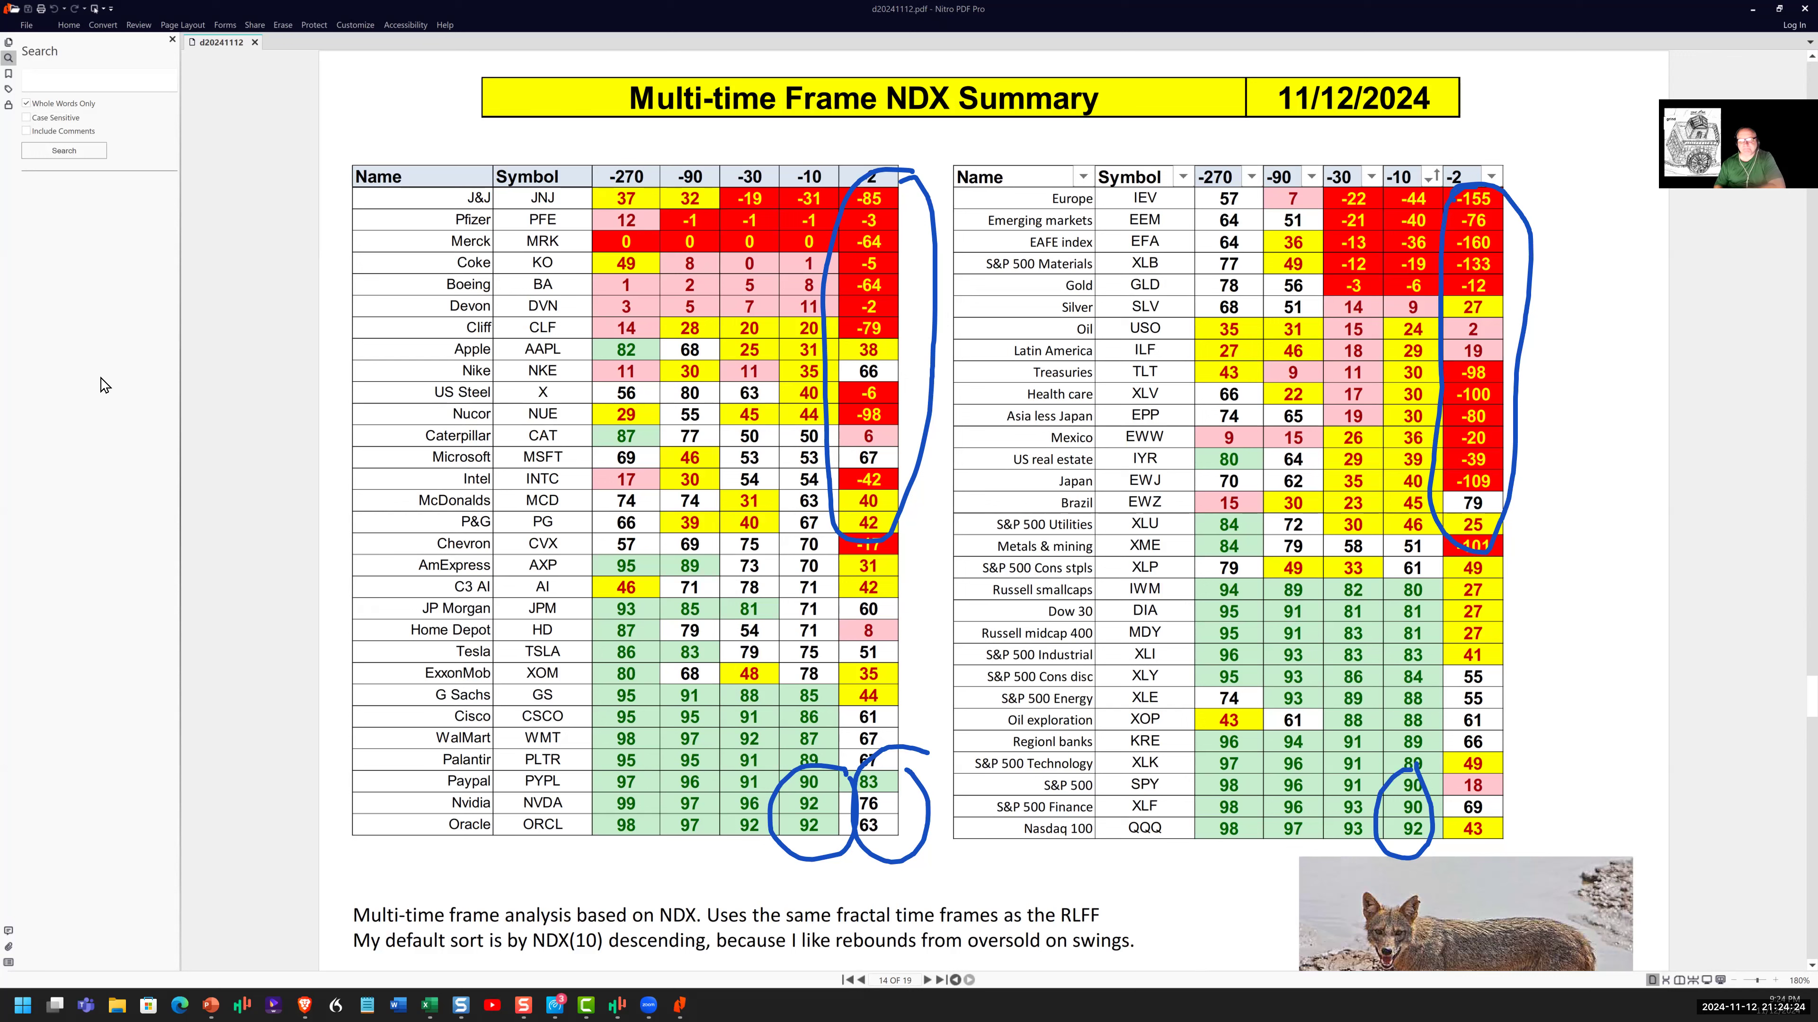
Step: Scroll past the NDX summary and Frog list to page 16, the Market mosaic SPY regression charts
scroll(645, 682, "down", 1)
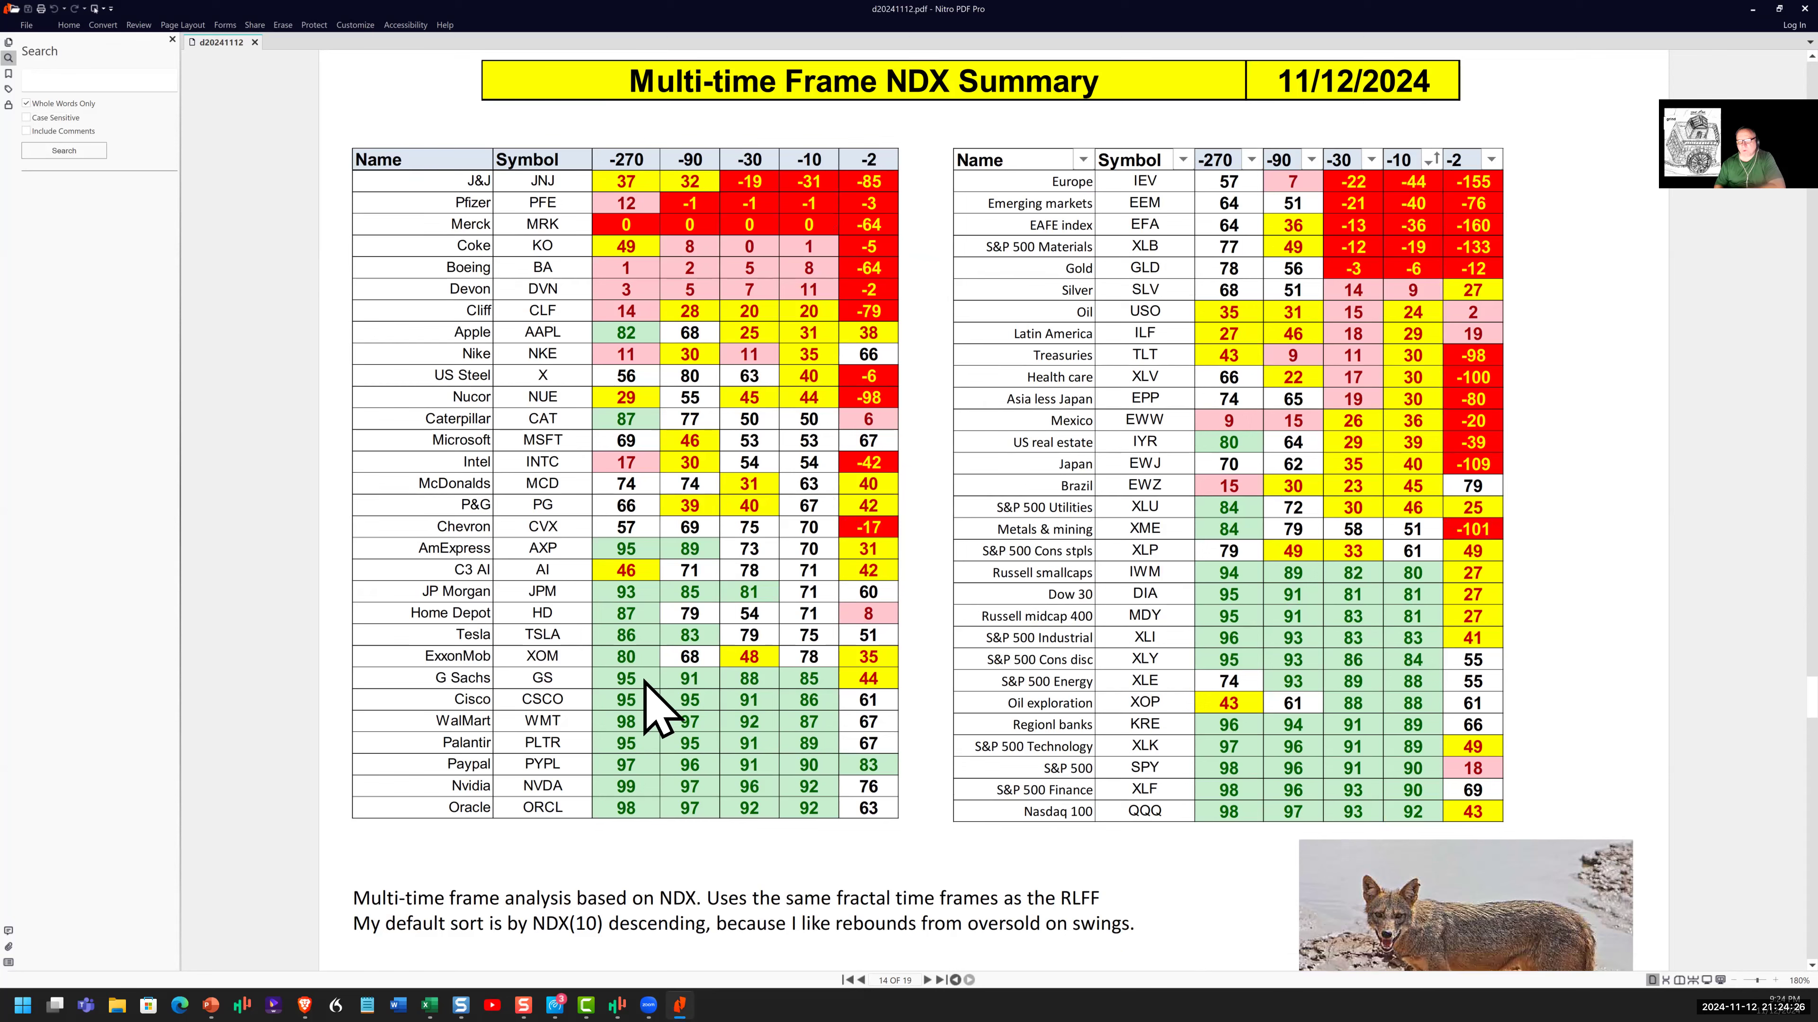
scroll(646, 682, "down", 1)
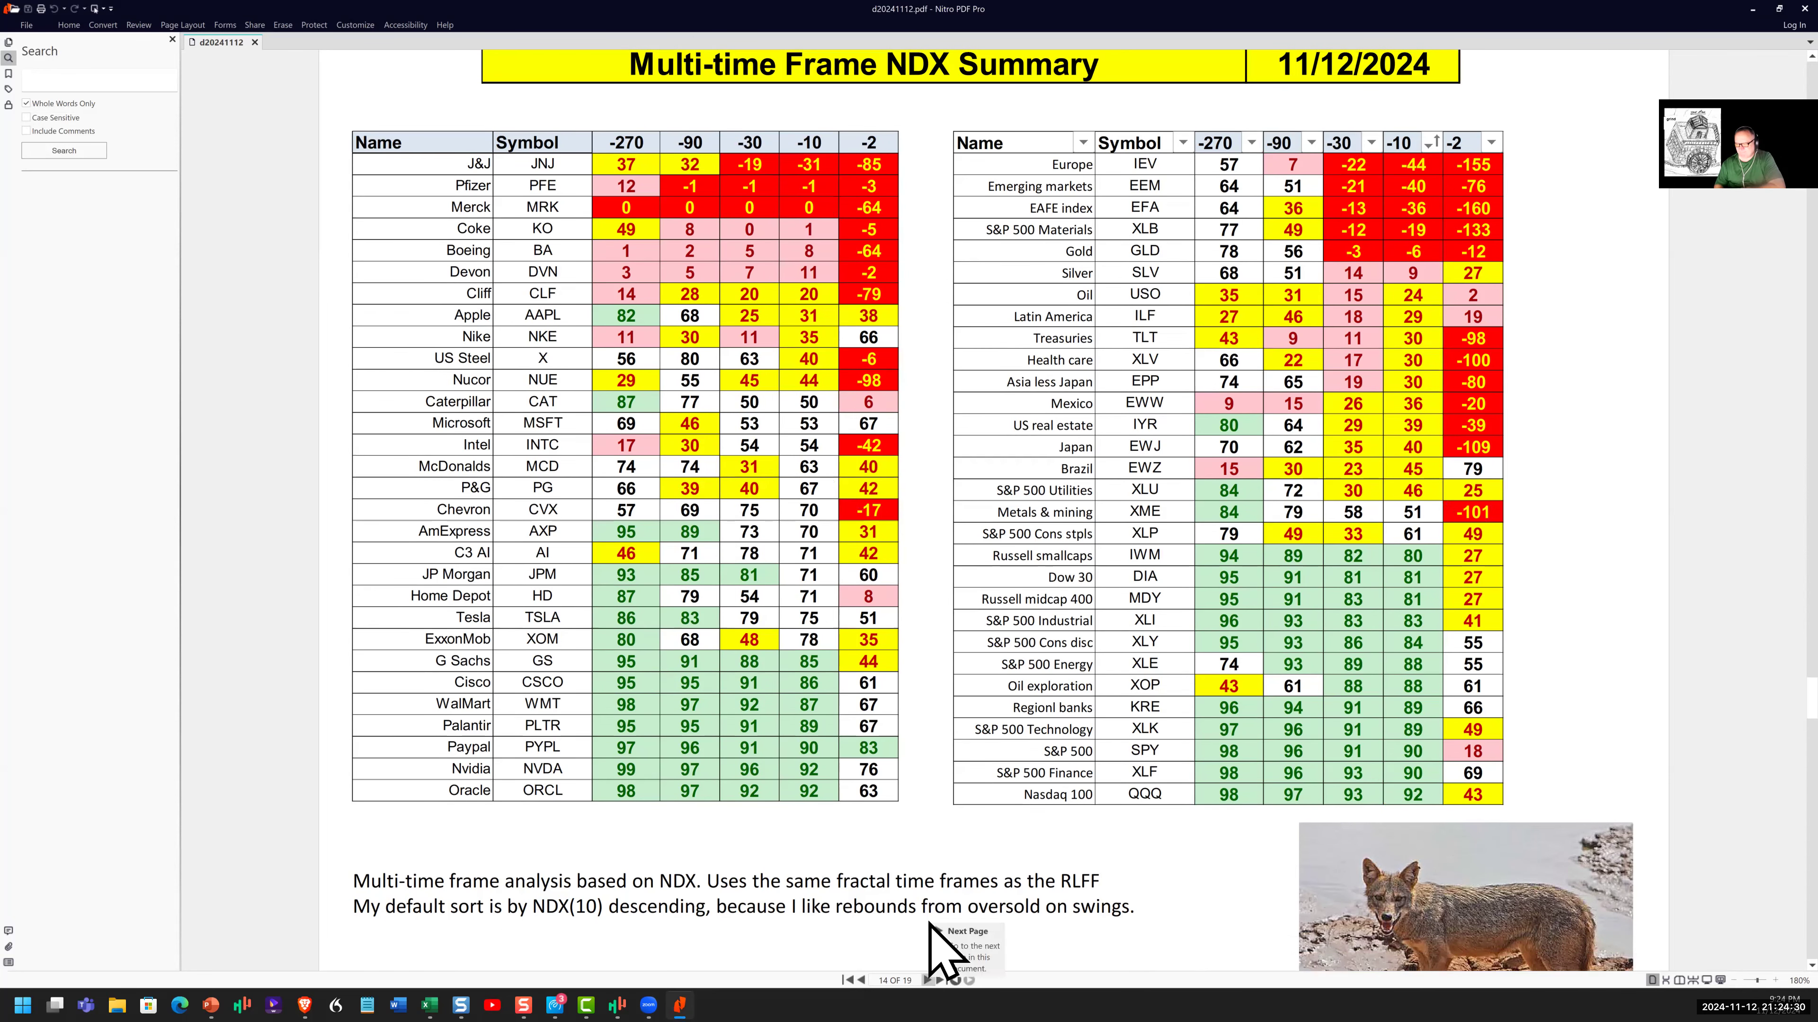
scroll(930, 923, "down", 3)
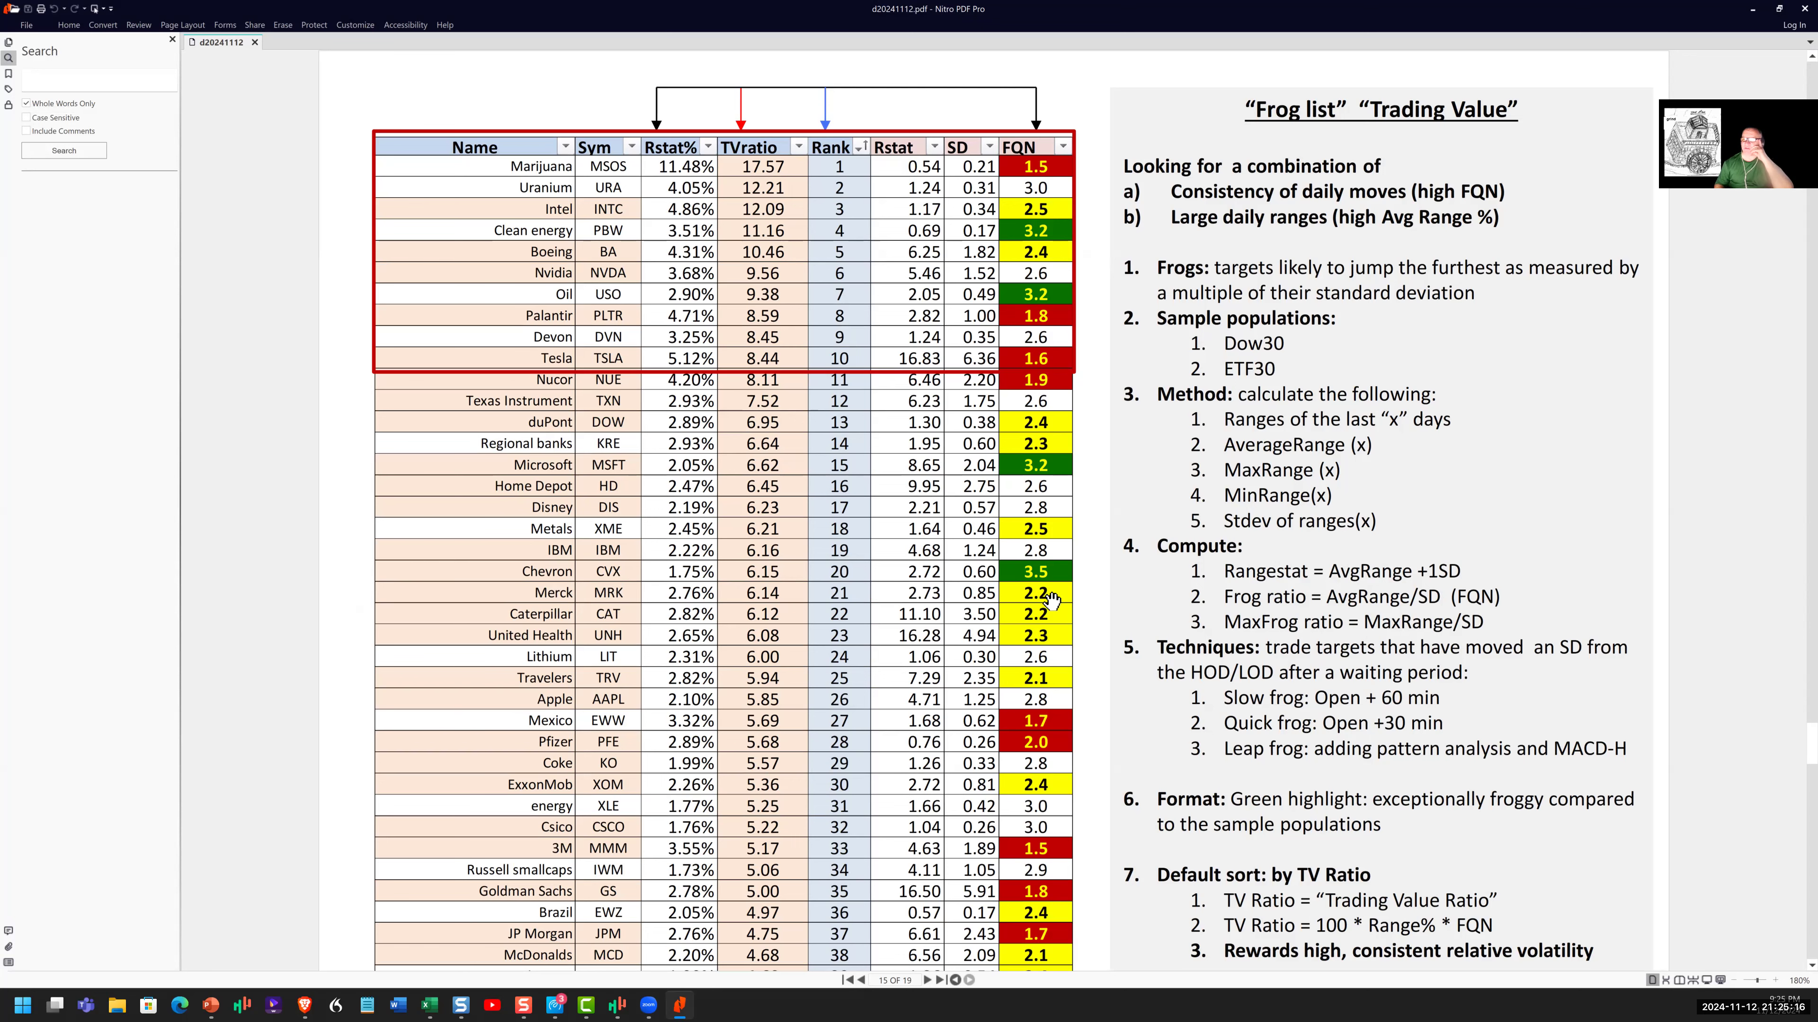
scroll(1069, 584, "down", 1)
scroll(1538, 945, "down", 1)
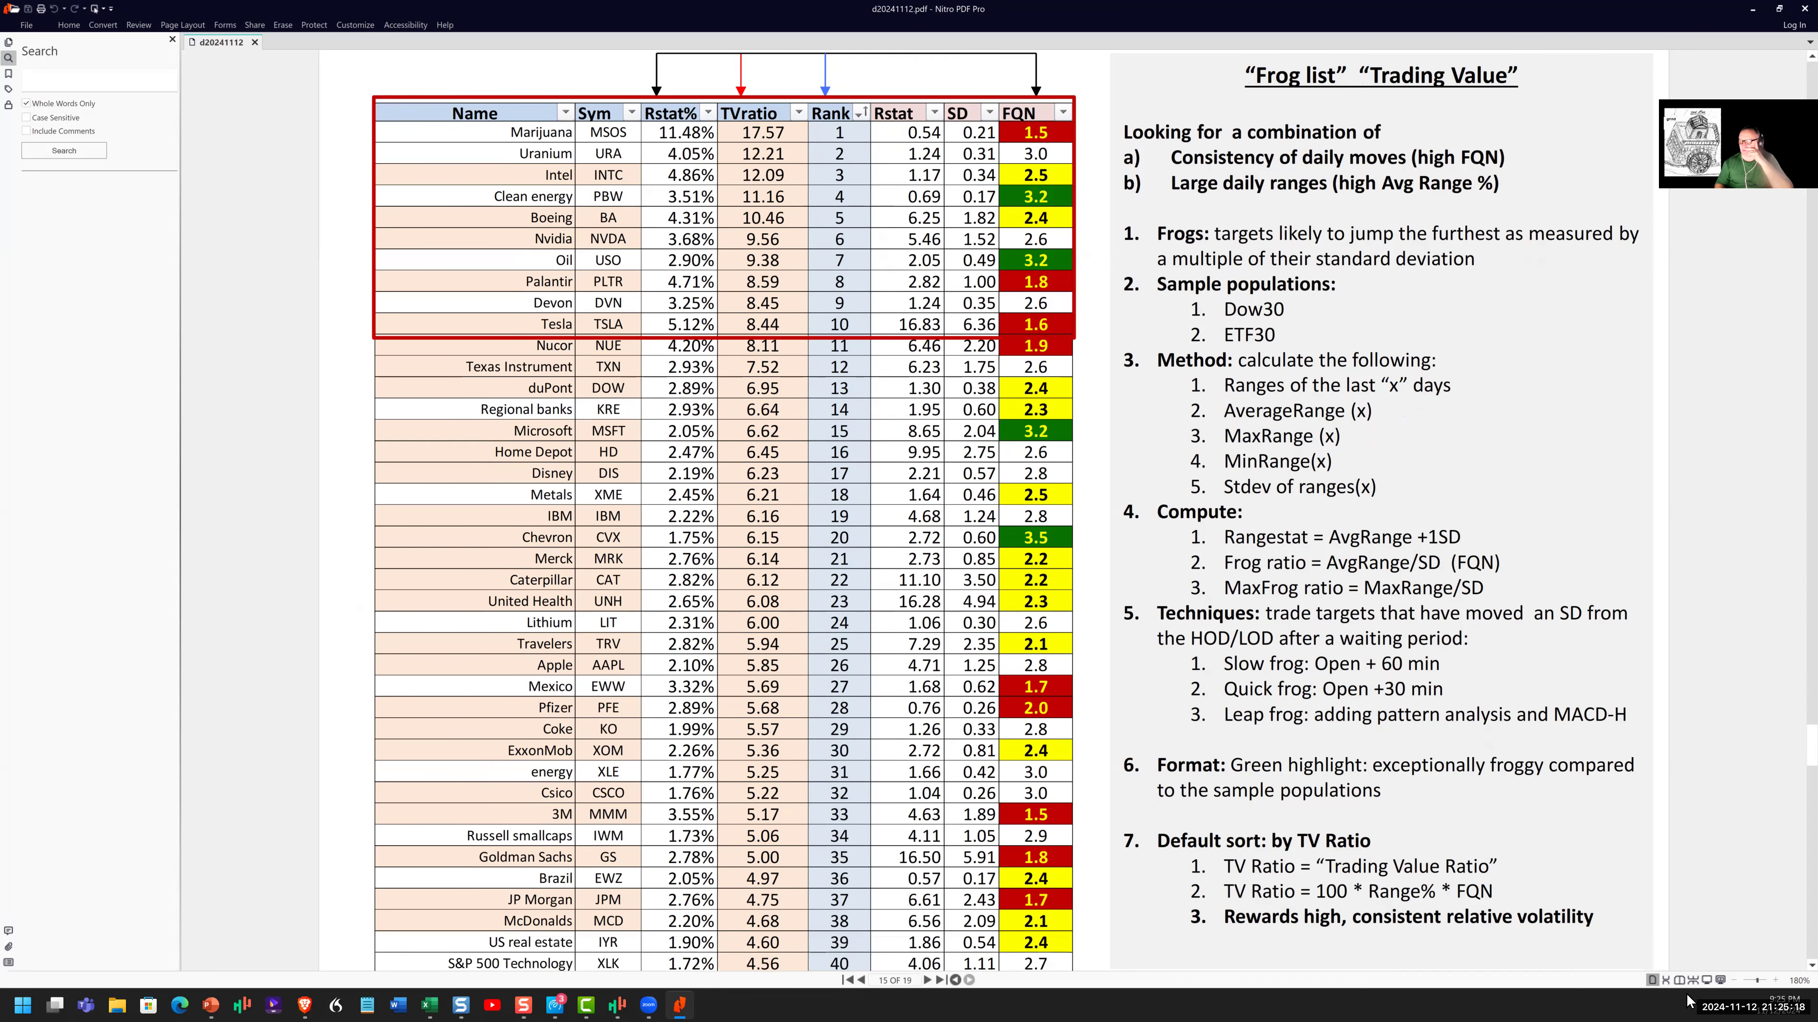
Step: Page ahead three pages to page 18, 'Regression Line Z-Scores', and turn on the pen overlay
left_click(927, 980)
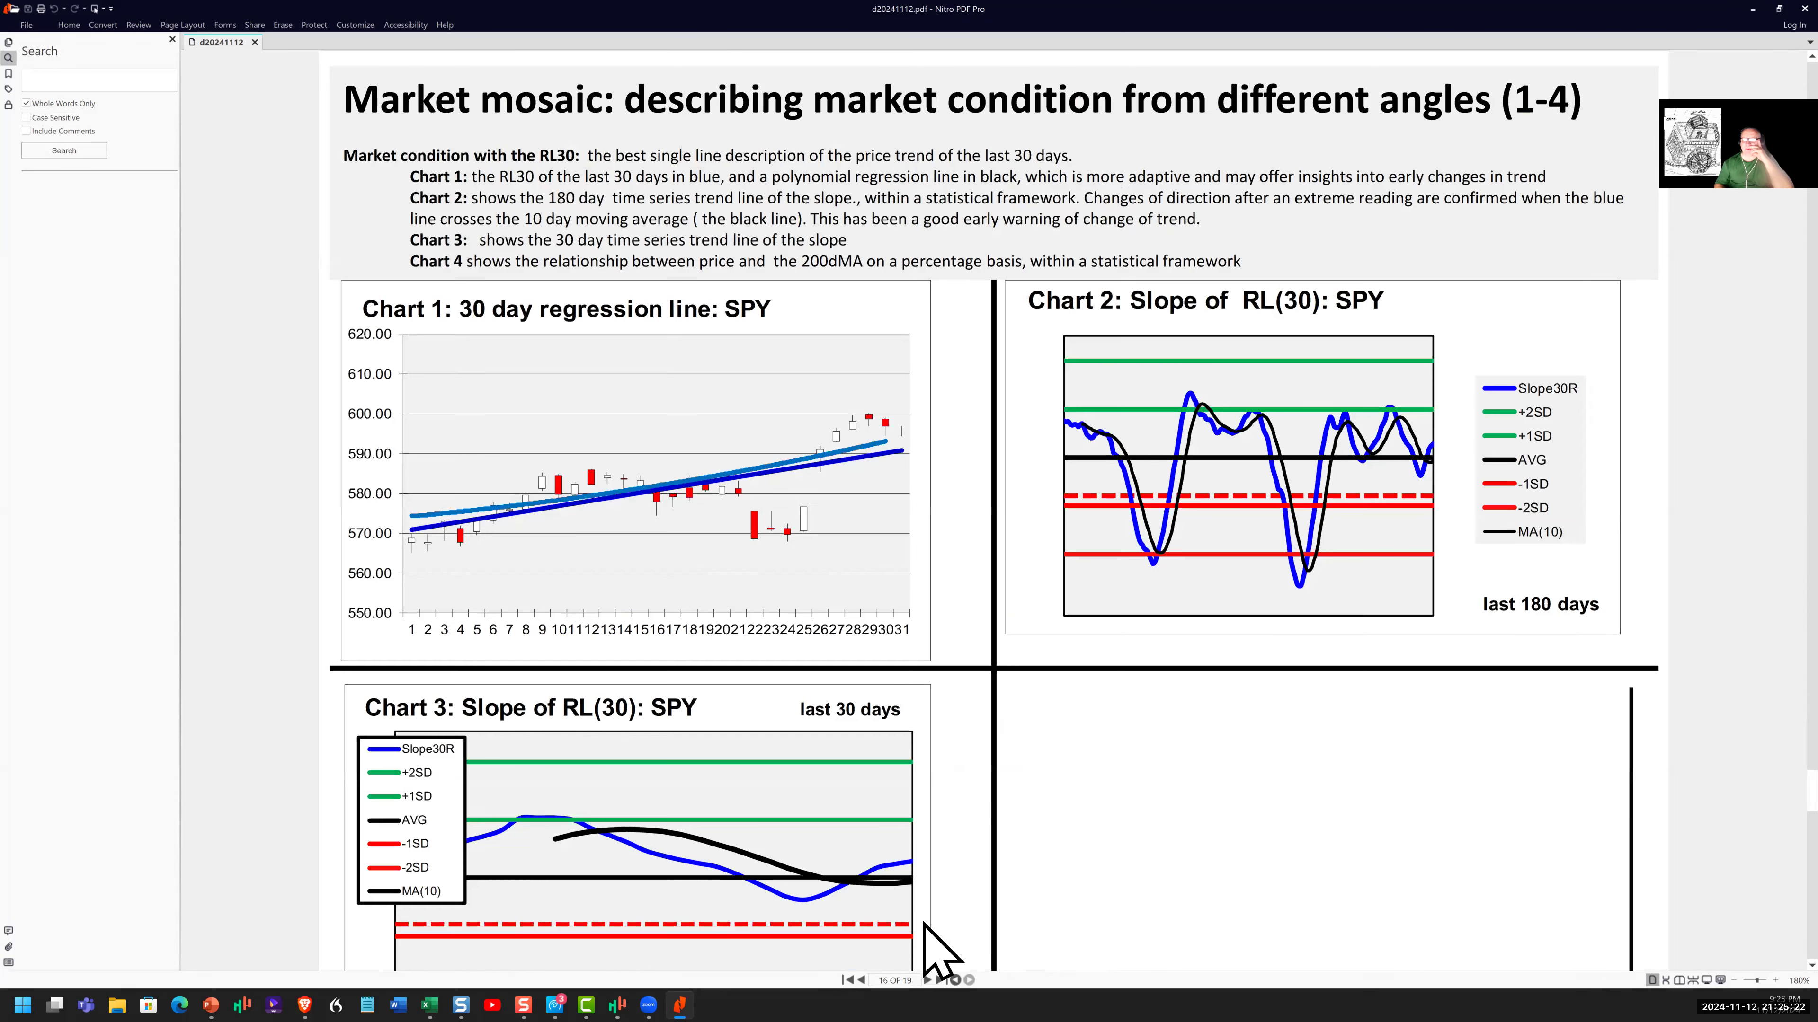
left_click(927, 979)
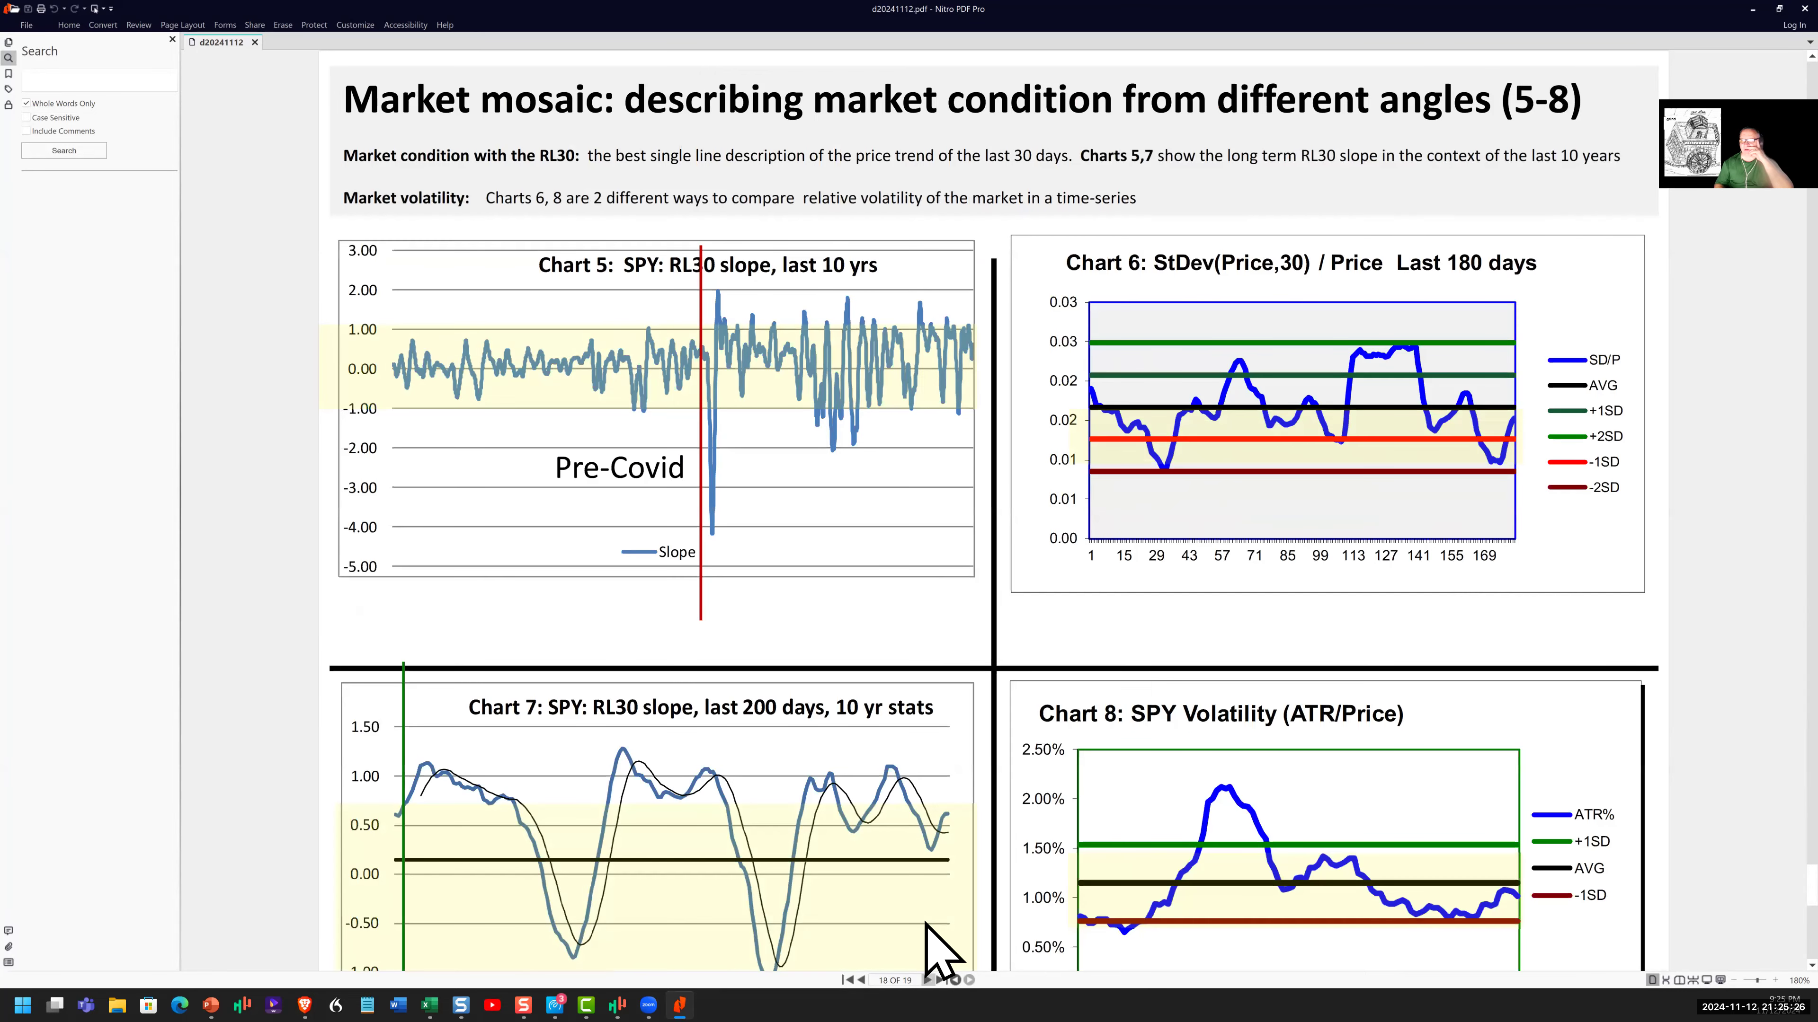
left_click(927, 979)
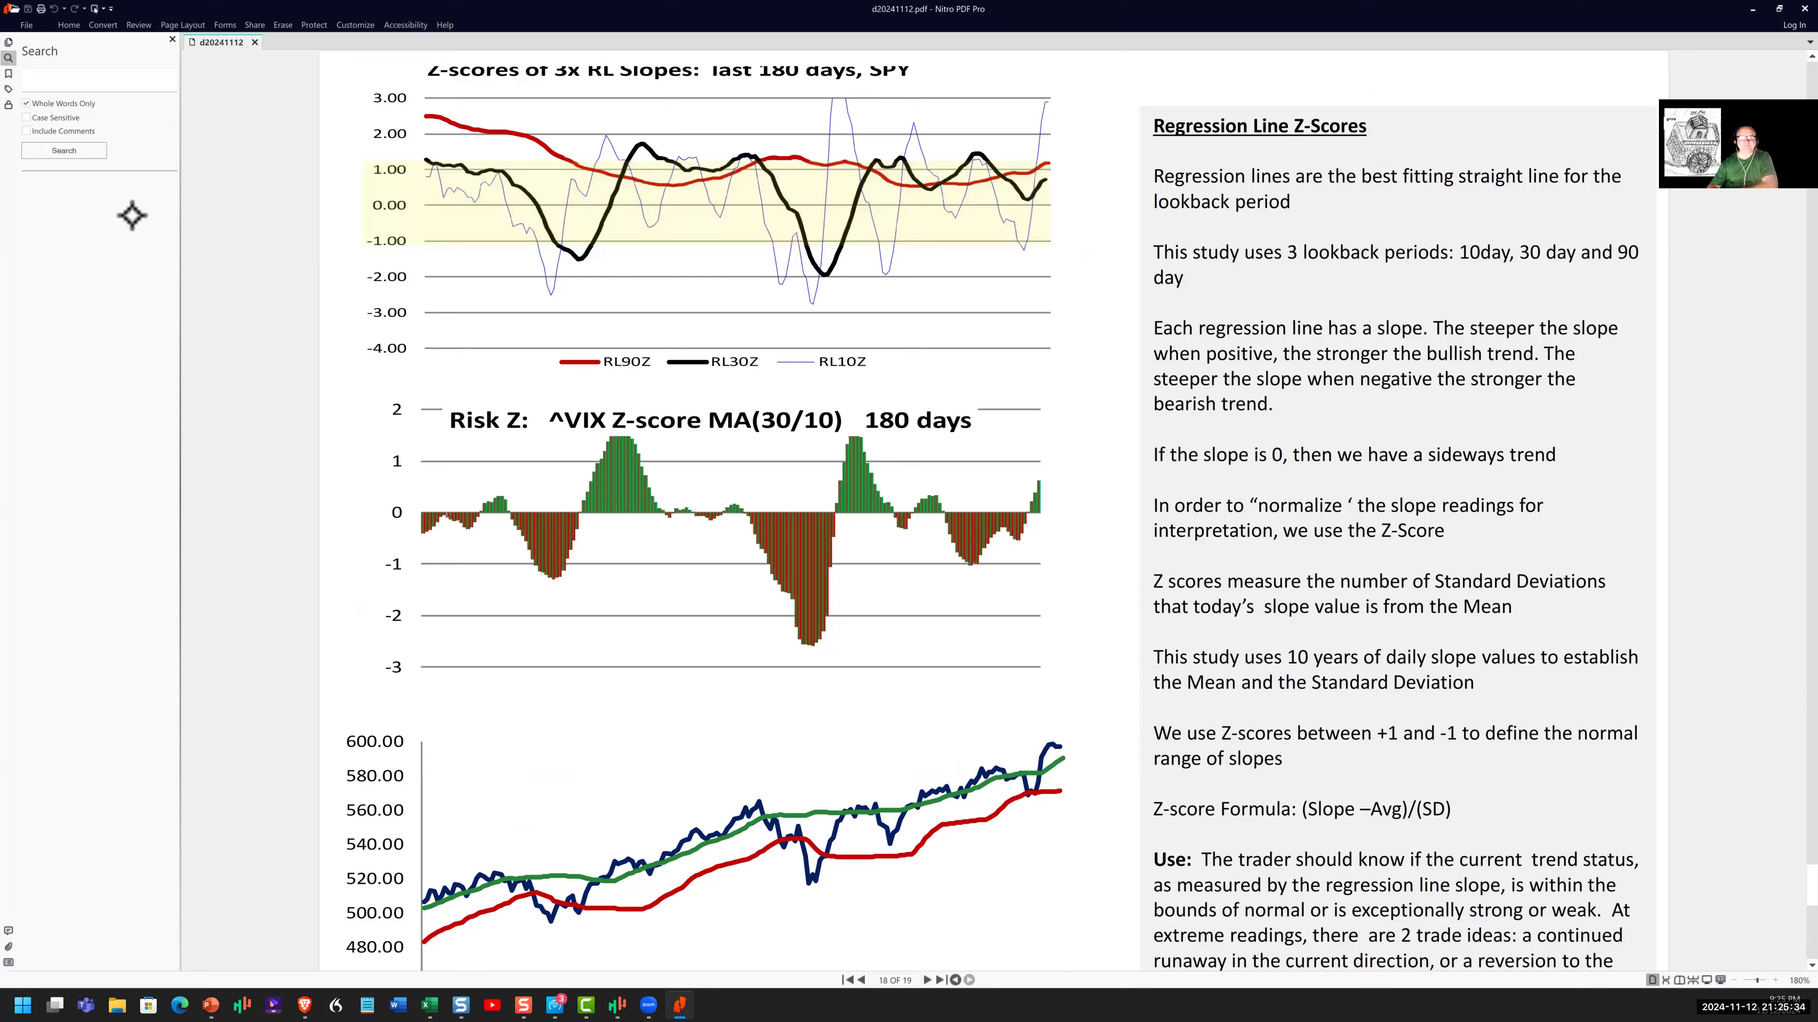
key("ctrl+2")
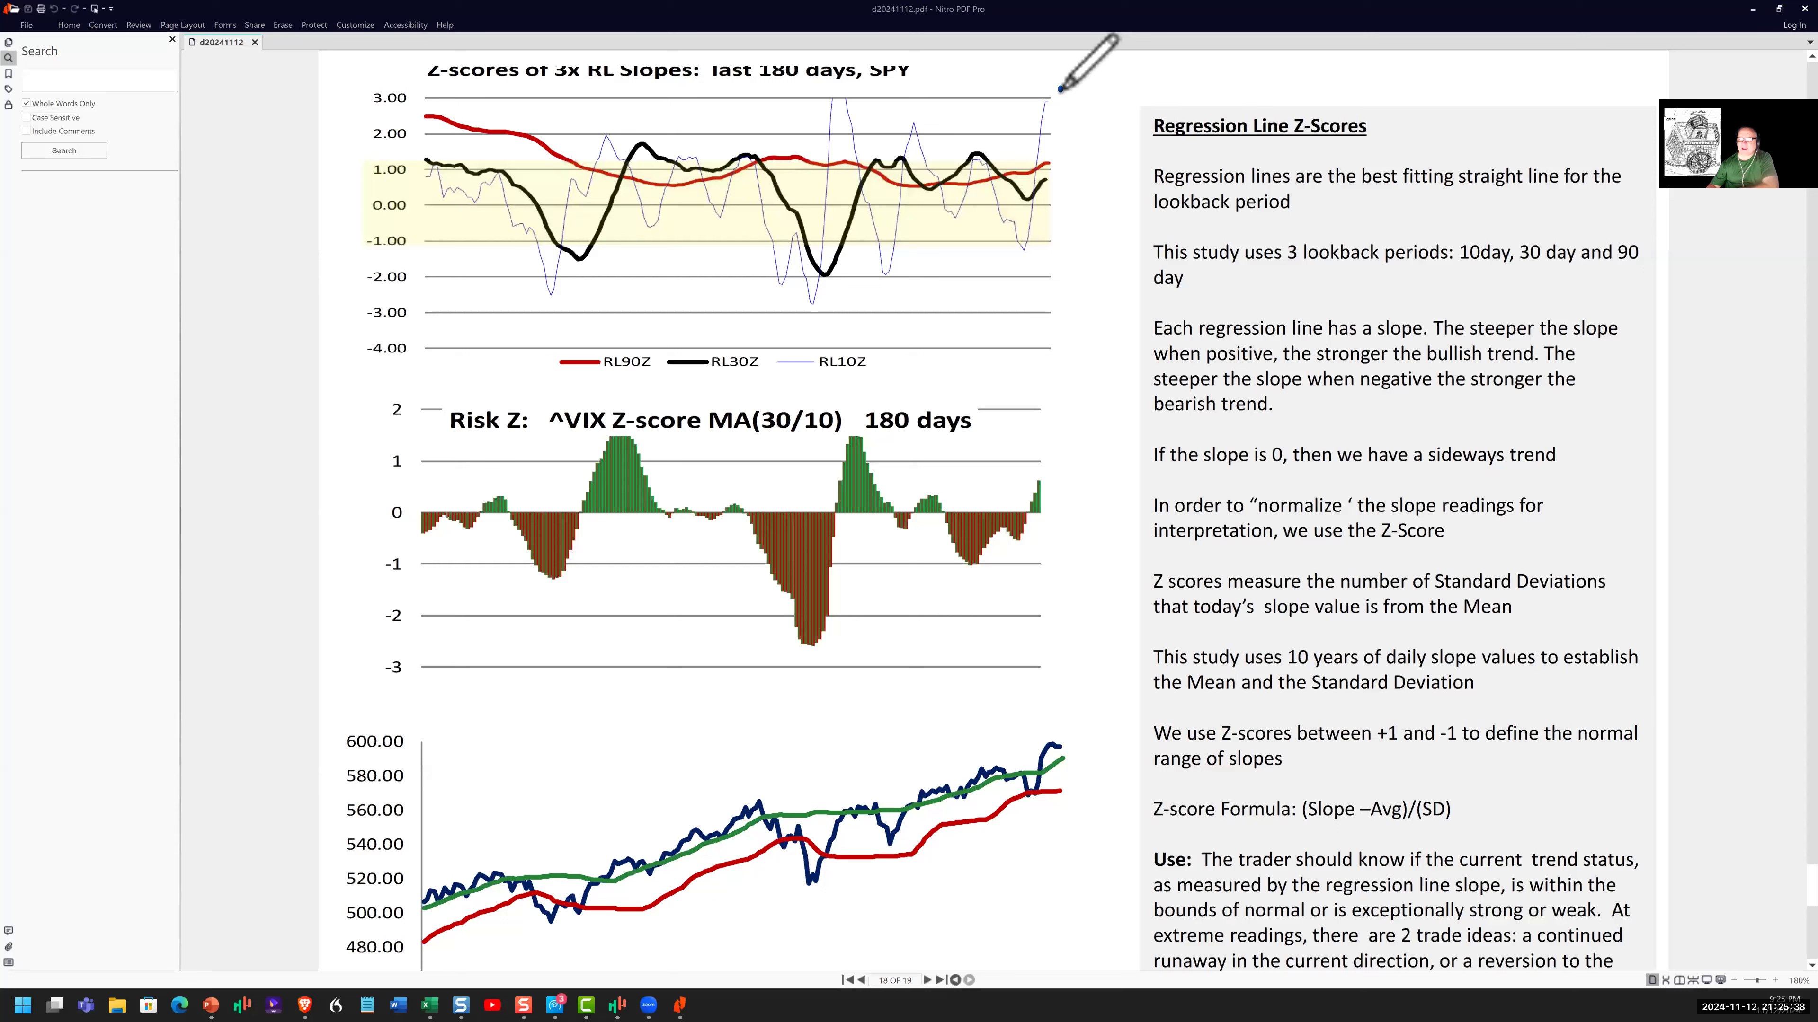
Step: Circle the Z-score chart's latest peak and the 3.00 axis level, with an arrow descending from the peak
mouse_move(1059, 89)
left_mouse_down()
mouse_move(1043, 122)
mouse_move(804, 96)
left_mouse_up()
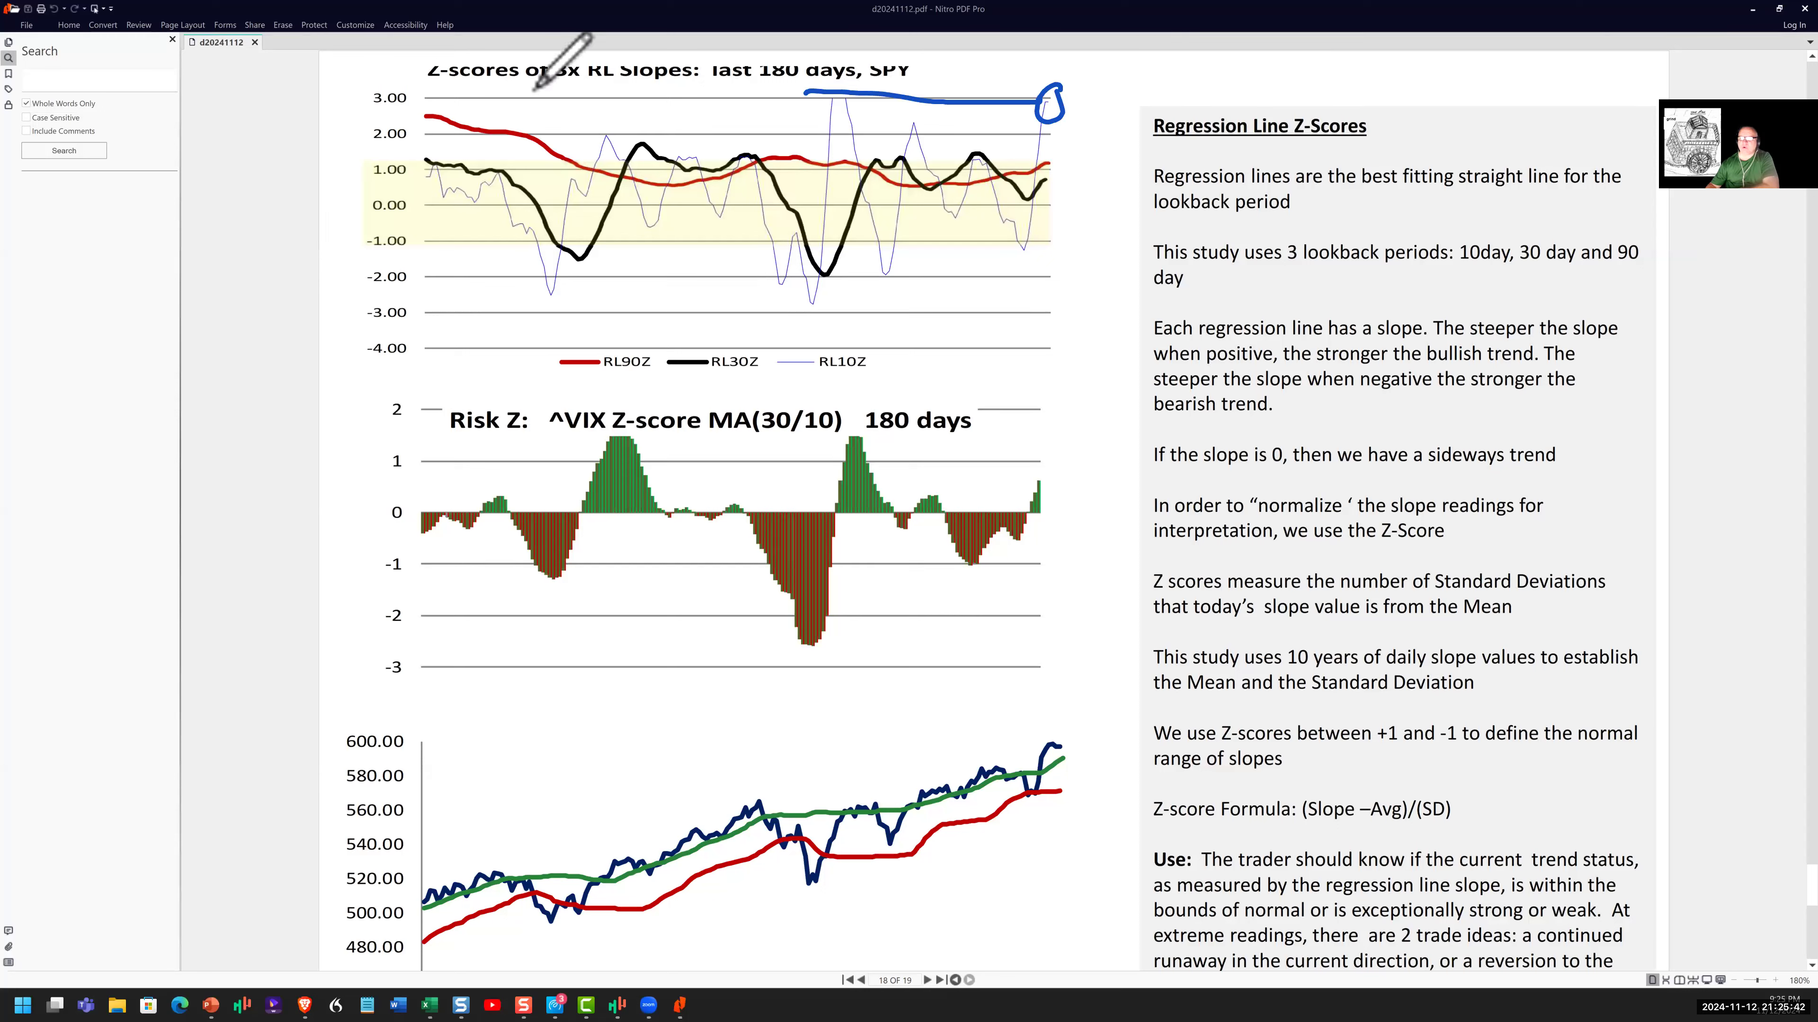
left_click_drag(414, 84, 404, 80)
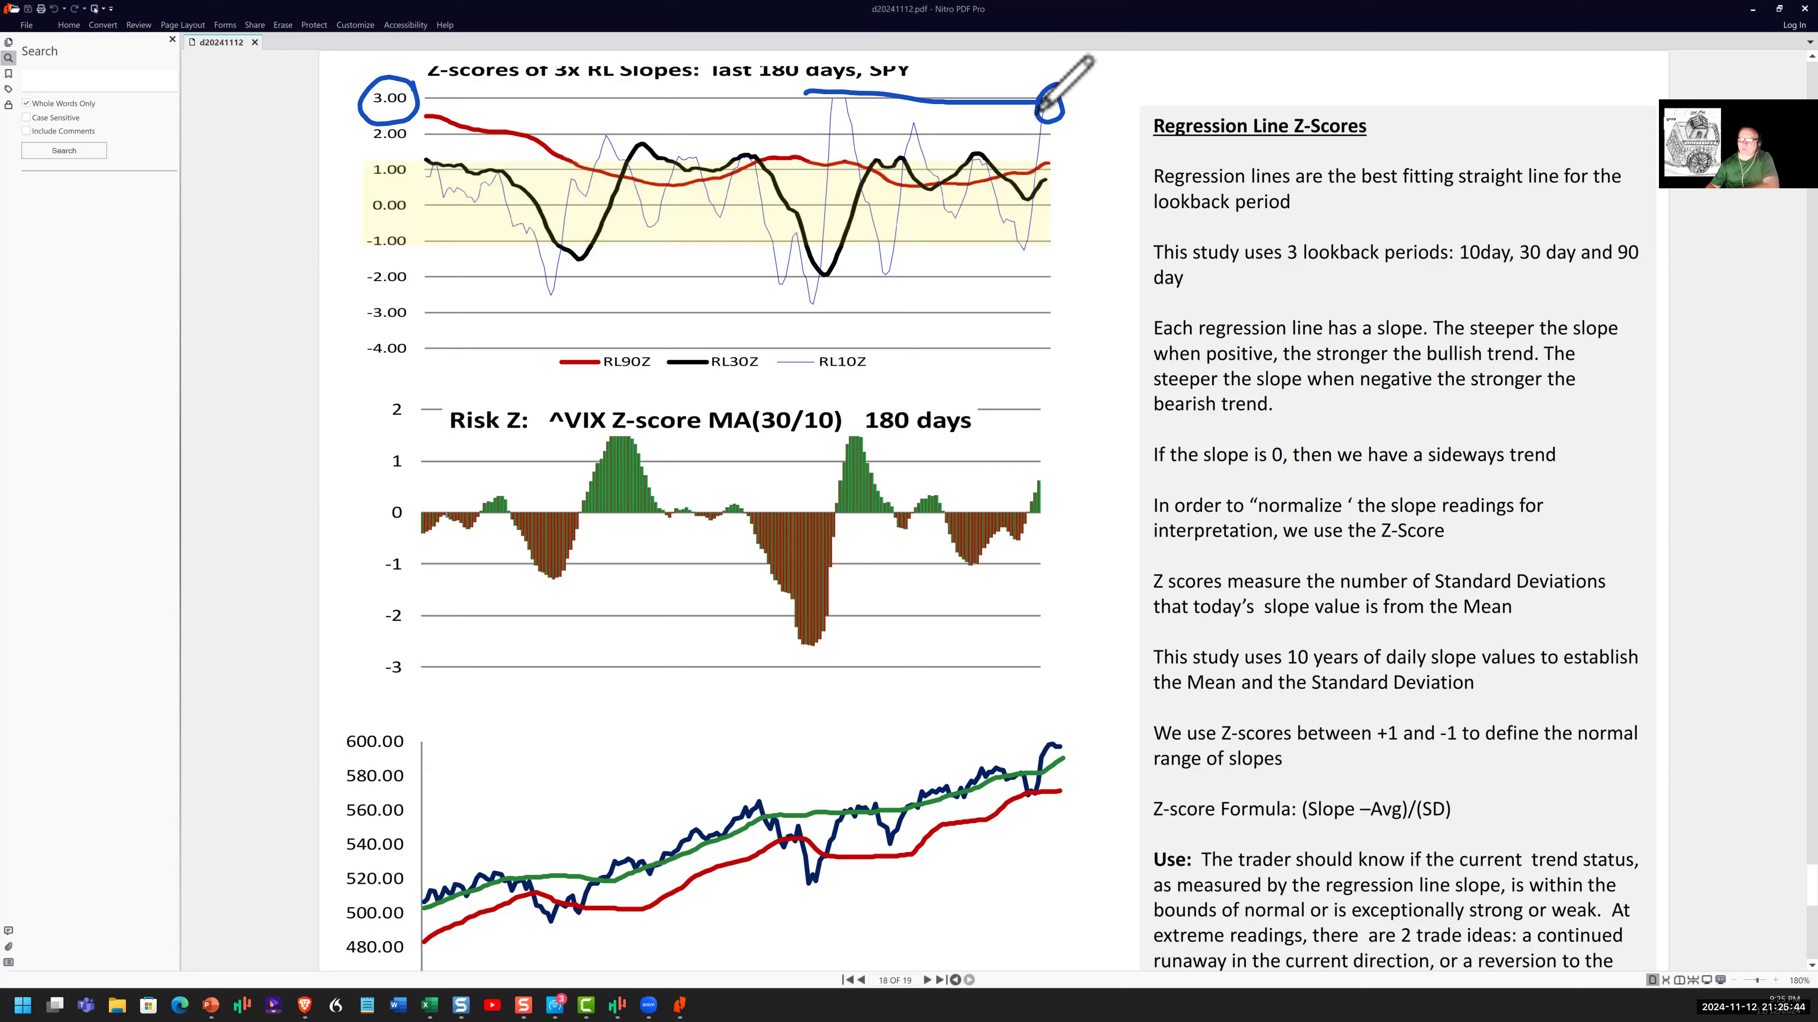
left_click_drag(1056, 98, 1084, 181)
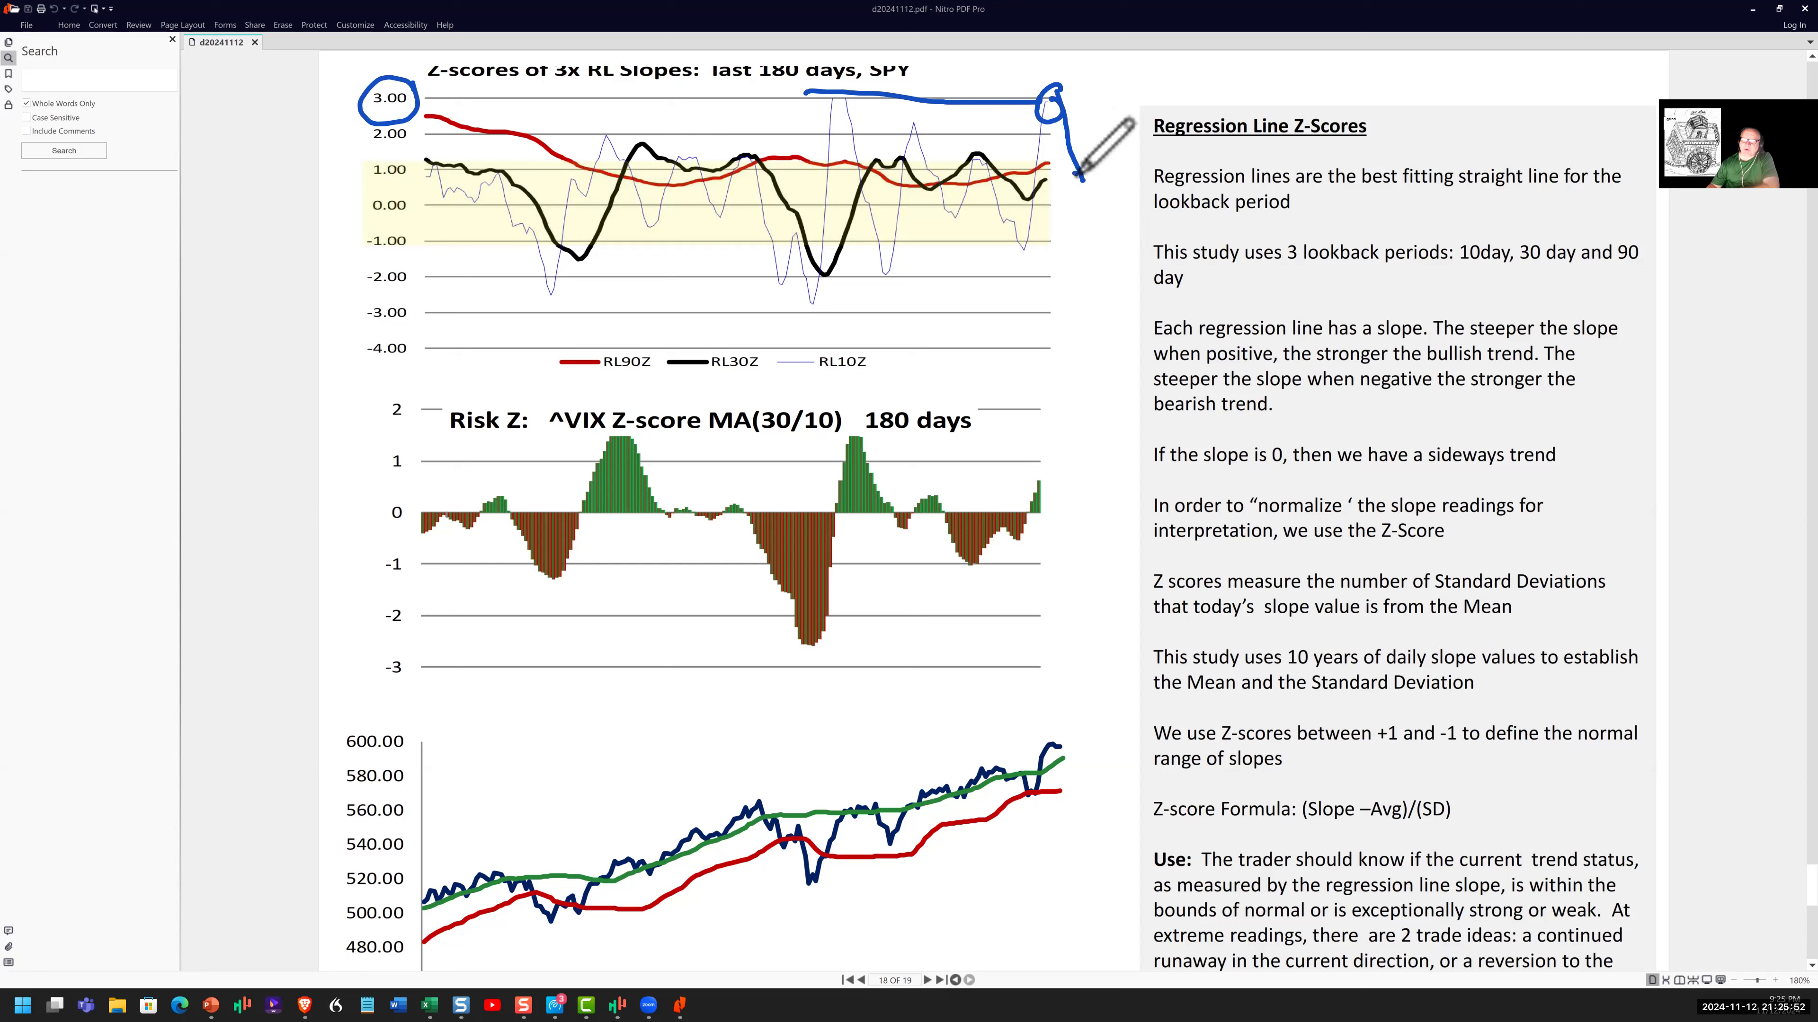
mouse_move(1072, 165)
left_mouse_down()
mouse_move(1088, 163)
mouse_move(1052, 168)
mouse_move(1104, 128)
left_mouse_up()
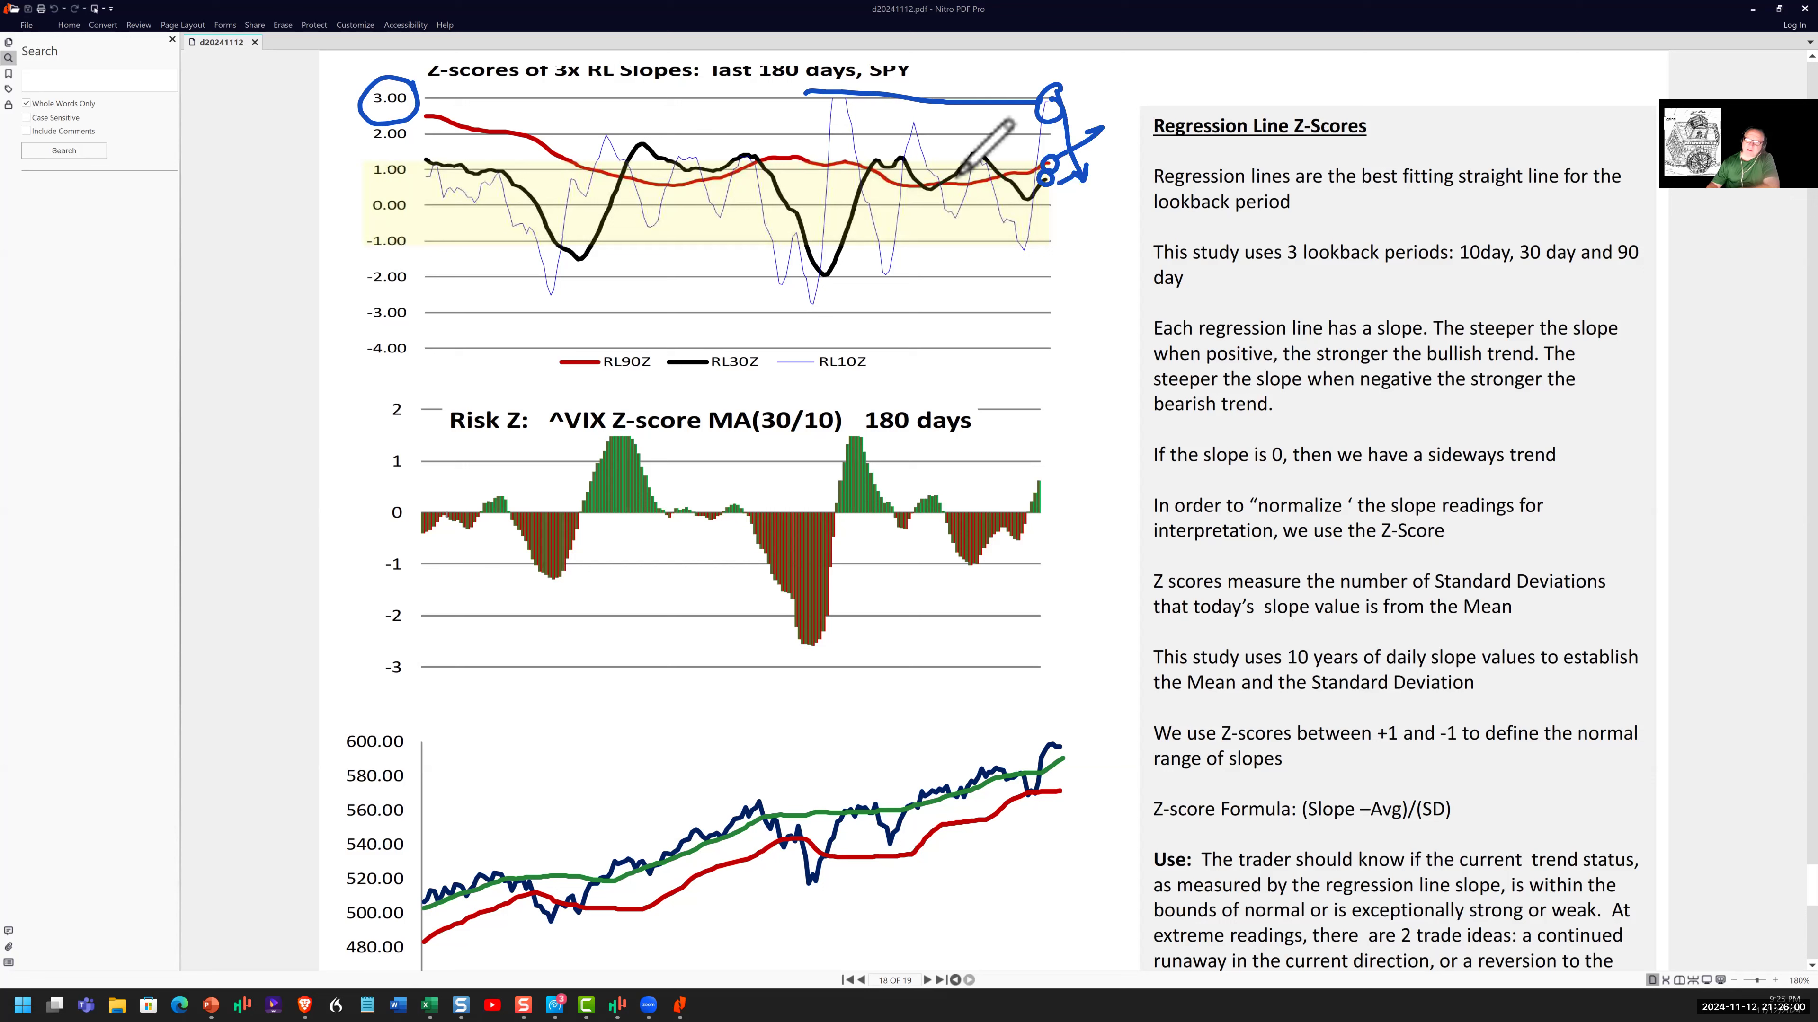
Step: Add arrows at the chart's right end, mark the RL30Z line near 1.00, and circle the price chart's last peak
left_click(953, 167)
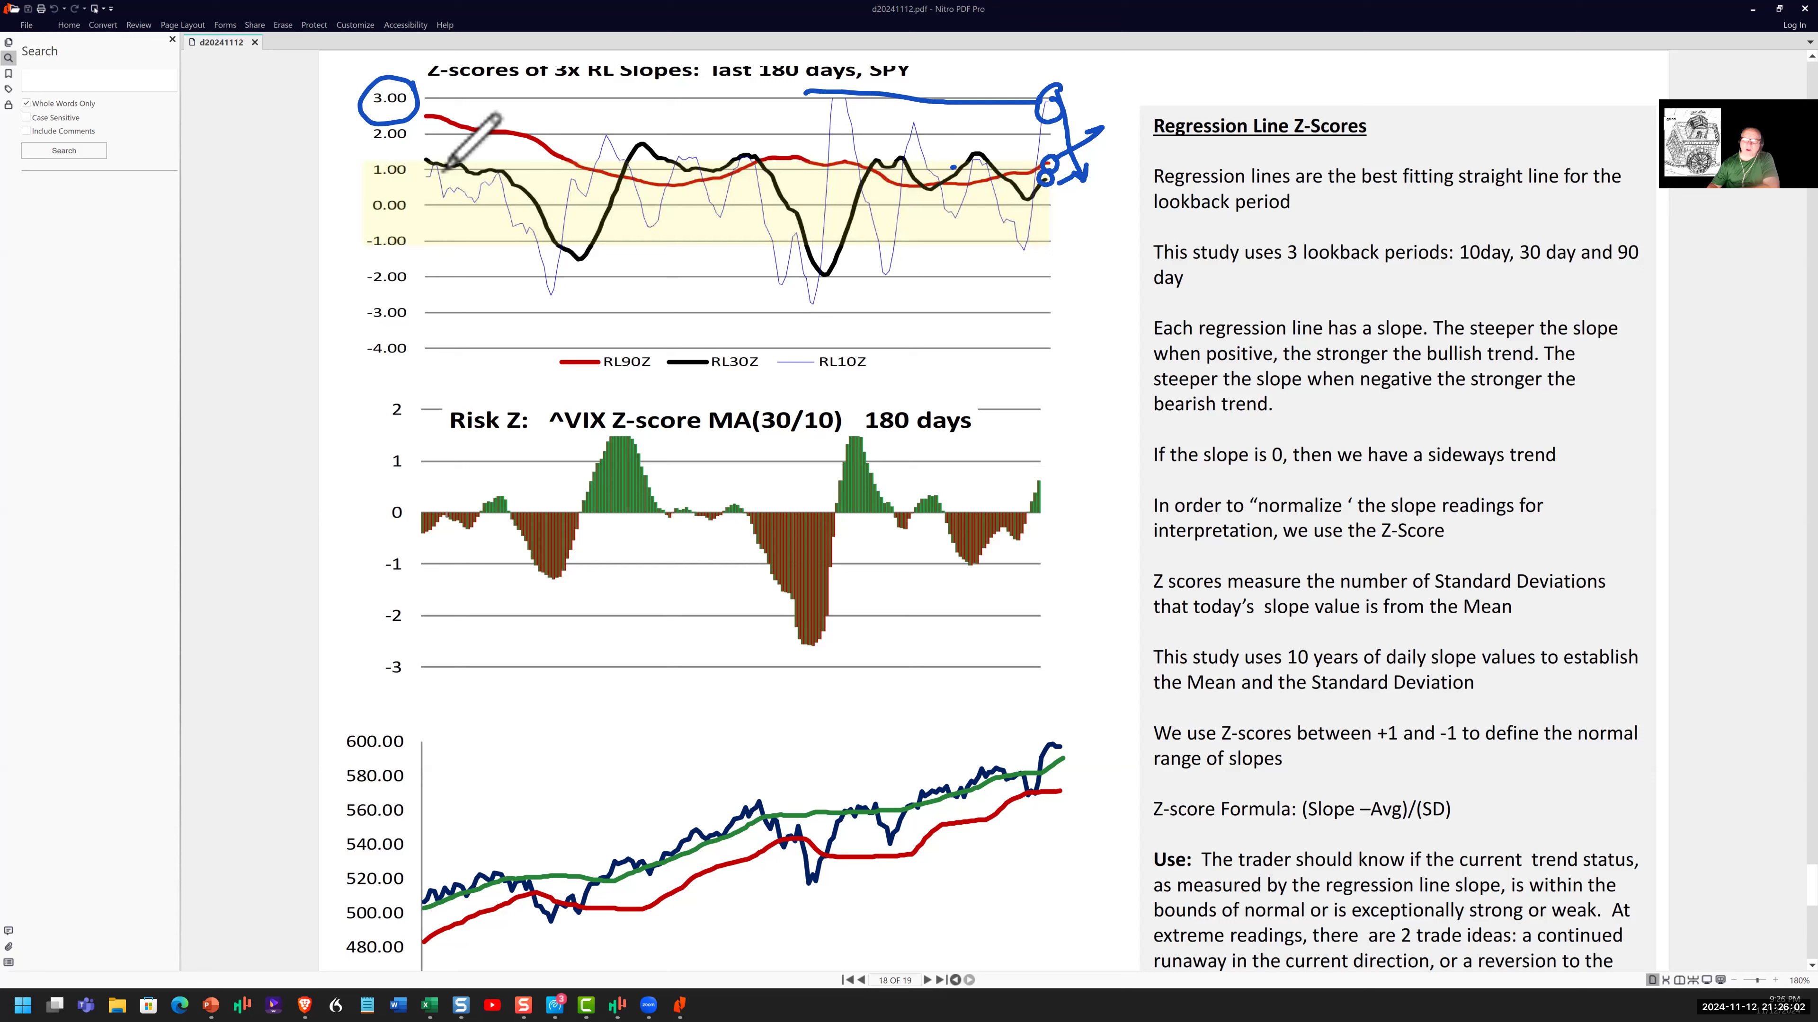
left_click_drag(405, 171, 458, 152)
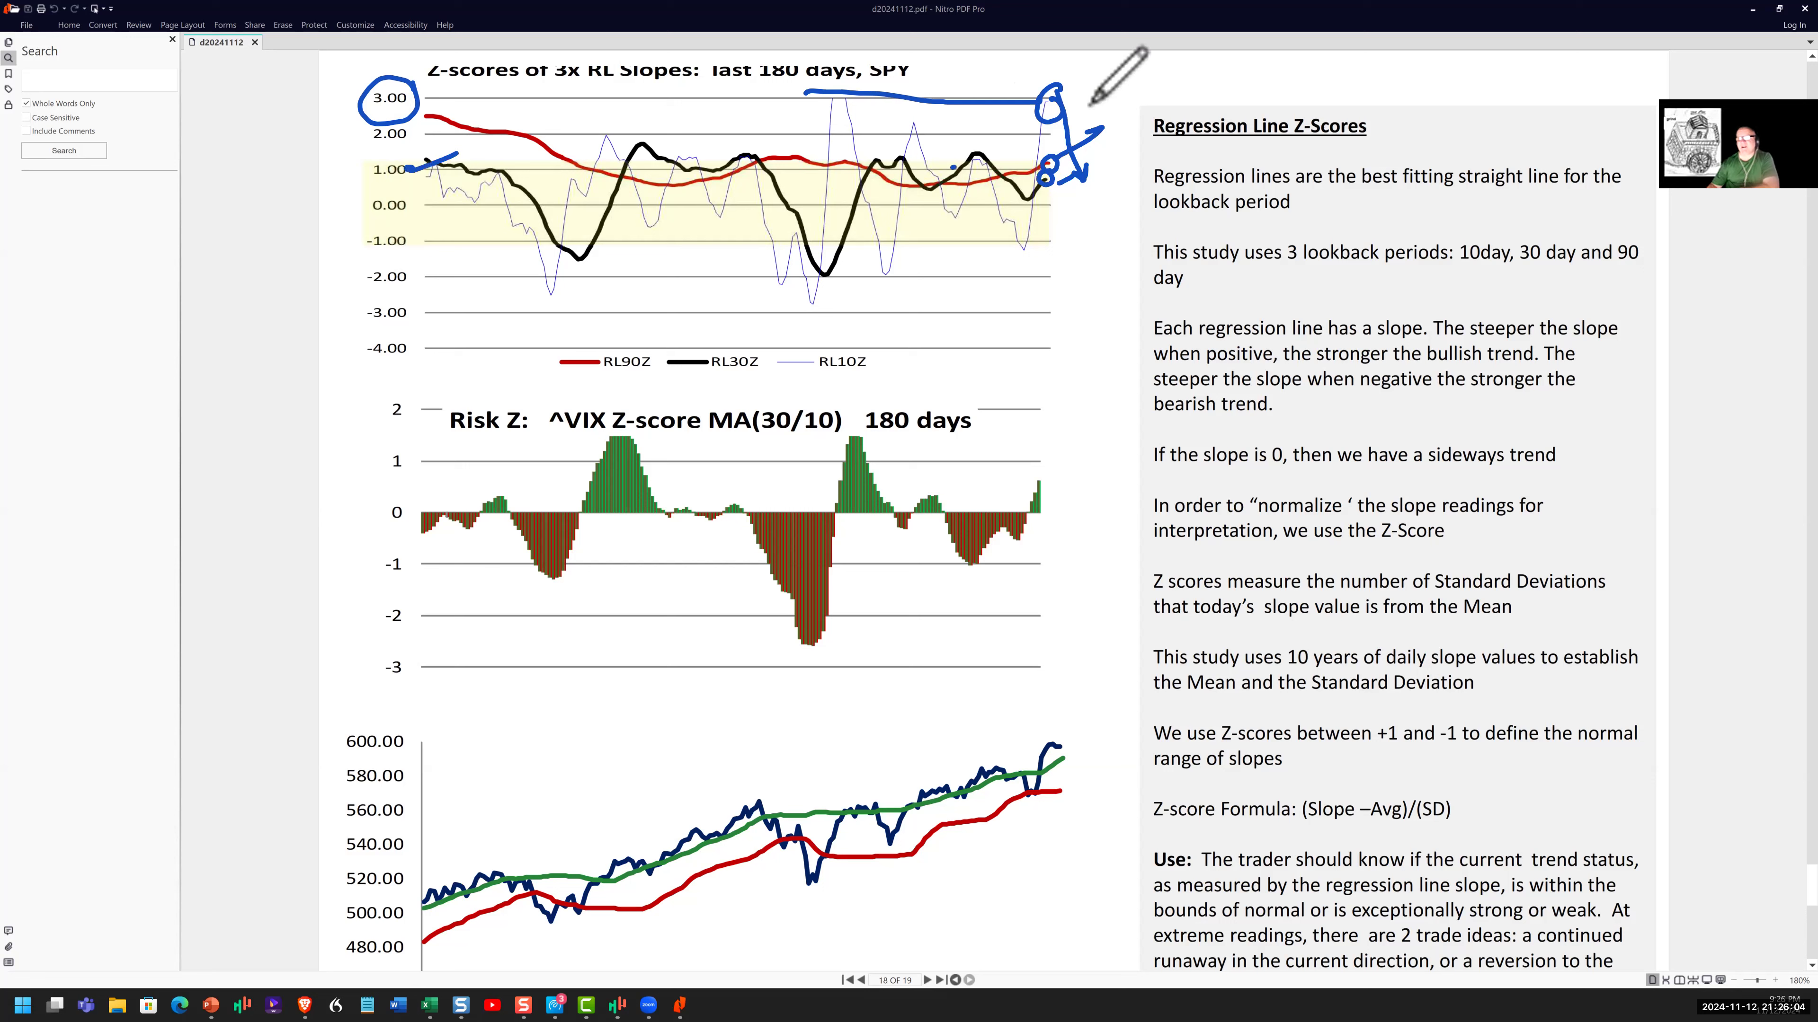
mouse_move(1079, 106)
left_mouse_down()
mouse_move(1100, 90)
mouse_move(1089, 131)
left_mouse_up()
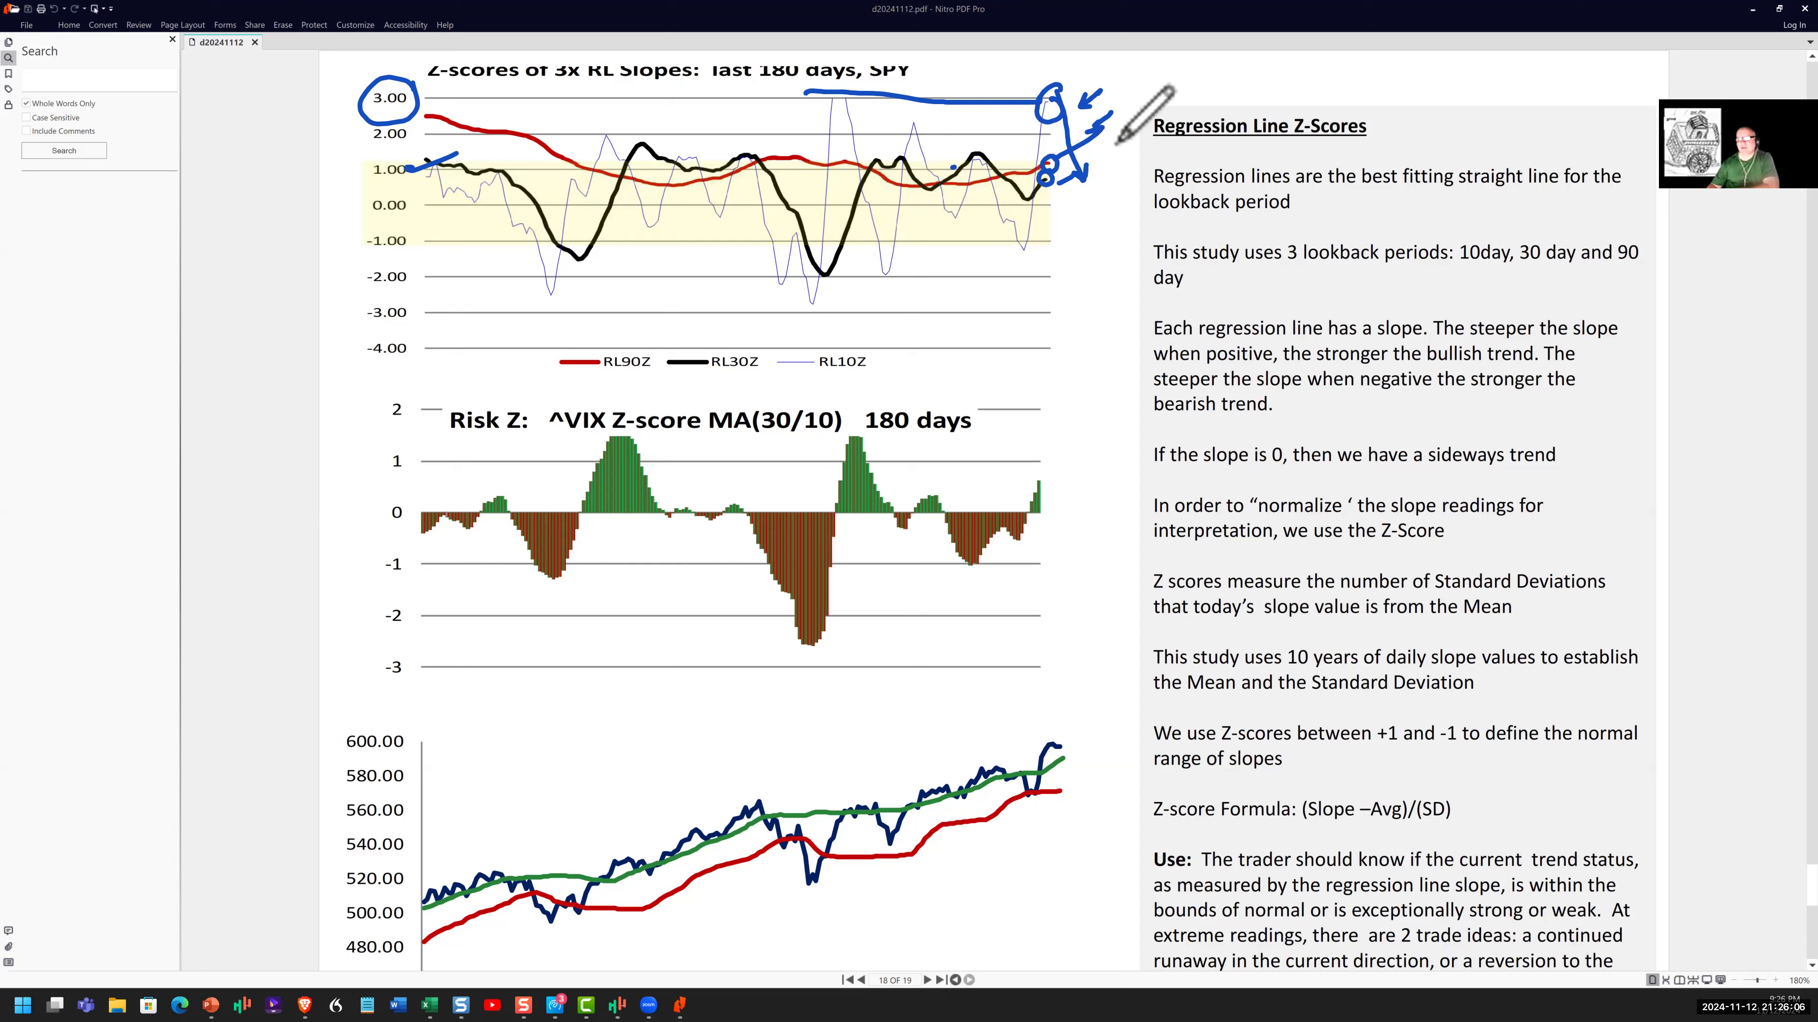
left_click_drag(1116, 140, 1093, 158)
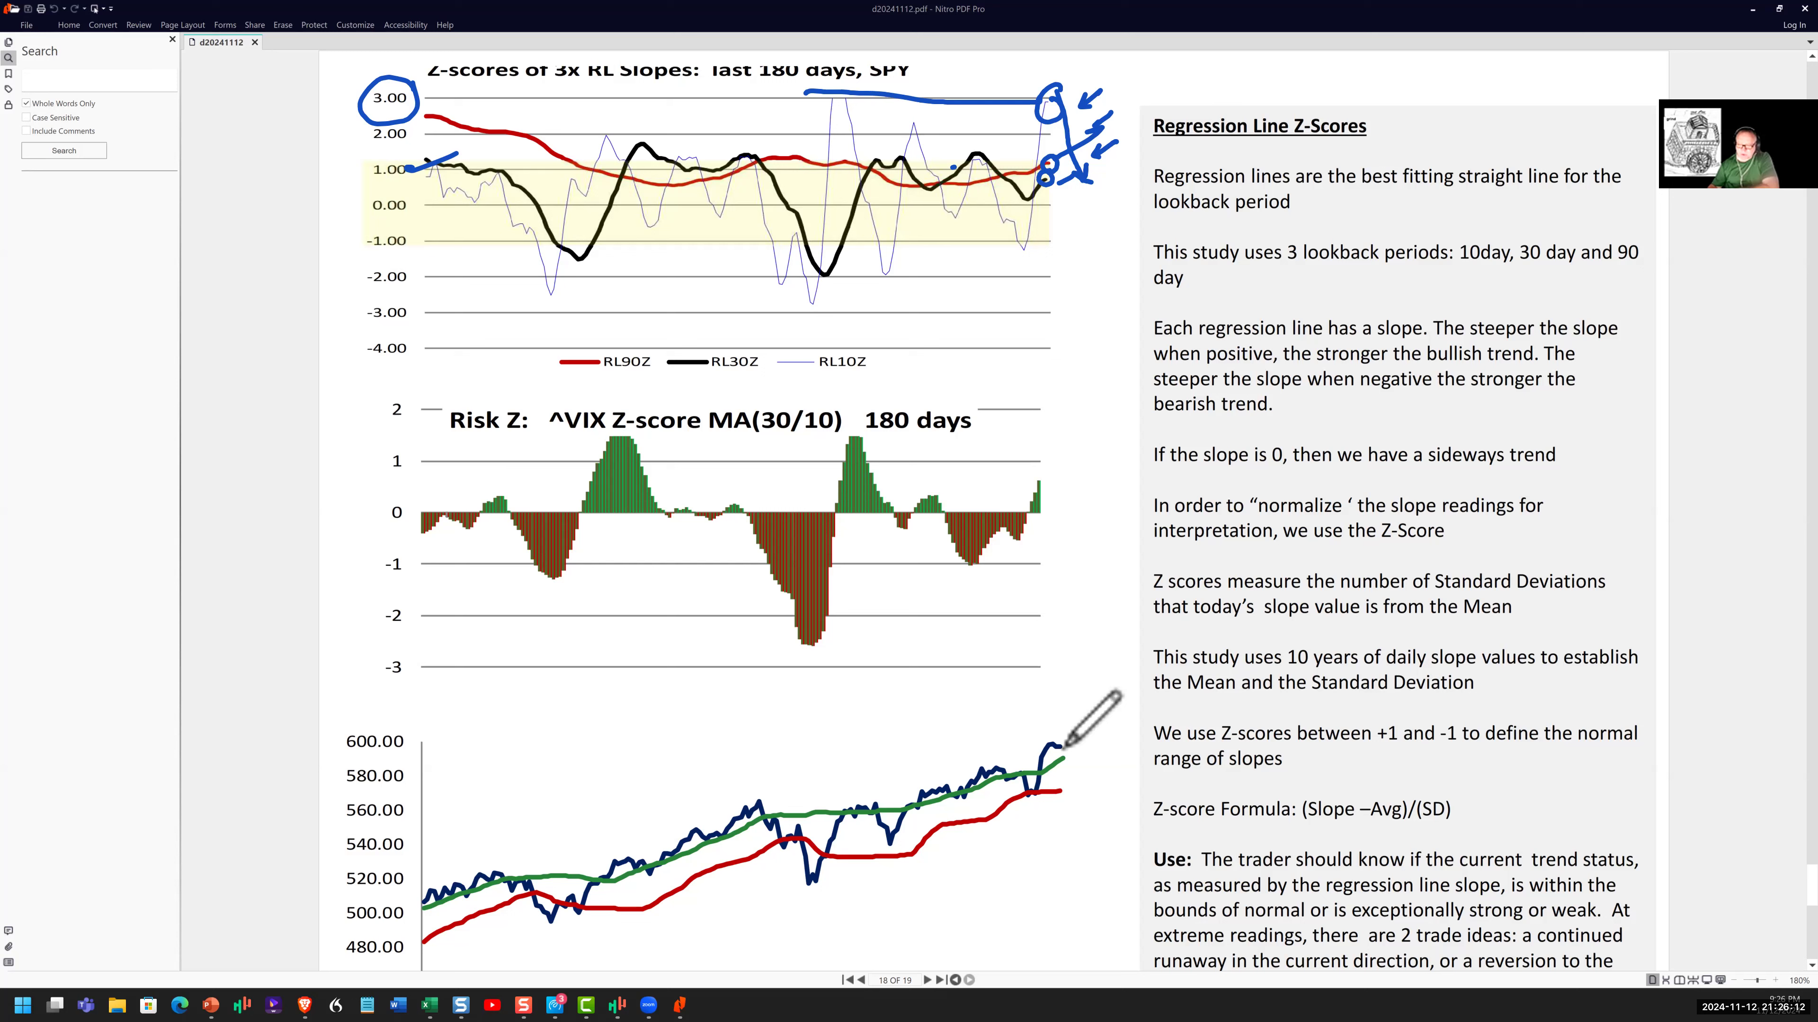
mouse_move(1065, 747)
left_mouse_down()
mouse_move(1060, 765)
mouse_move(1086, 769)
left_mouse_up()
left_click(1060, 774)
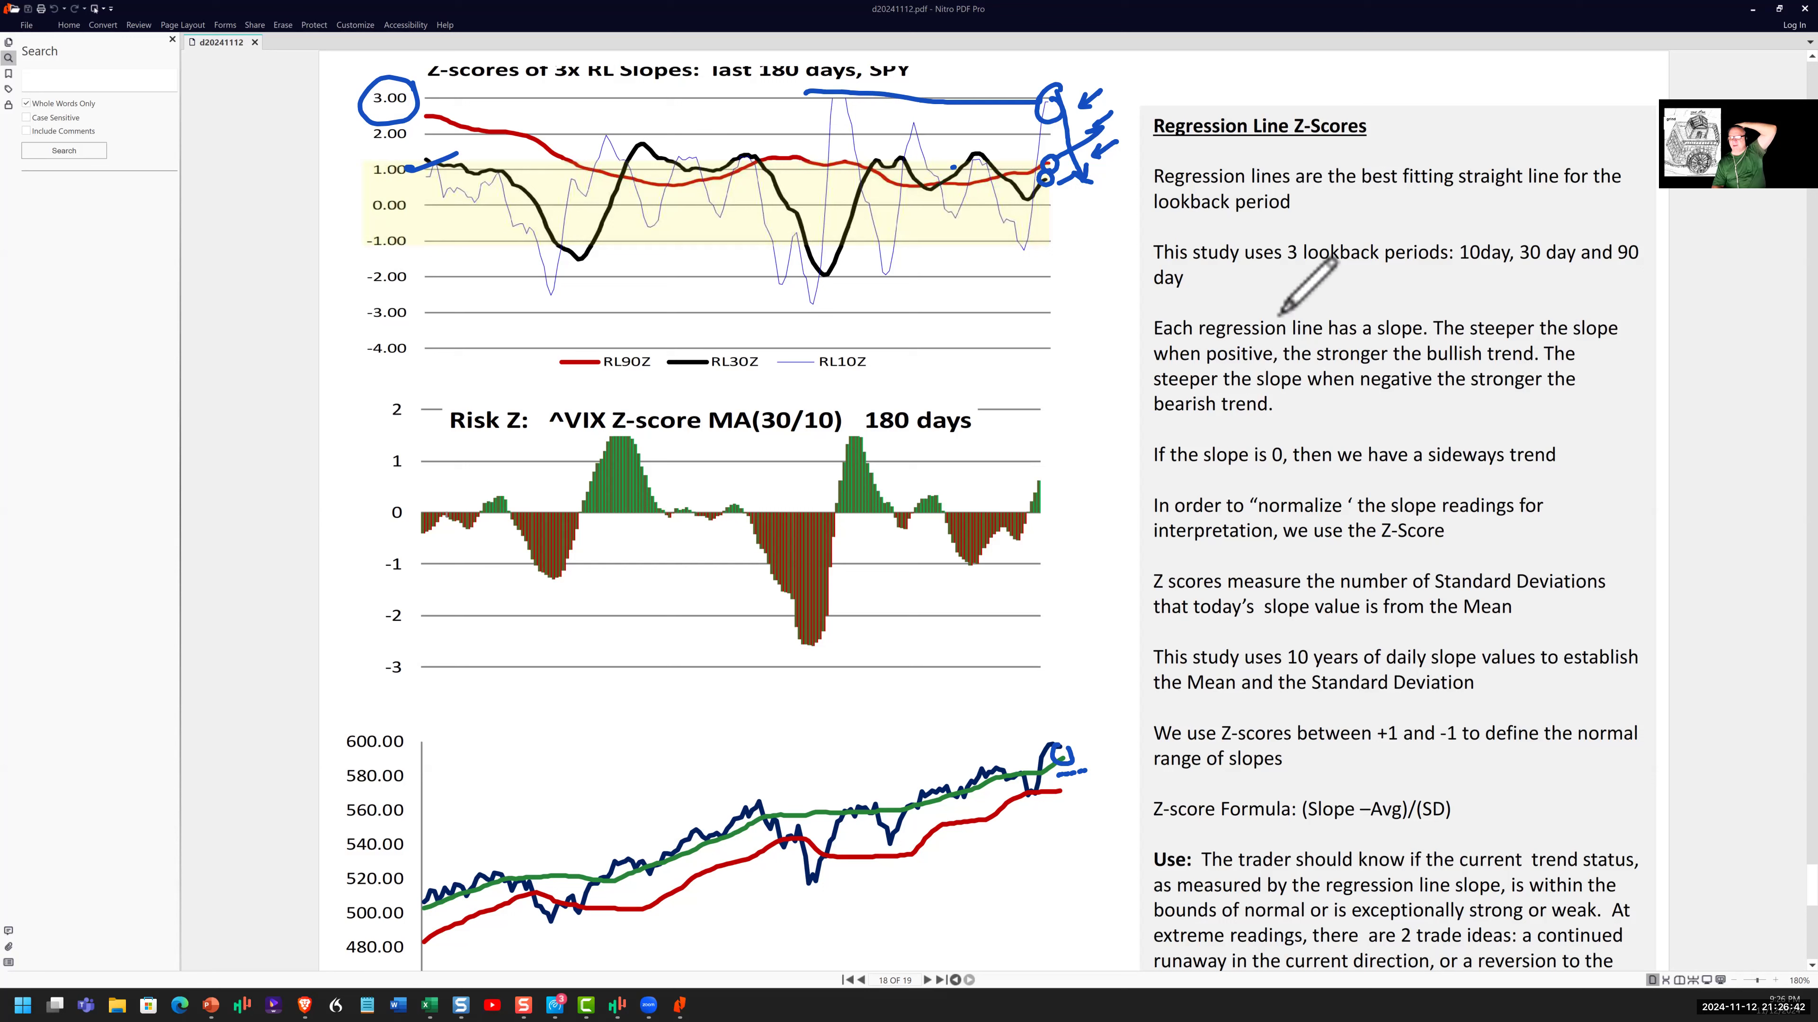
Step: Loop blue ink around the 'Regression Line Z-Scores' explanation column, then exit pen mode
left_click_drag(1208, 95, 1129, 212)
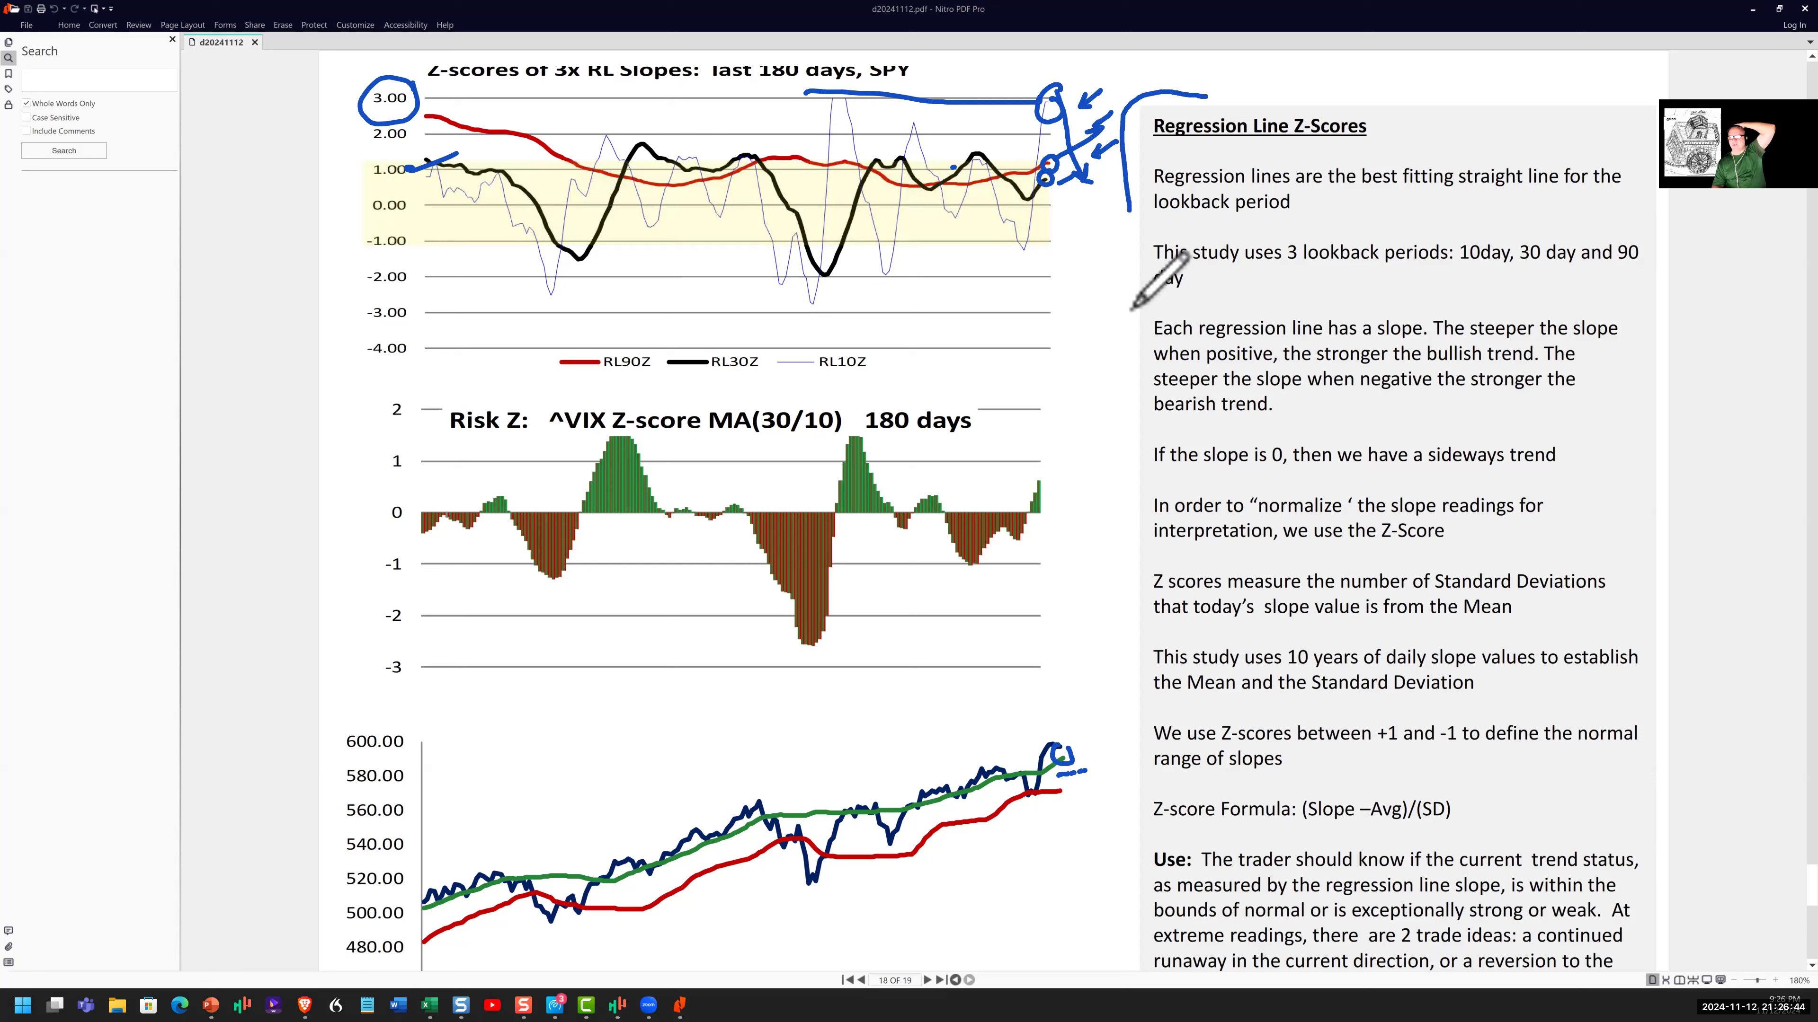
mouse_move(1131, 309)
left_mouse_down()
mouse_move(1133, 951)
mouse_move(1721, 236)
left_mouse_up()
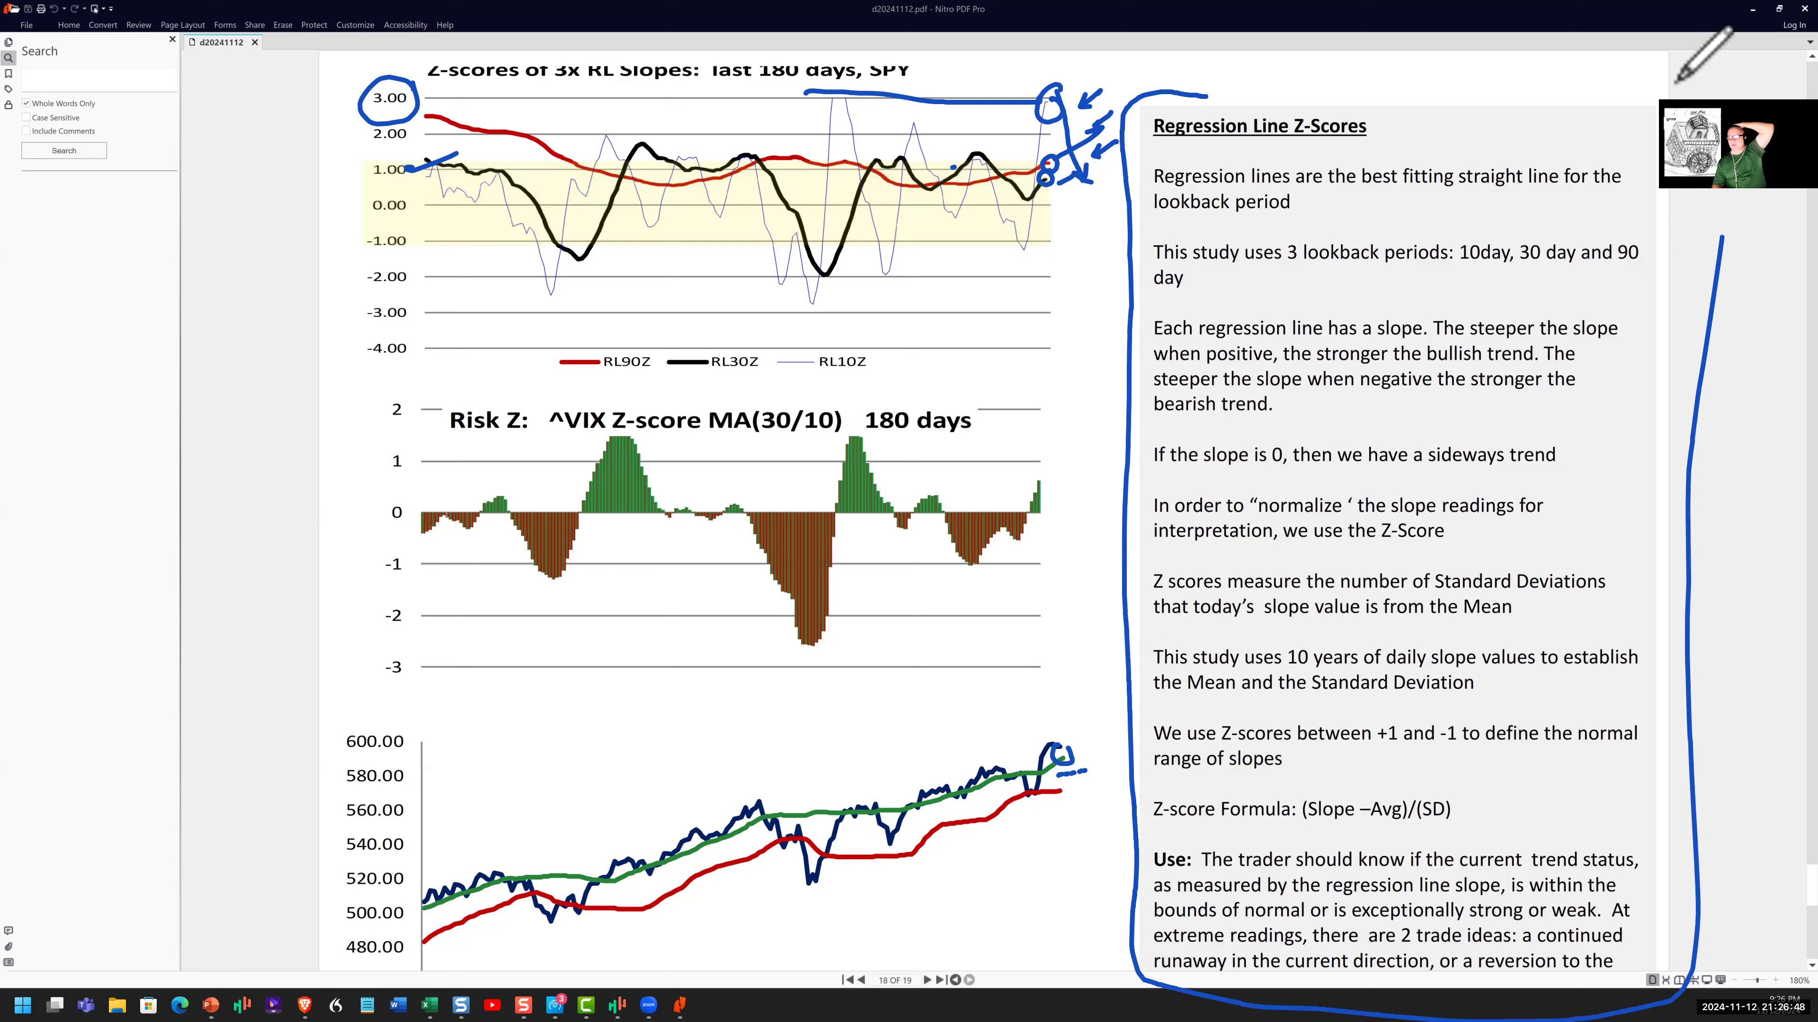
left_click_drag(1676, 81, 1166, 92)
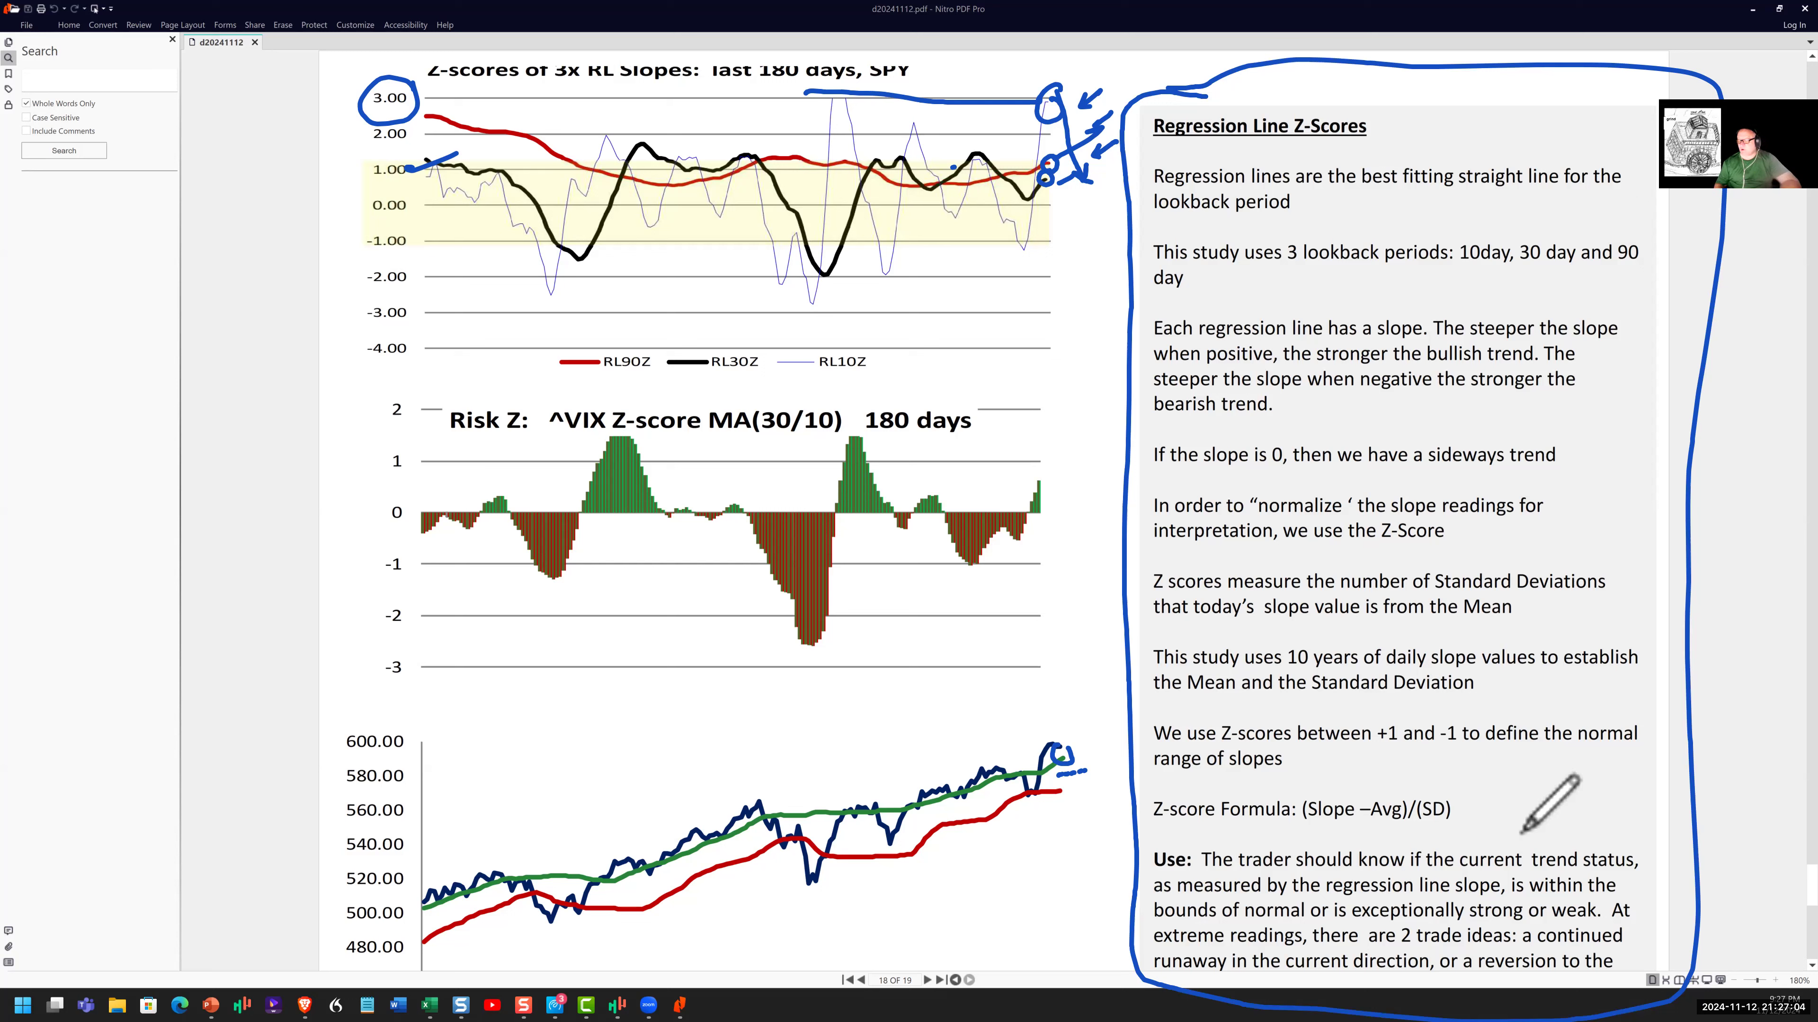
key("Escape")
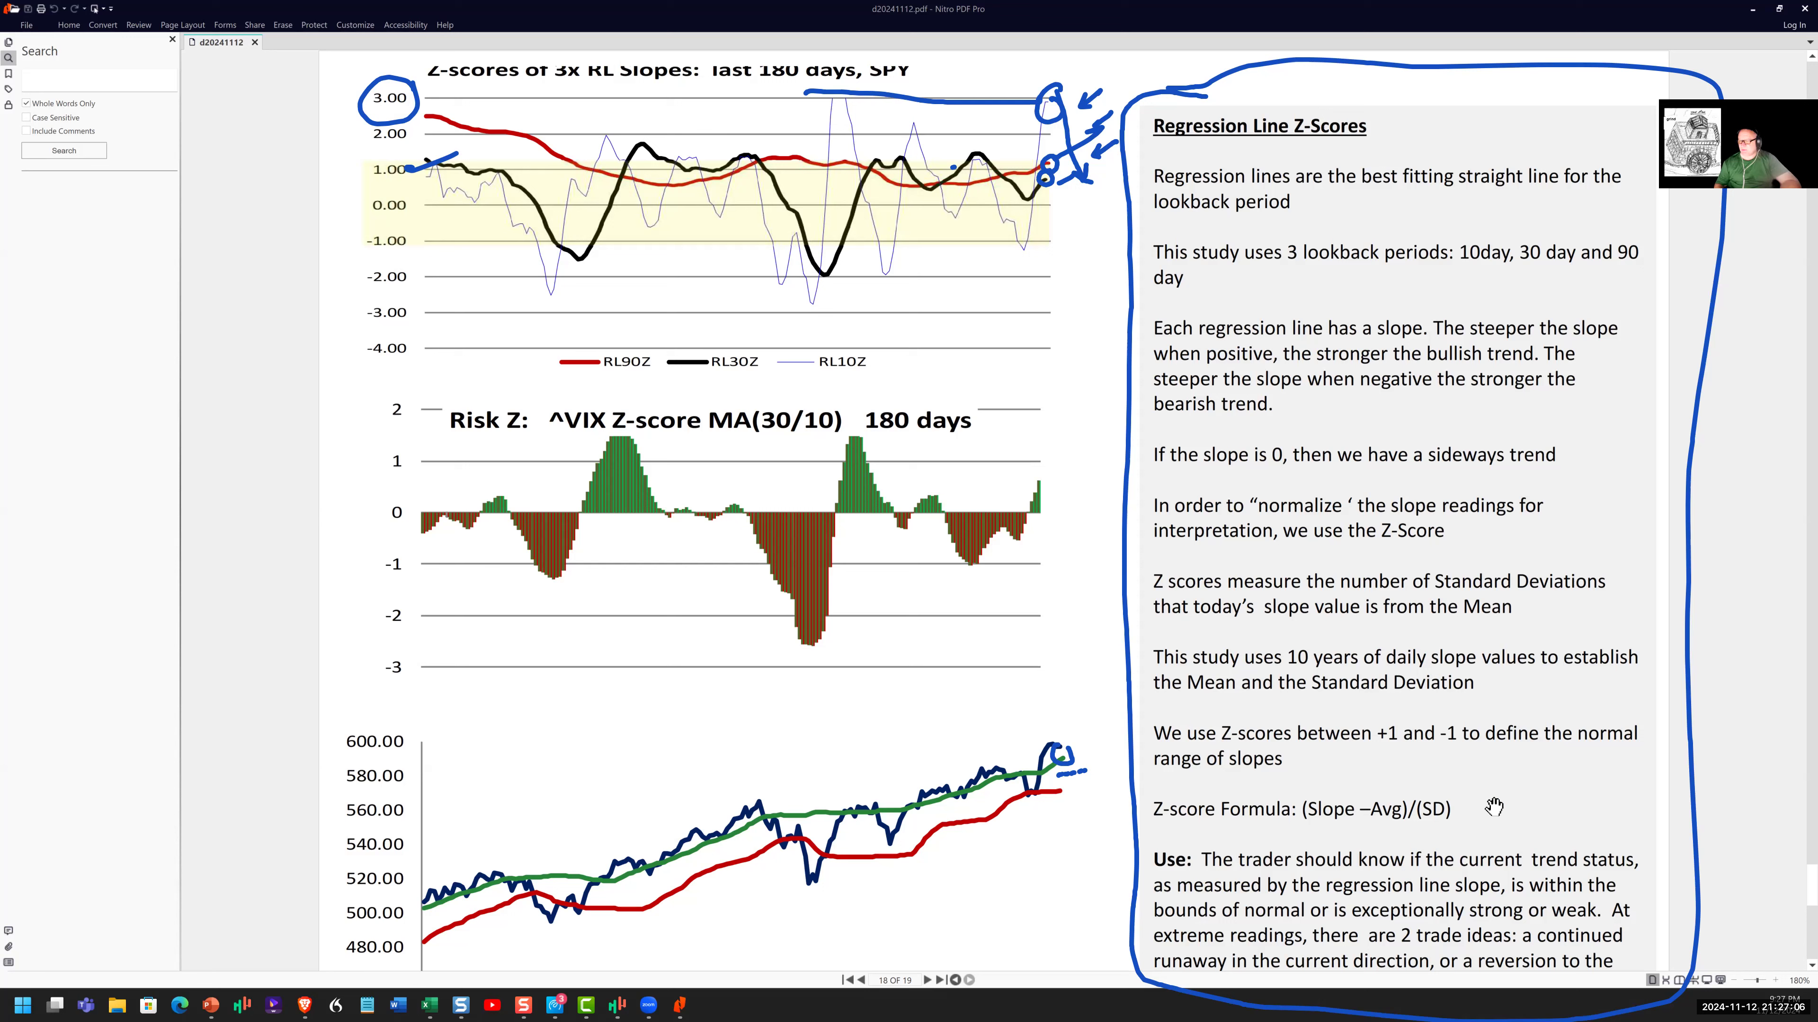